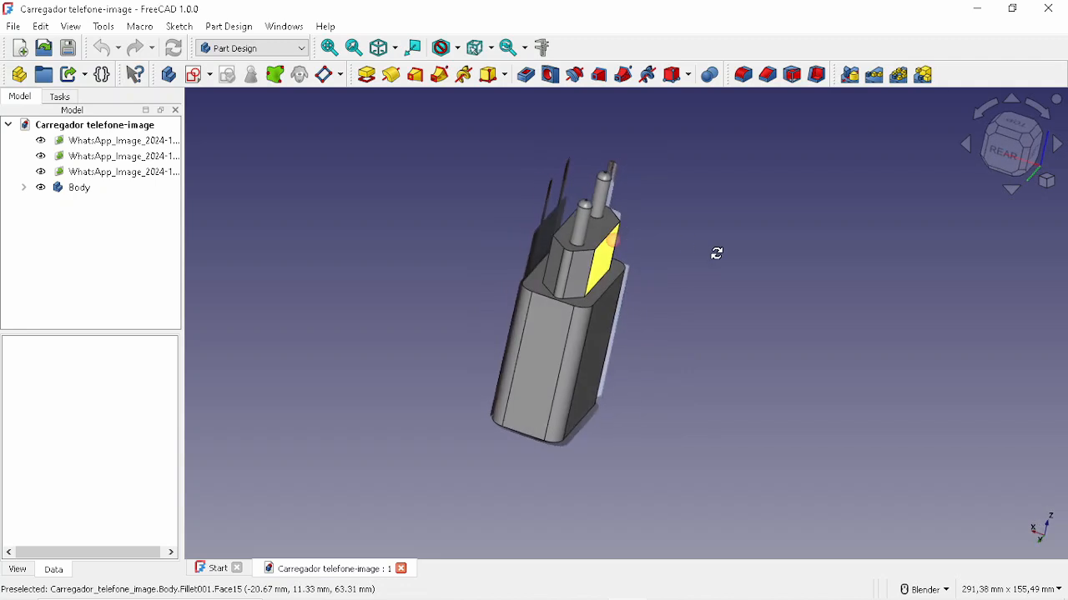
Examine the charger body against its three reference images, hiding and showing the body to compare them.
left_click(40, 188)
middle_click_drag(637, 316, 627, 342)
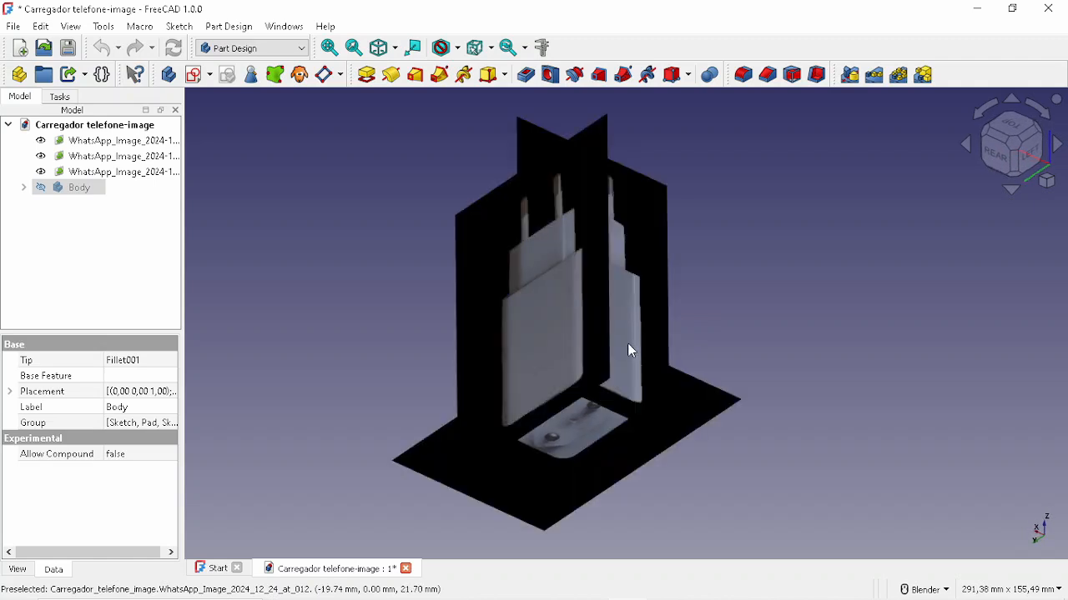
left_click(46, 192)
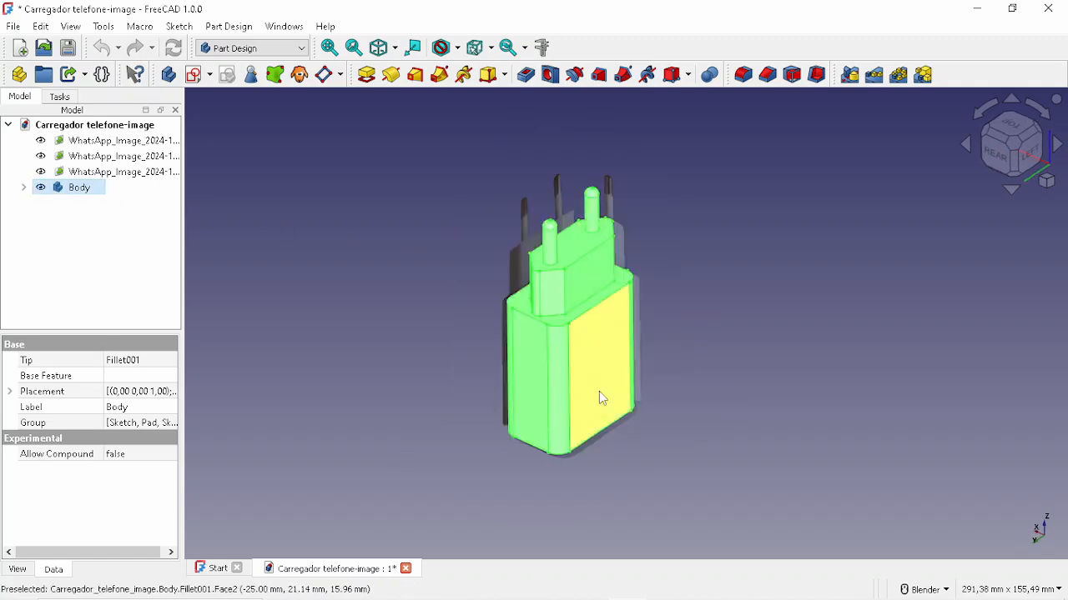
middle_click_drag(600, 392, 668, 397)
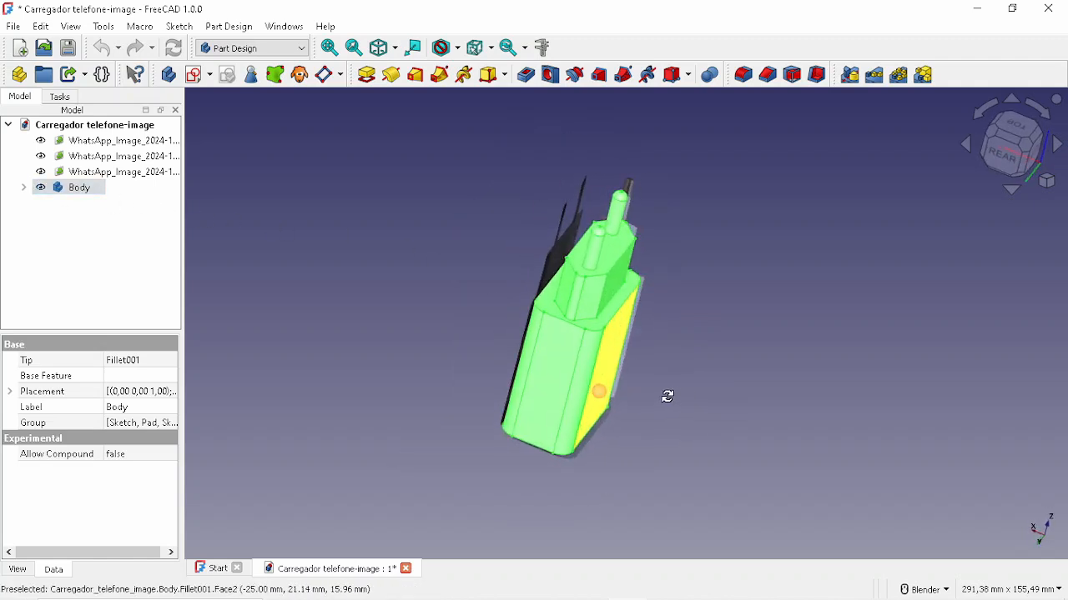
left_click(747, 376)
middle_click_drag(751, 374, 722, 361)
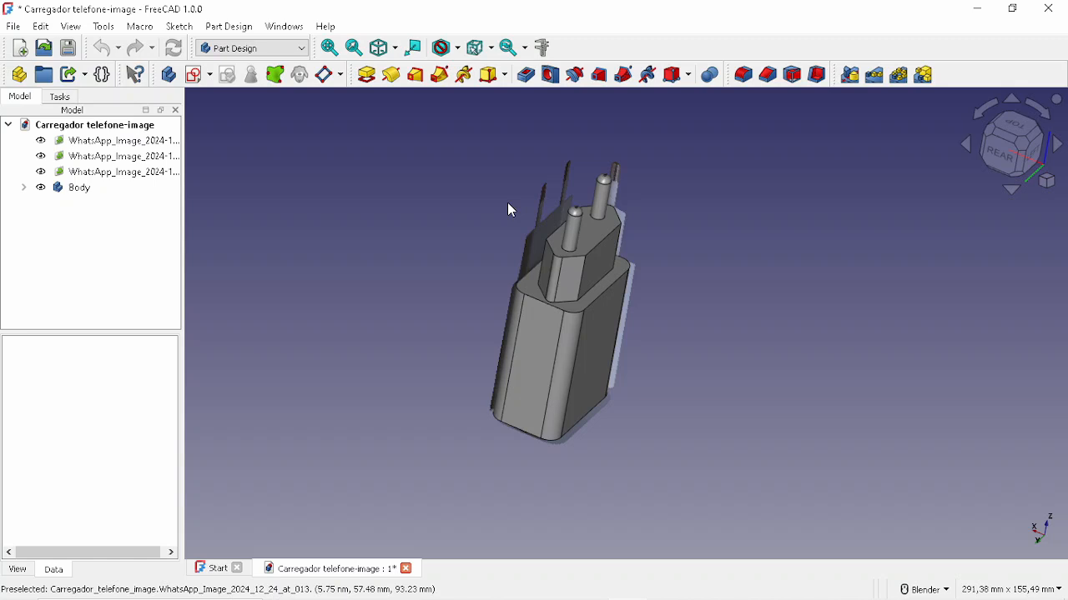
middle_click_drag(507, 220, 475, 252)
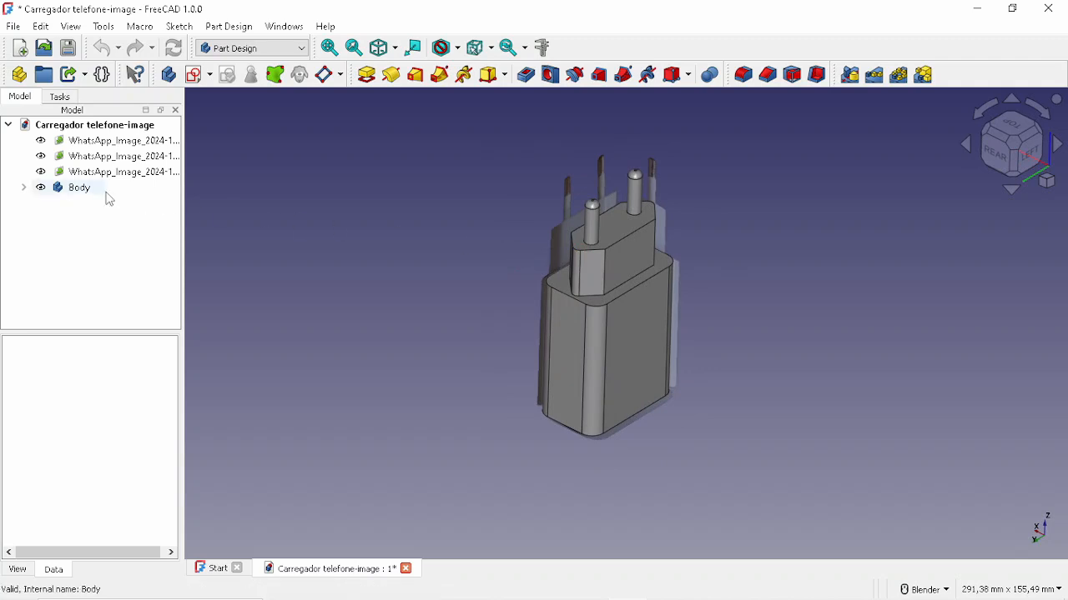
left_click(60, 188)
key("space")
mouse_move(625, 278)
middle_mouse_down()
mouse_move(675, 281)
mouse_move(618, 277)
mouse_move(710, 303)
mouse_move(639, 300)
mouse_move(634, 275)
middle_mouse_up()
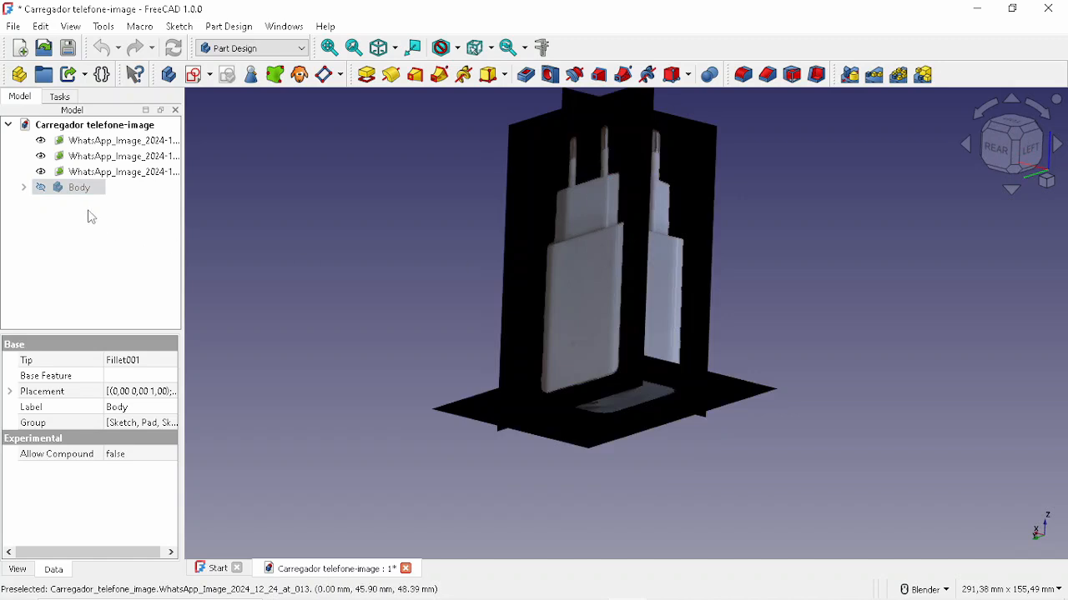
left_click(40, 188)
left_click(510, 292)
middle_click_drag(628, 278, 564, 297)
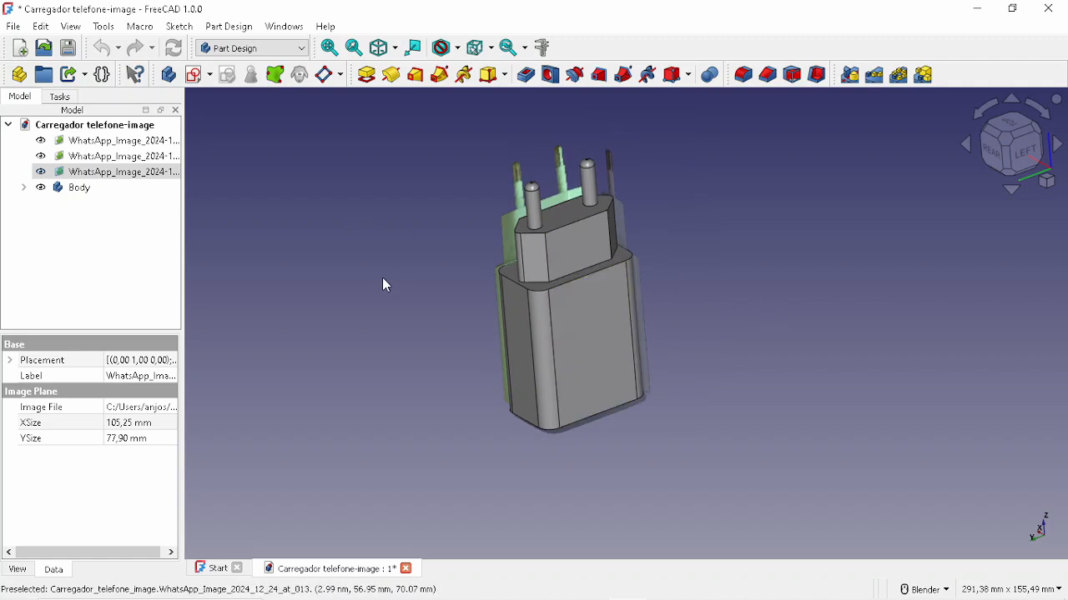
Delete the three WhatsApp reference images and the body from the Carregador telefone-image document.
left_click(108, 141, "shift")
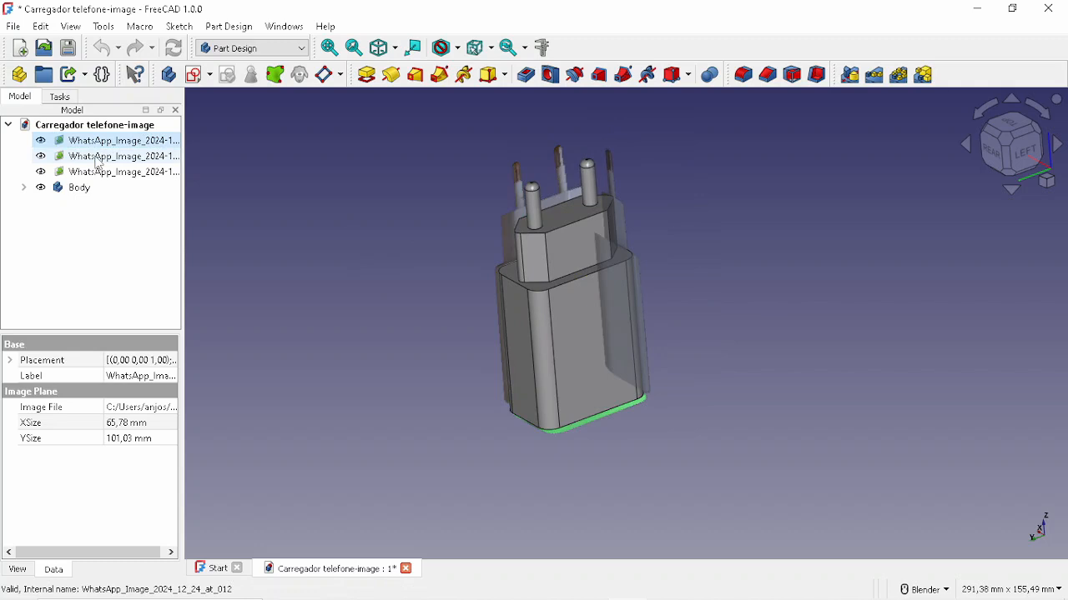
left_click(78, 188, "shift")
key("Delete")
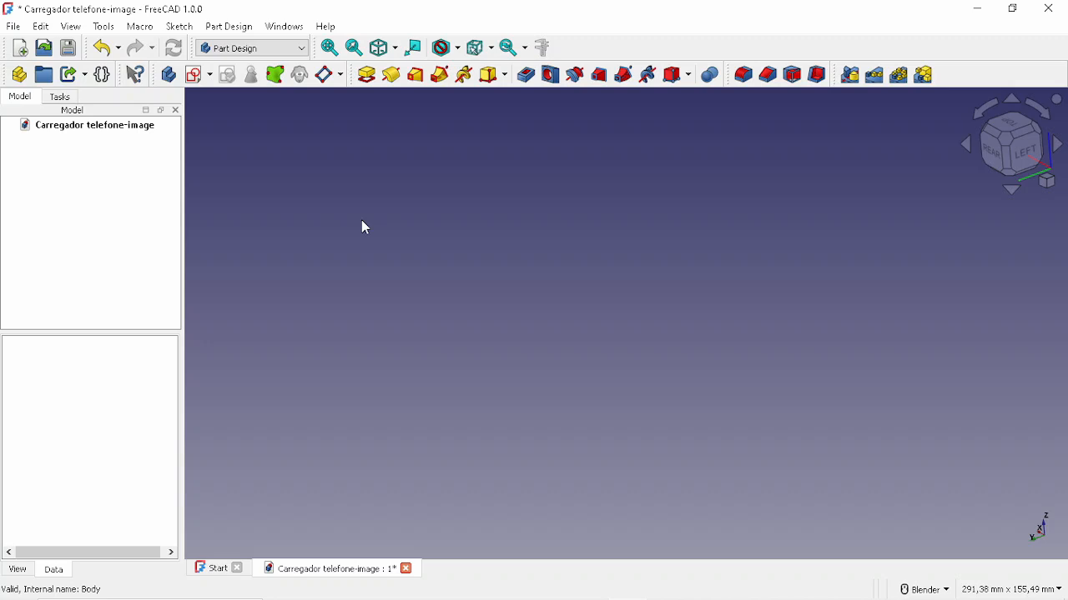
left_click(284, 50)
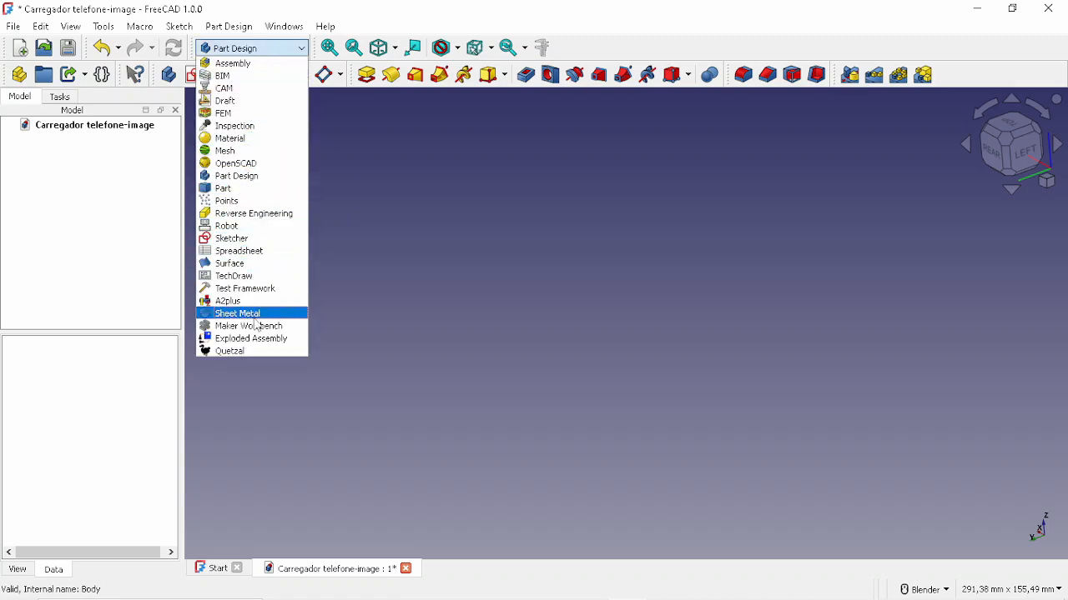
left_click(385, 169)
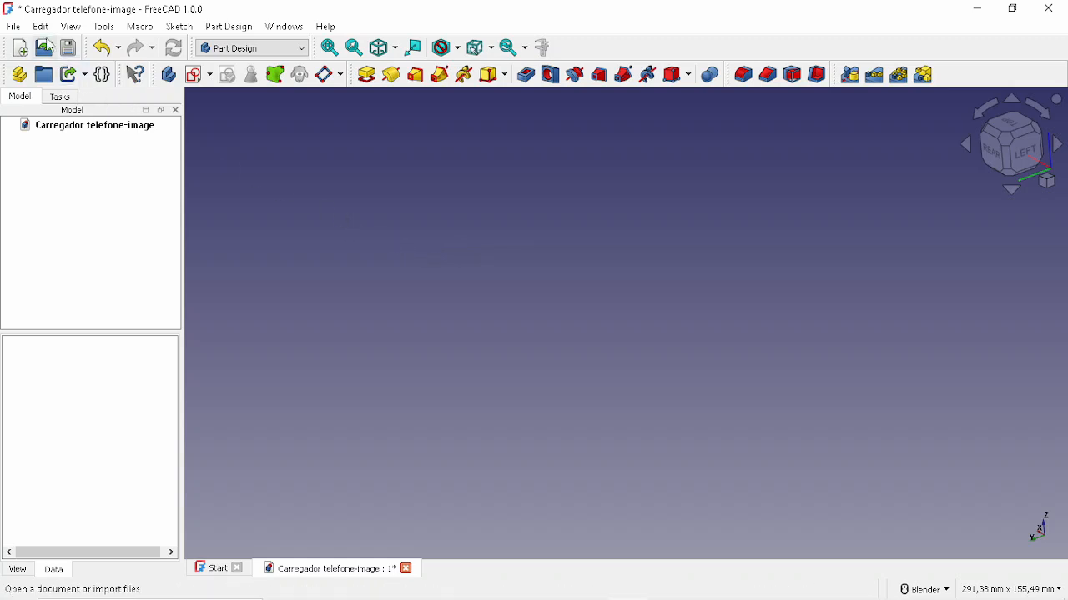
left_click(15, 26)
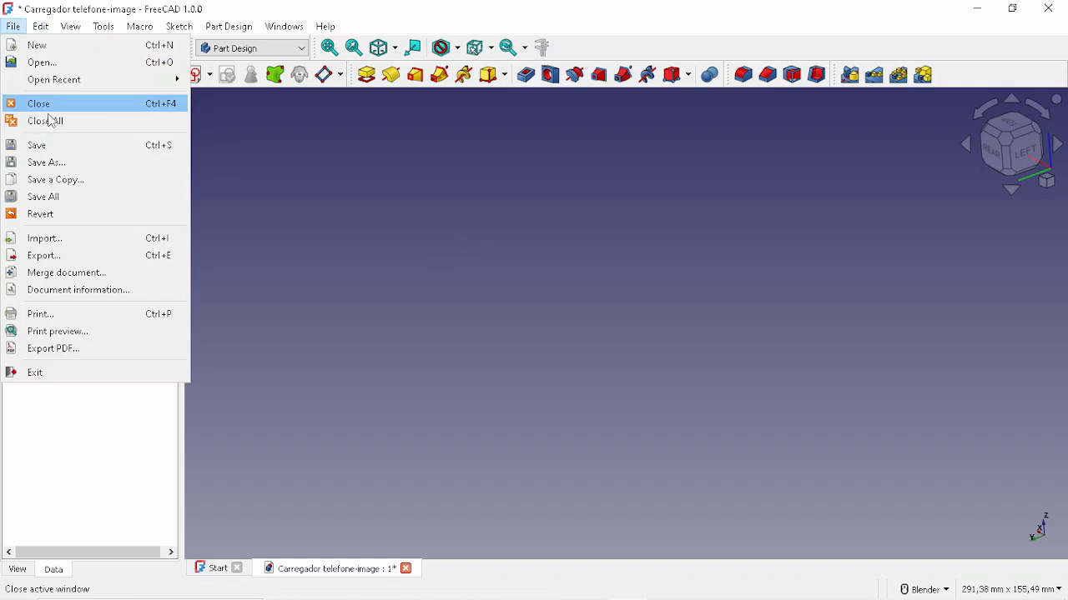
left_click(444, 225)
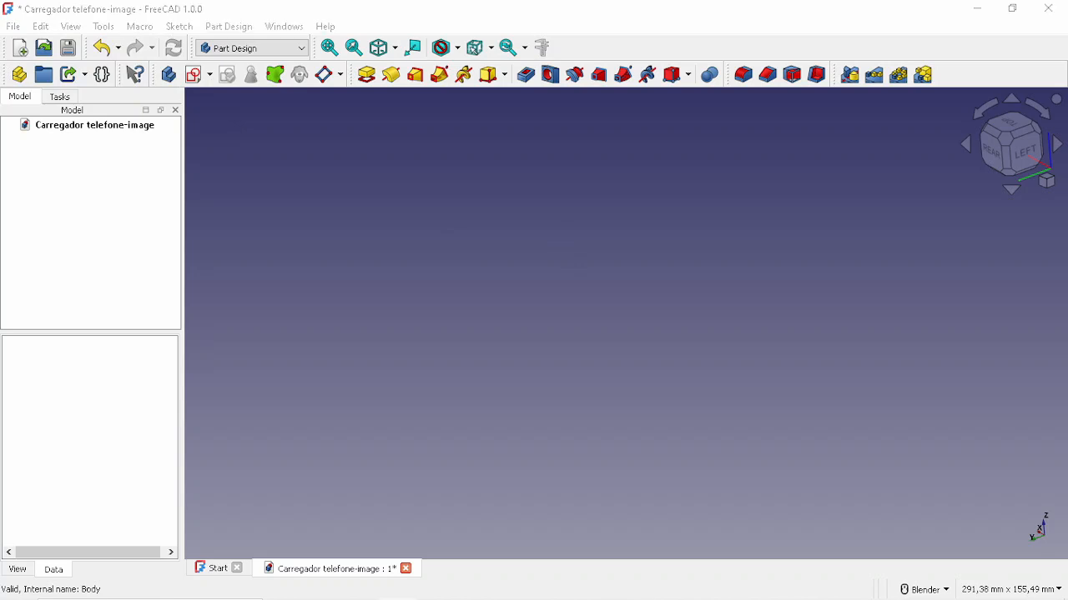
Import the Front picture of the charger from the file folder into the empty document.
left_click_drag(179, 184, 284, 255)
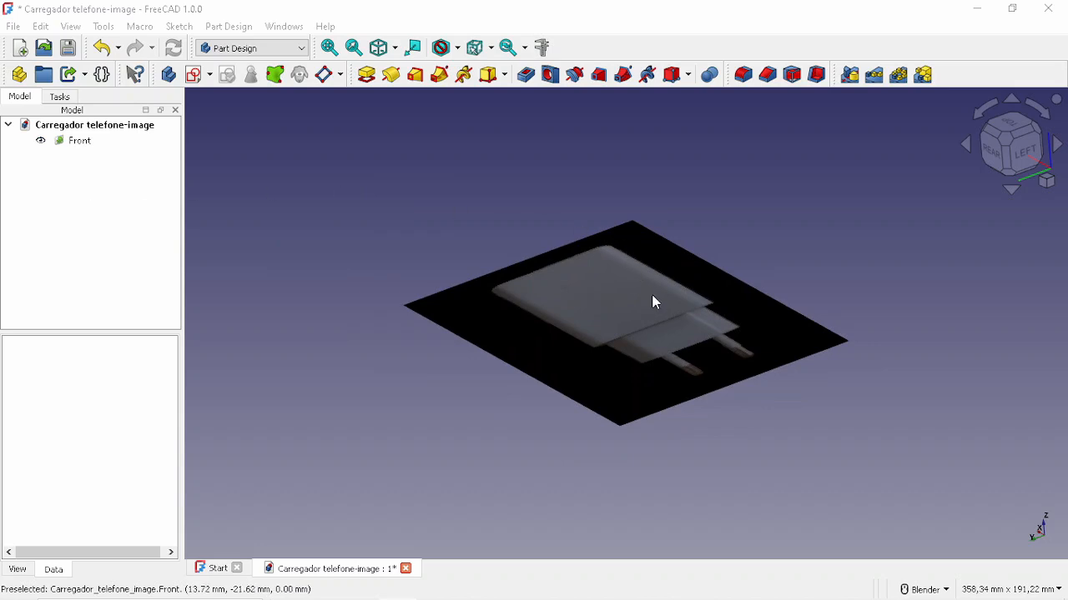
middle_click_drag(653, 299, 656, 334)
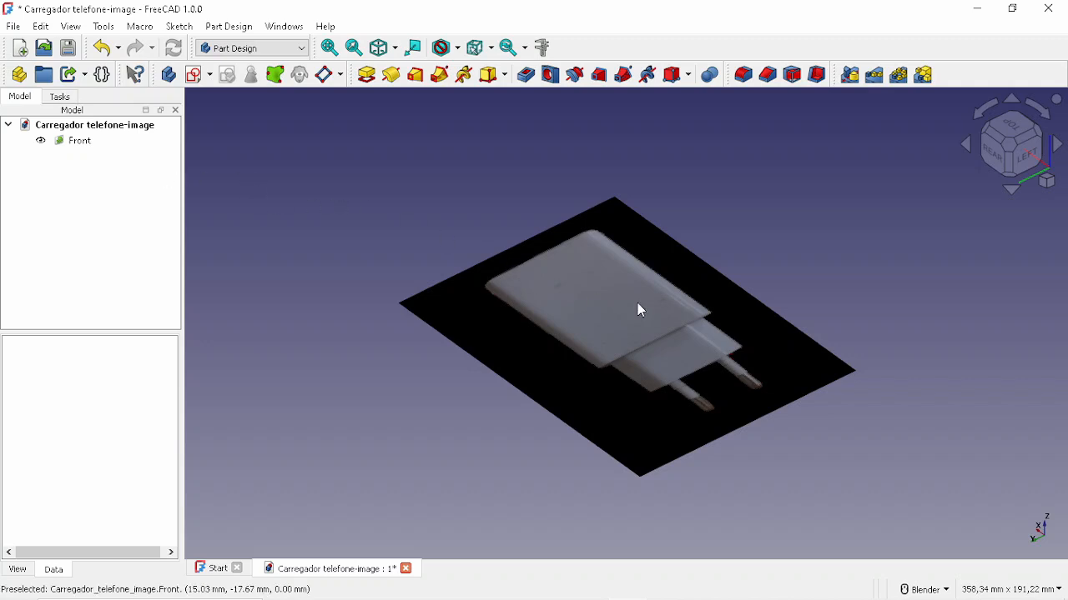
middle_click_drag(641, 311, 839, 357)
middle_click_drag(643, 238, 641, 266)
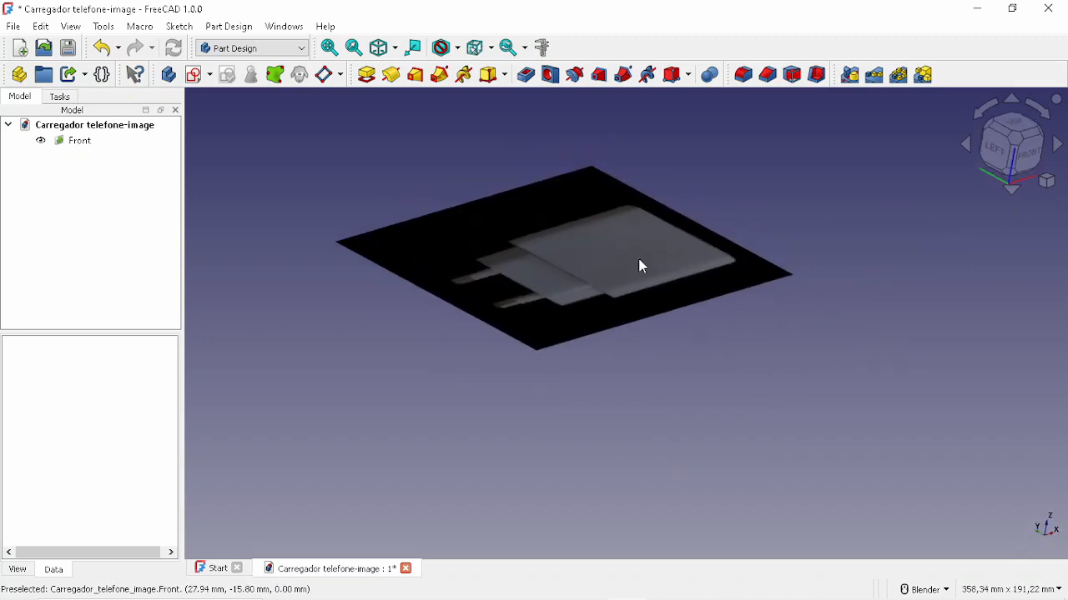
Place the Front image on the XZ-Plane with a rotation of 270°, keeping its image size.
double_click(84, 142)
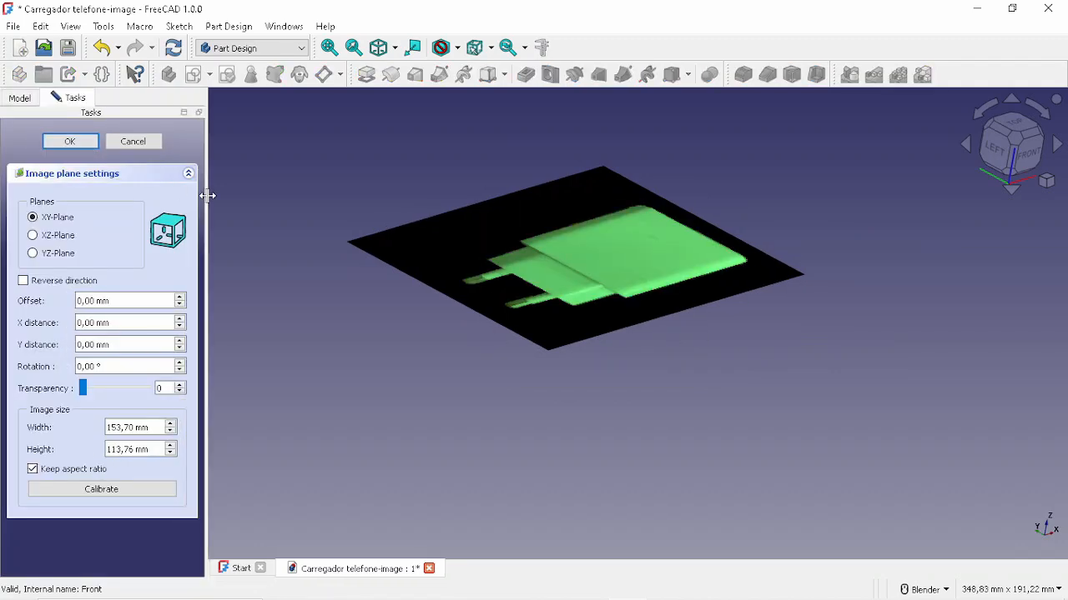
left_click_drag(206, 197, 319, 198)
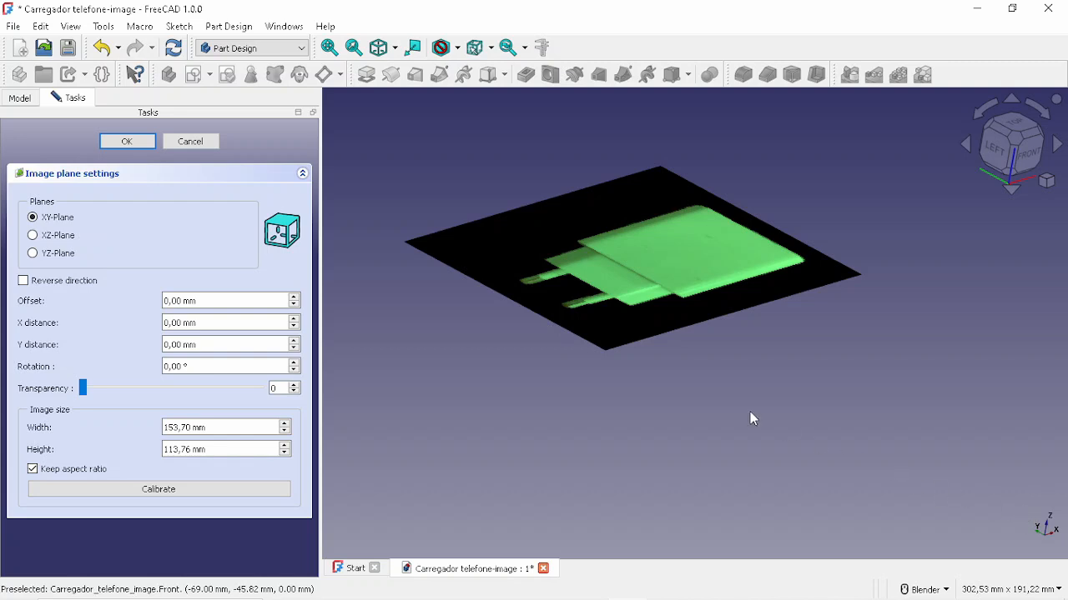
left_click(32, 237)
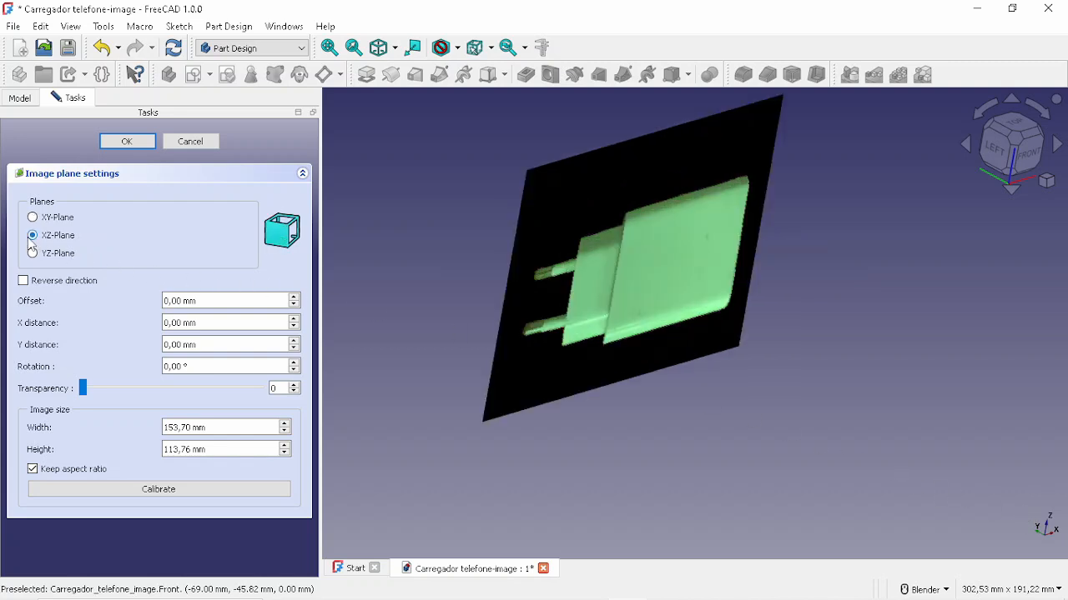
middle_click_drag(635, 270, 607, 281)
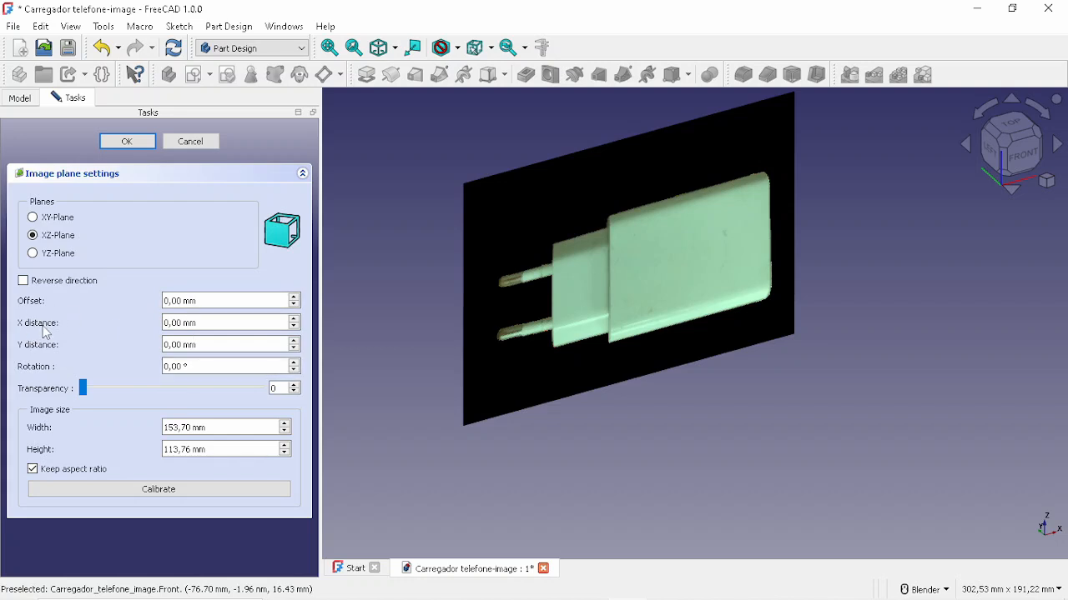
left_click_drag(215, 366, 103, 372)
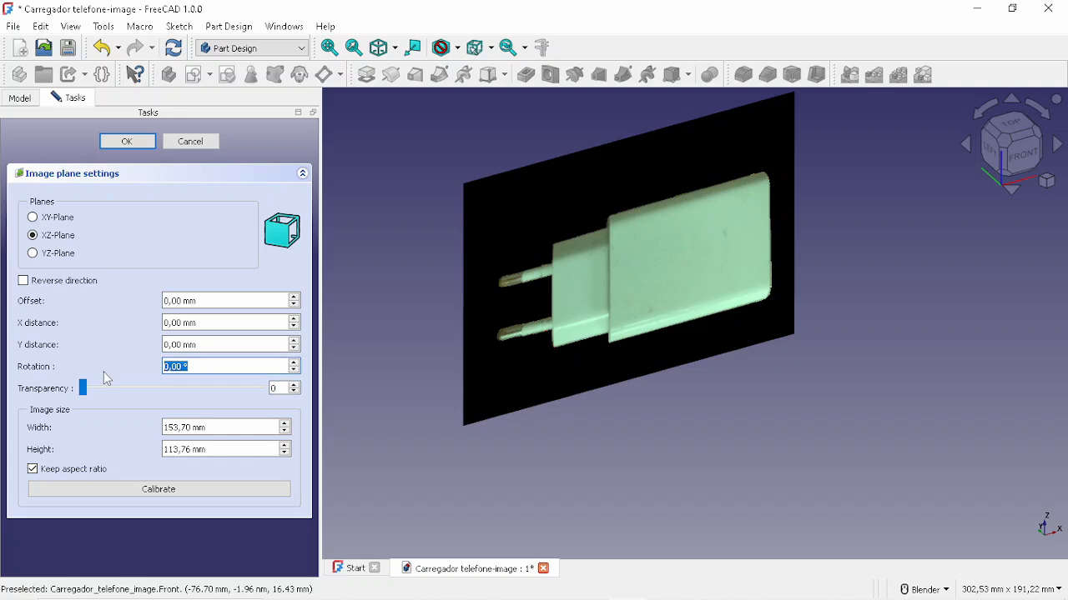
type("270")
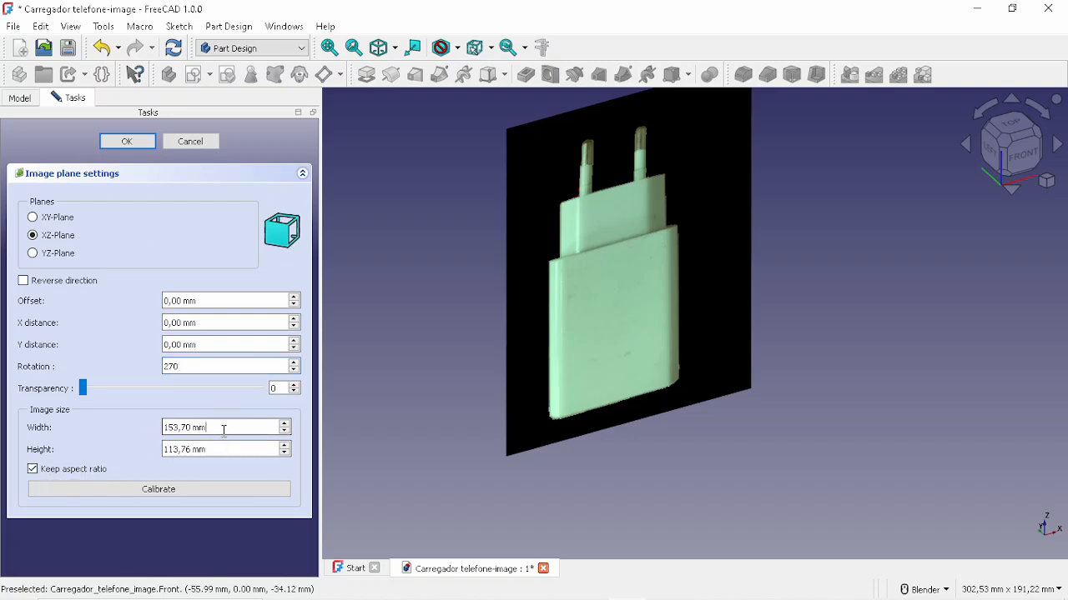
left_click_drag(220, 428, 165, 427)
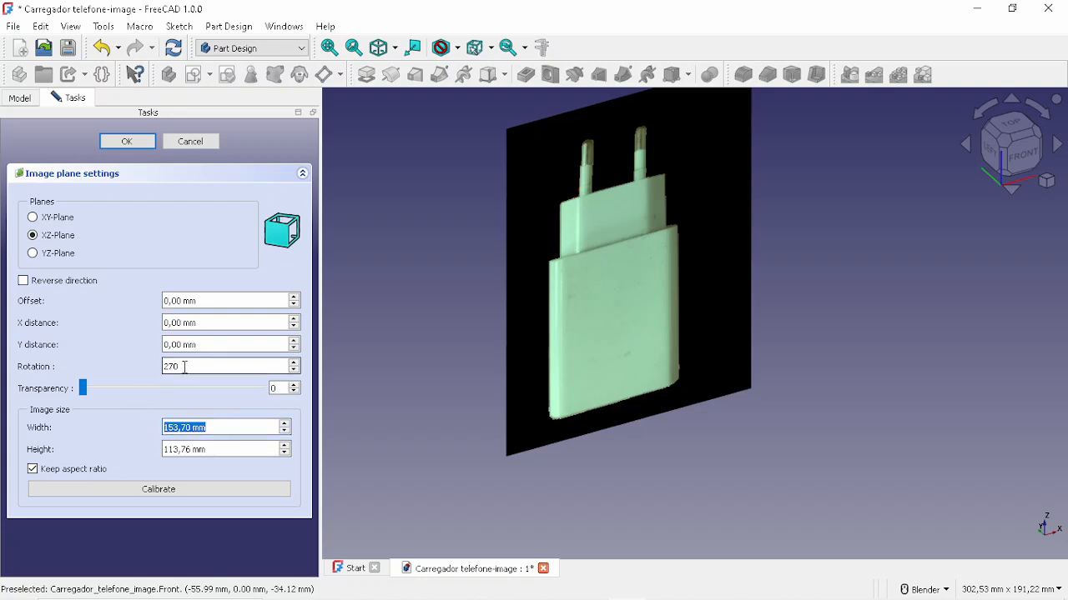
left_click(215, 450)
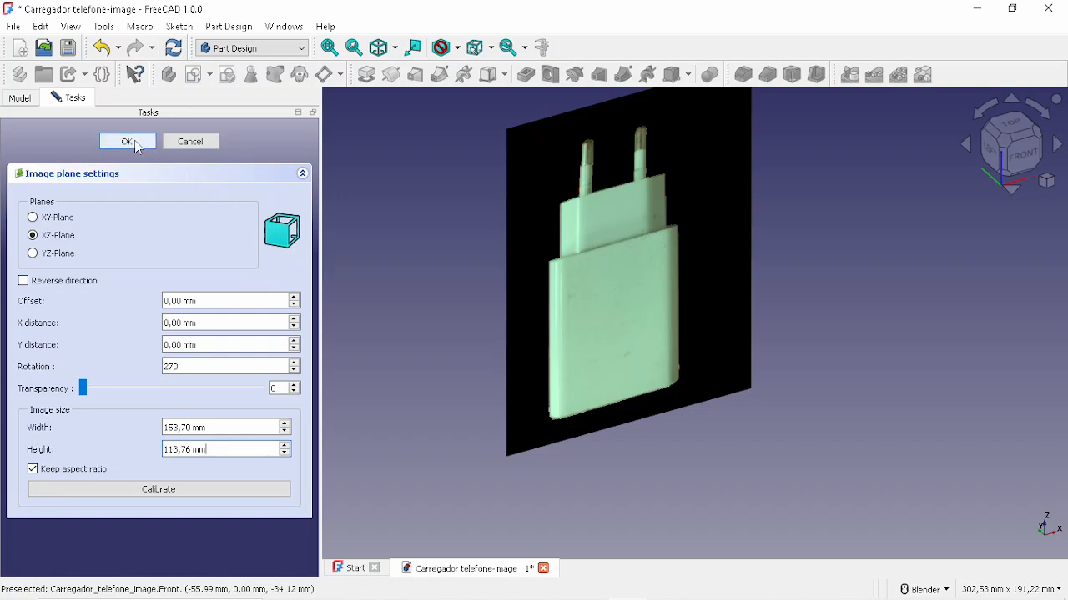
left_click(128, 142)
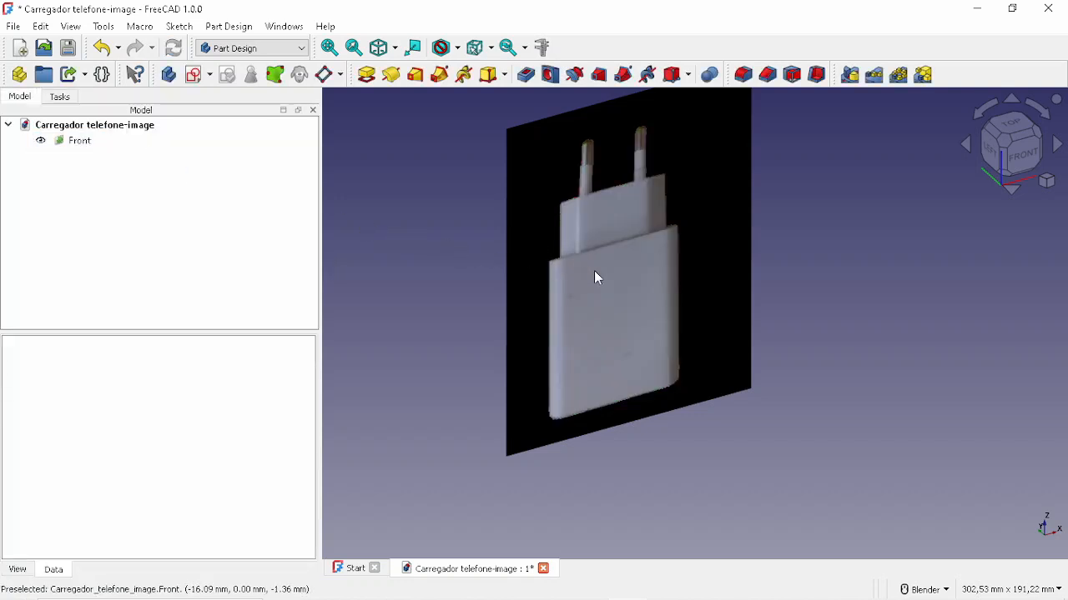
Import the Side picture of the charger from the file folder into the document.
scroll(594, 270, "down", 3)
middle_click_drag(594, 274, 569, 259, "shift")
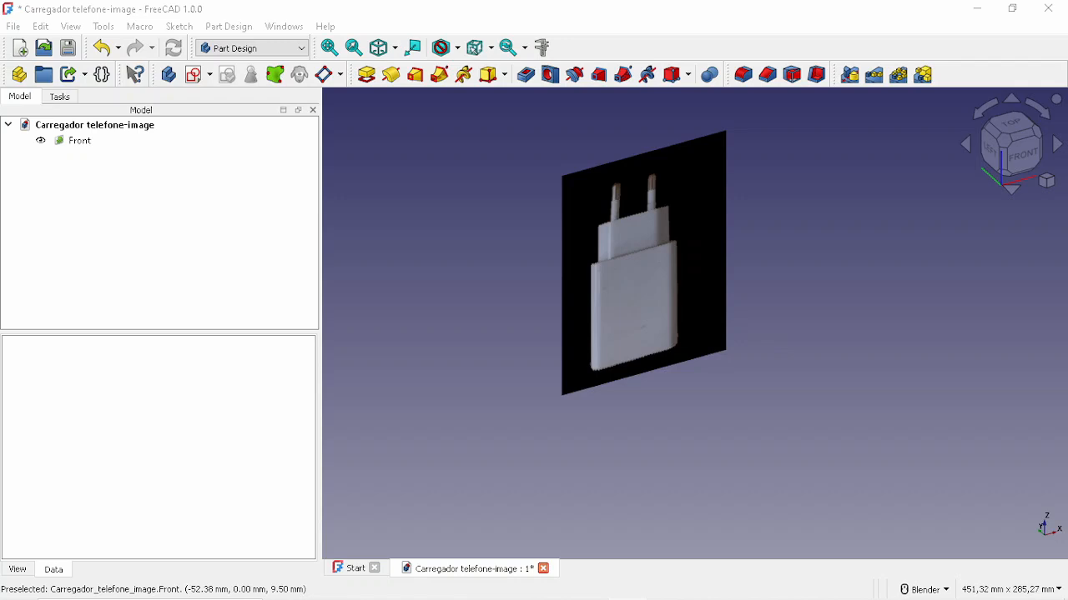
left_click_drag(0, 251, 510, 375)
middle_click_drag(641, 372, 690, 382)
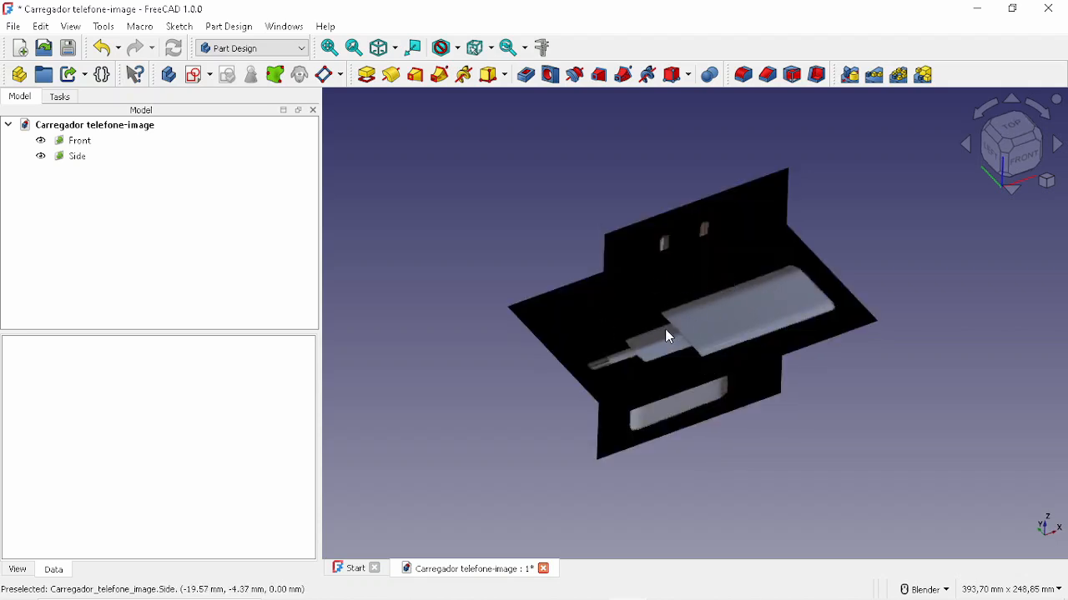
middle_click_drag(615, 291, 846, 330)
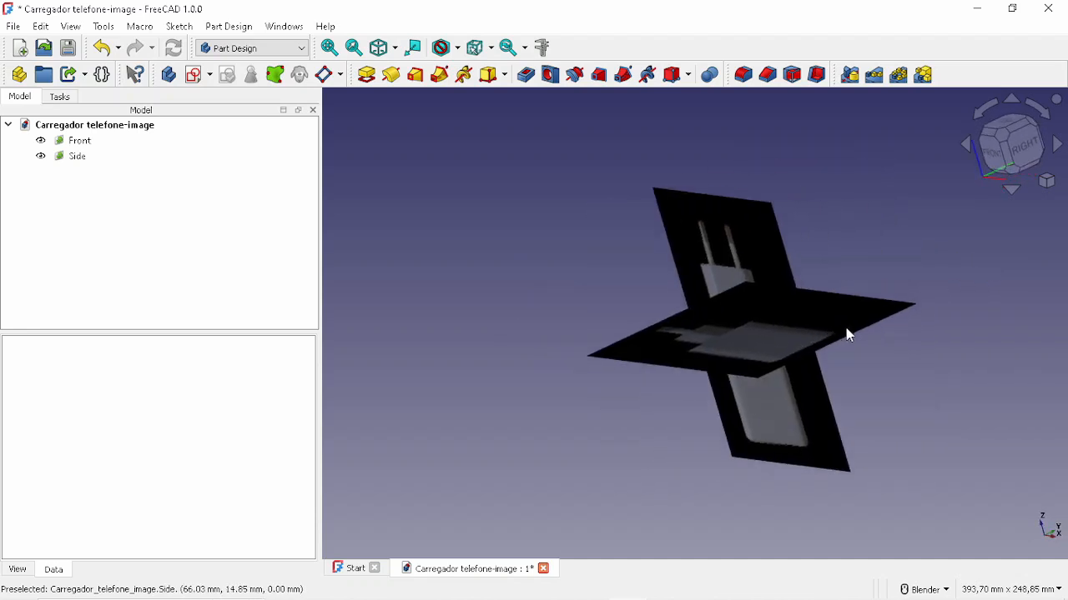
Place the Side image on the YZ-Plane with a rotation of 270°.
double_click(78, 163)
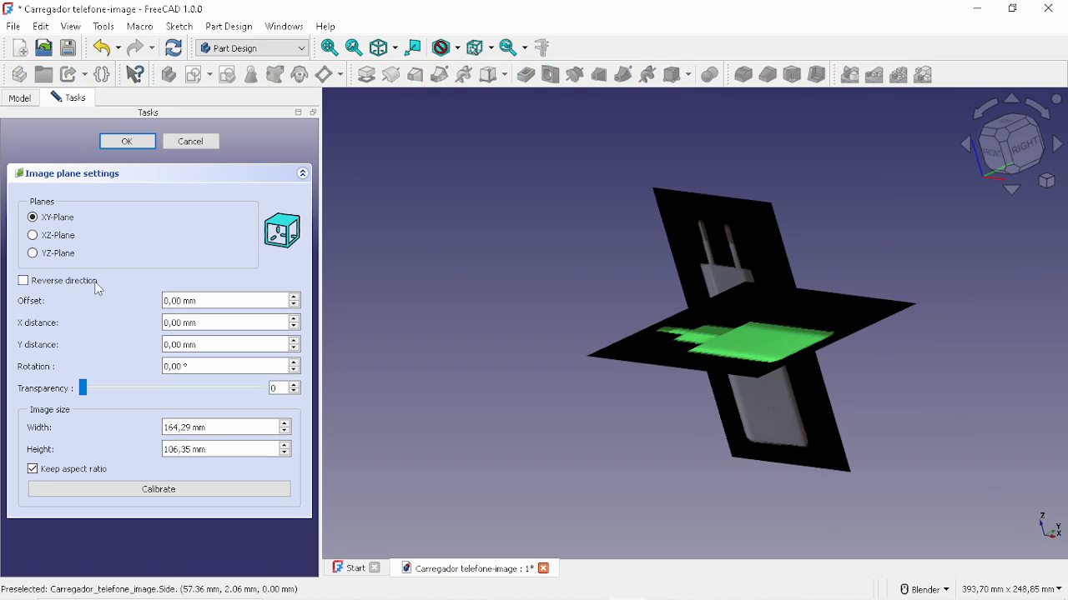
left_click(34, 254)
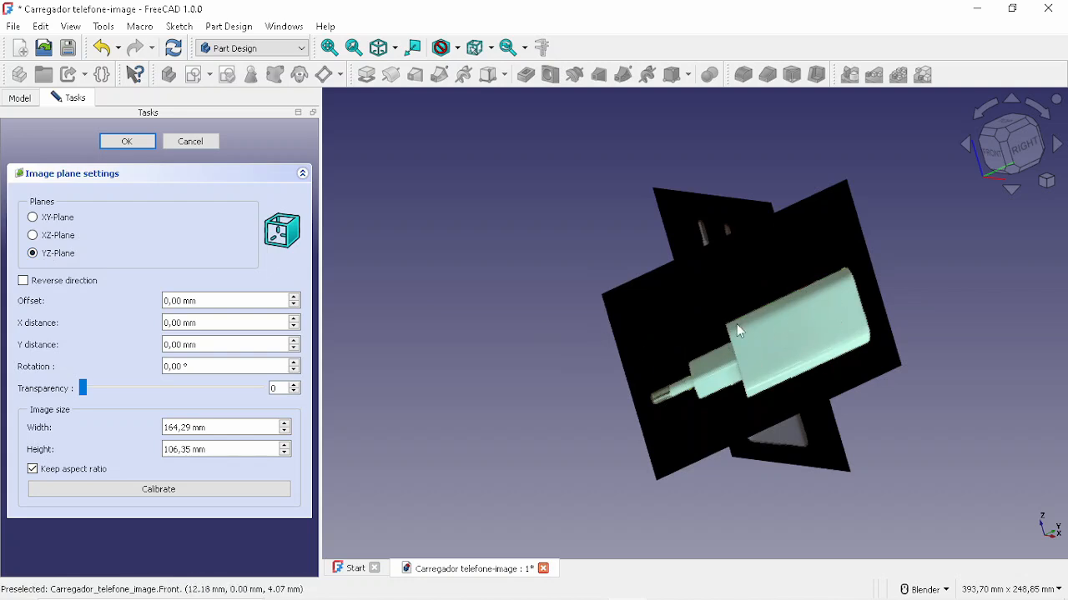
left_click_drag(250, 364, 114, 367)
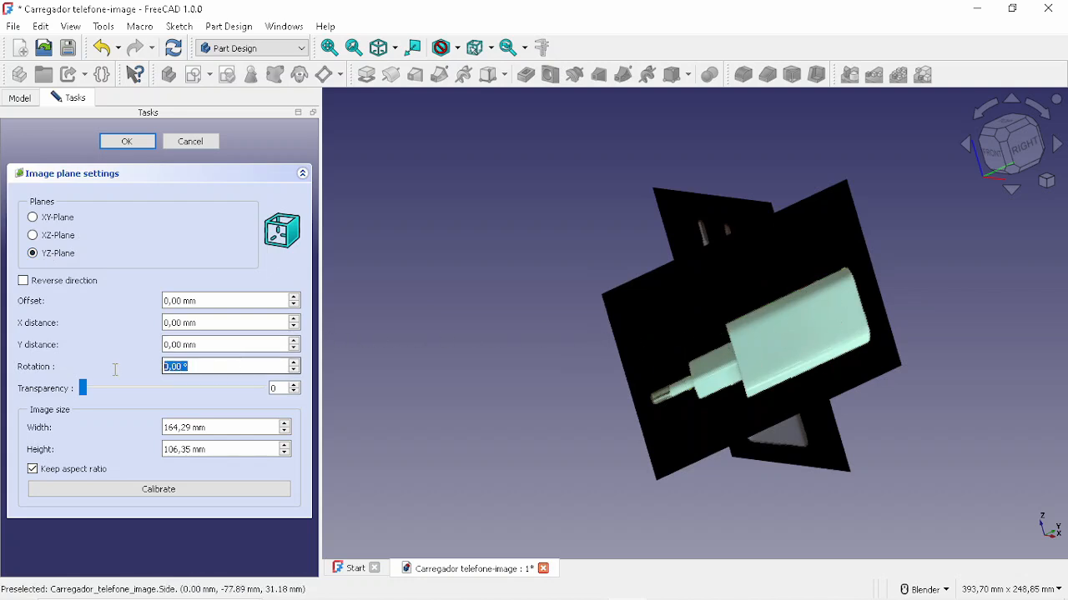
type("270")
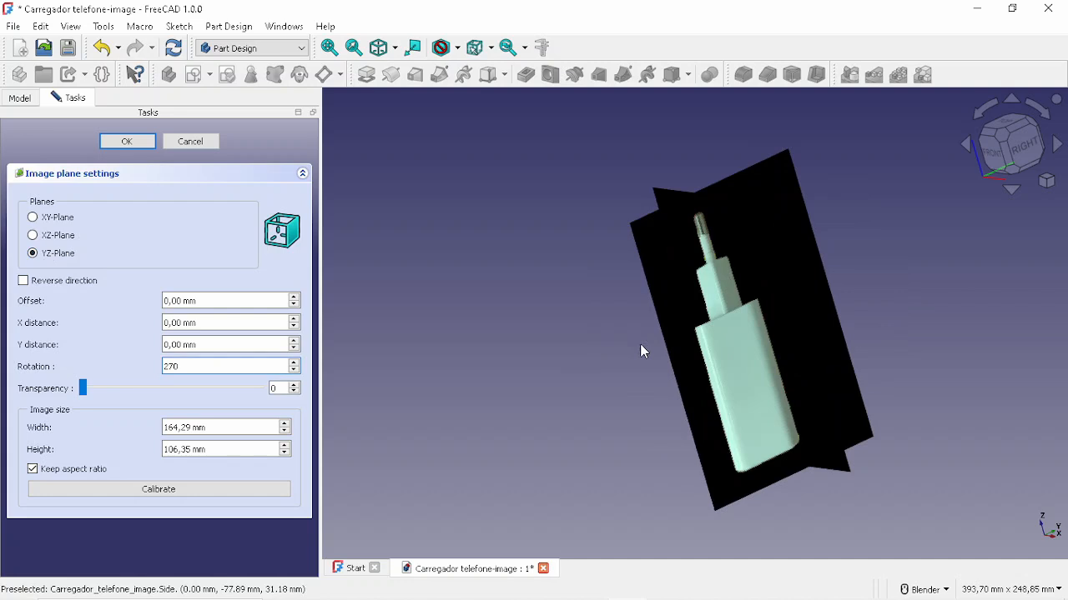
middle_click_drag(640, 344, 348, 241)
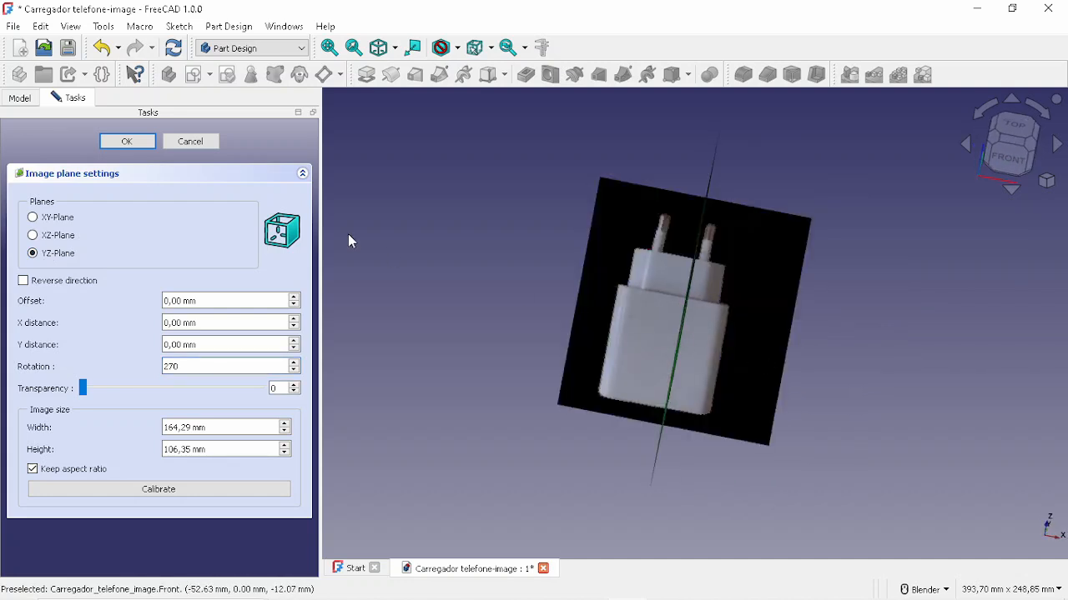
left_click(126, 142)
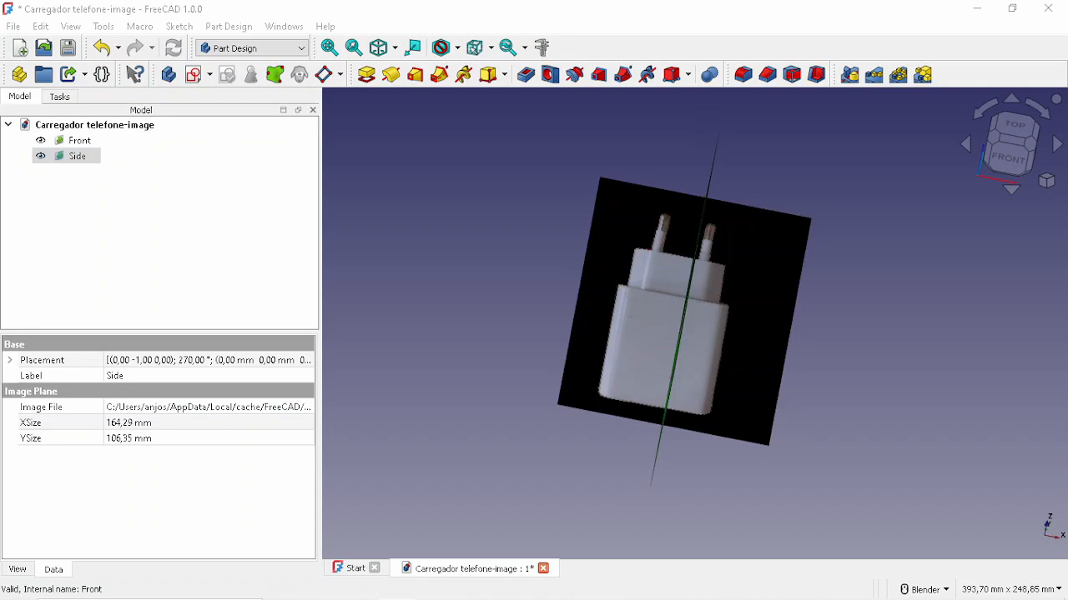
Import the Top picture of the charger from the file folder into the document.
left_click_drag(272, 211, 424, 292)
middle_click_drag(636, 348, 651, 398)
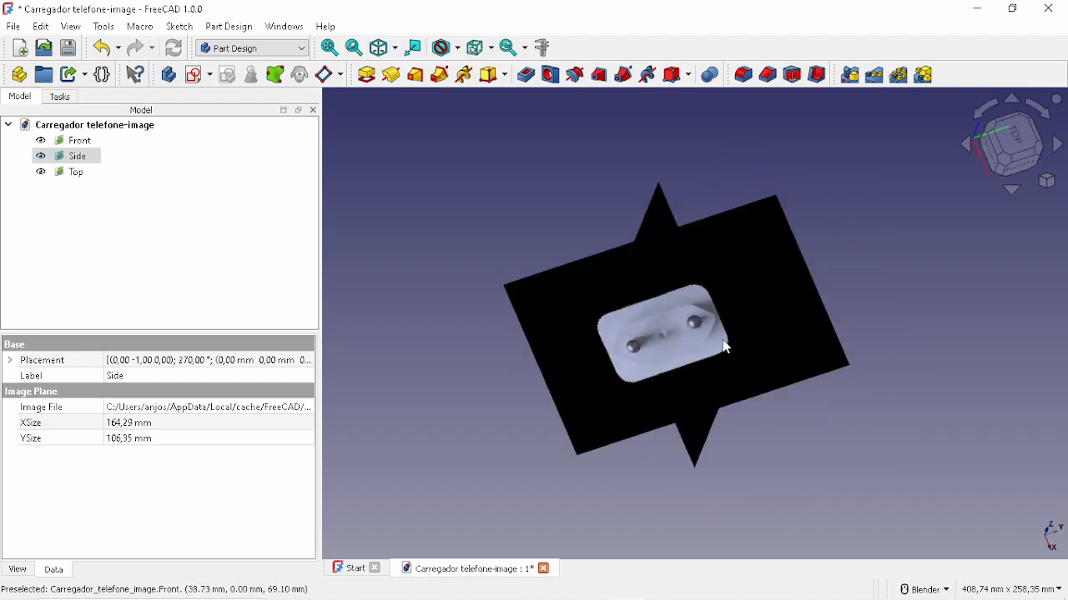
Open the Front image's plane settings and view the charger from the front.
middle_click_drag(749, 389, 626, 288)
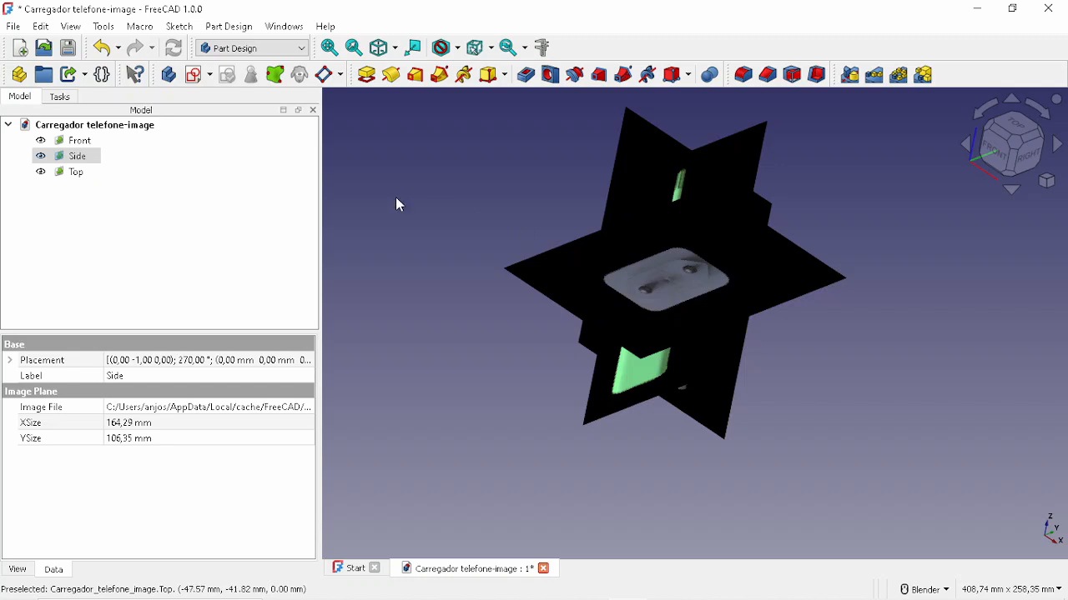
left_click(105, 230)
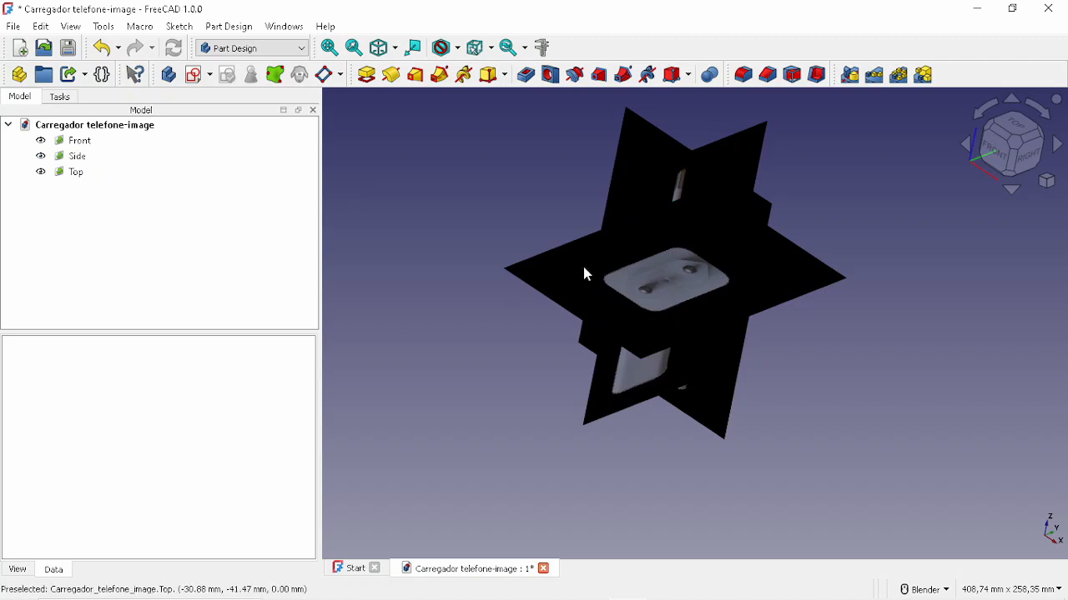
double_click(84, 147)
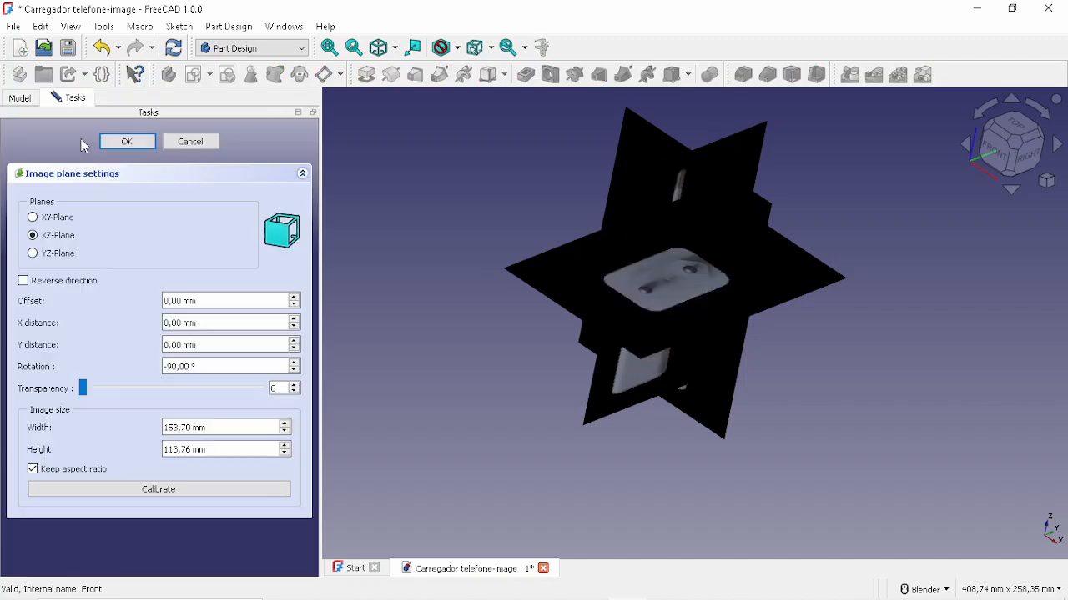
left_click(997, 154)
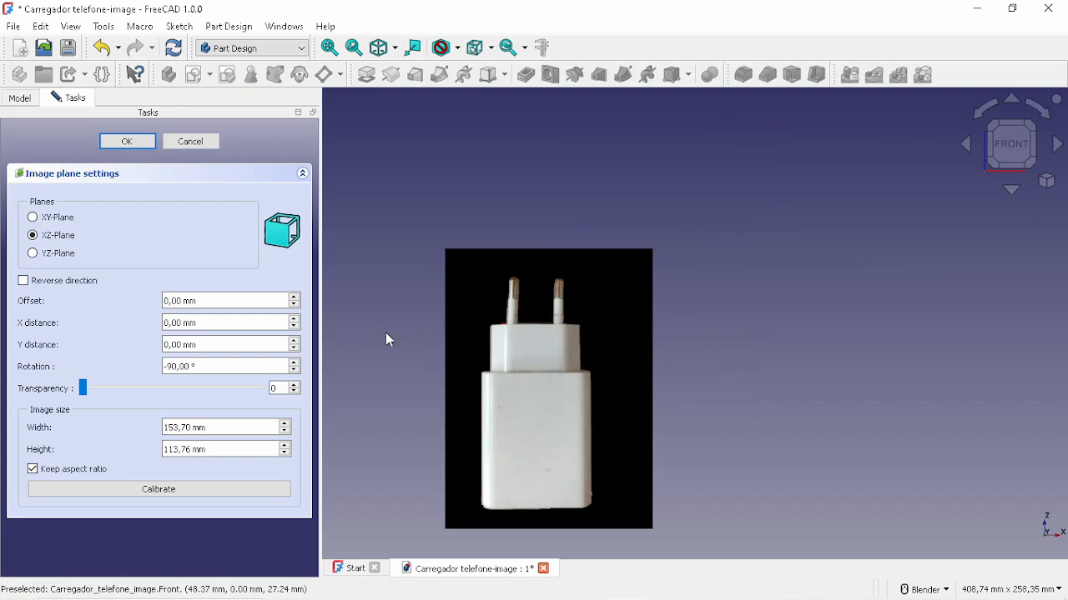
scroll(553, 367, "up", 4)
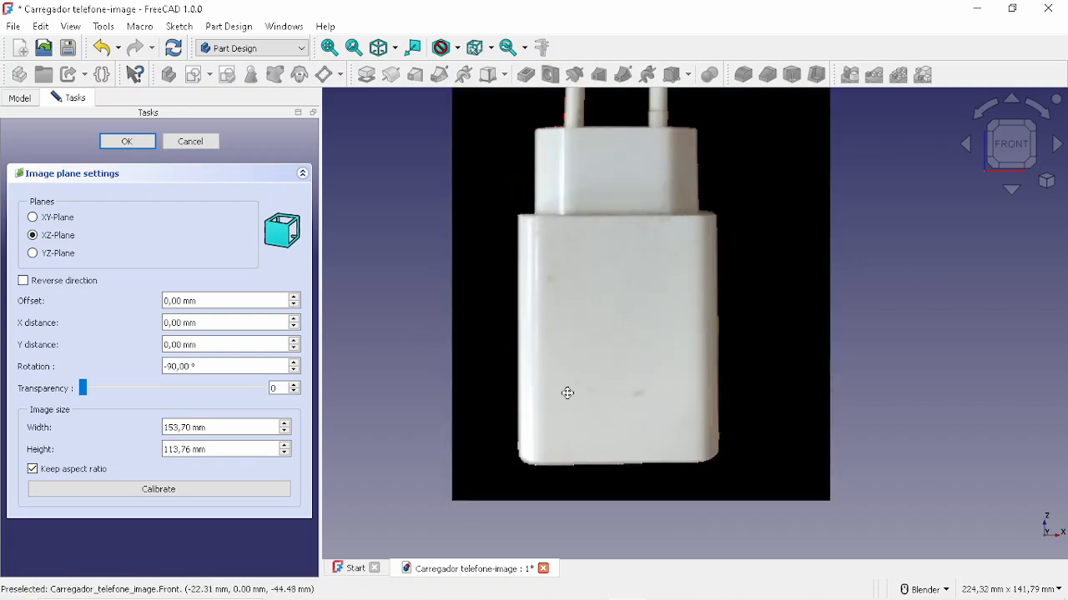
scroll(562, 380, "down", 2)
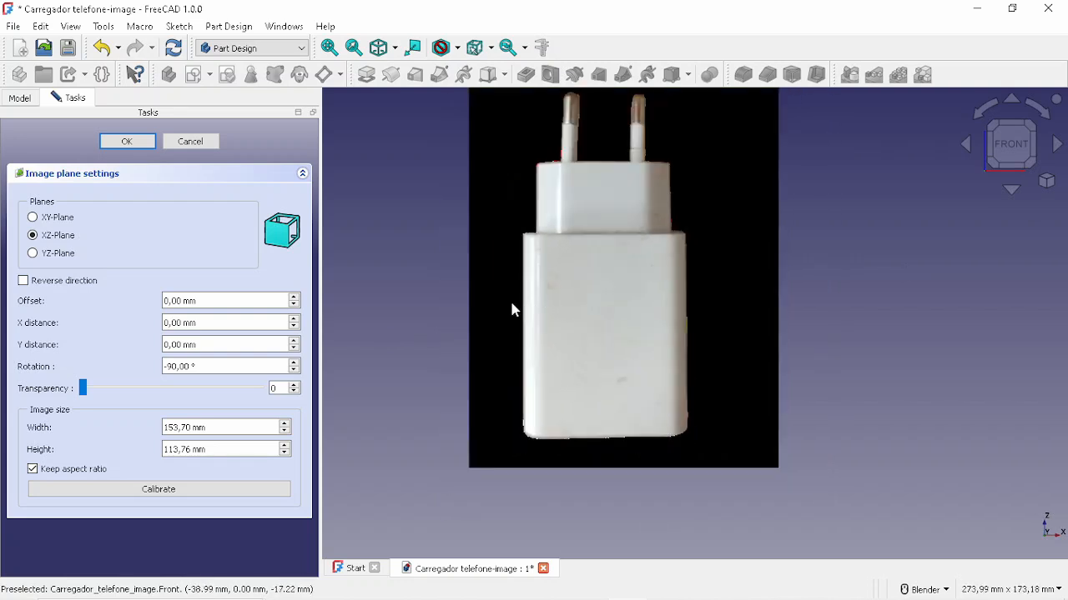
middle_click_drag(538, 239, 587, 271, "shift")
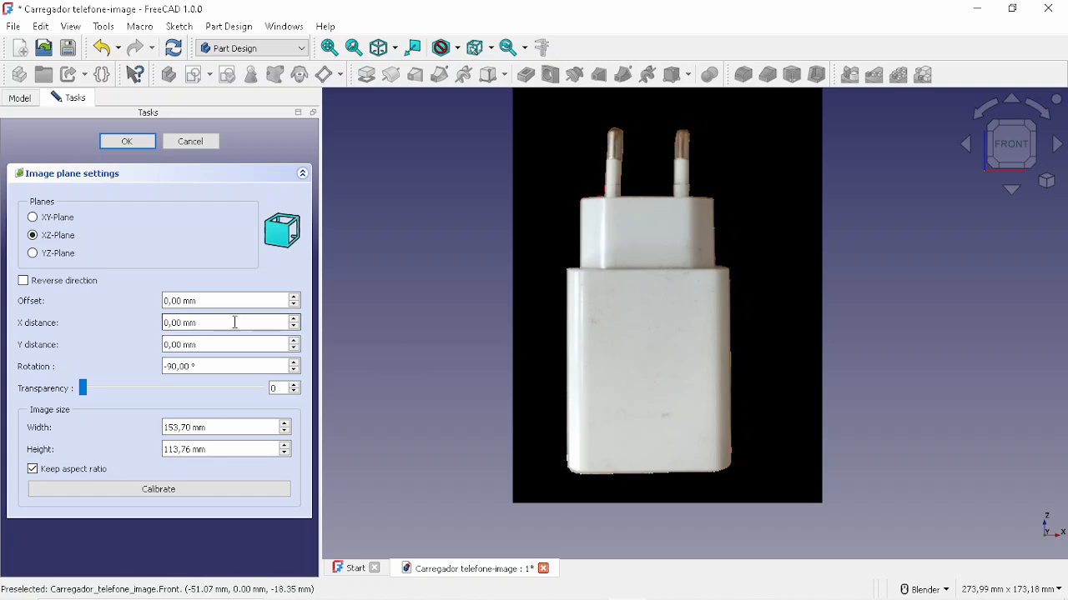
Calibrate the Front image by spanning the charger body's full width near its lower edge and setting that distance to 40 mm.
left_click(151, 492)
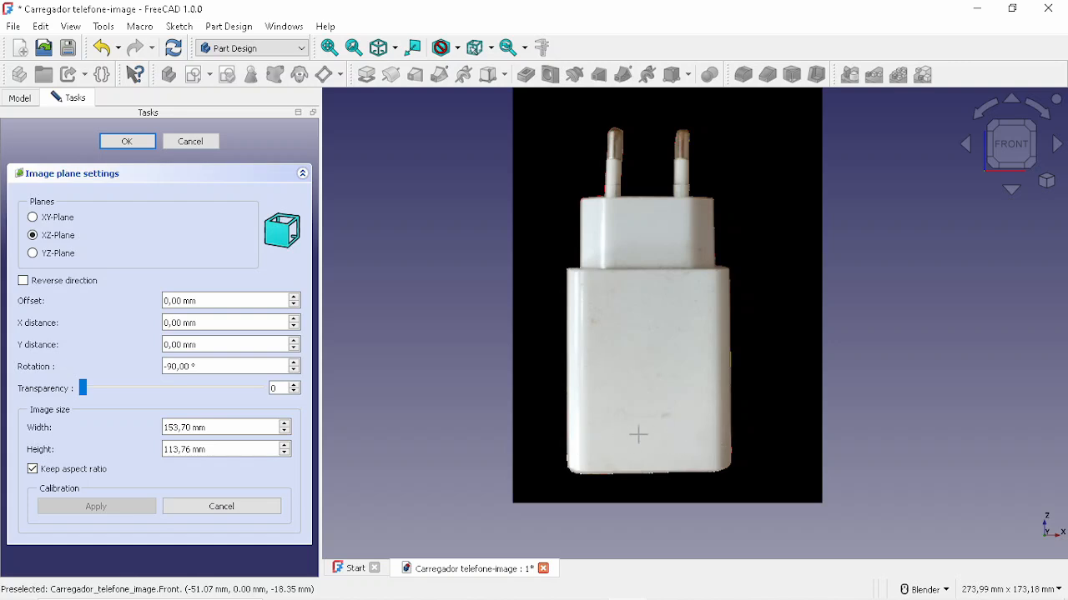
scroll(581, 443, "up", 6)
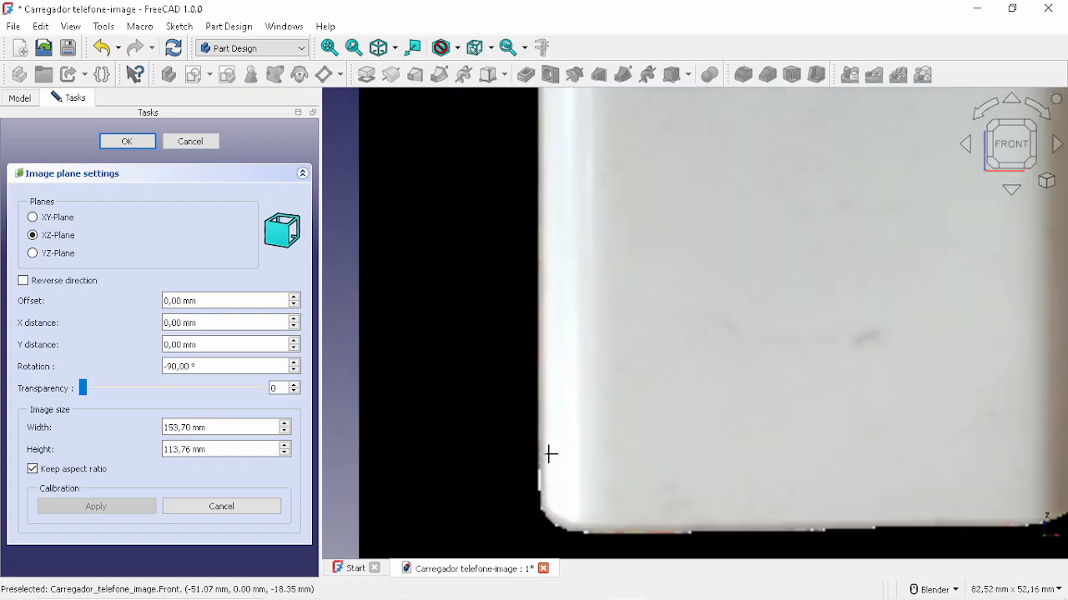
scroll(549, 453, "up", 2)
left_click(532, 455)
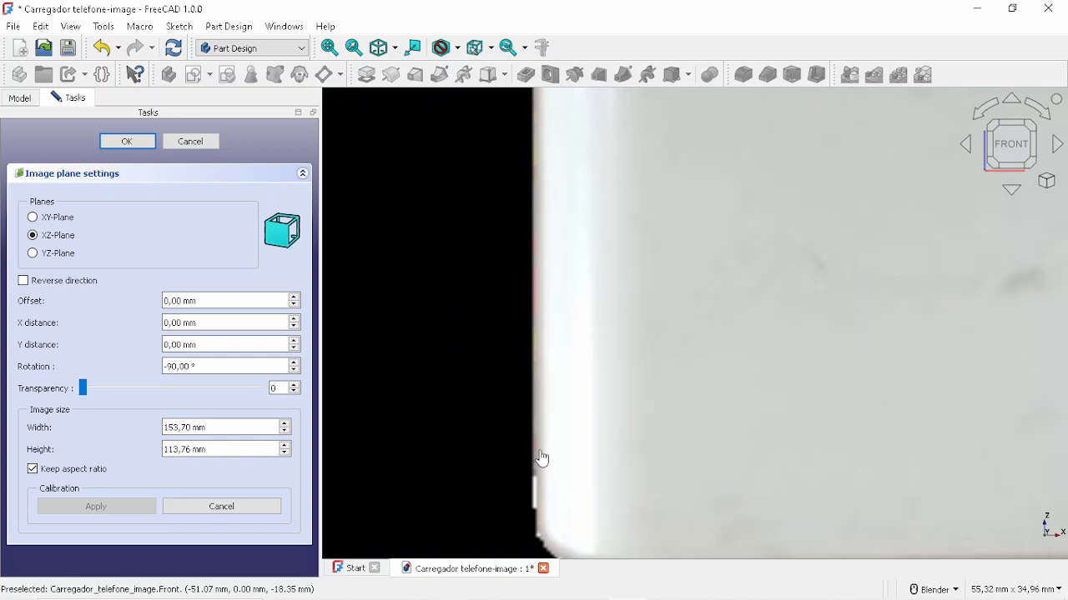
scroll(543, 459, "down", 10)
scroll(634, 455, "up", 6)
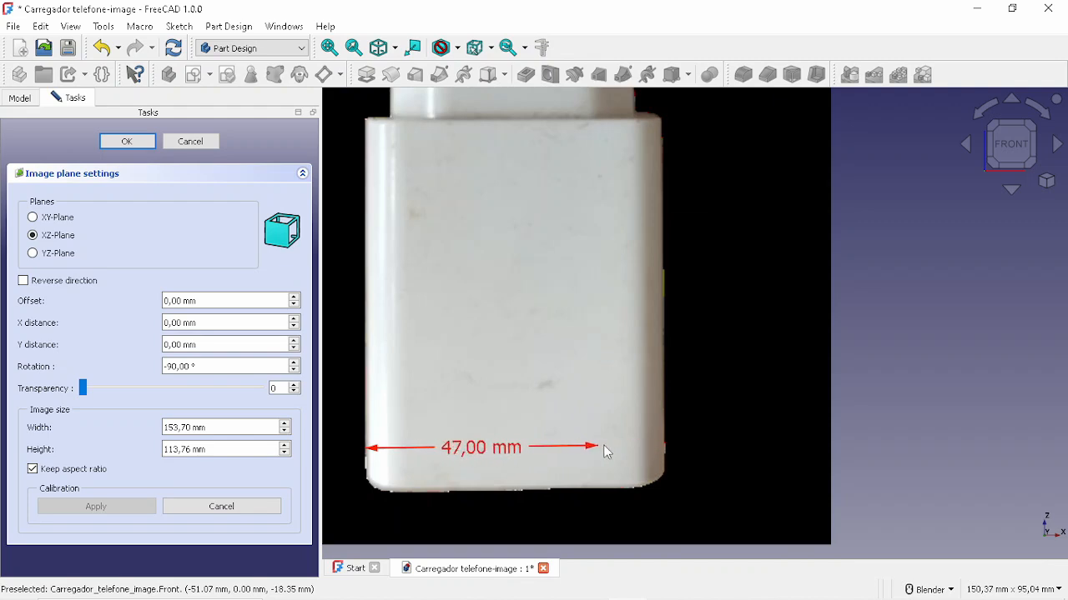
left_click(665, 454)
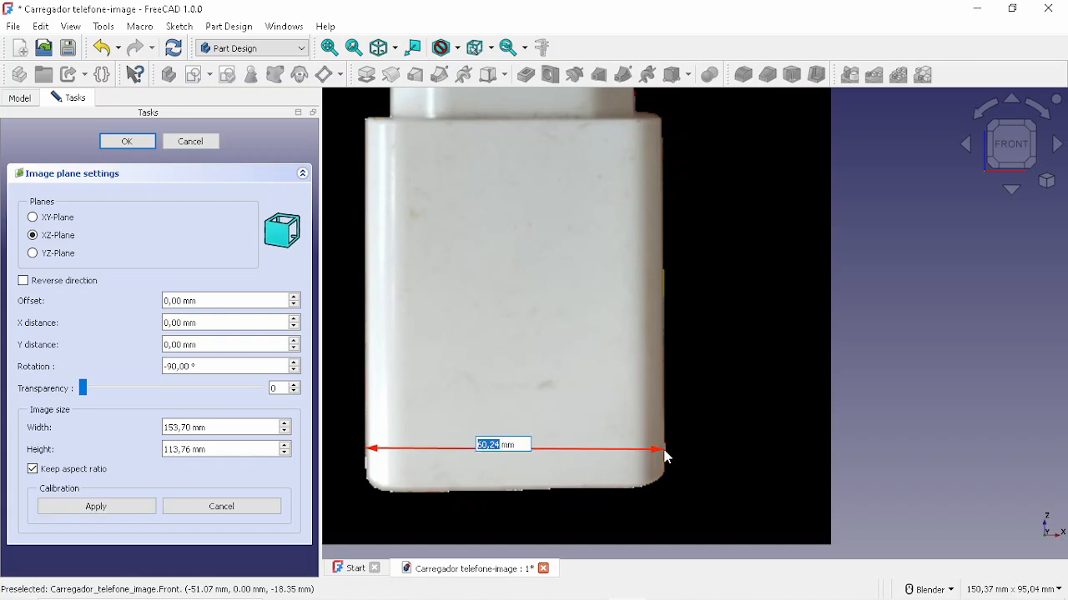
type("40")
key("Return")
scroll(663, 356, "down", 3)
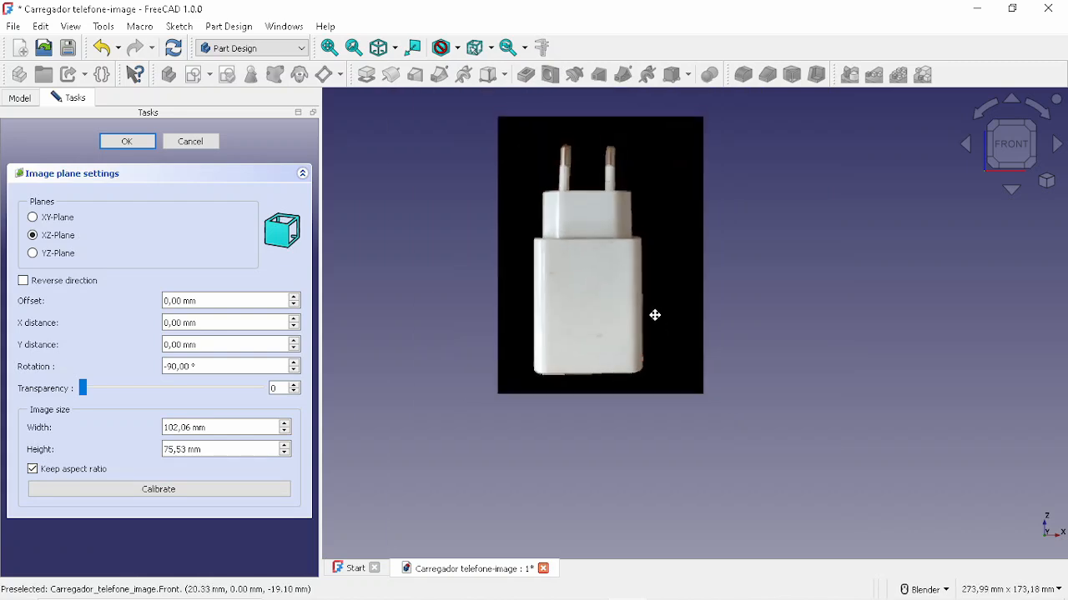
middle_click_drag(655, 315, 649, 372, "shift")
scroll(620, 376, "up", 2)
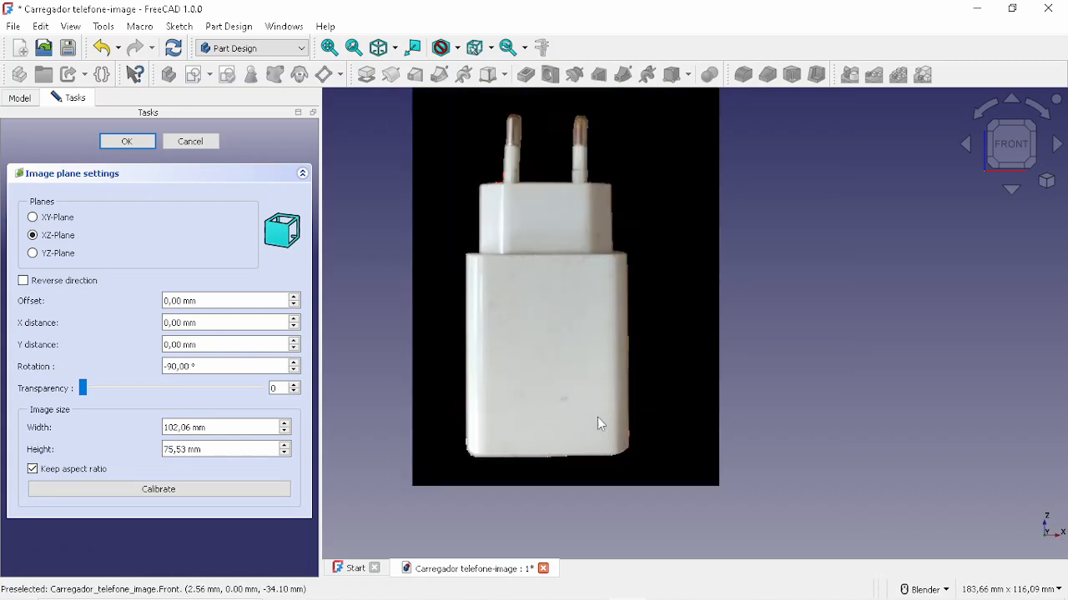
middle_click_drag(597, 345, 610, 389, "shift")
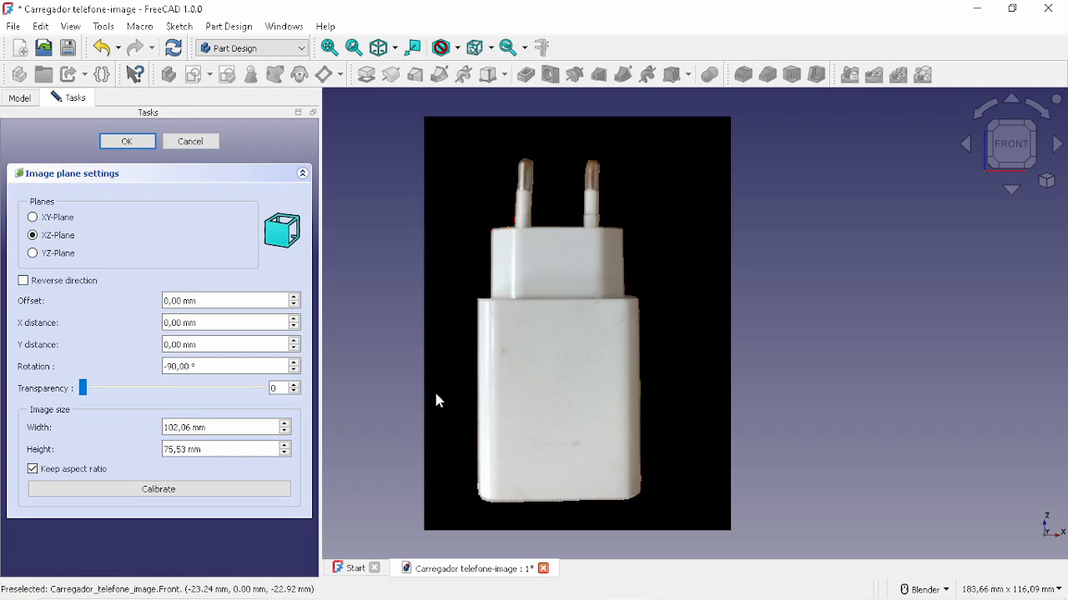
left_click(127, 142)
scroll(631, 333, "down", 1)
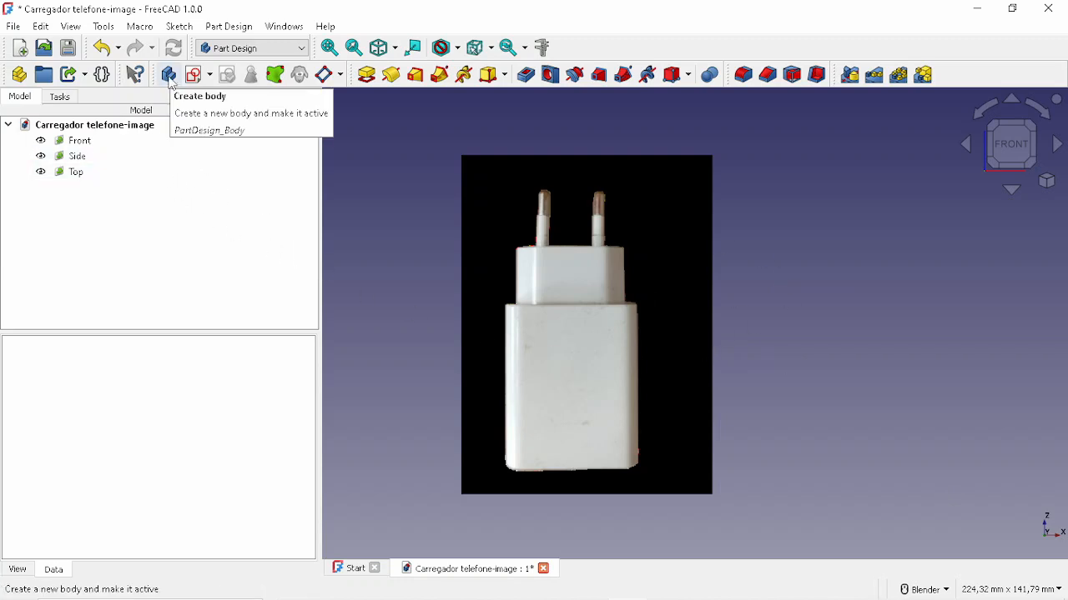
Create a new body and show its origin planes and axes over the Front image.
left_click(170, 76)
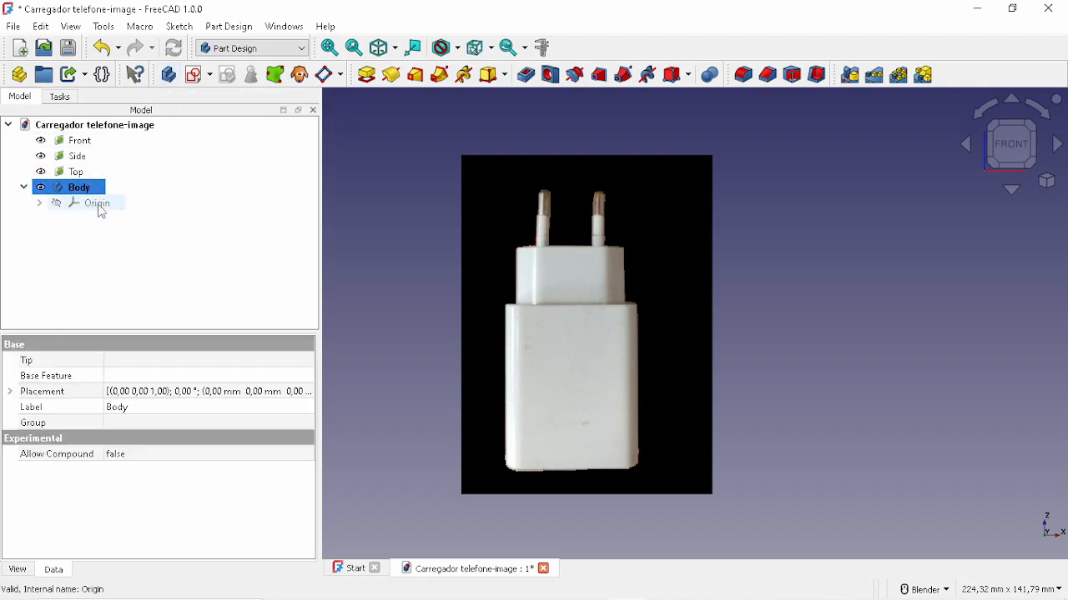
left_click(56, 205)
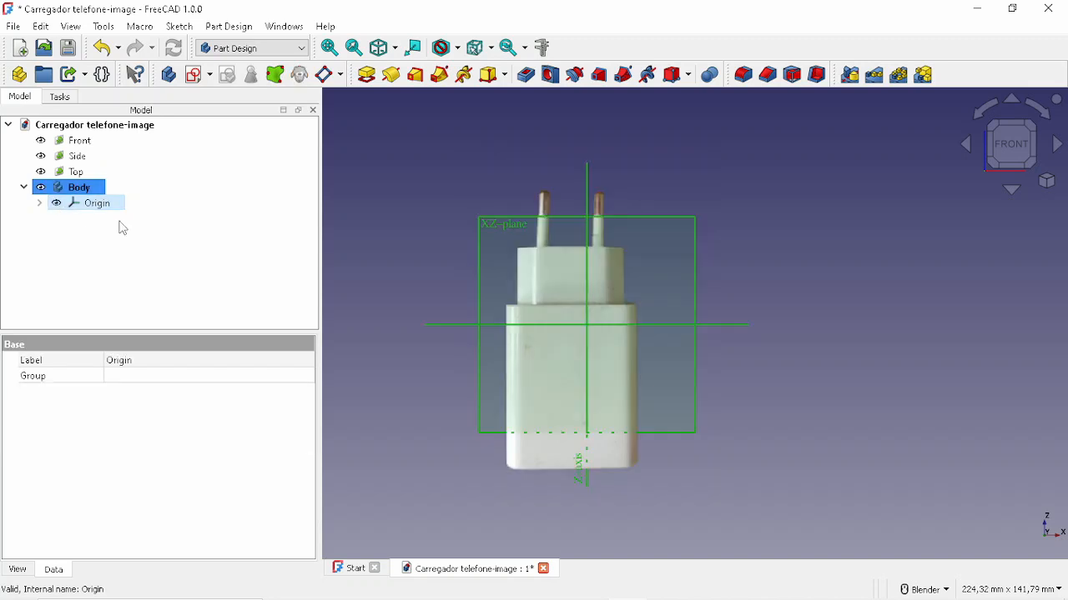
scroll(609, 338, "up", 2)
scroll(579, 335, "down", 1)
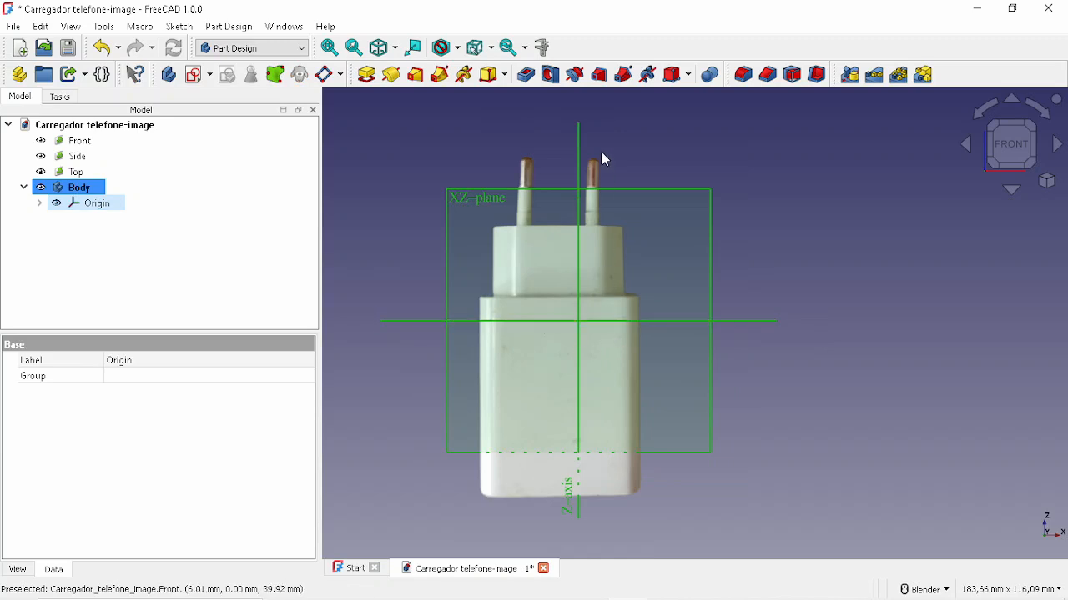
middle_click_drag(579, 233, 579, 257, "shift")
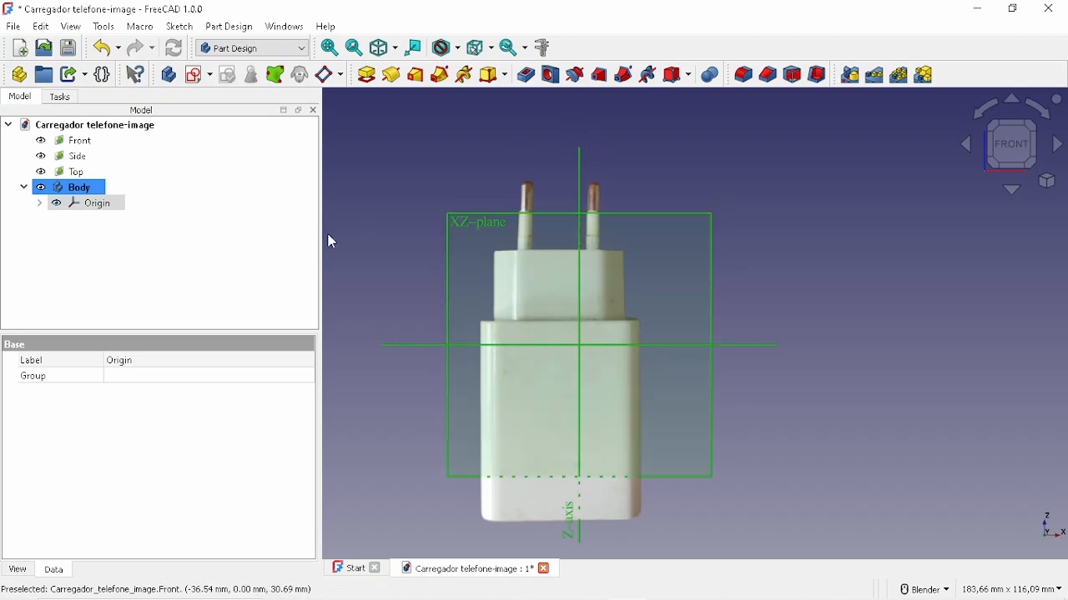
Shift the Front image to an X distance of -4 mm in its plane settings.
left_click(79, 140)
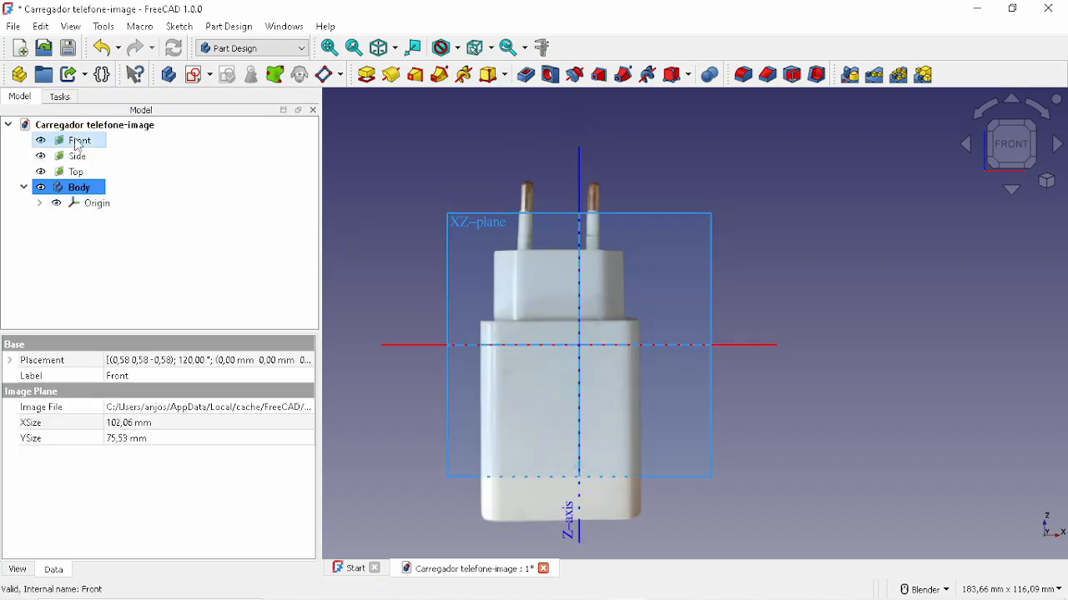
left_click(10, 361)
left_click(11, 361)
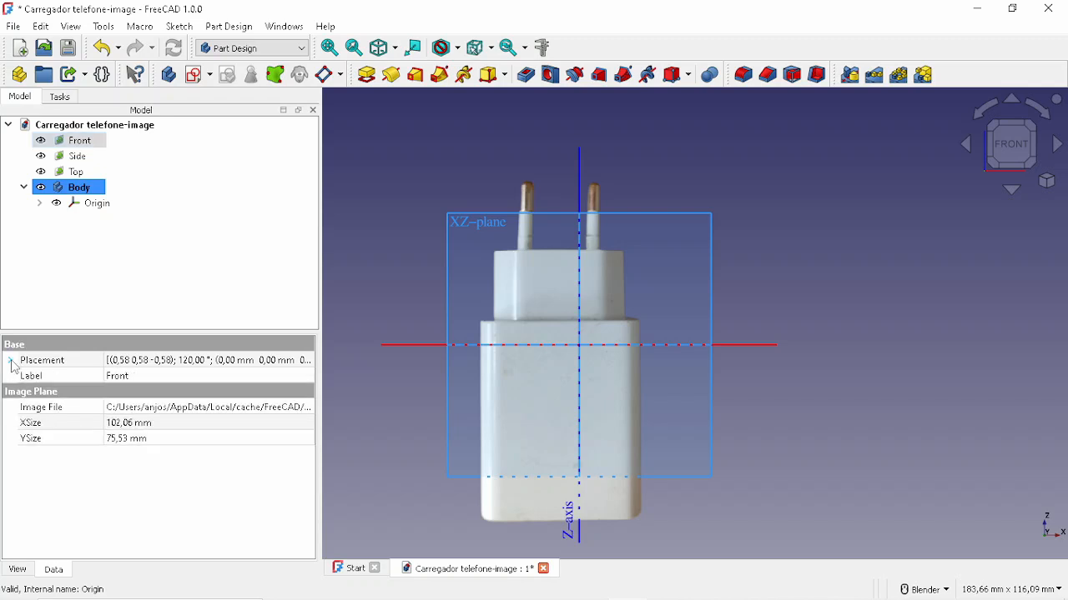
double_click(95, 146)
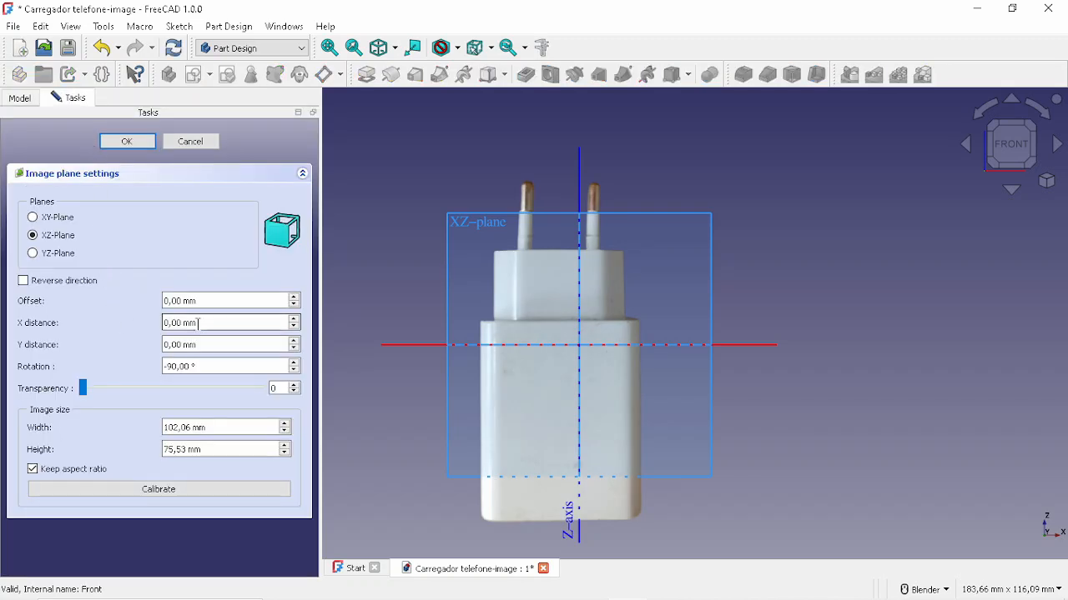
scroll(222, 322, "down", 5)
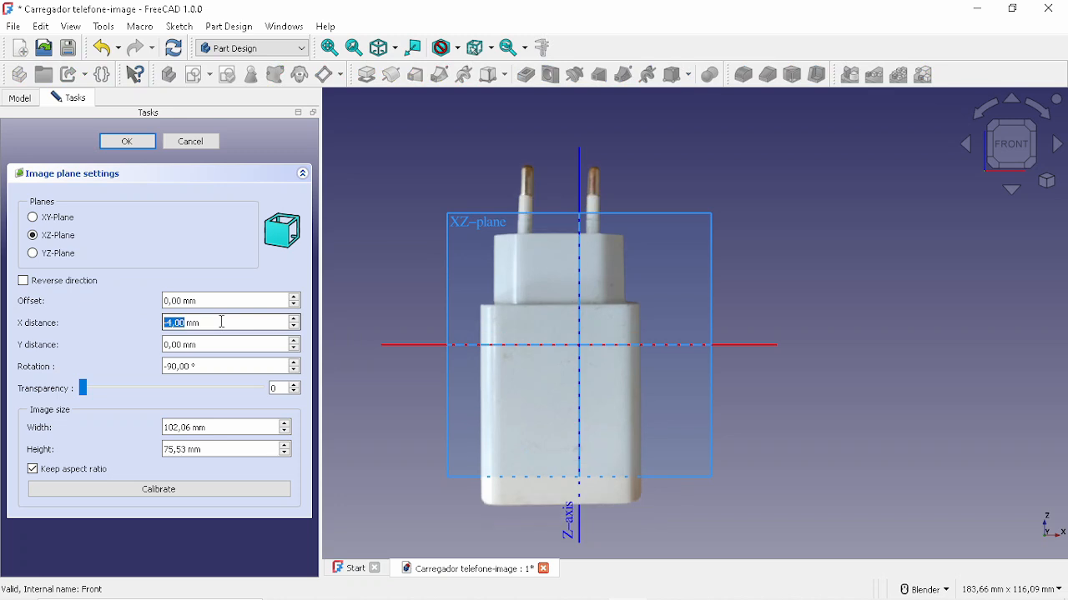
left_click(126, 142)
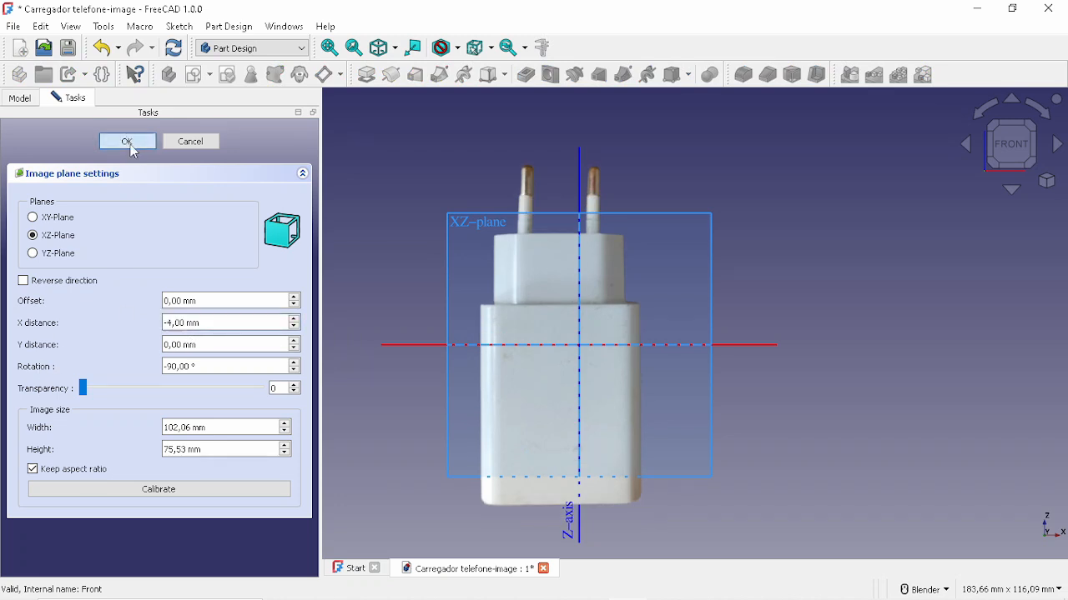
Examine the x, y and z position values in the Front image's placement.
left_click(95, 245)
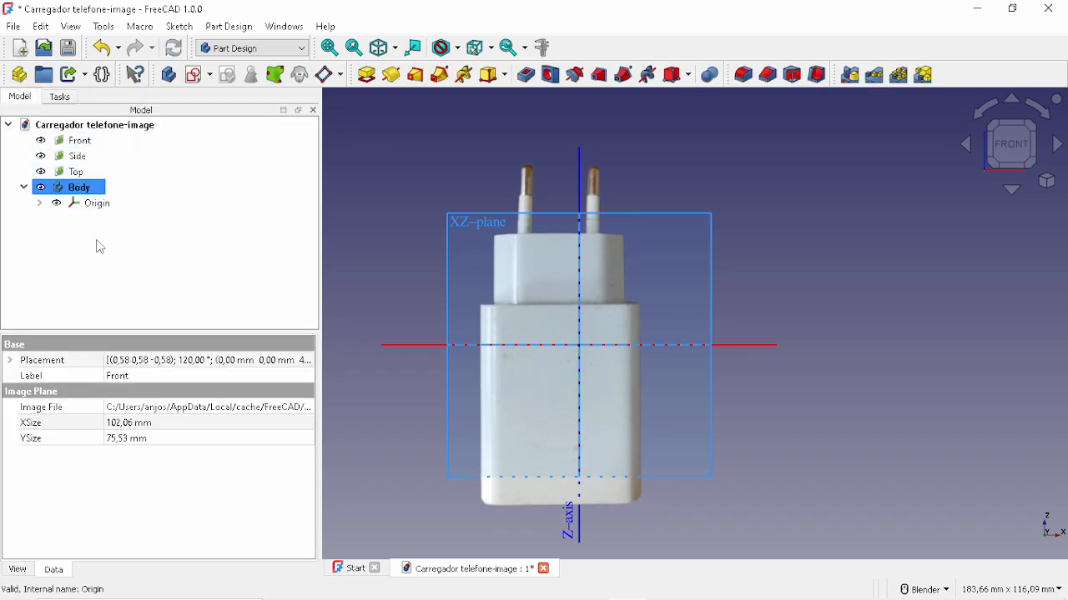
left_click(86, 141)
left_click(10, 360)
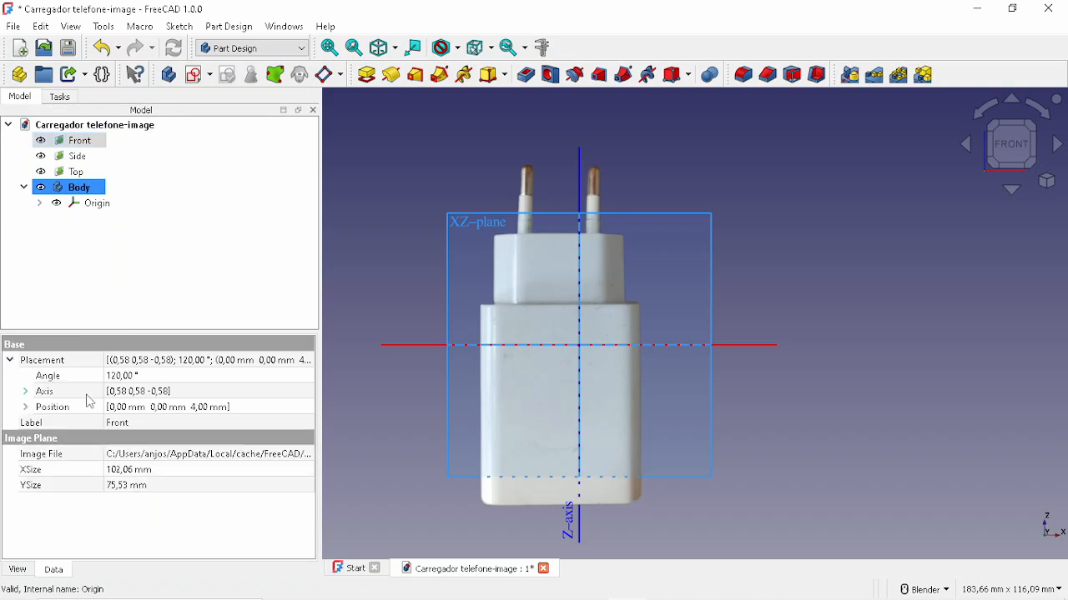
left_click(26, 408)
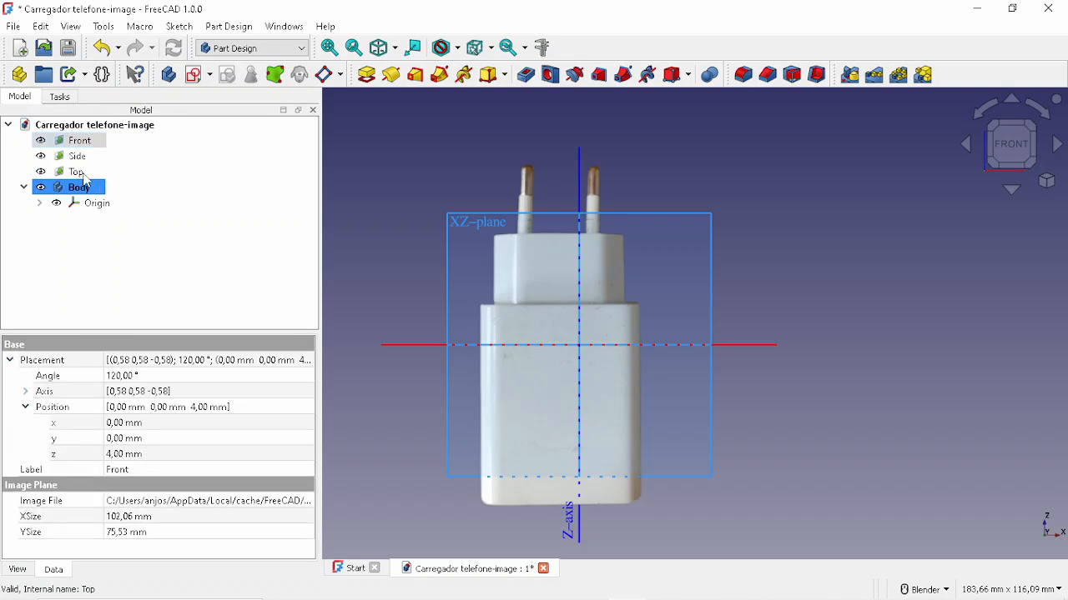
Shift the Front image to an X distance of -44 mm and a Y distance of 24 mm, aligning the charger body's lower-left corner with the origin.
double_click(79, 144)
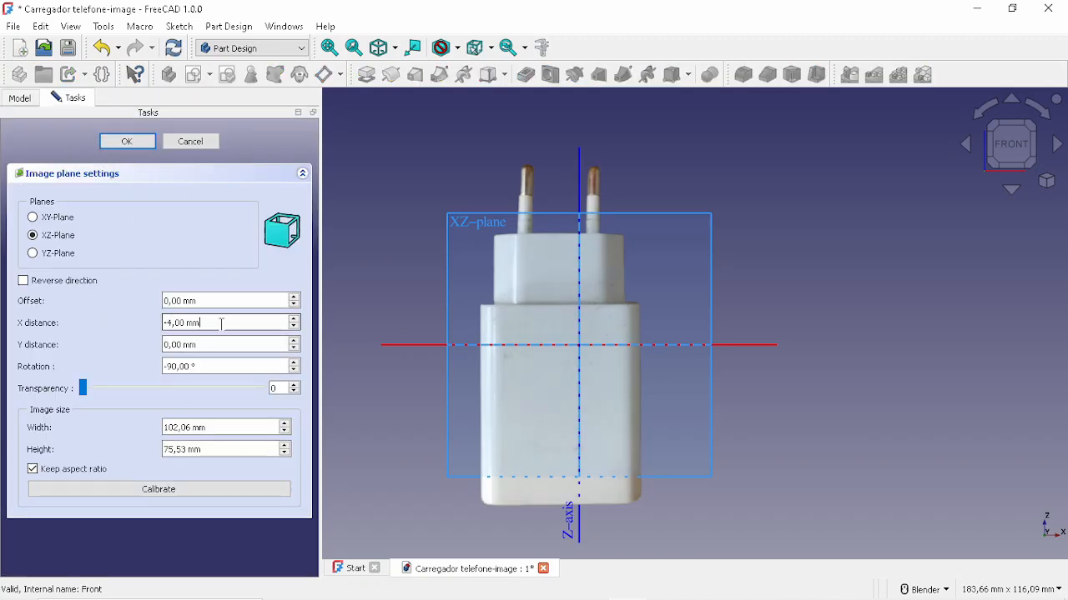
scroll(222, 324, "down", 20)
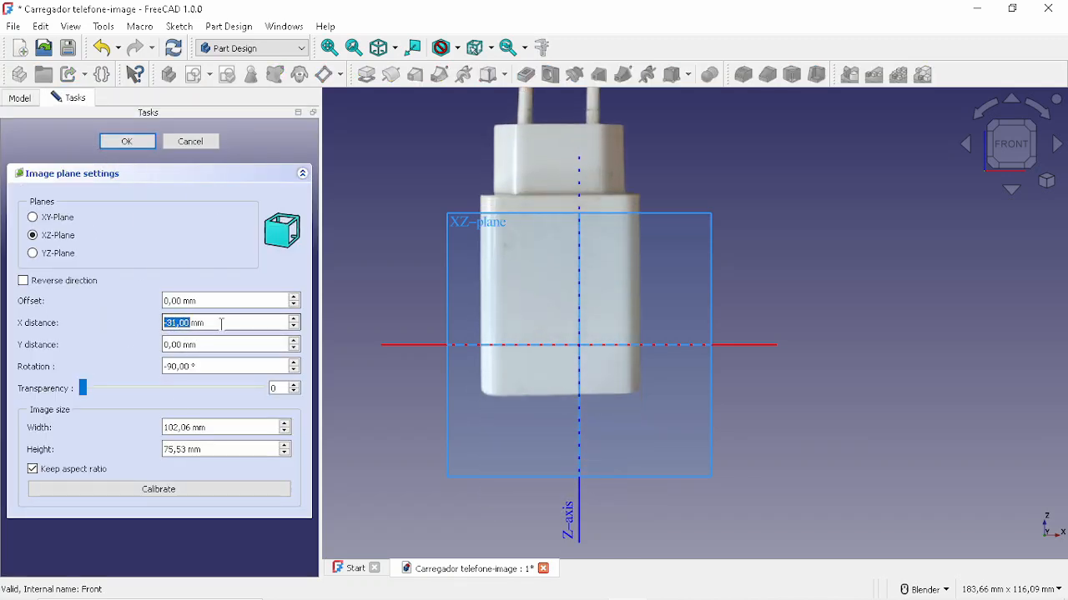
scroll(222, 324, "down", 13)
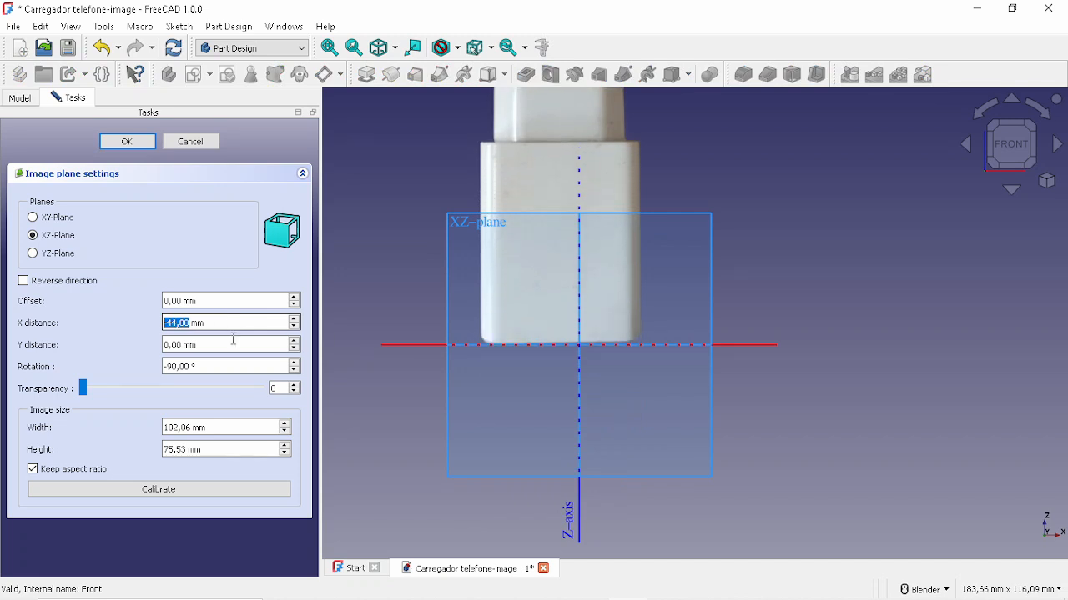
scroll(225, 345, "up", 20)
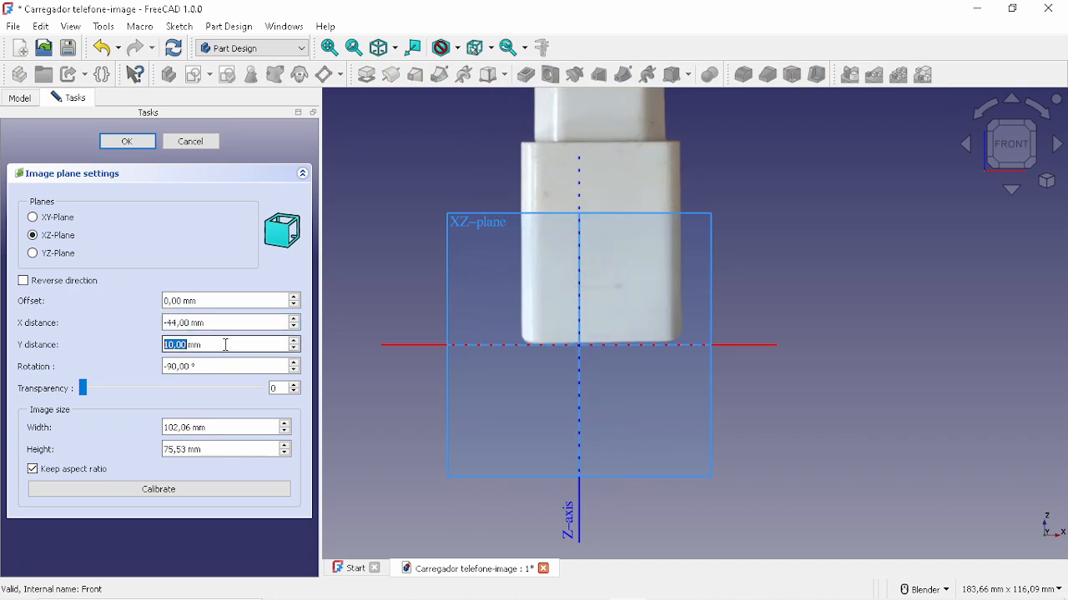
scroll(225, 344, "up", 1)
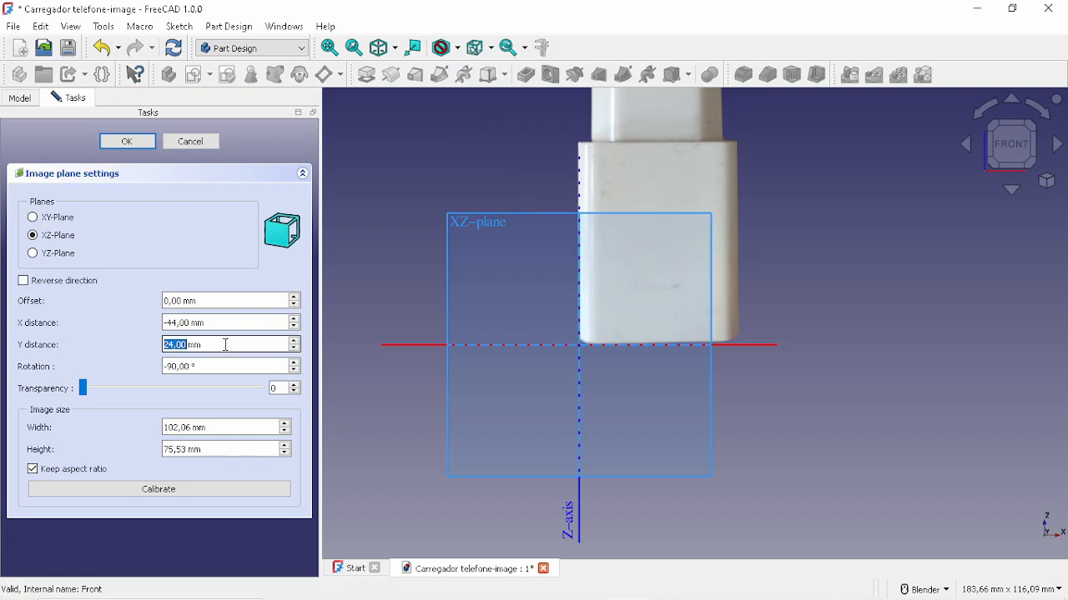
middle_click_drag(787, 242, 789, 310, "shift")
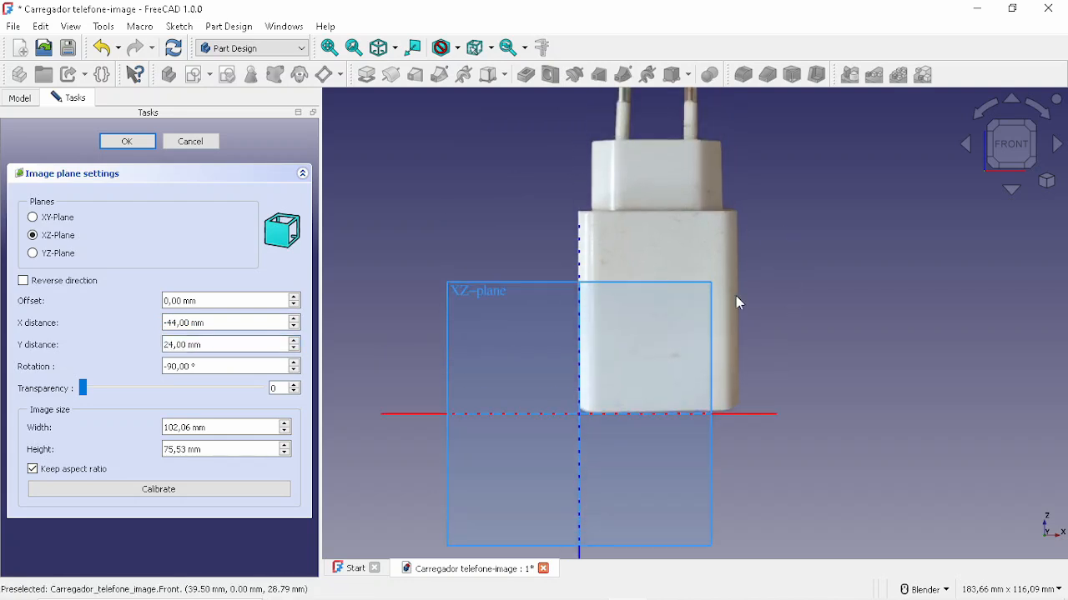
scroll(658, 410, "up", 2)
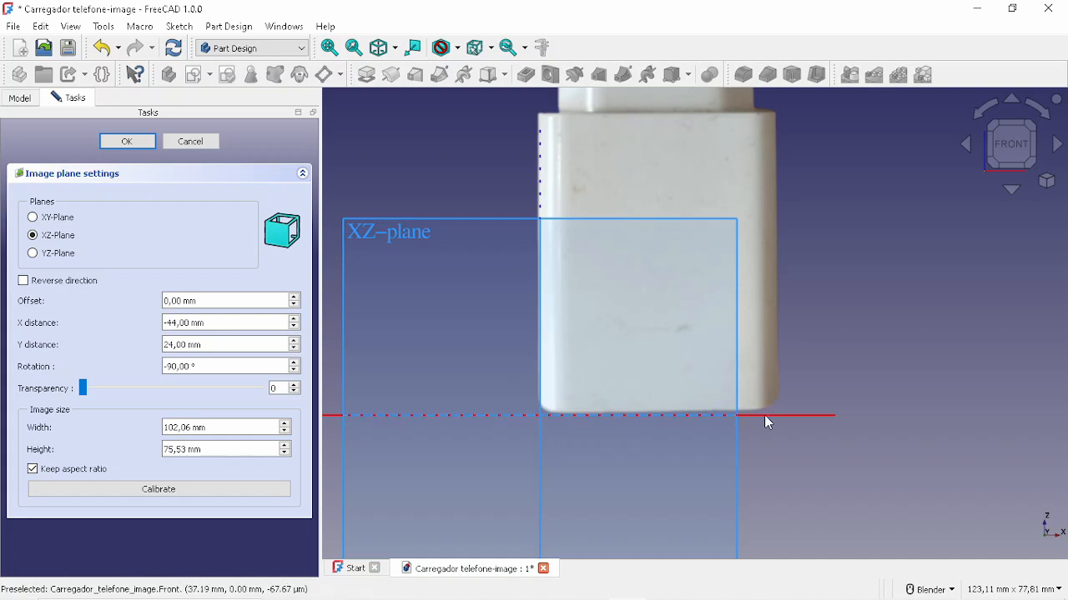
scroll(847, 321, "down", 2)
middle_click_drag(858, 308, 831, 345, "shift")
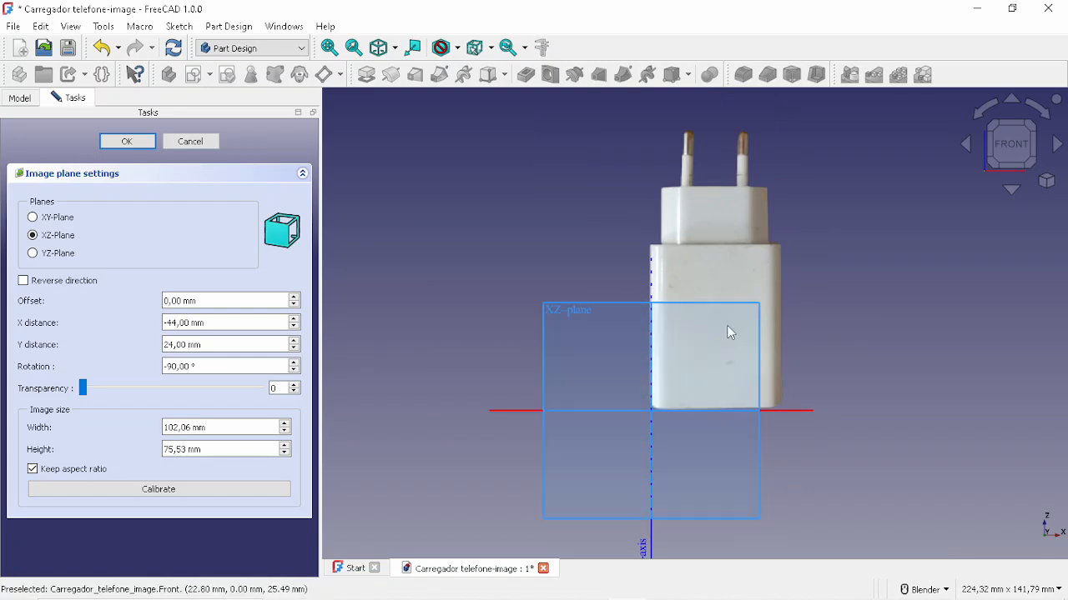
left_click(127, 141)
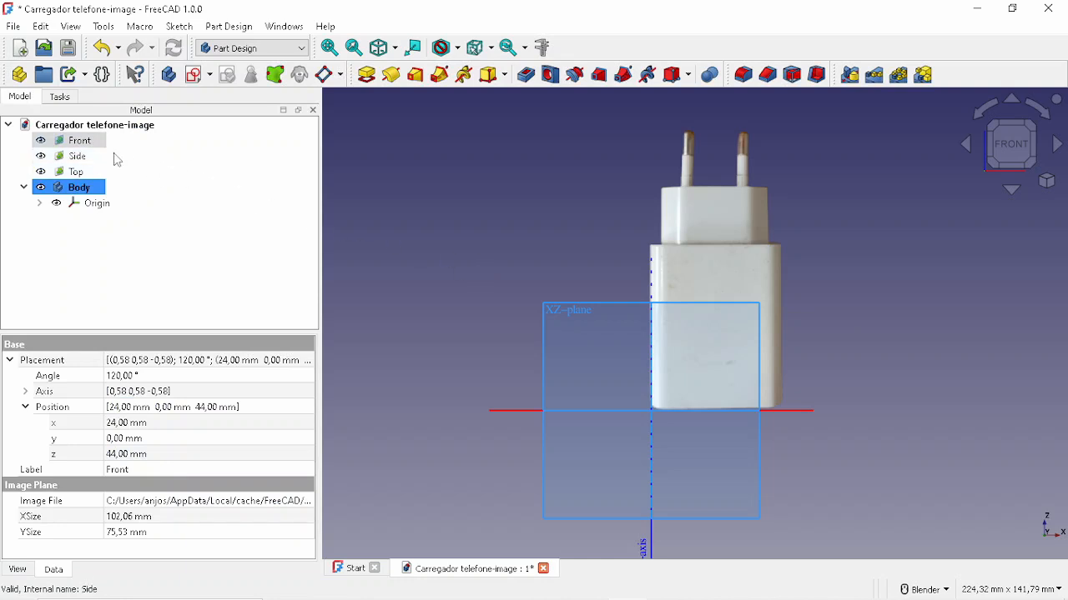
Hide the Front image so that the Side and Top images remain with the origin planes.
left_click(41, 140)
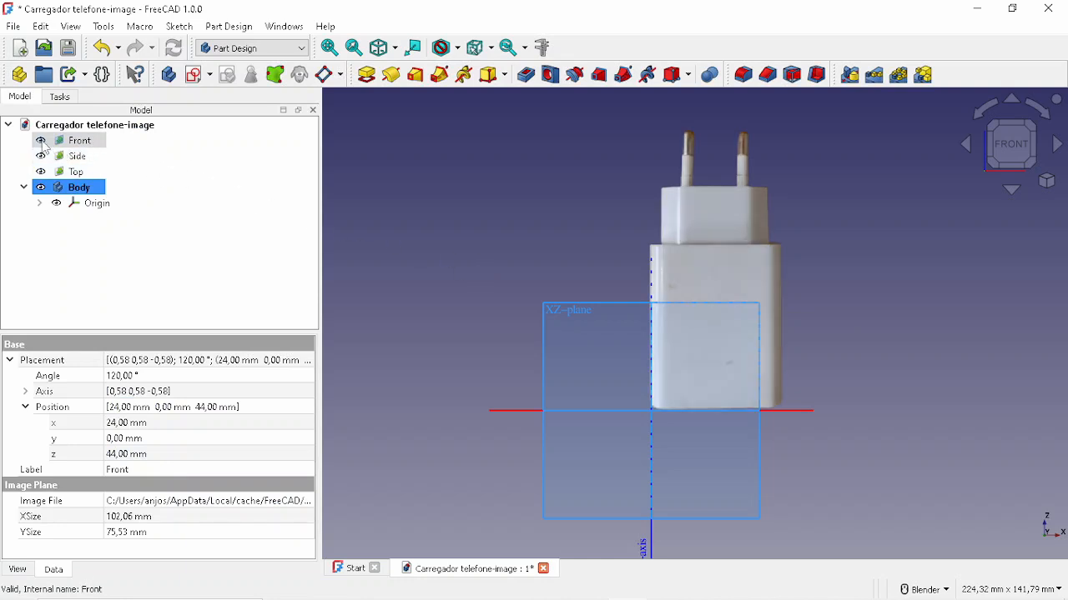
left_click(372, 181)
middle_click_drag(739, 362, 801, 366)
Calibrate the Side image by spanning the charger body's full width near its lower edge and setting that distance to 26 mm.
double_click(83, 158)
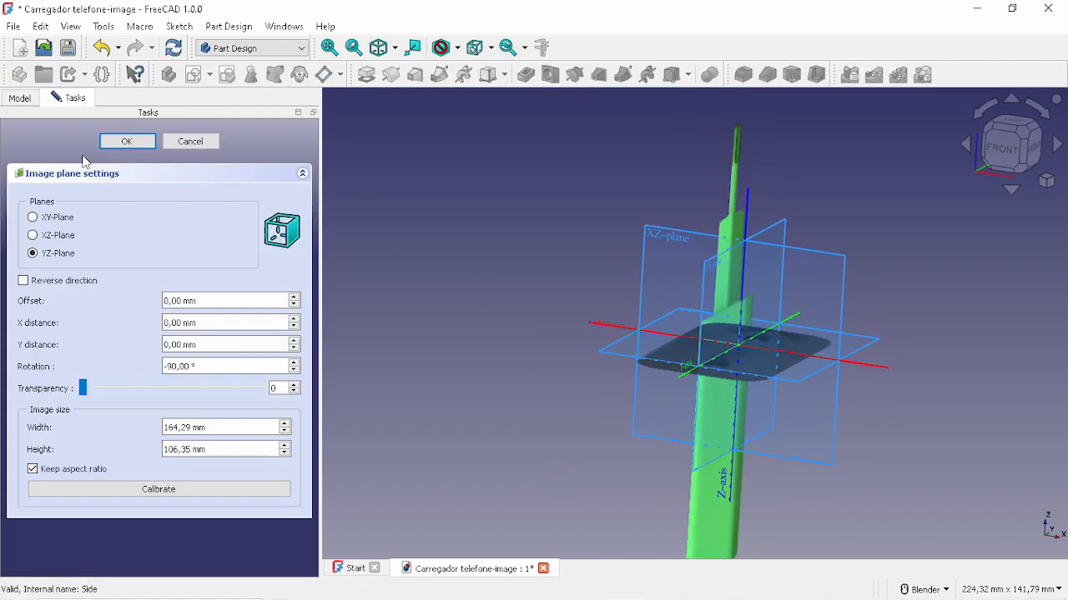
middle_click_drag(484, 334, 409, 321)
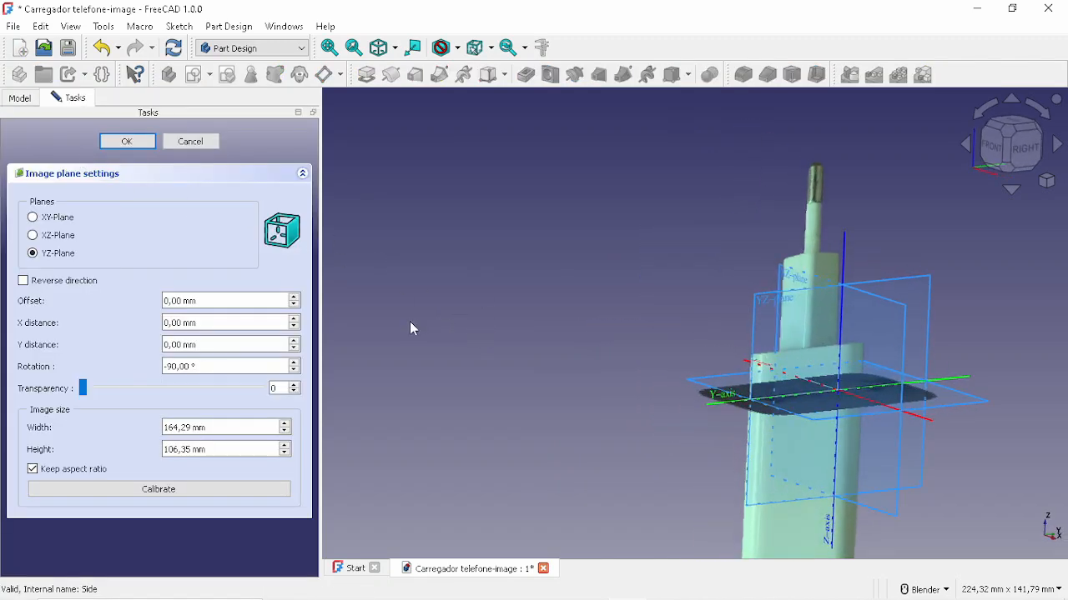
left_click(1022, 165)
scroll(946, 320, "up", 5)
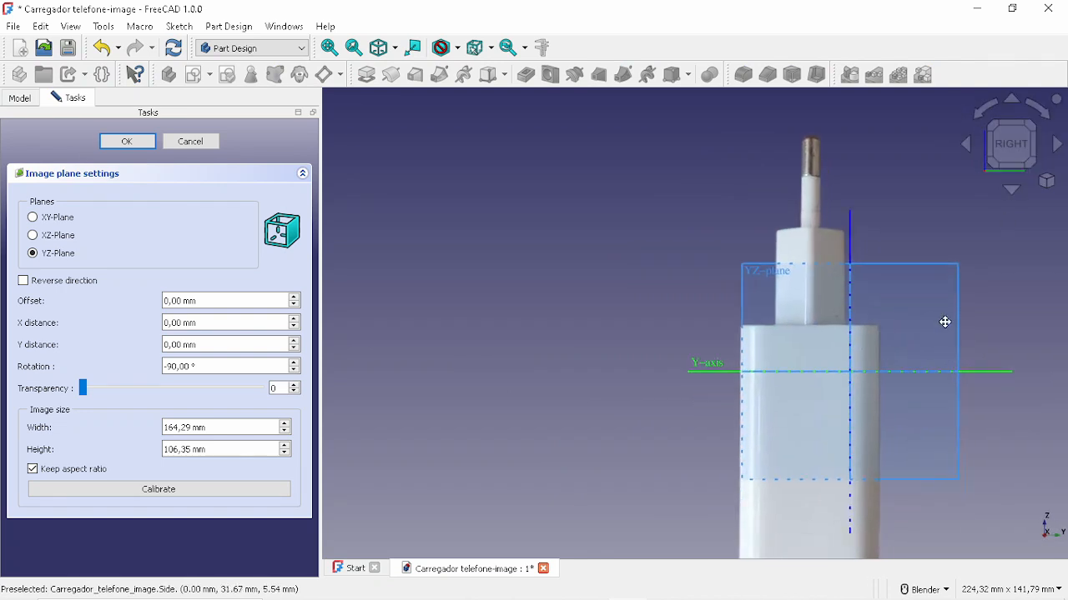
scroll(904, 320, "down", 1)
middle_click_drag(910, 315, 787, 289, "shift")
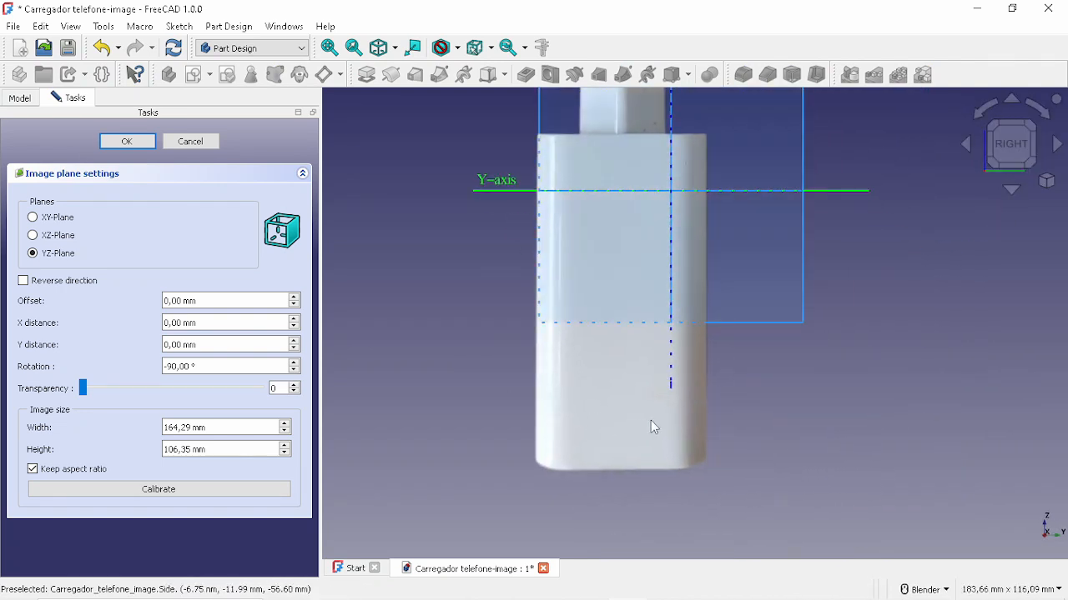
scroll(609, 428, "down", 2)
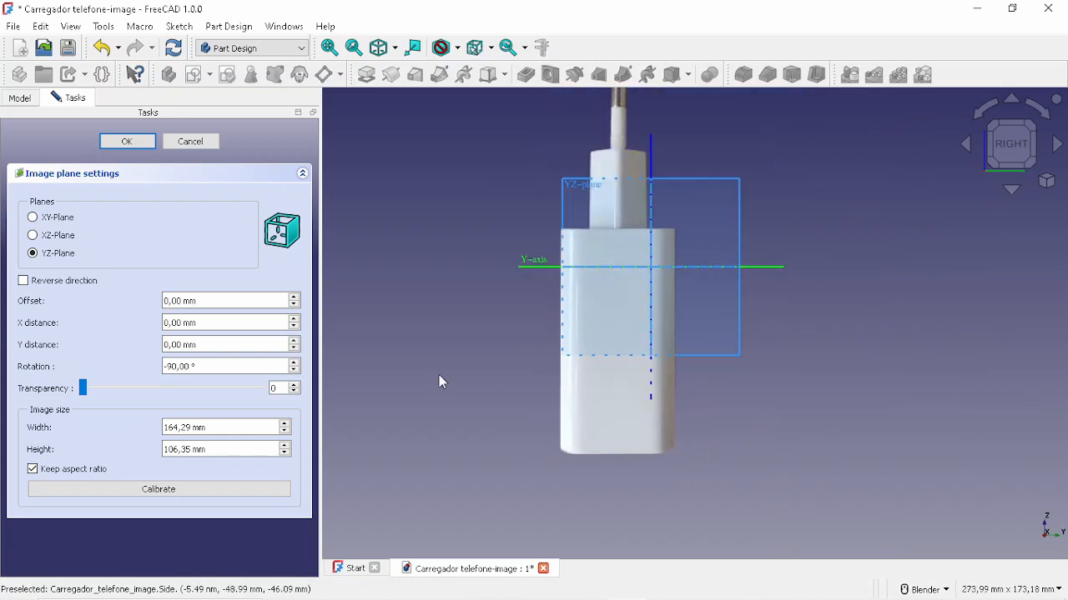
left_click(187, 489)
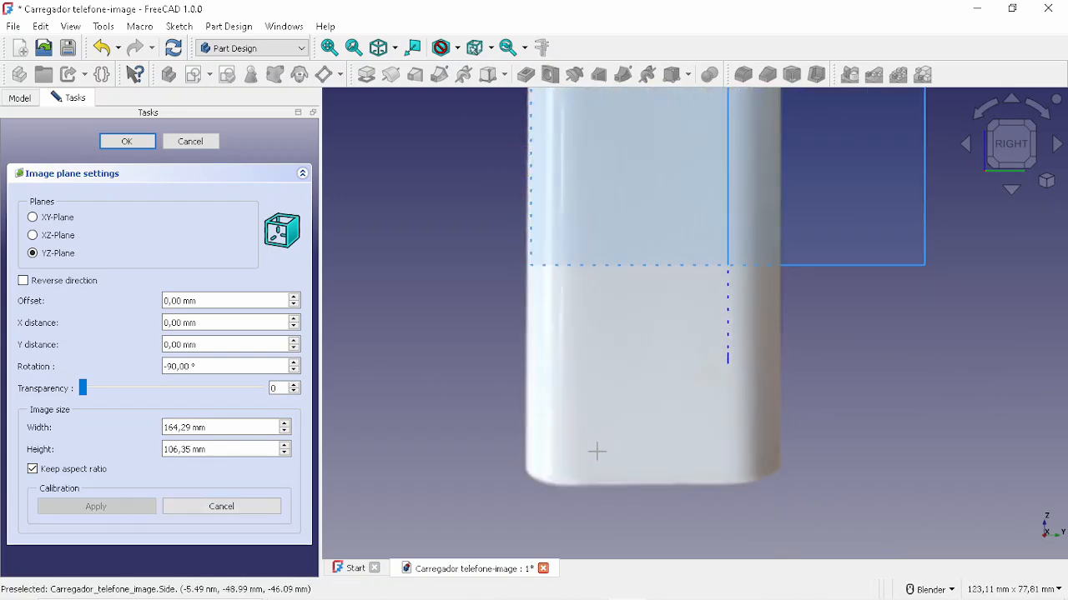
scroll(584, 433, "up", 5)
left_click(512, 454)
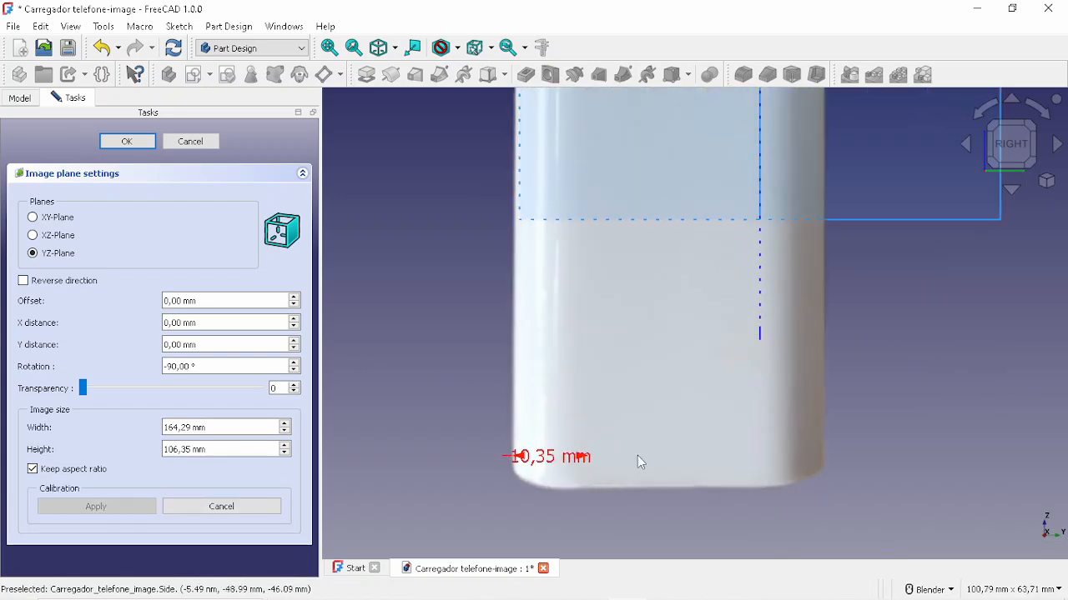
left_click(826, 458)
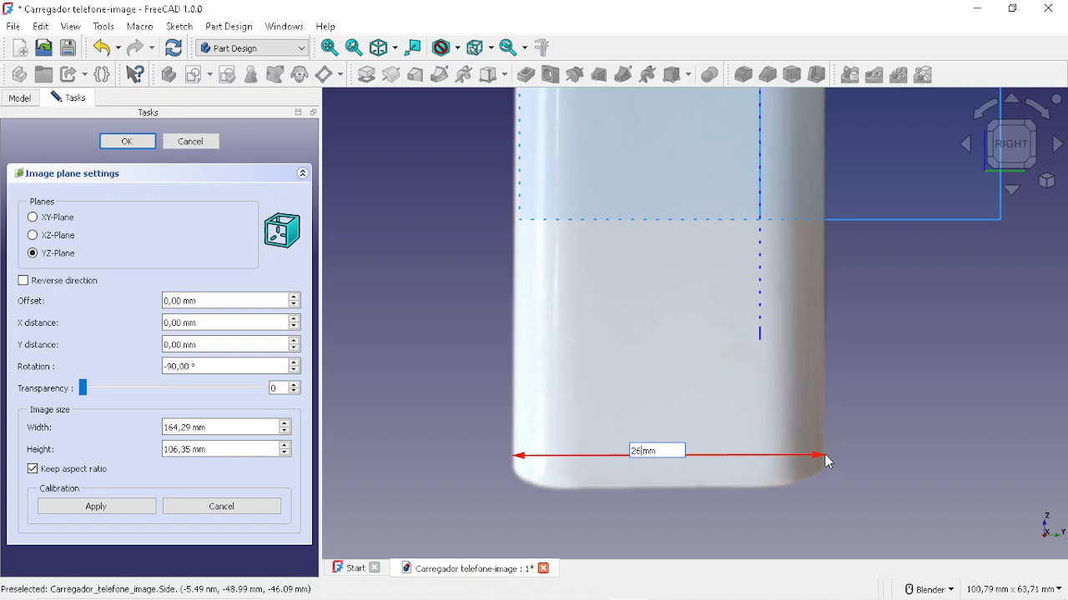
key("Return")
Shift the Side image to an X distance of -42 mm and a Y distance of 21 mm, aligning the body's lower-left corner with the origin.
scroll(824, 451, "down", 4)
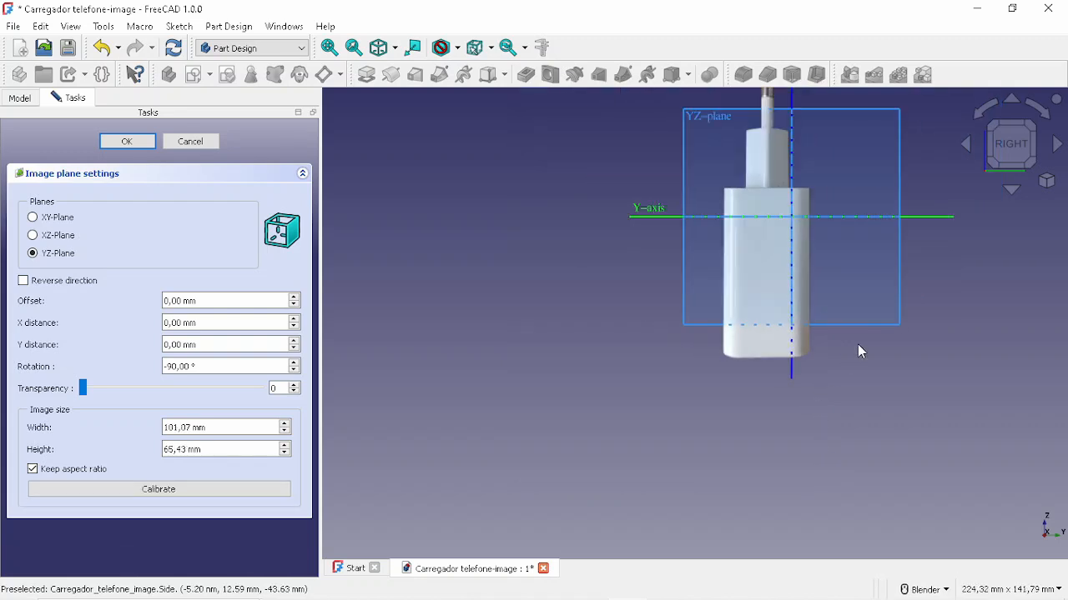
middle_click_drag(874, 334, 794, 375, "shift")
scroll(731, 310, "up", 1)
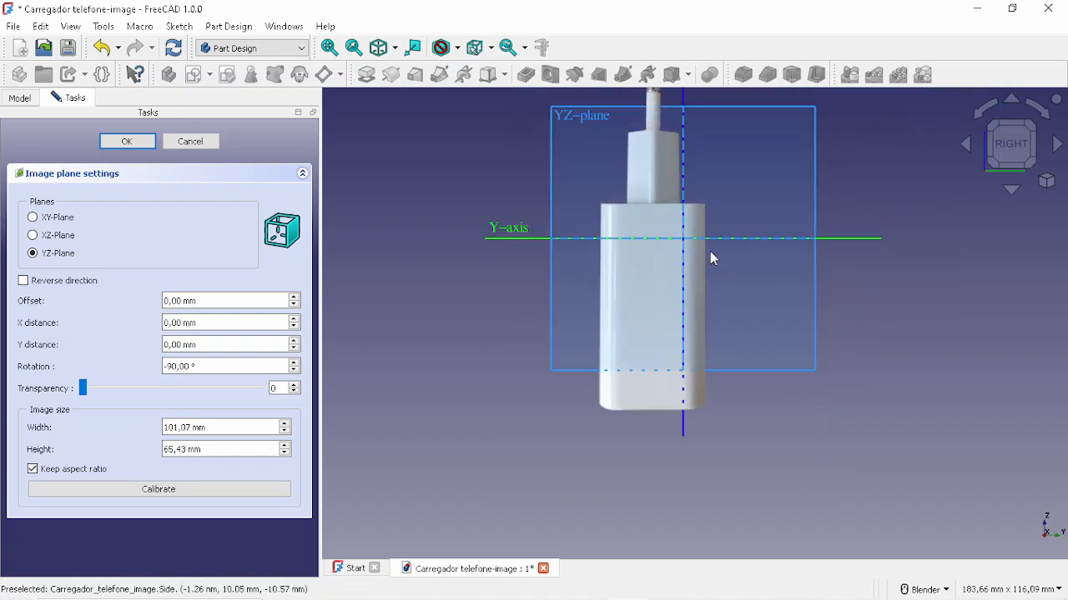
middle_click_drag(757, 274, 727, 335, "shift")
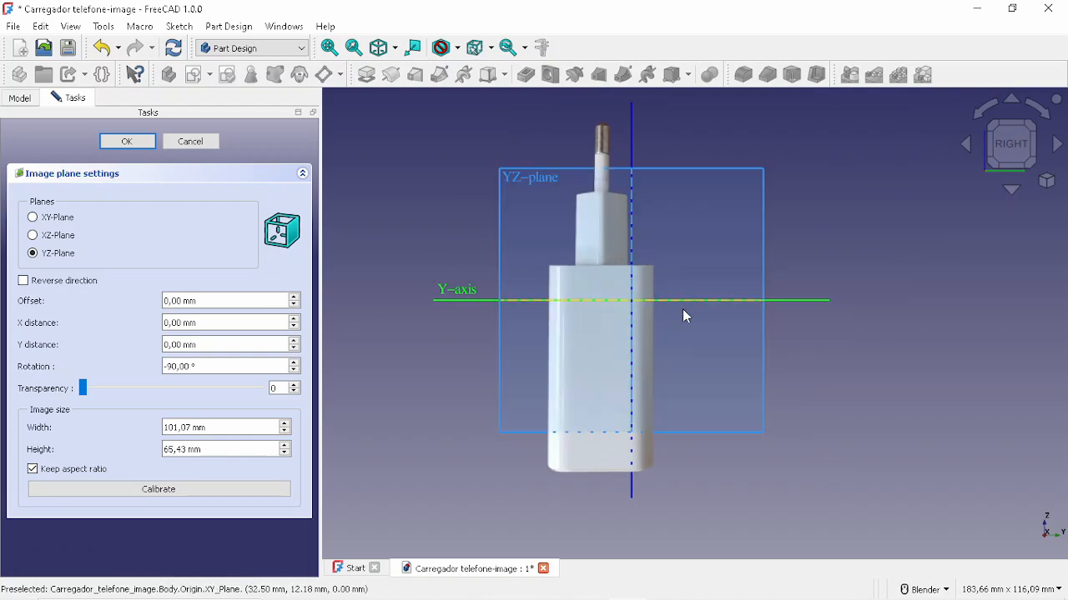
middle_click_drag(662, 312, 643, 375, "shift")
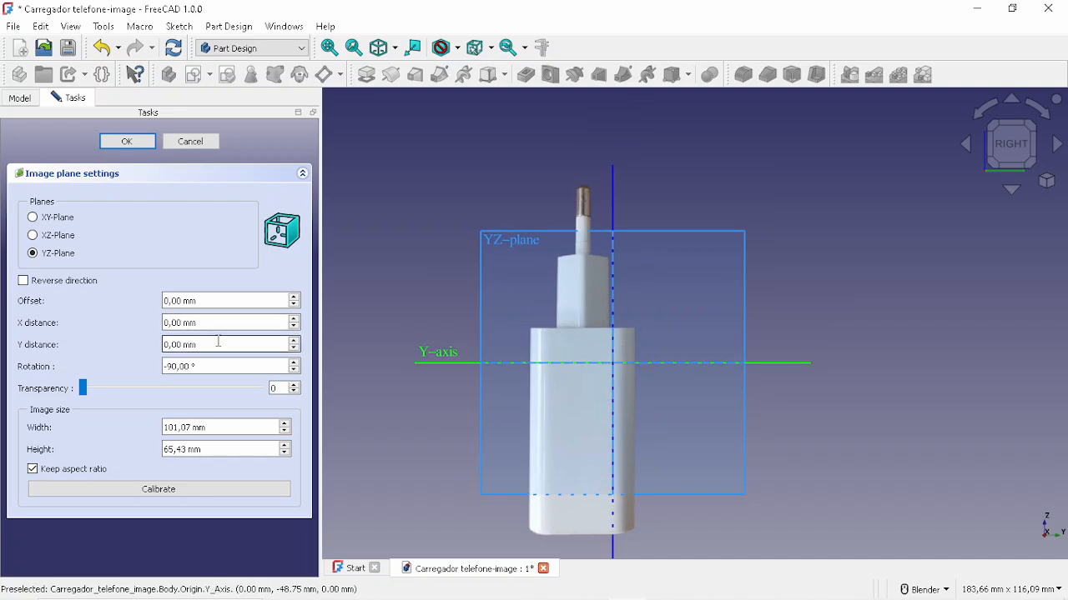
scroll(222, 324, "down", 11)
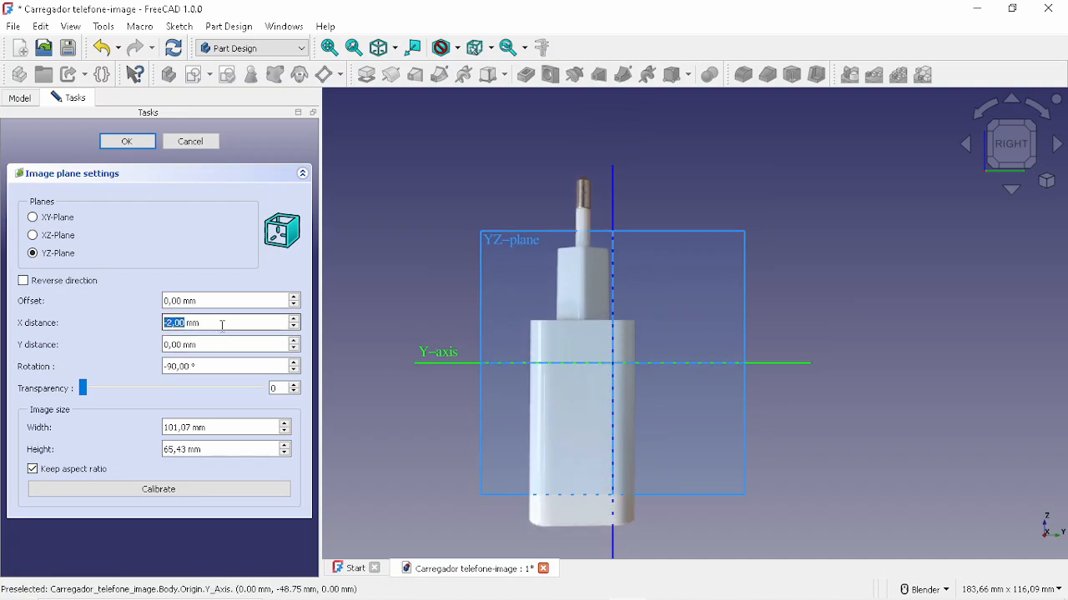
scroll(222, 324, "down", 20)
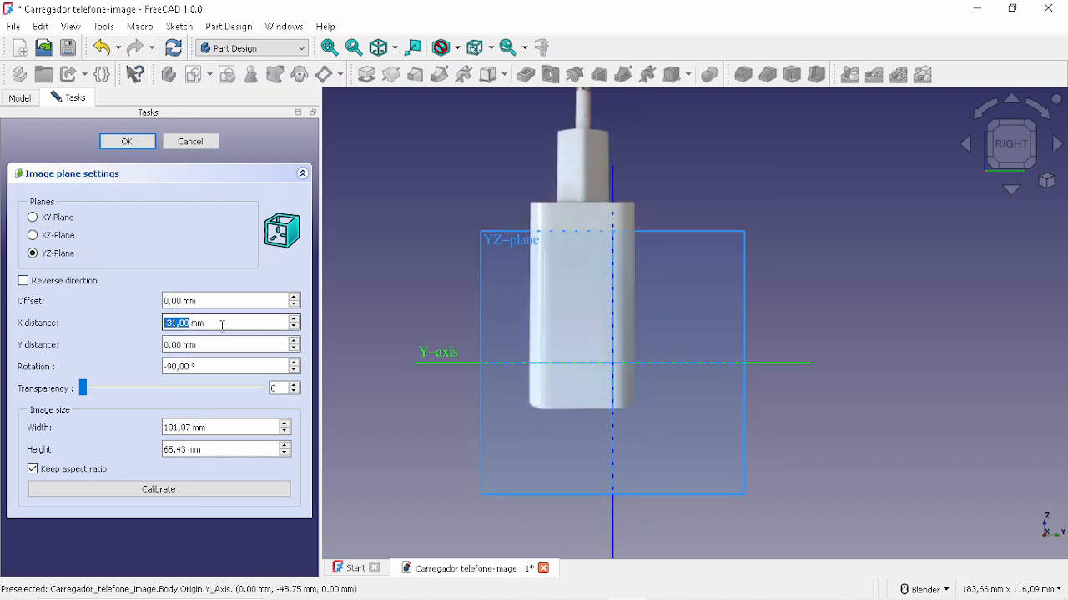
scroll(222, 325, "down", 6)
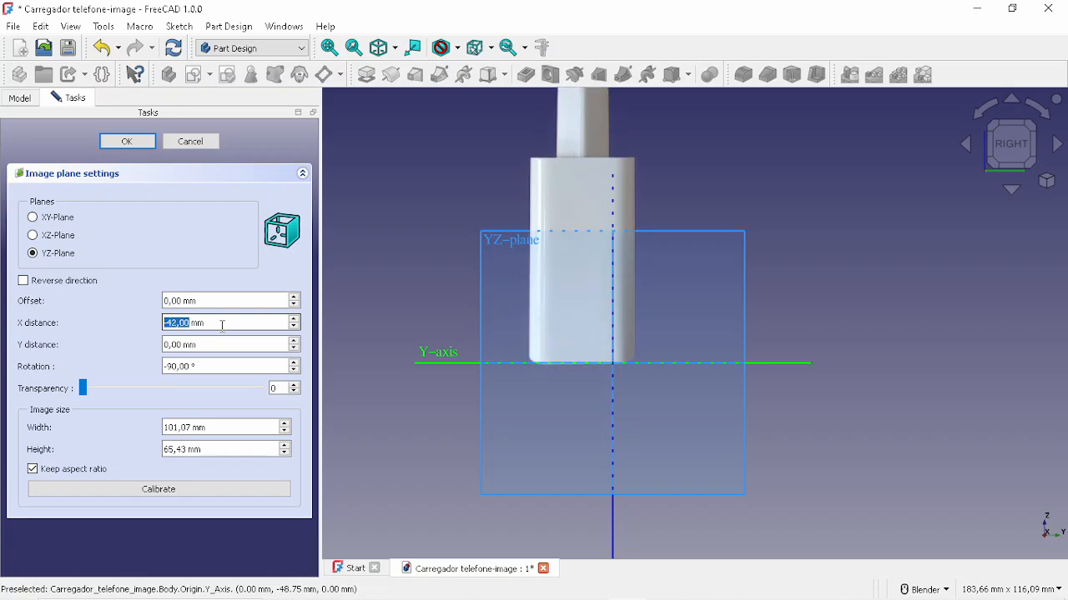
scroll(207, 344, "up", 18)
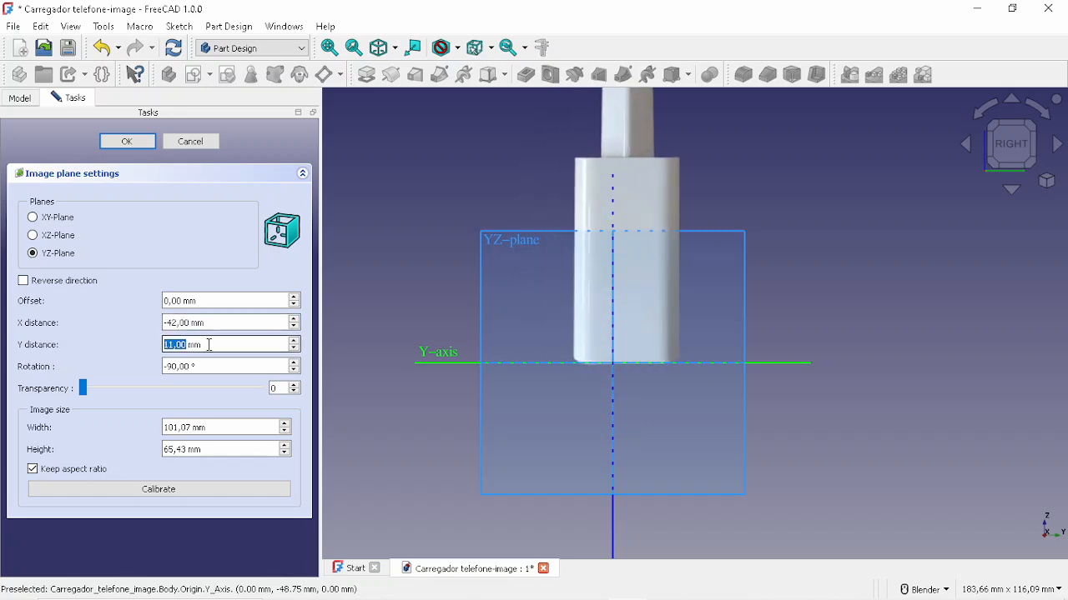
scroll(209, 344, "up", 3)
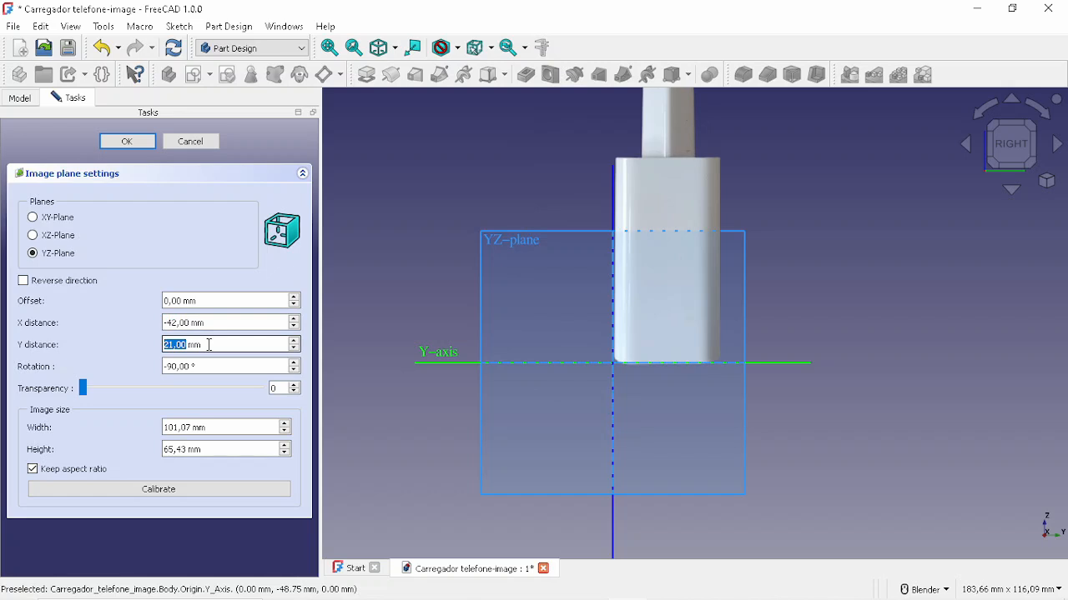
left_click(127, 141)
Show the Front image again and examine how the Front and Side images line up around the origin.
scroll(401, 180, "down", 2)
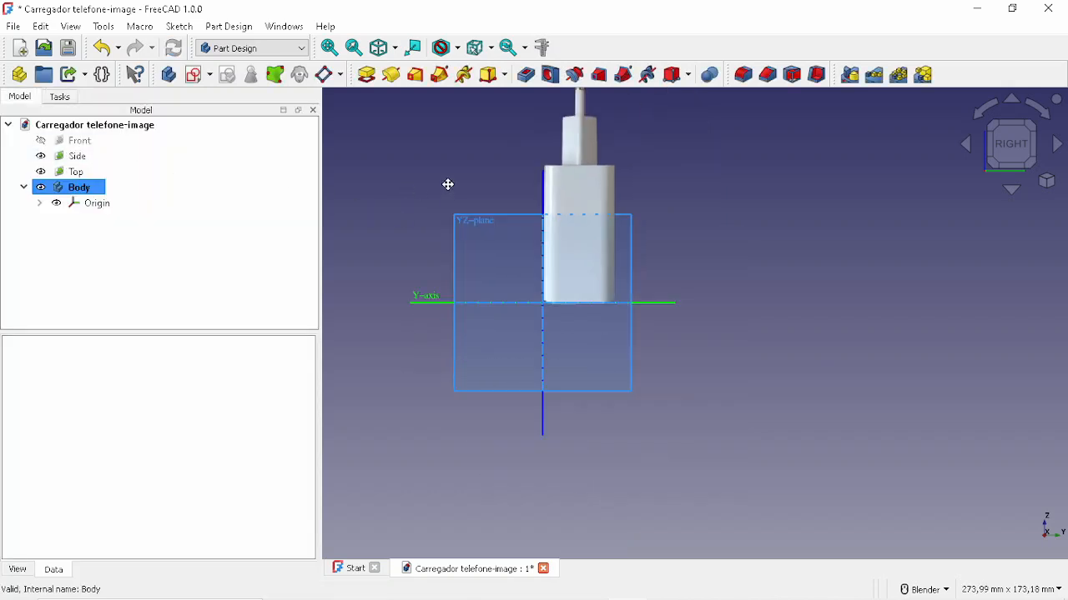
middle_click_drag(448, 184, 500, 245)
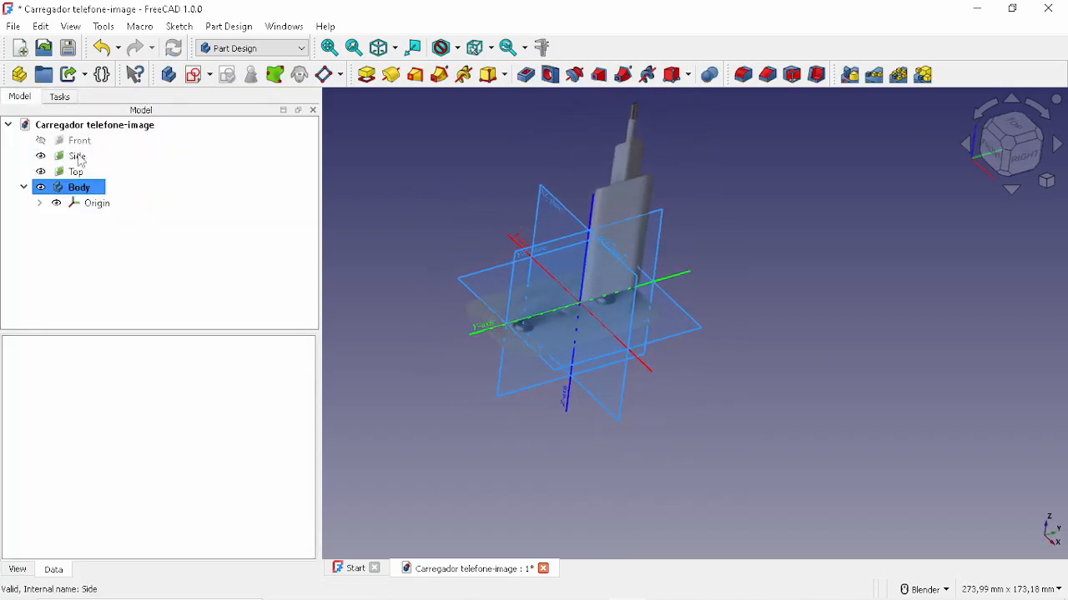
left_click(43, 142)
middle_click_drag(575, 251, 610, 243)
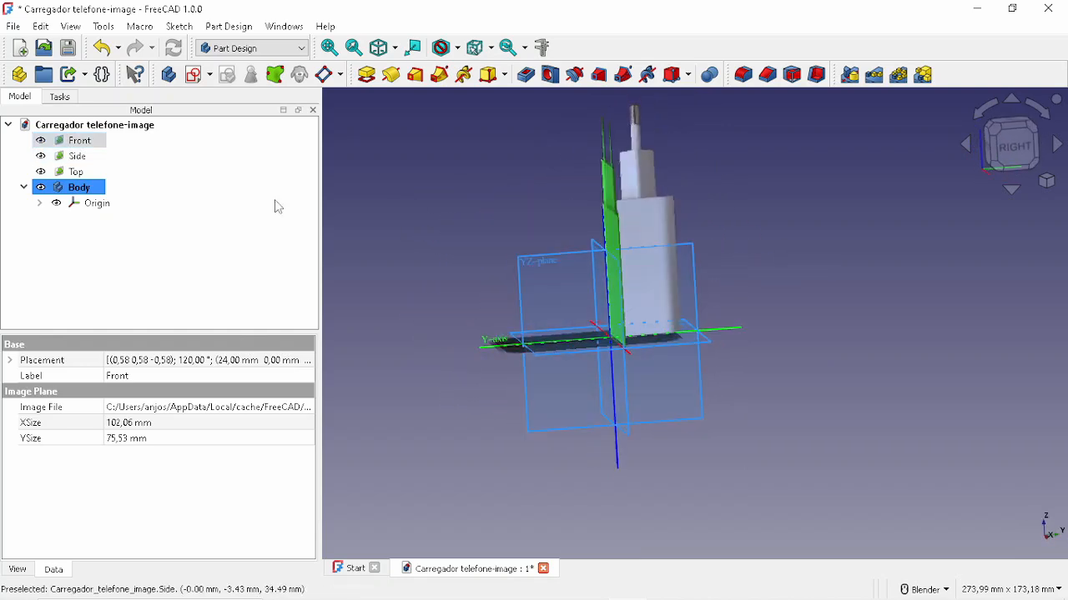
Hide the Front and Side images and open the plane settings of the Top image.
left_click(40, 140)
left_click(41, 156)
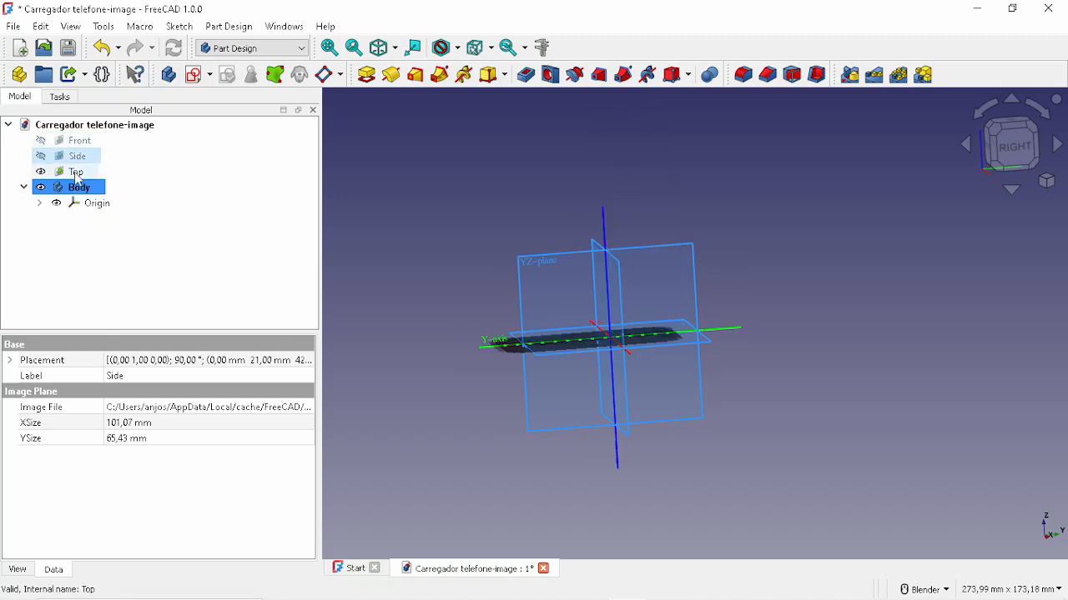
double_click(76, 172)
Calibrate the Top image by spanning the charger body's full long side and entering its real length as the reference distance.
middle_click_drag(536, 191, 988, 172)
left_click(1011, 133)
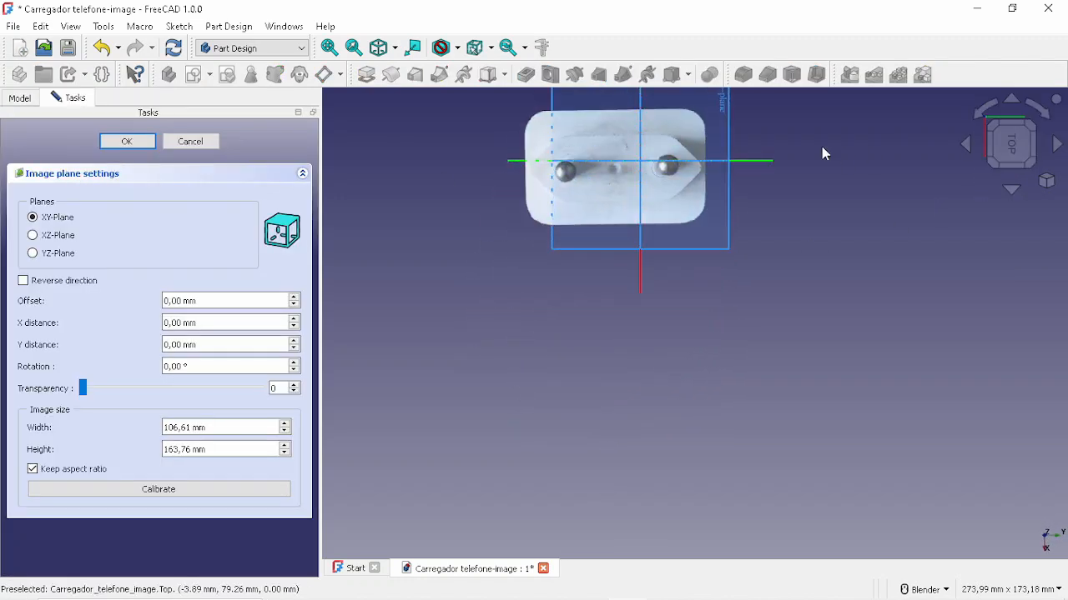
scroll(667, 278, "up", 4)
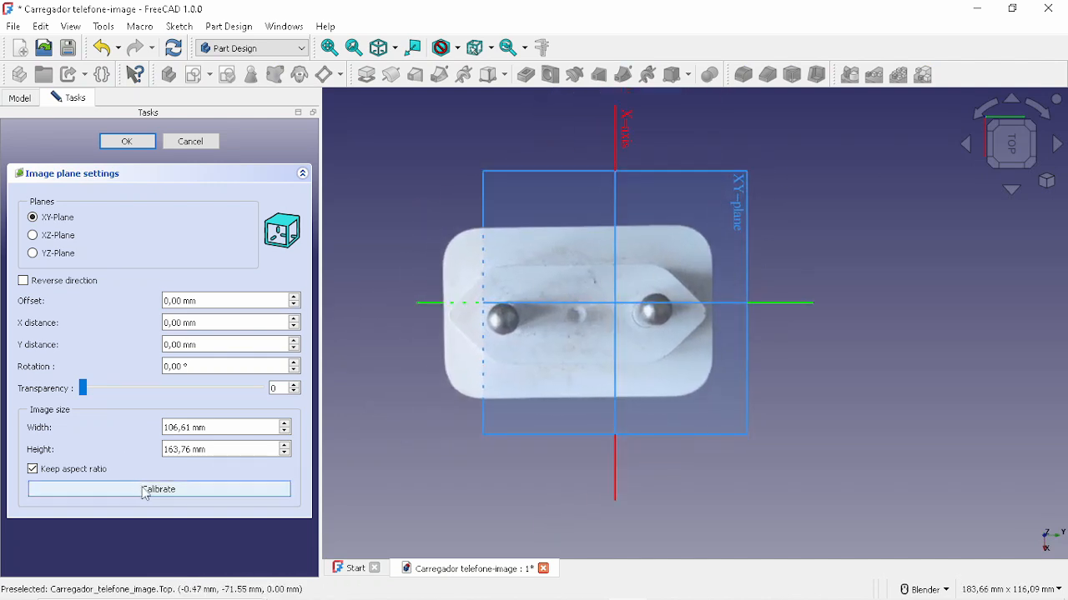
left_click(179, 494)
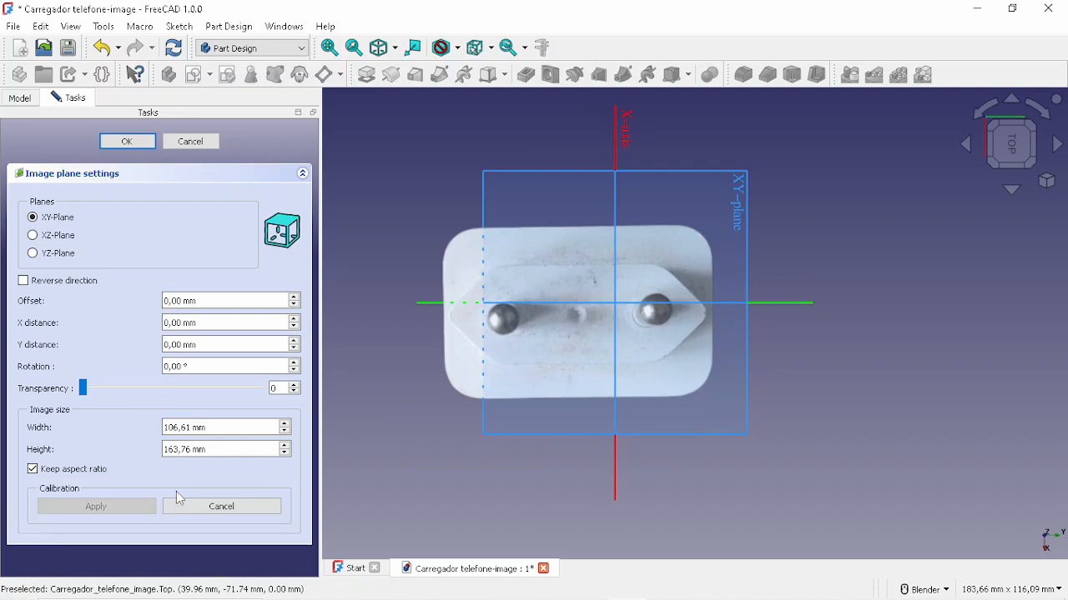
scroll(477, 348, "up", 6)
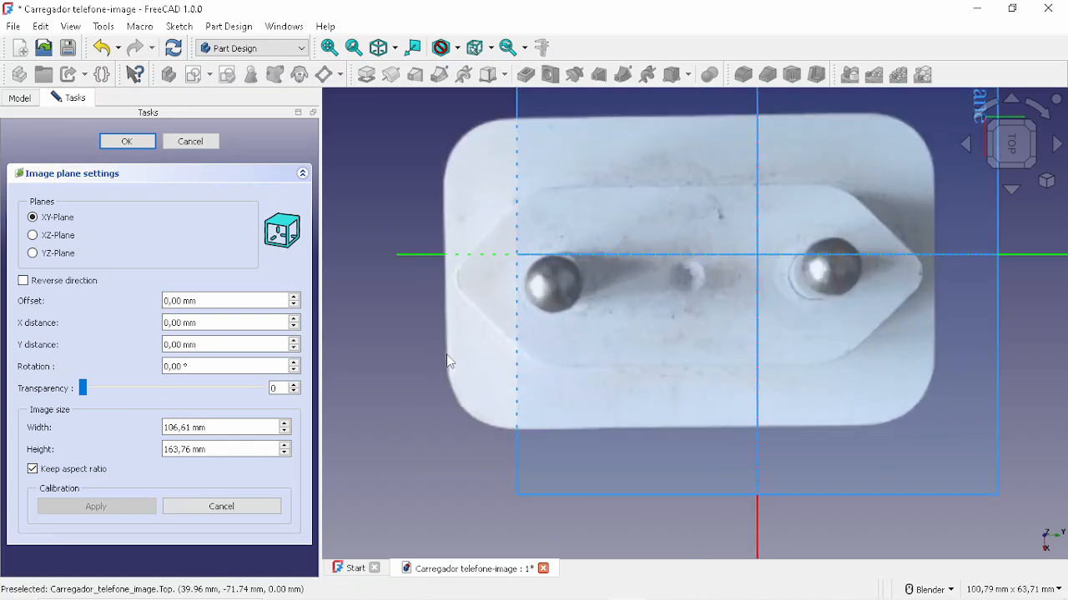
left_click(448, 362)
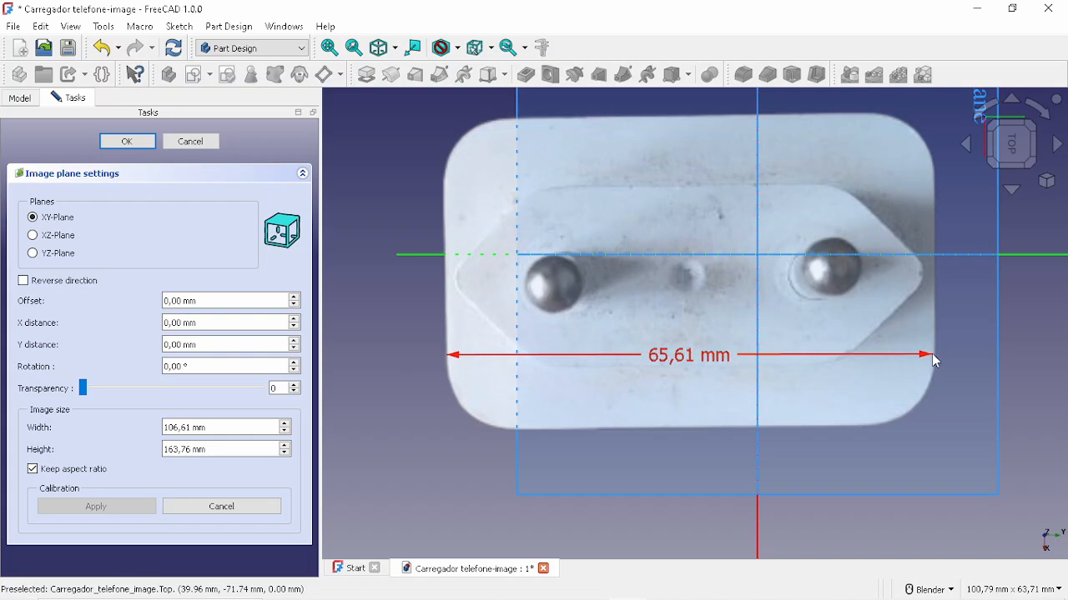
left_click(935, 362)
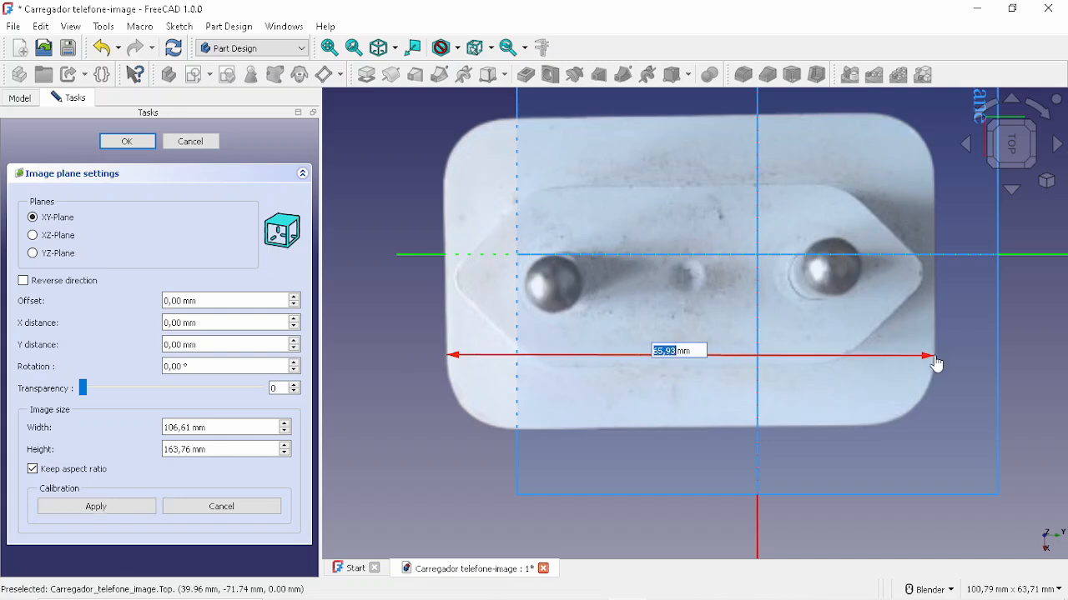
key("Return")
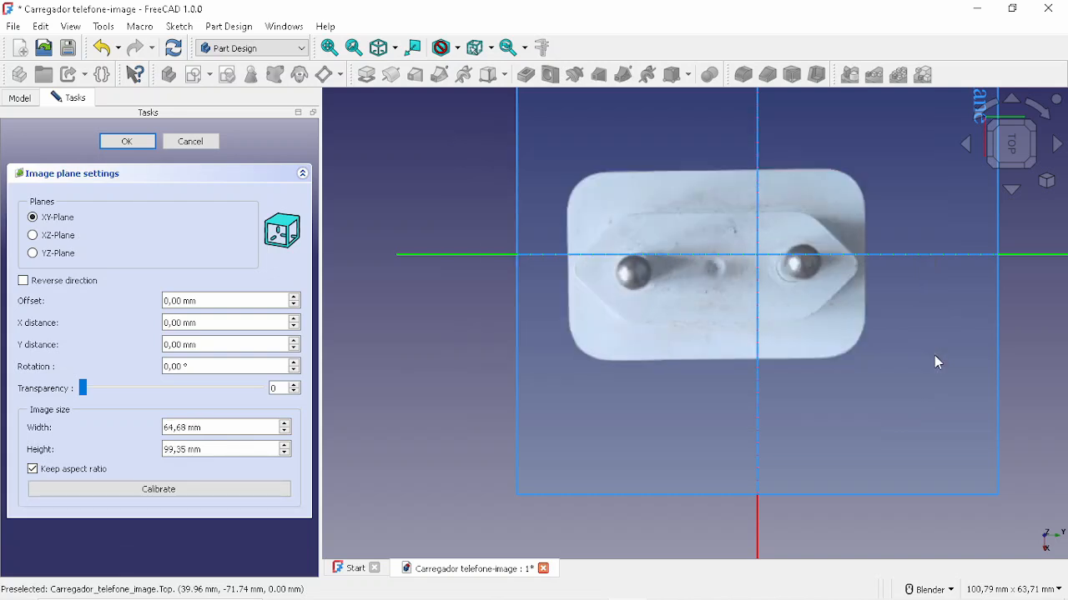
Shift the Top image to an X distance of -14 mm and a Y distance of 26 mm, placing the body's corner at the origin.
middle_click_drag(991, 356, 852, 381, "shift")
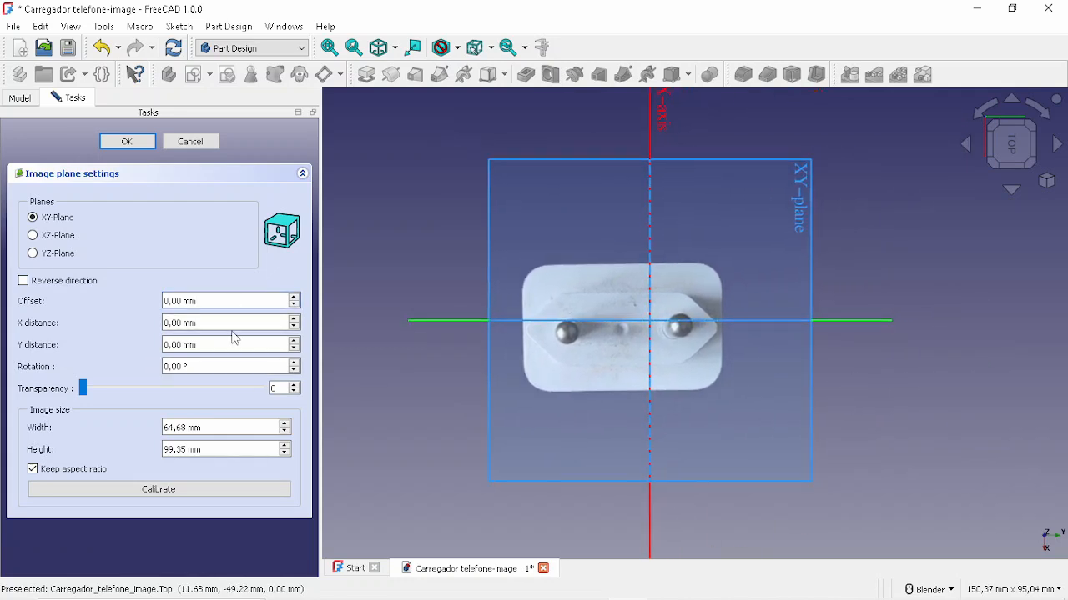
scroll(235, 325, "down", 10)
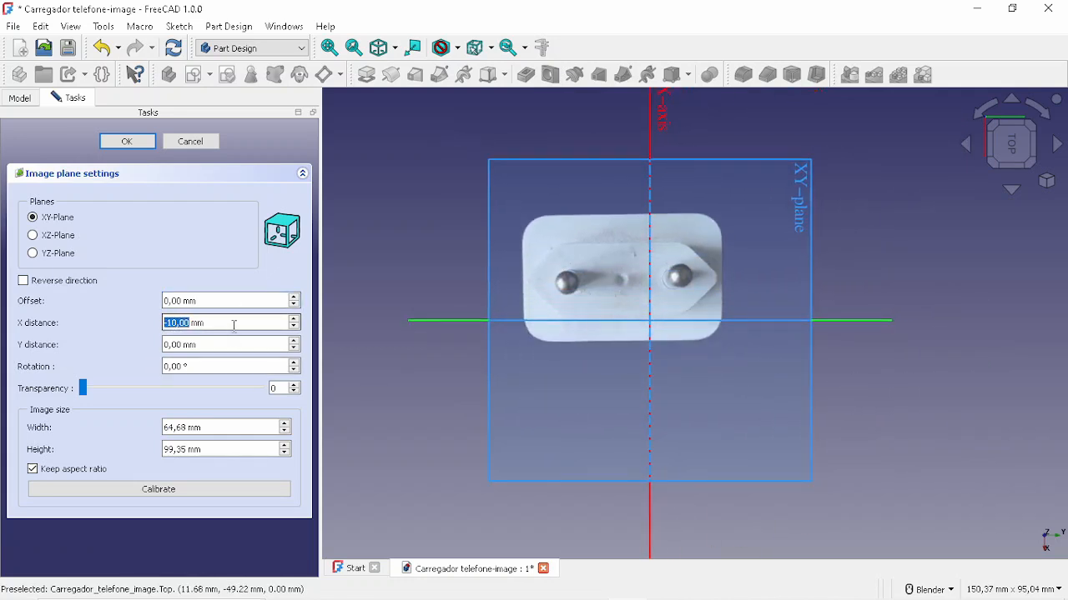
scroll(235, 326, "down", 4)
scroll(234, 343, "up", 20)
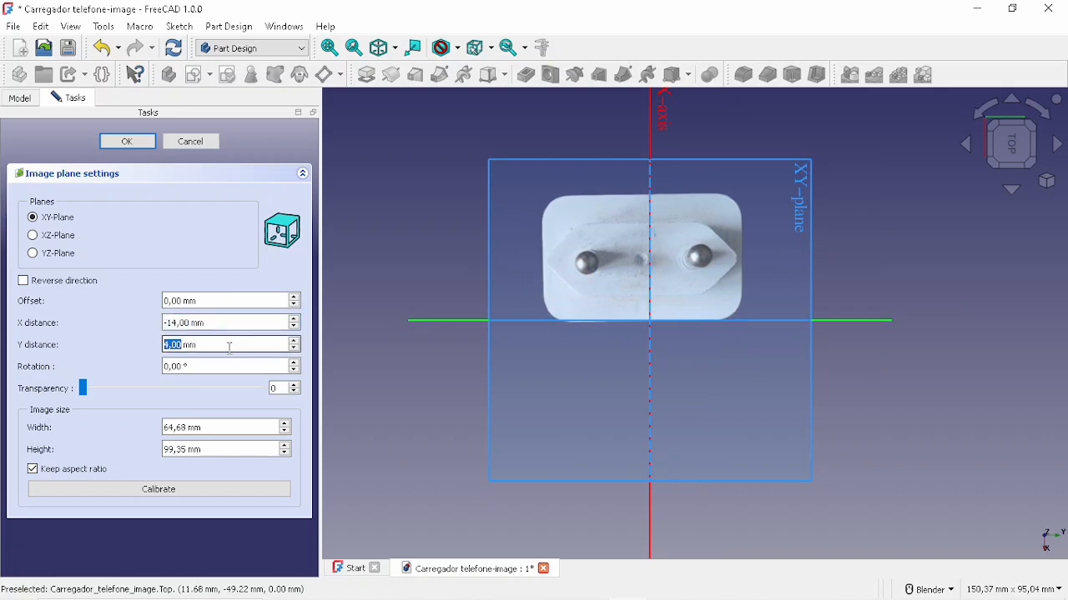
scroll(229, 347, "up", 3)
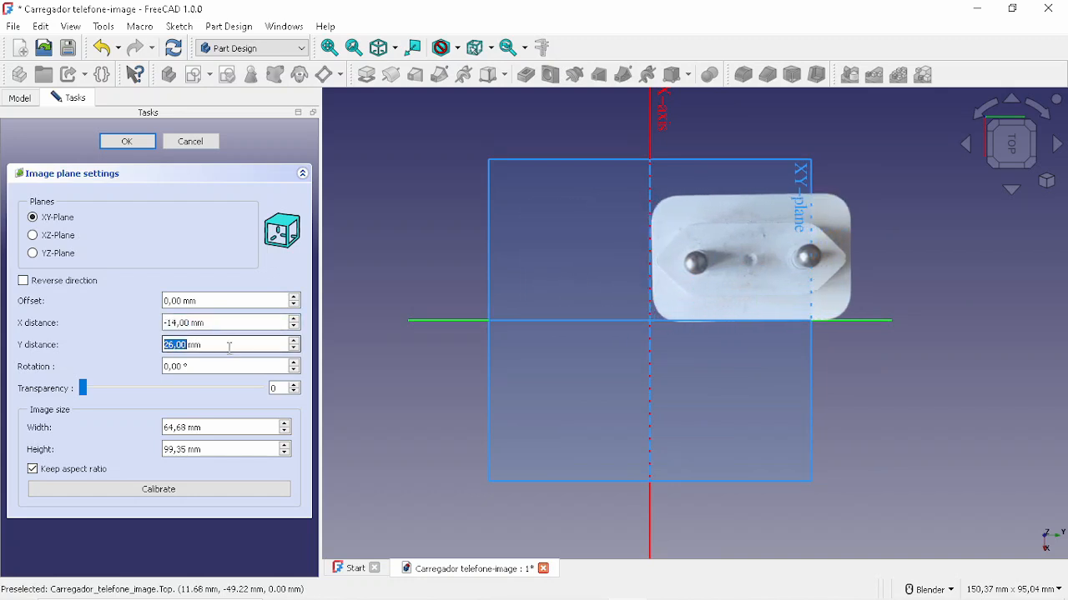
left_click(252, 322)
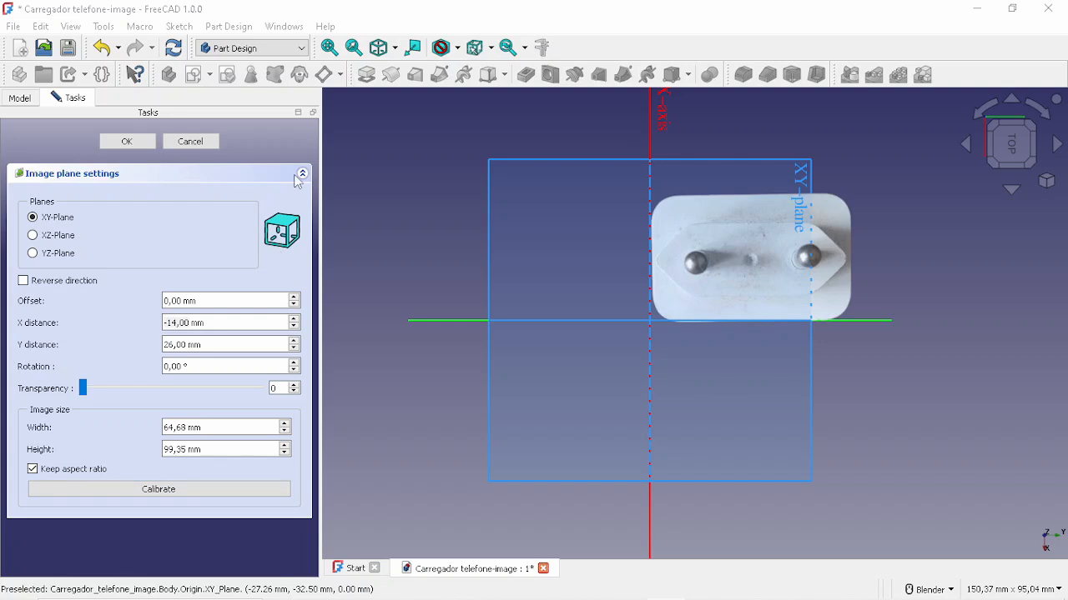
left_click(127, 141)
scroll(343, 205, "down", 2)
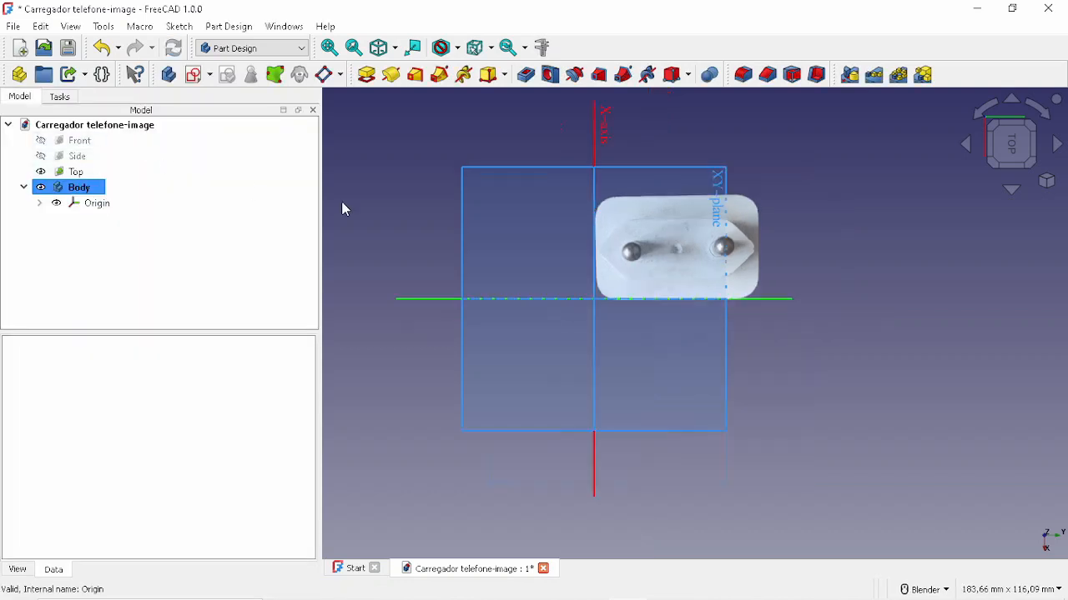
Show the Front and Side images together with the Top image to compare their alignment in 3D.
middle_click_drag(342, 205, 562, 269)
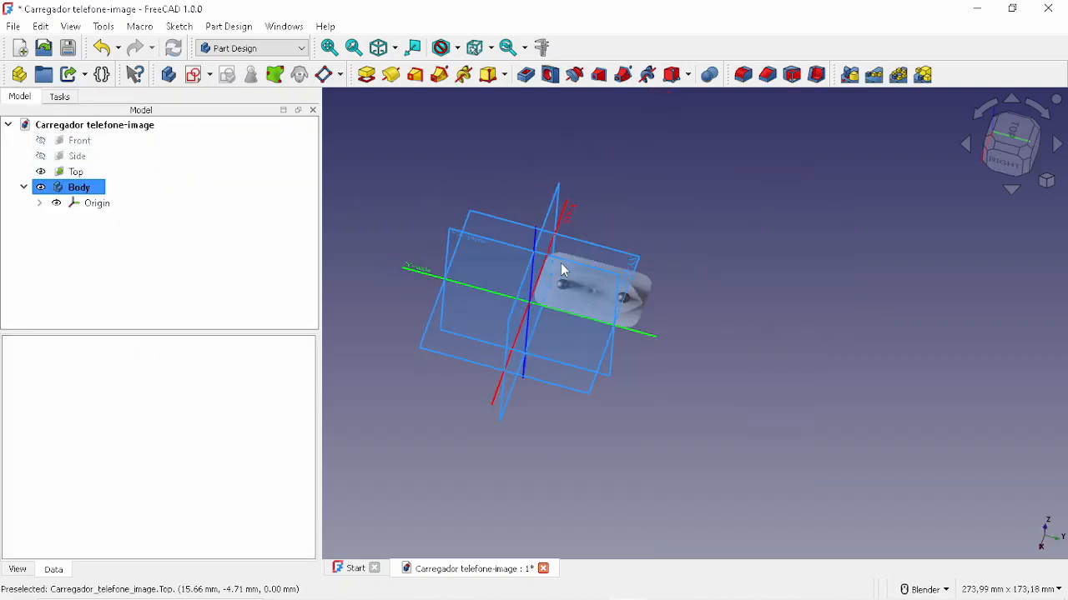
left_click(41, 140)
left_click(41, 156)
middle_click_drag(432, 317, 458, 305)
Set the Top image's X distance to 11 mm so the charger body lies on the other side of the Y-axis.
double_click(73, 172)
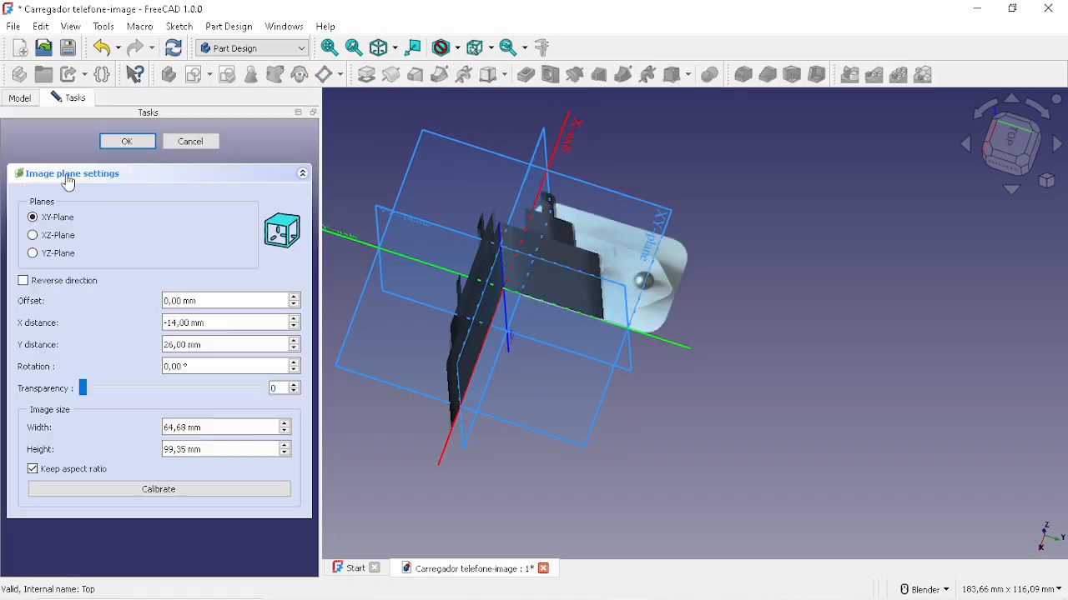
left_click(233, 342)
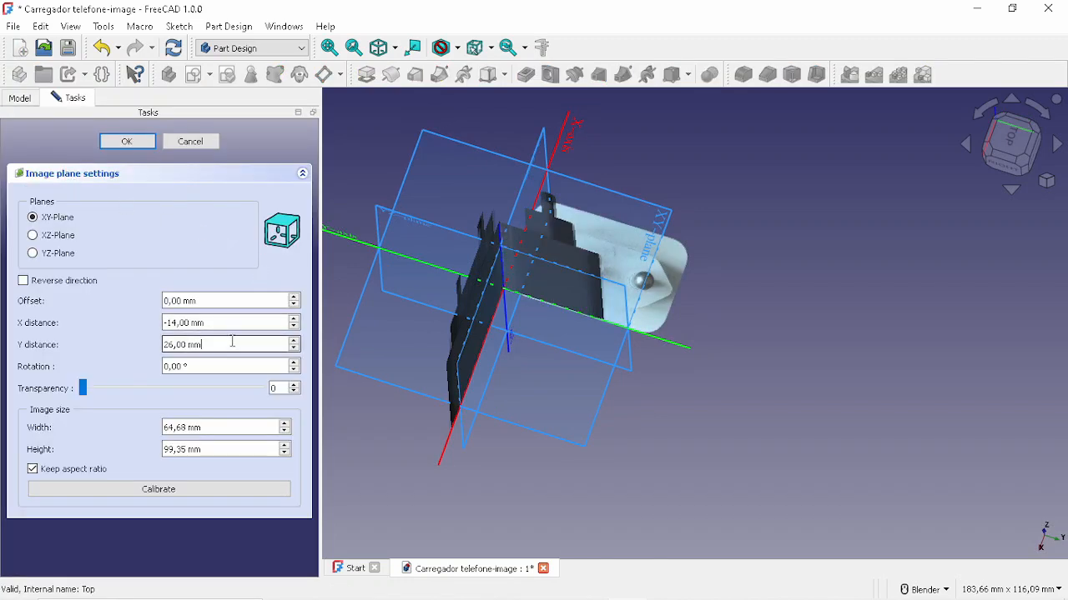
scroll(232, 342, "down", 5)
scroll(232, 342, "up", 5)
left_click(226, 317)
scroll(225, 316, "down", 4)
scroll(225, 317, "up", 20)
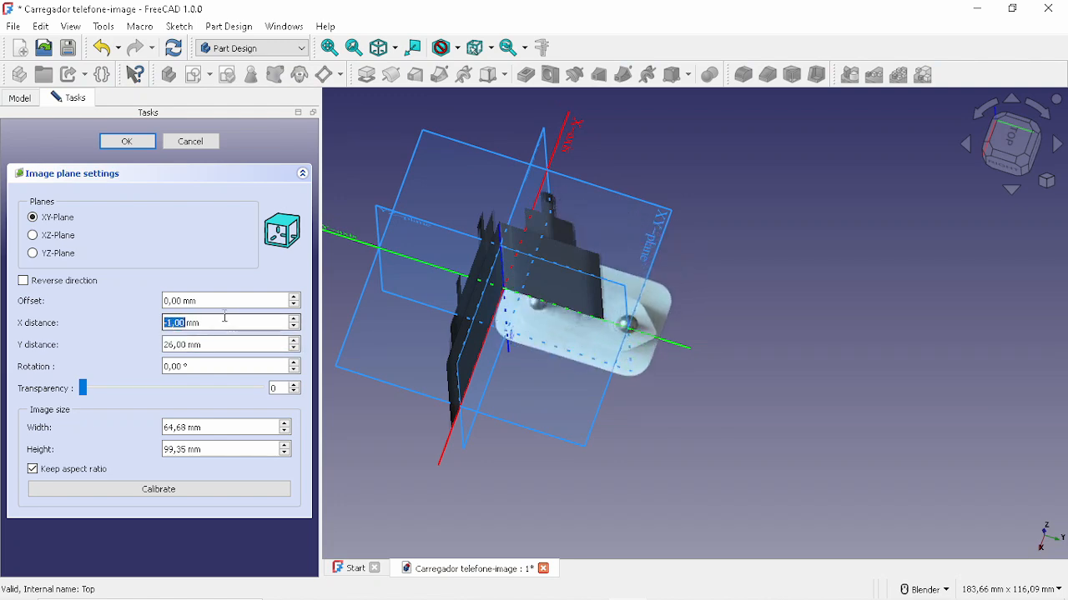
scroll(225, 317, "down", 1)
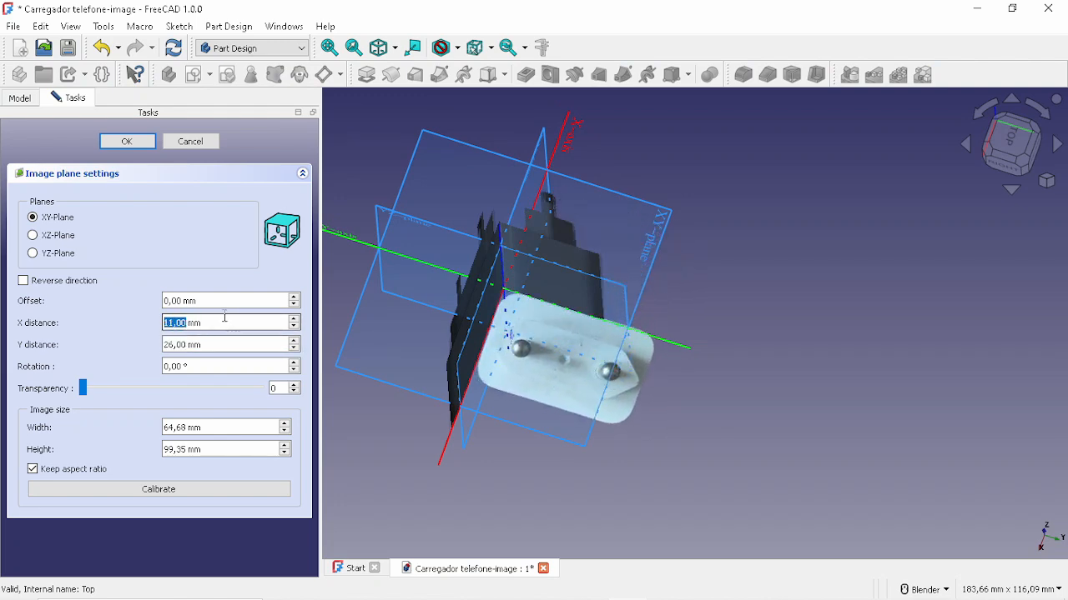
left_click(1025, 172)
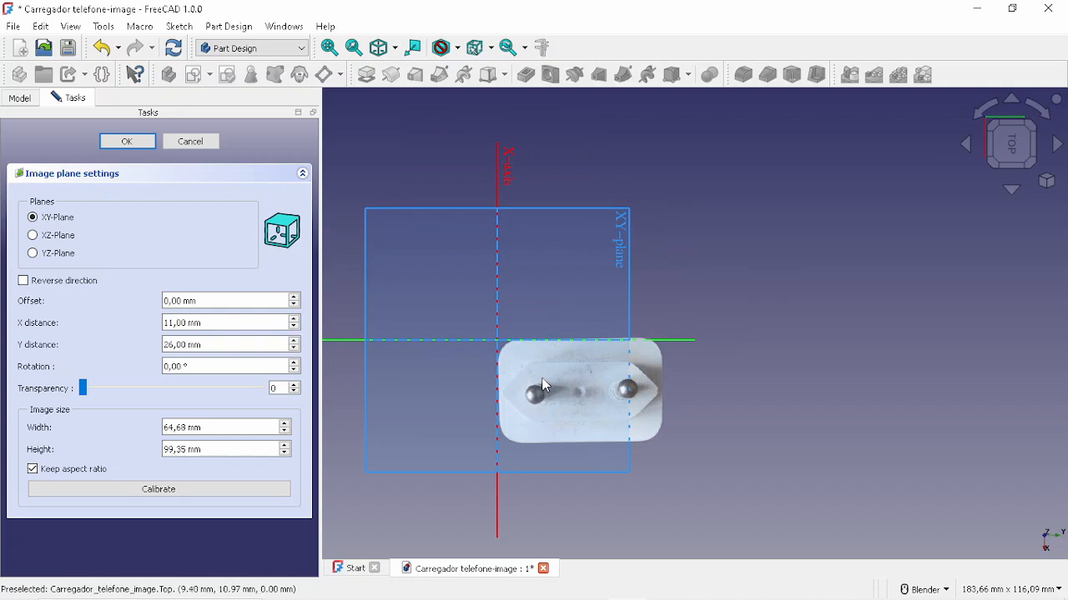
left_click(125, 142)
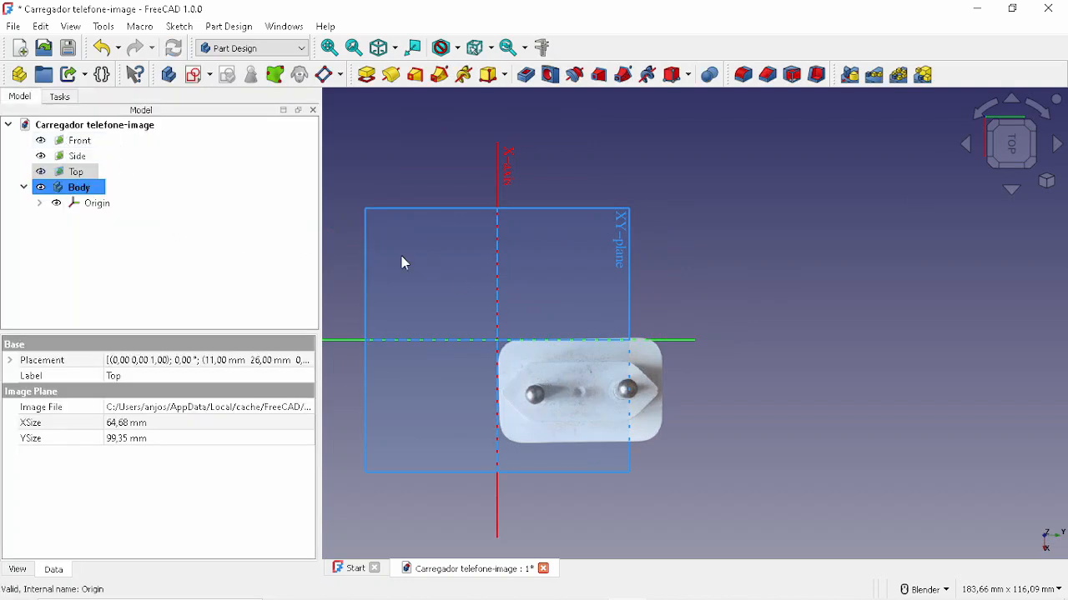
Hide the body's origin and examine how the Front, Side and Top images meet.
left_click(715, 272)
middle_click_drag(715, 271, 626, 371)
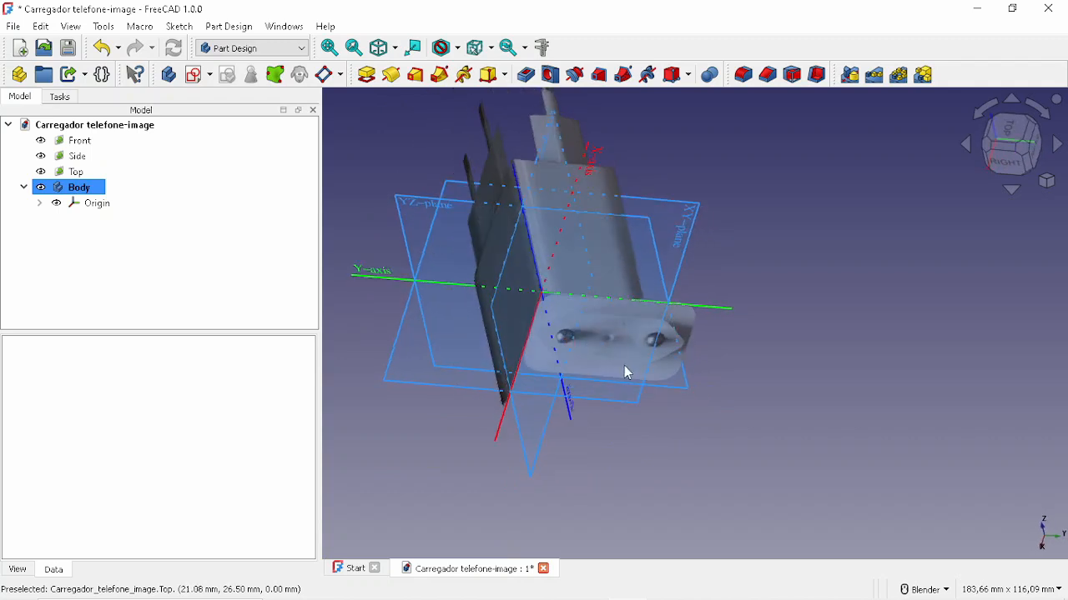
left_click(56, 203)
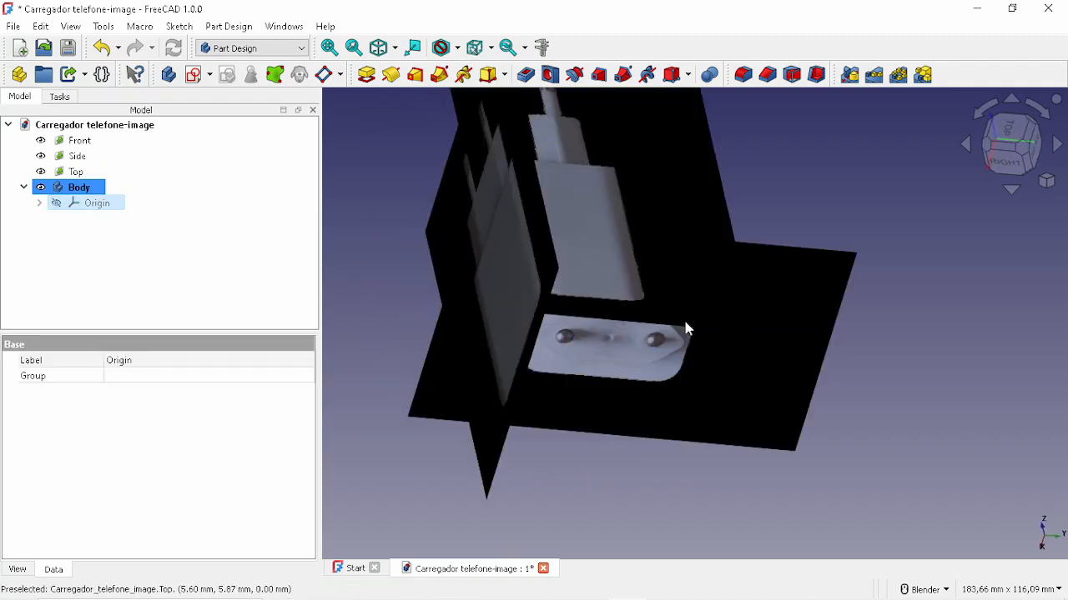
middle_click_drag(726, 322, 695, 368)
middle_click_drag(734, 358, 648, 276)
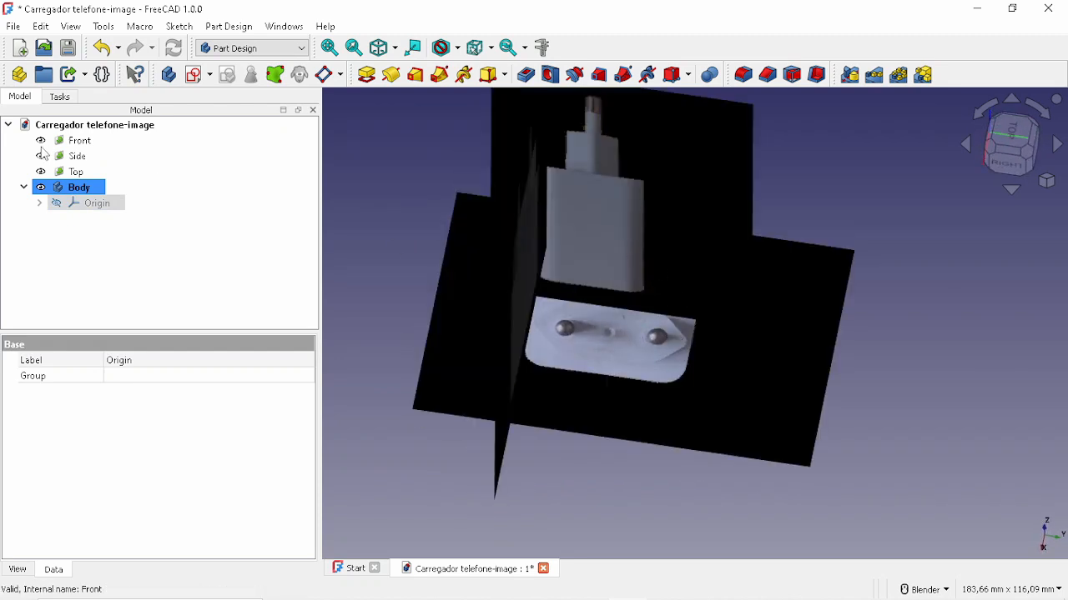
Rotate the Top image by 90° in its plane settings and check it from above.
double_click(75, 172)
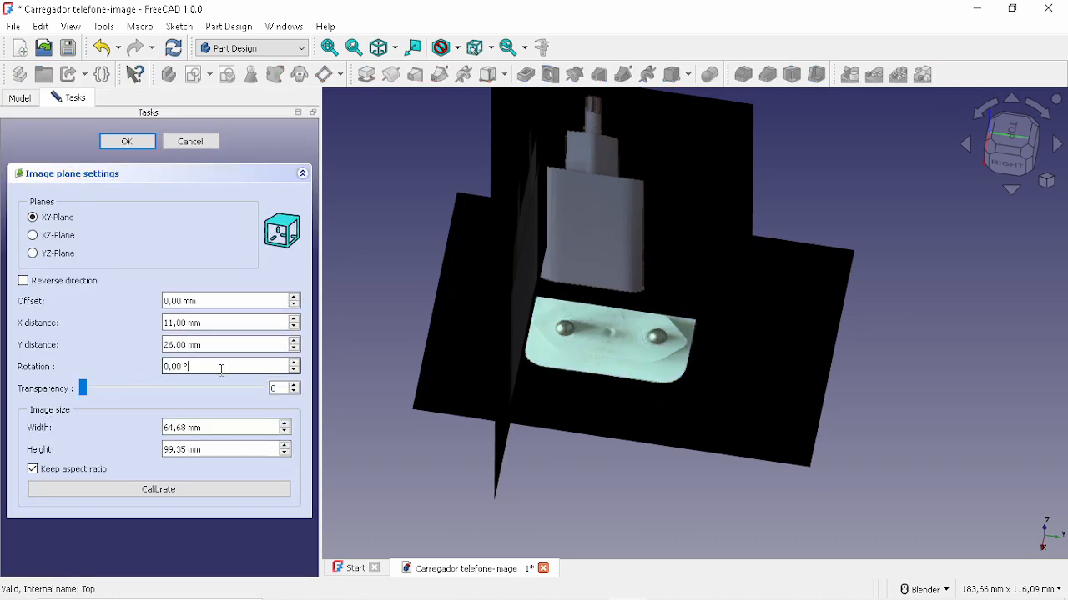
scroll(219, 367, "up", 4)
scroll(220, 369, "down", 17)
scroll(220, 369, "down", 12)
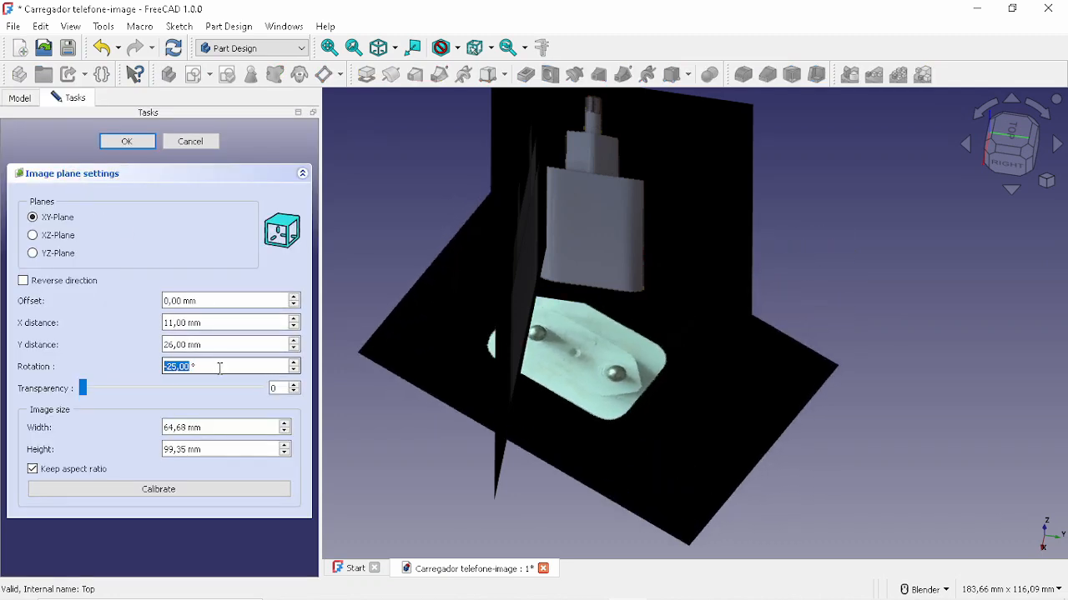
type("90")
scroll(956, 276, "down", 4)
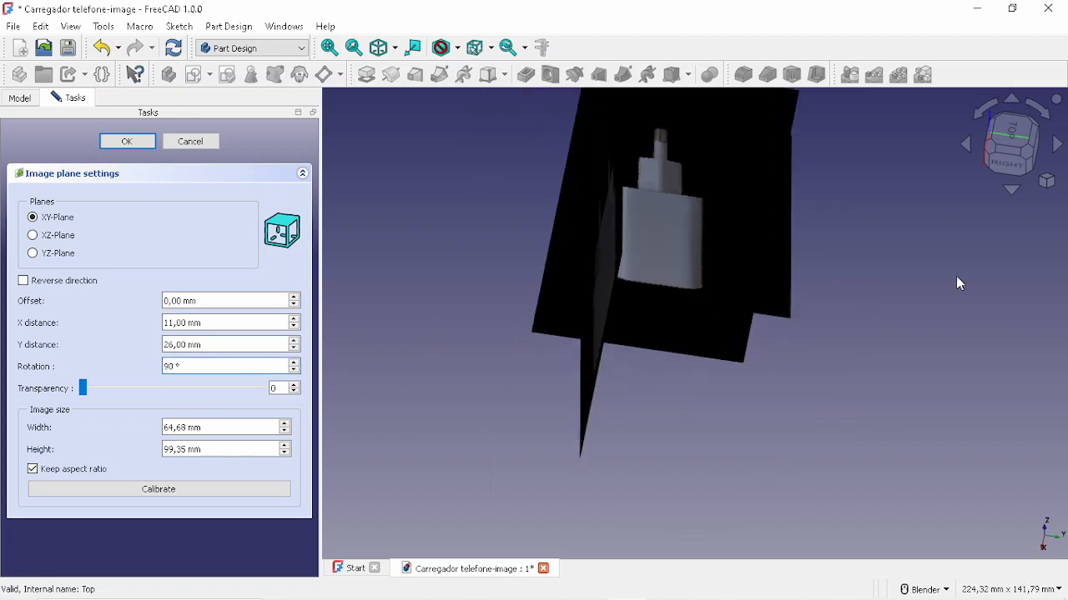
left_click(1019, 143)
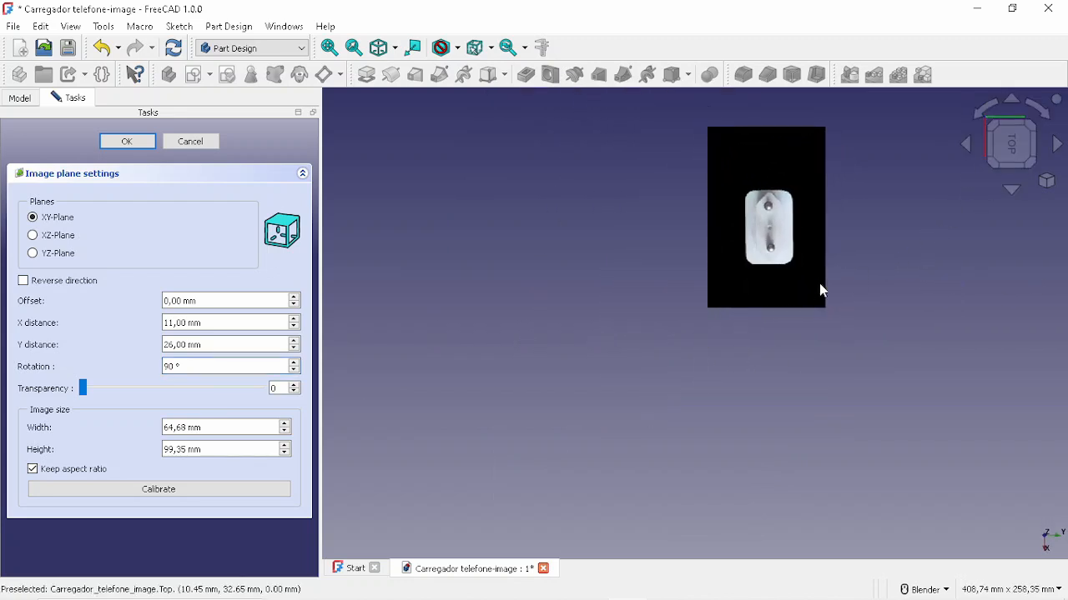
scroll(886, 239, "up", 4)
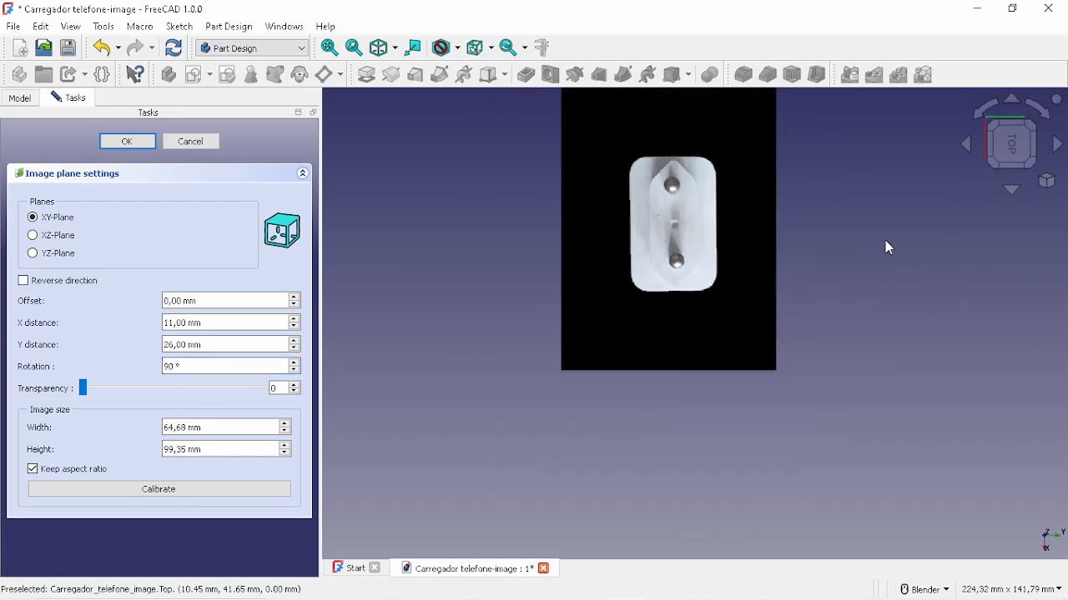
Set the rotated Top image's Y distance to 8 mm.
left_click(237, 344)
scroll(236, 343, "down", 18)
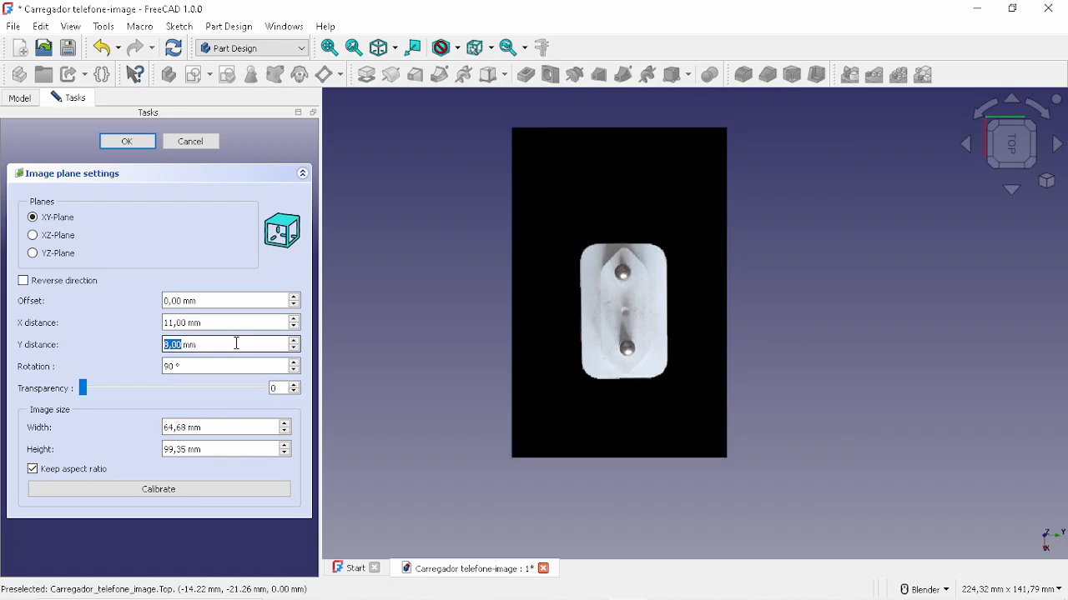
left_click(126, 141)
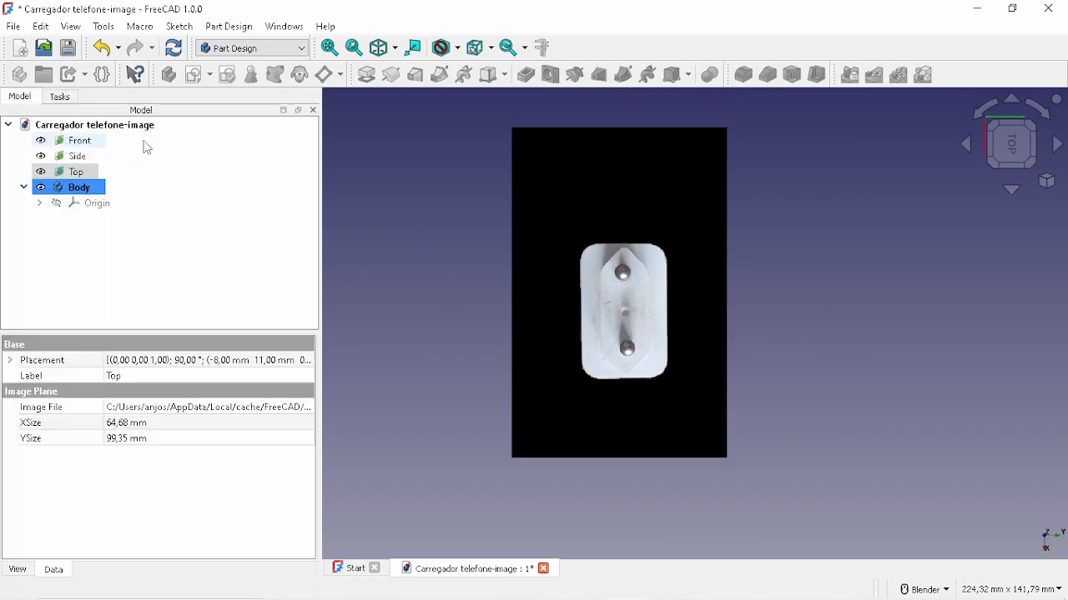
Show the origin again and set the Top image's Y distance to -15 mm, aligning the charger body's corner with the origin.
left_click(56, 205)
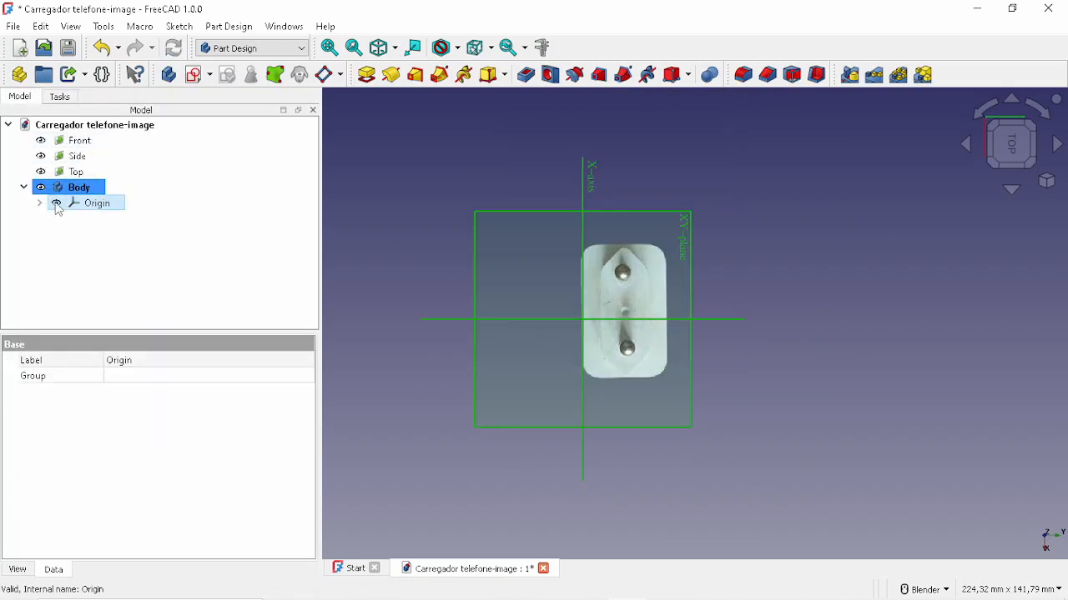
double_click(75, 172)
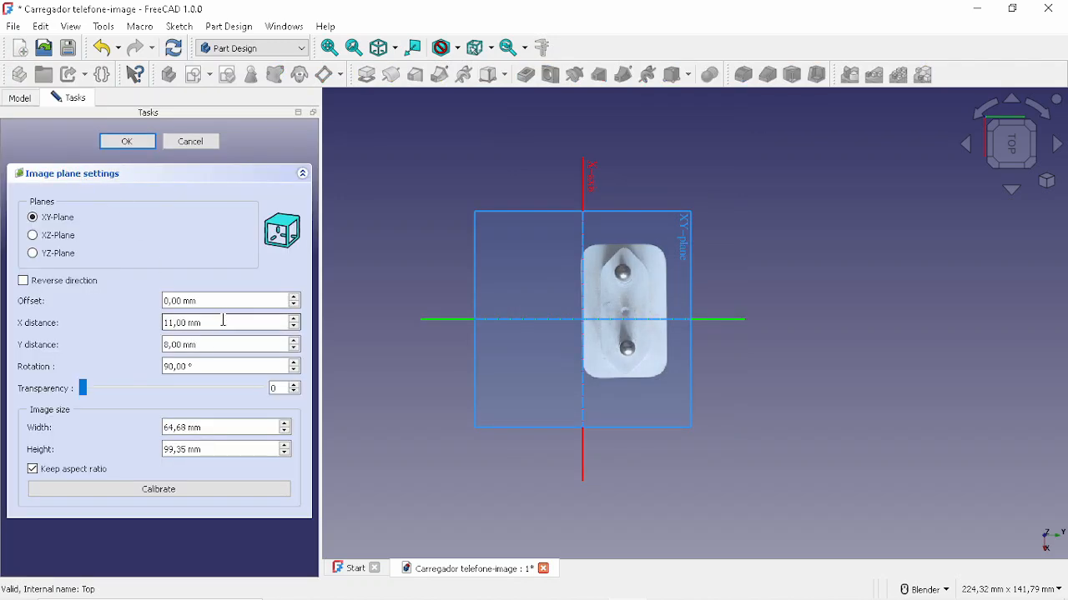
scroll(225, 323, "down", 2)
scroll(225, 324, "up", 1)
scroll(222, 344, "down", 18)
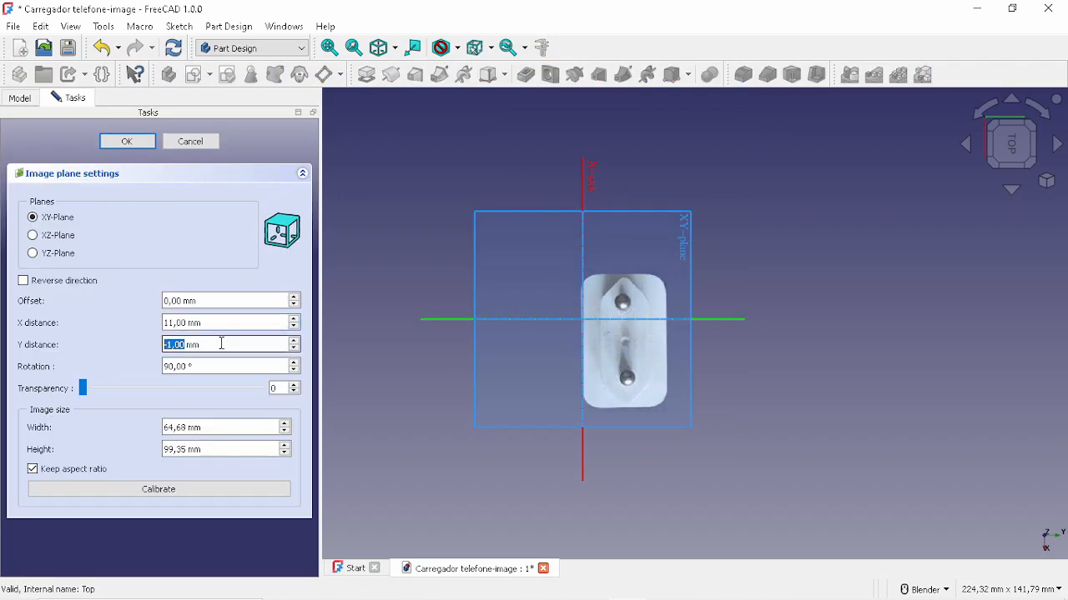
scroll(222, 343, "down", 5)
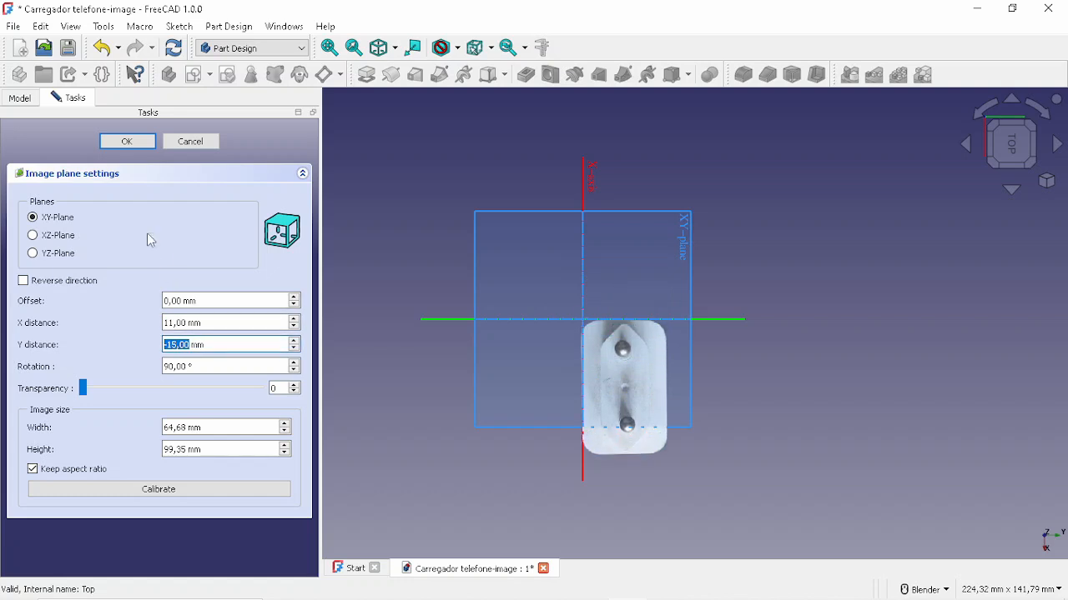
left_click(126, 144)
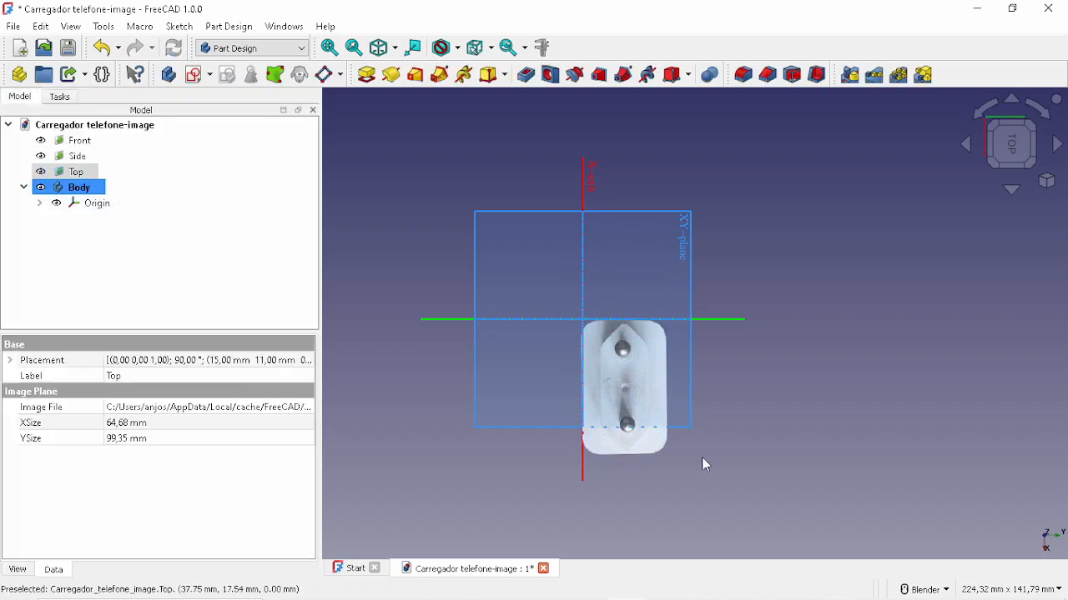
Hide the body's origin and check the three aligned images from the front.
middle_click_drag(706, 465, 673, 363)
left_click(57, 202)
middle_click_drag(601, 325, 991, 213)
left_click(1008, 145)
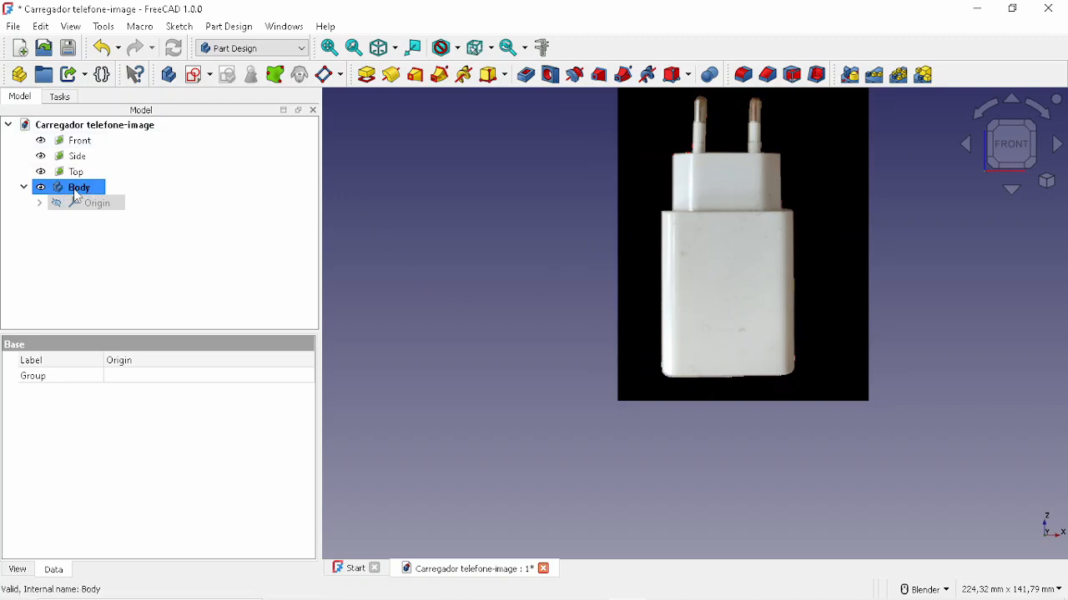
middle_click_drag(710, 408, 320, 132)
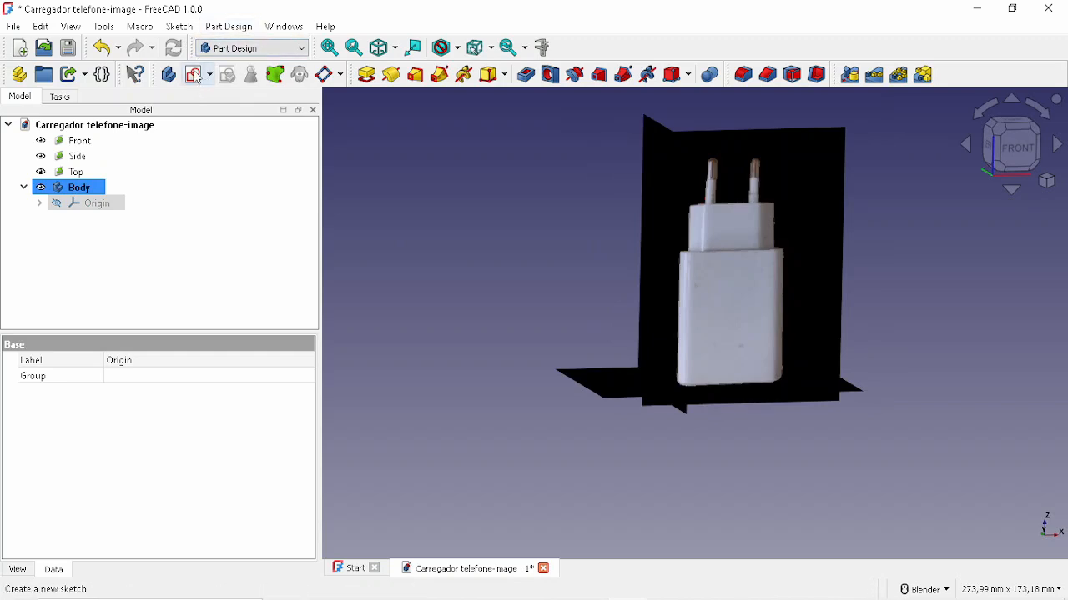
Create a new sketch on the body's XZ plane, facing the Front image.
left_click(195, 75)
middle_click_drag(560, 345, 625, 388)
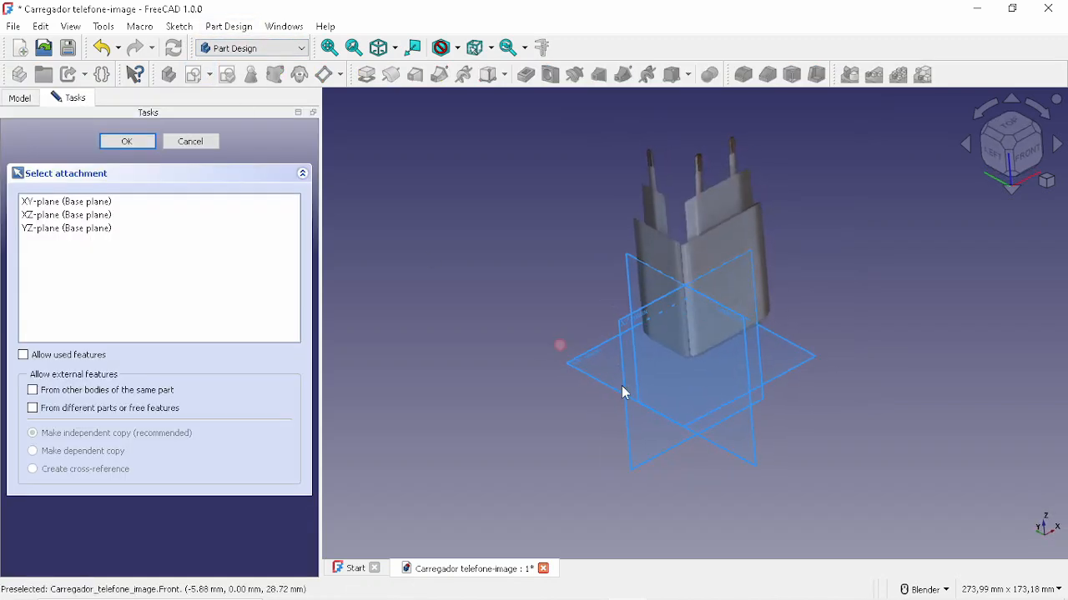
scroll(683, 319, "up", 4)
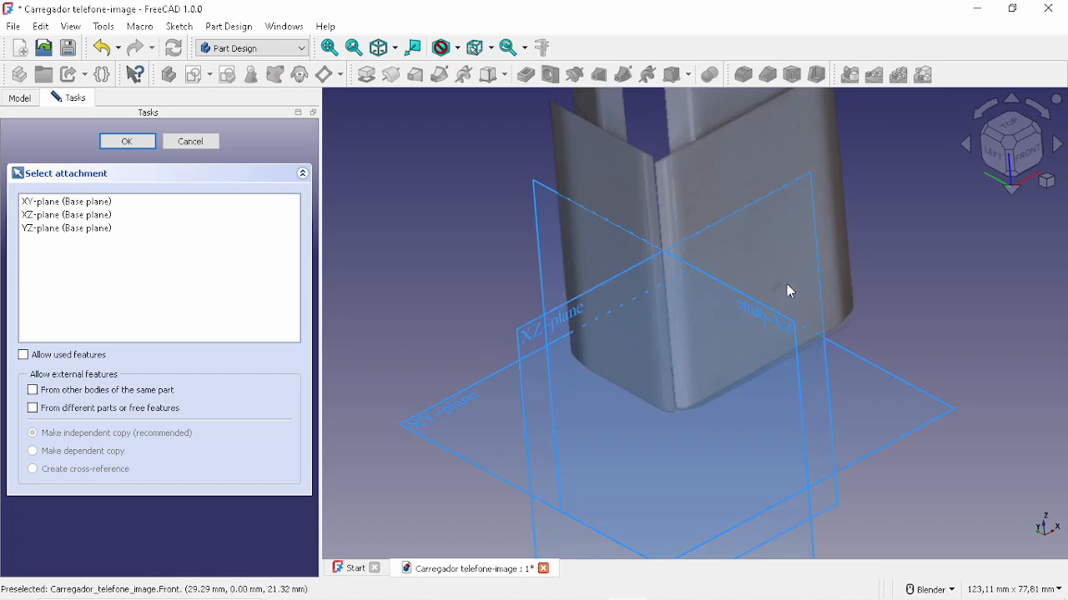
left_click(530, 329)
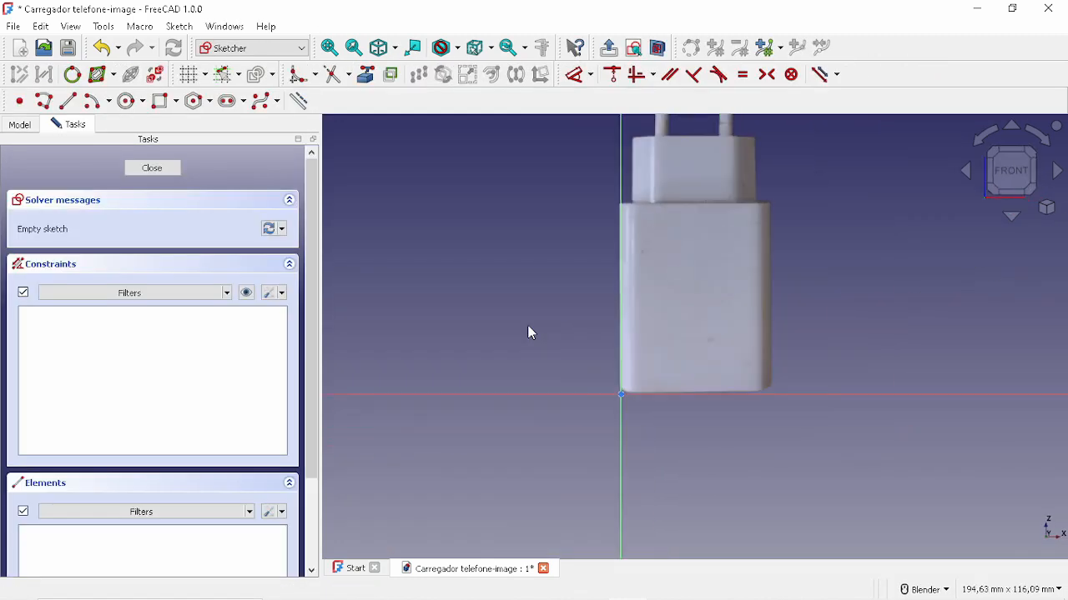
scroll(693, 306, "up", 1)
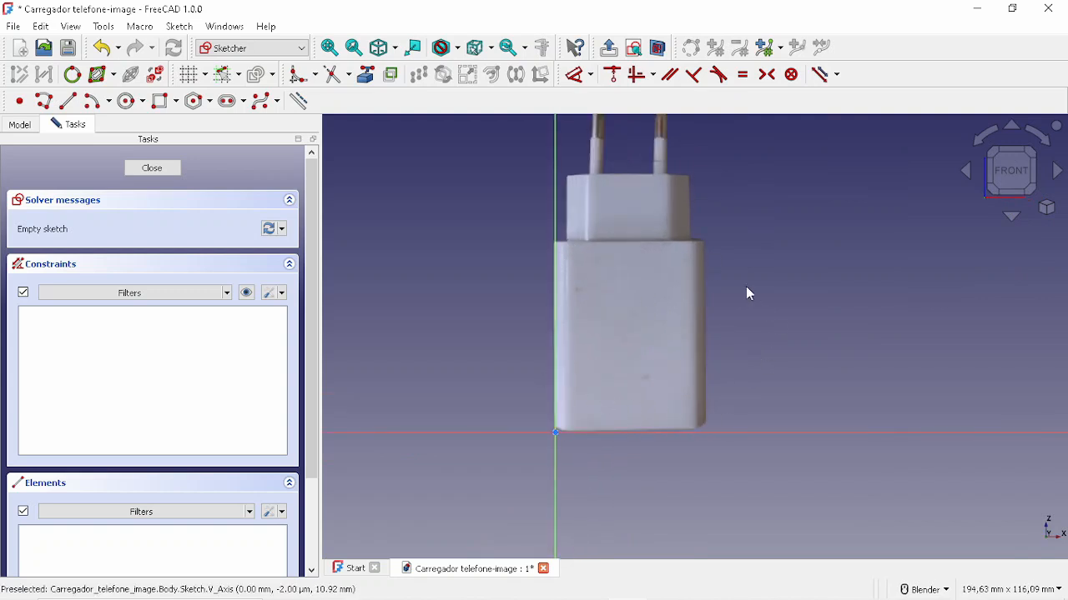
scroll(730, 292, "up", 1)
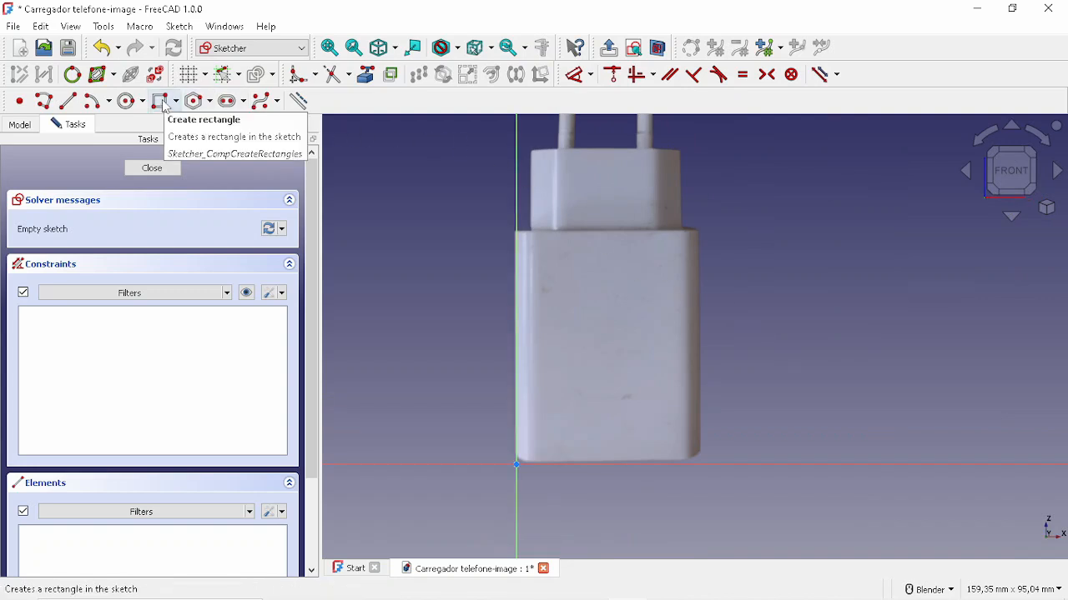
Sketch a rectangle about 39 mm wide and 49 mm high over the charger's main body, starting on the vertical axis.
left_click(163, 103)
scroll(620, 226, "up", 5)
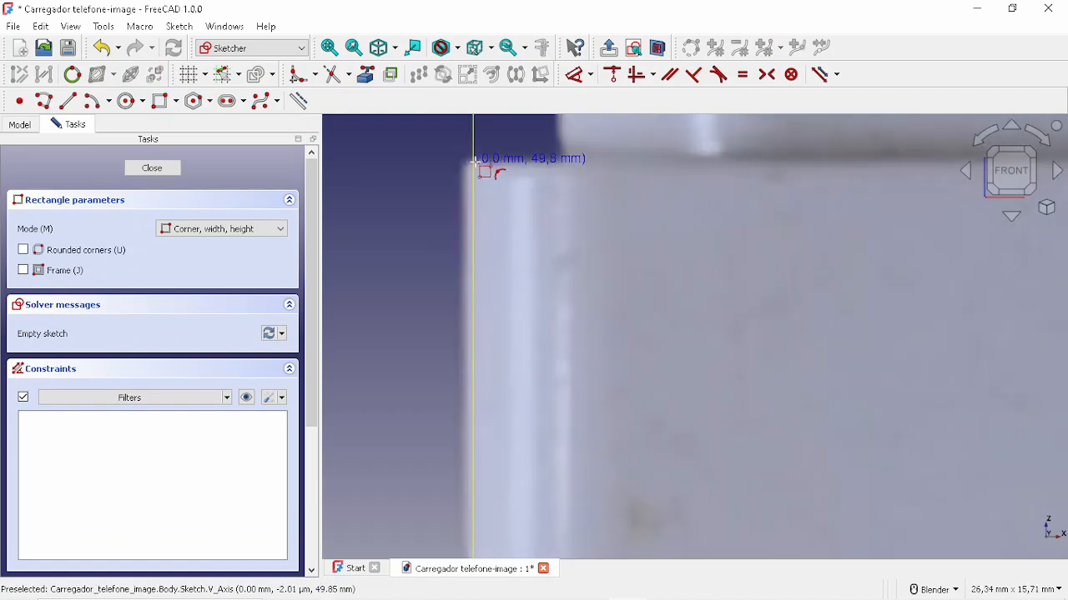
left_click(474, 158)
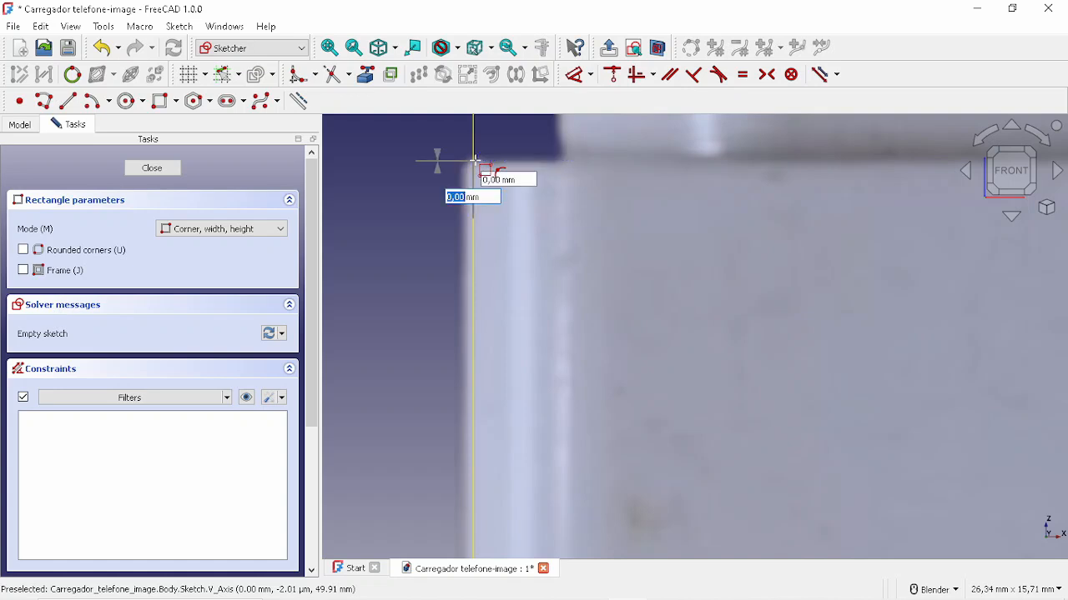
scroll(501, 210, "down", 10)
scroll(584, 318, "up", 3)
scroll(584, 319, "up", 2)
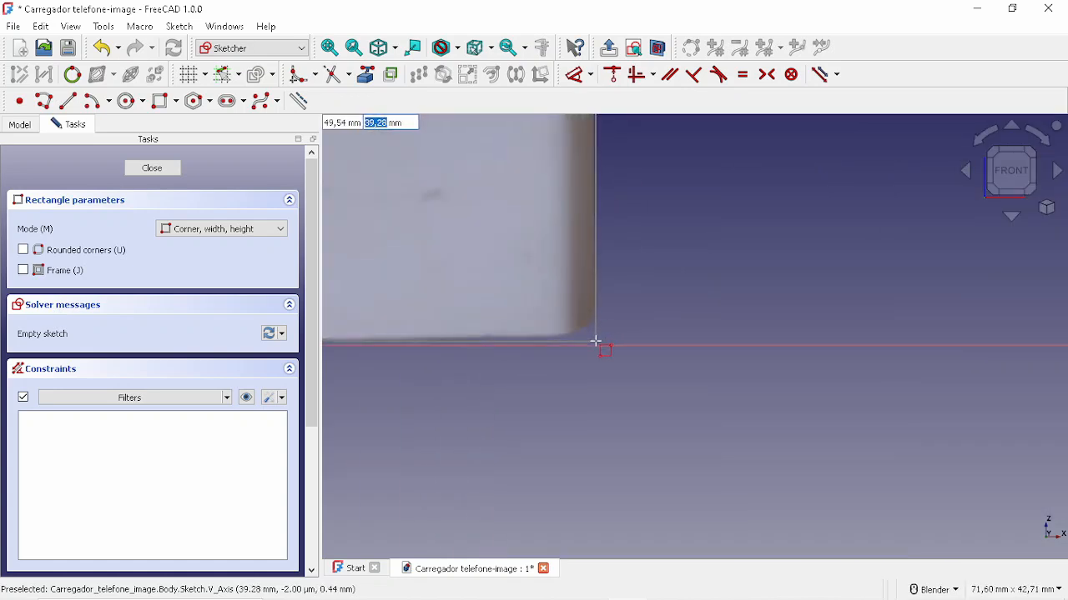
middle_click_drag(597, 342, 653, 387, "shift")
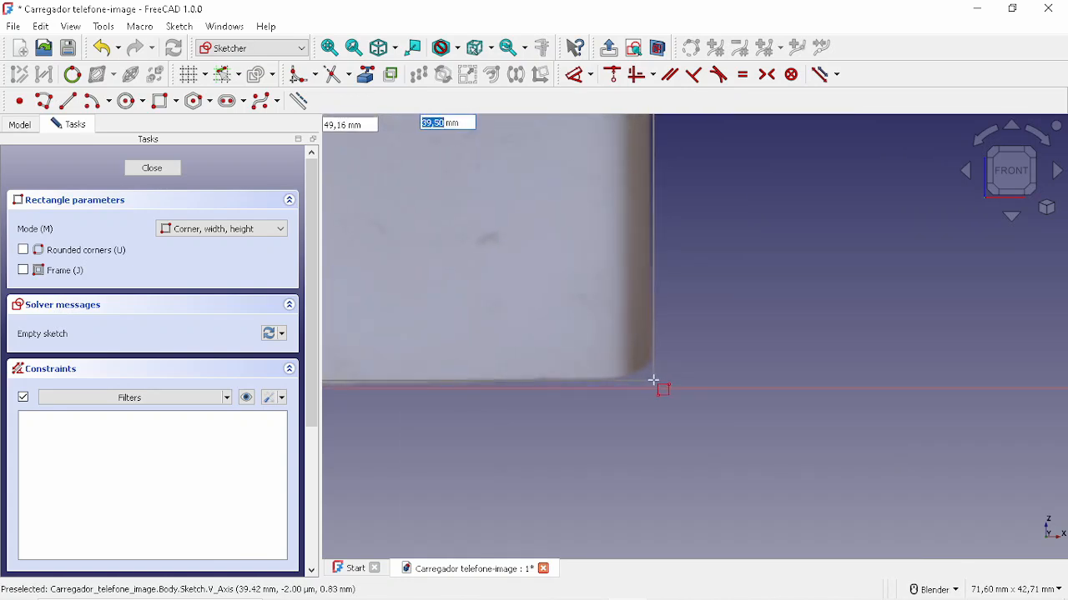
left_click(652, 381)
scroll(656, 367, "down", 5)
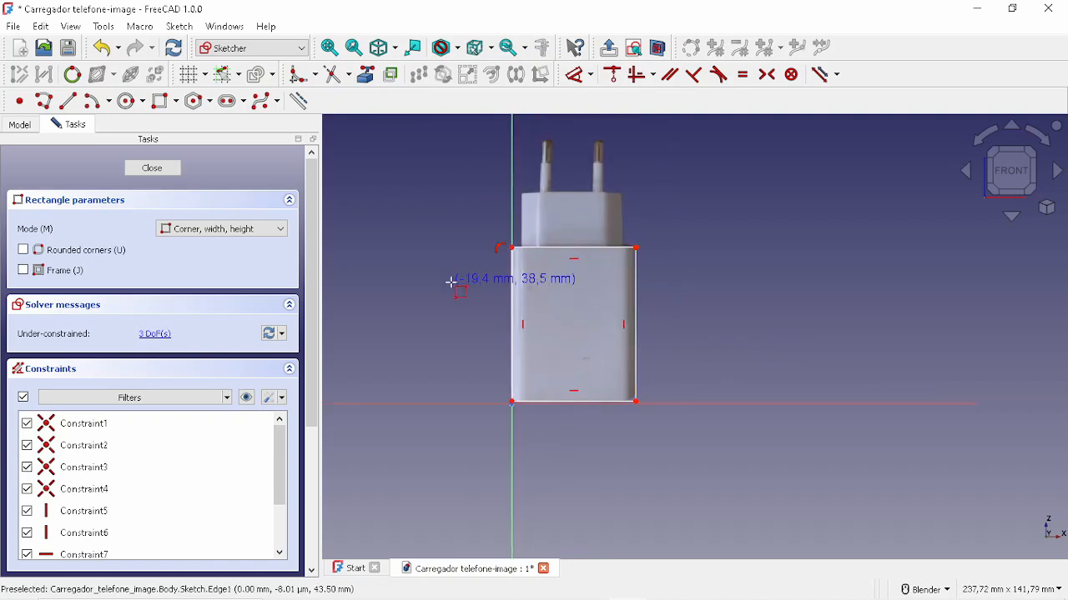
key("Escape")
left_click(554, 393)
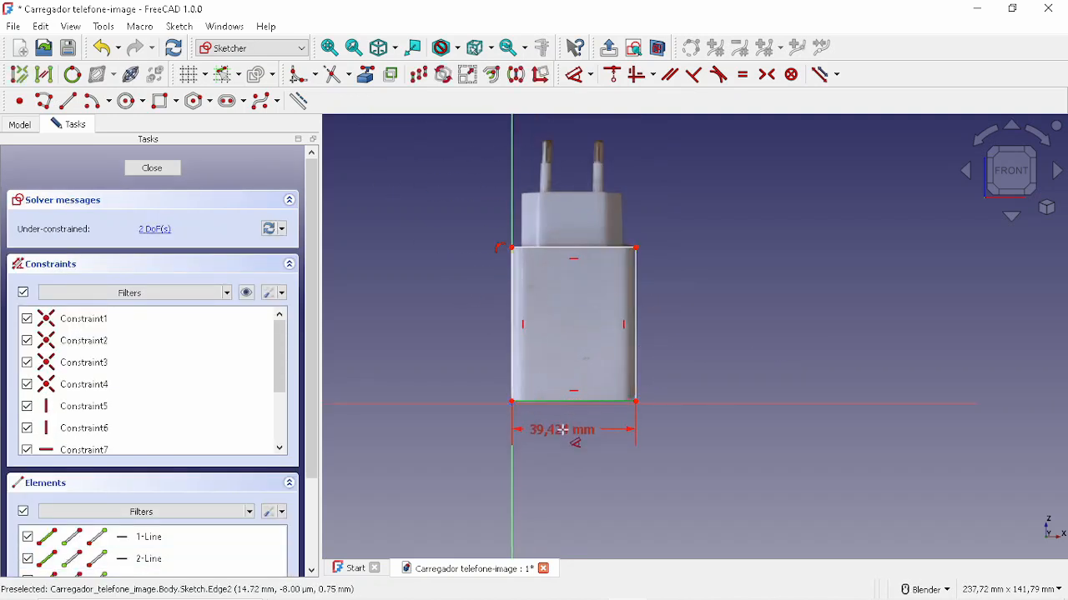
scroll(563, 431, "up", 3)
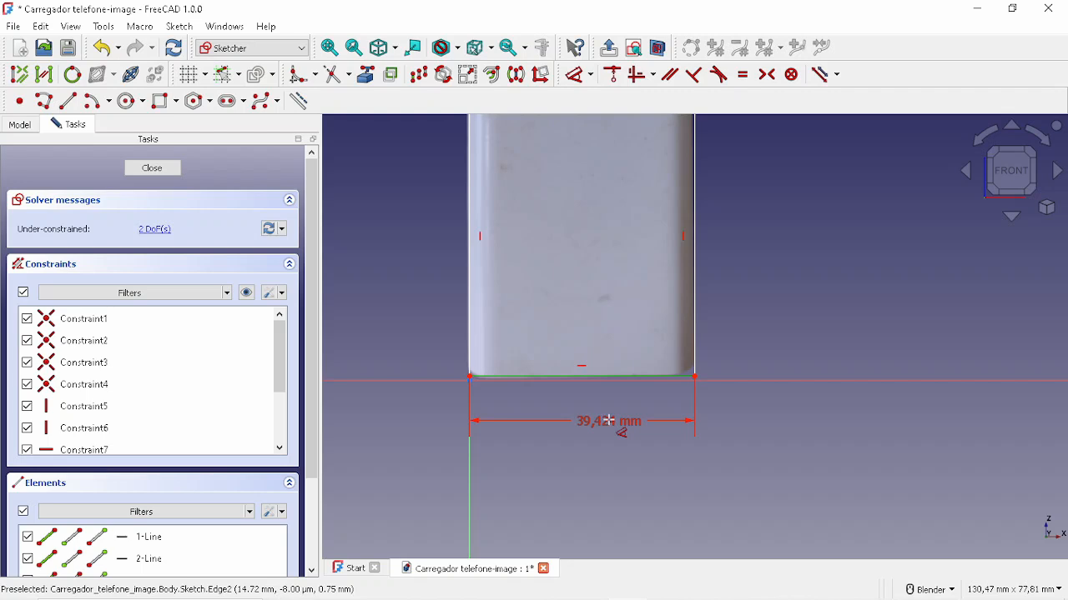
key("Escape")
scroll(639, 330, "down", 3)
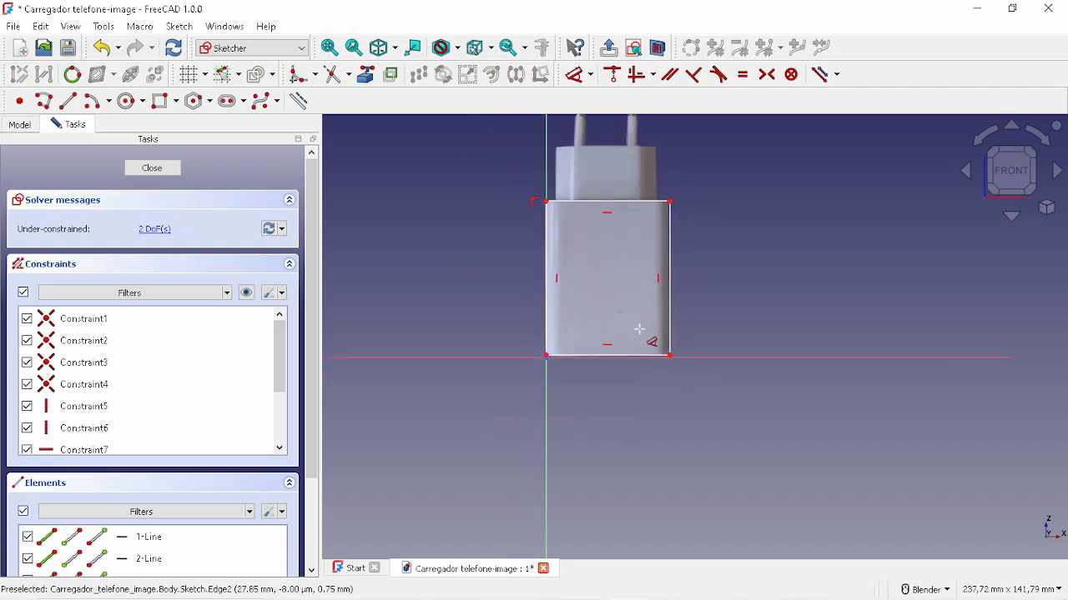
scroll(639, 329, "down", 1)
scroll(644, 236, "up", 2)
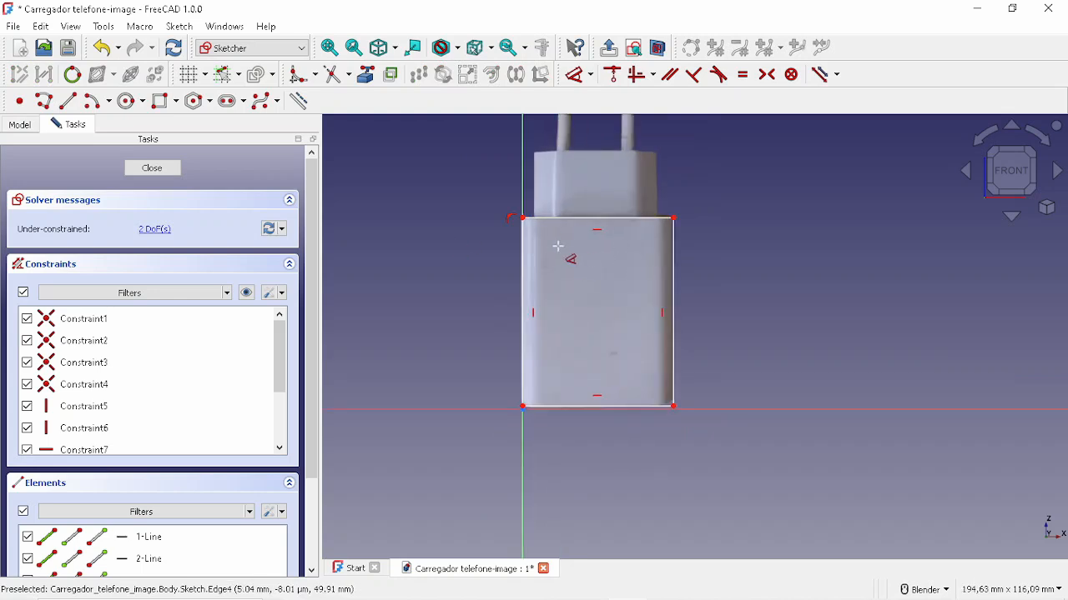
key("Escape")
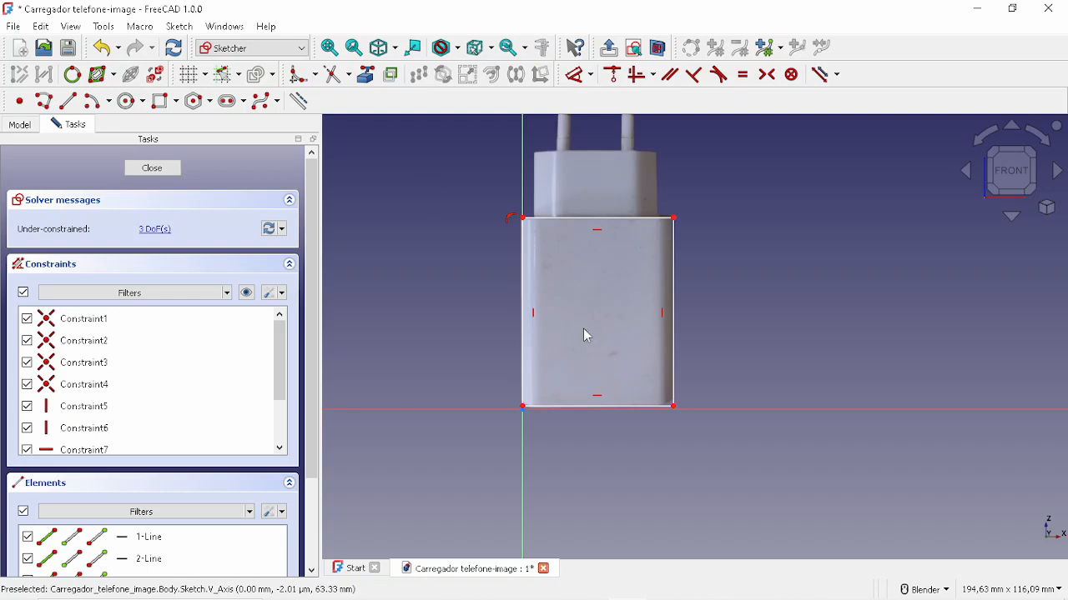
Constrain the rectangle's lower corner on the vertical axis to coincide with the sketch origin.
scroll(580, 369, "up", 1)
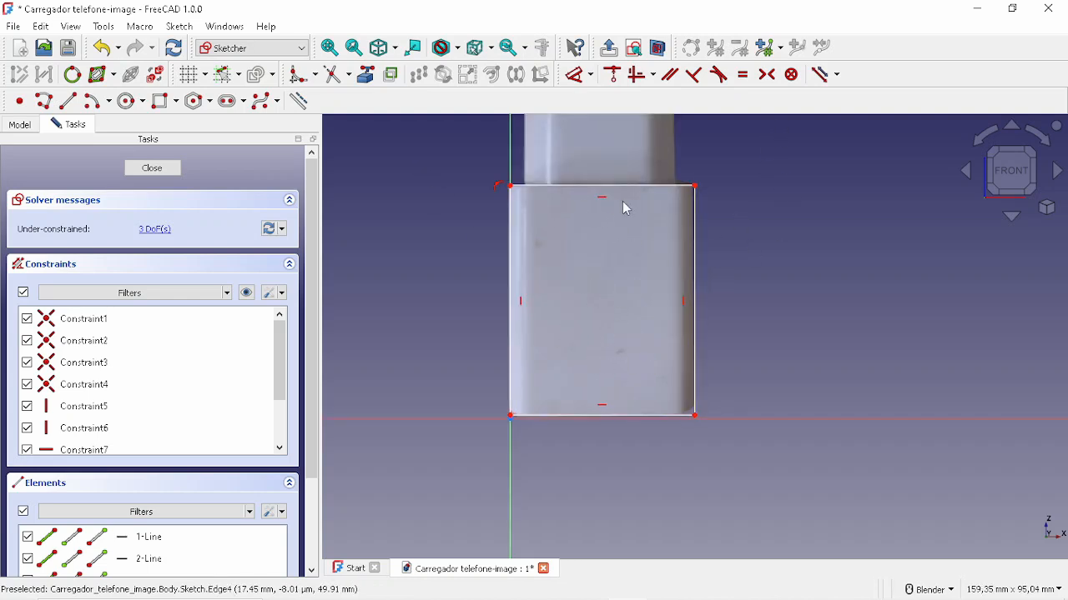
scroll(750, 203, "up", 1)
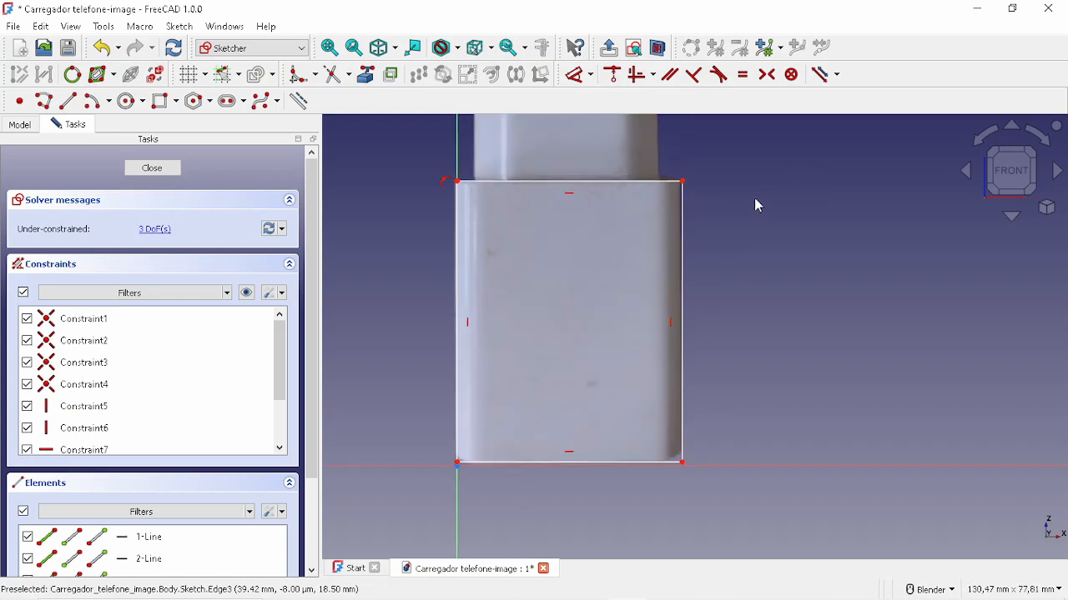
scroll(498, 456, "up", 4)
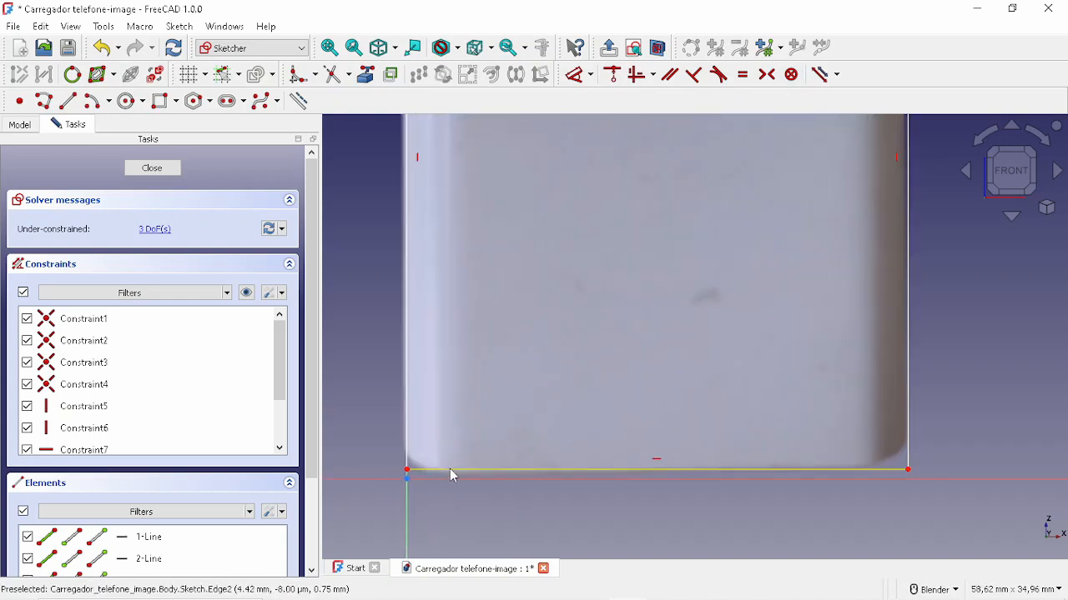
left_click_drag(410, 477, 407, 465)
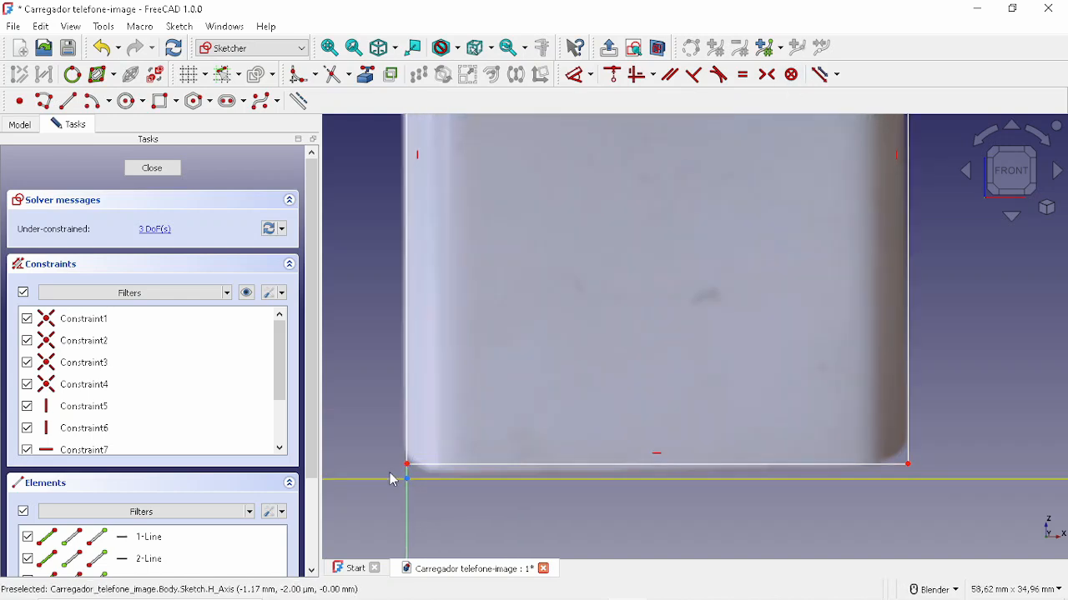
left_click(579, 74)
scroll(710, 298, "down", 4)
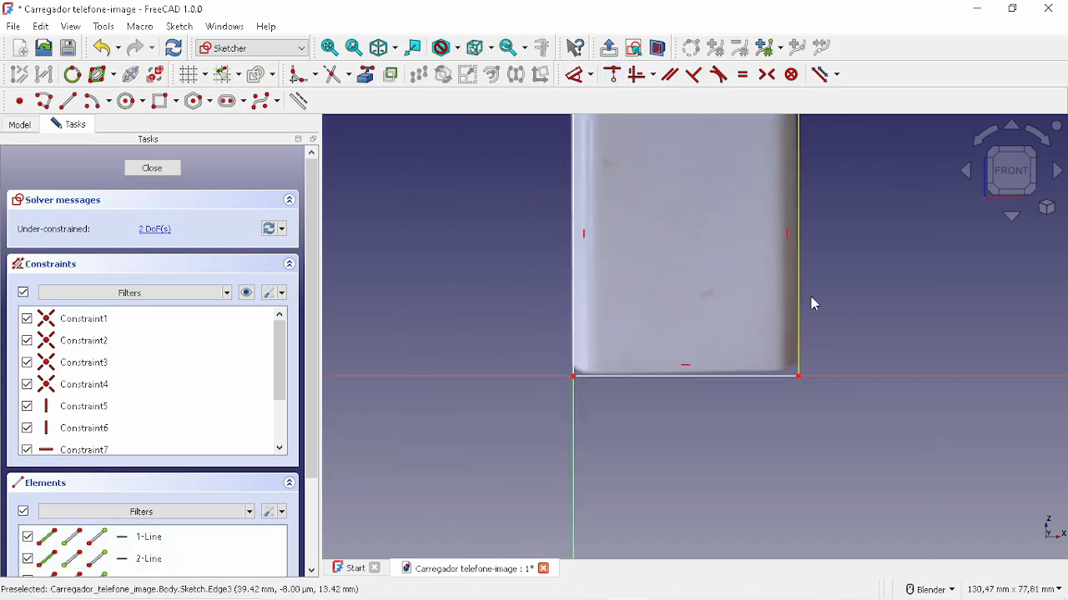
Apply a Block constraint to the rectangle's vertical edge away from the origin and close the sketch.
left_click(791, 75)
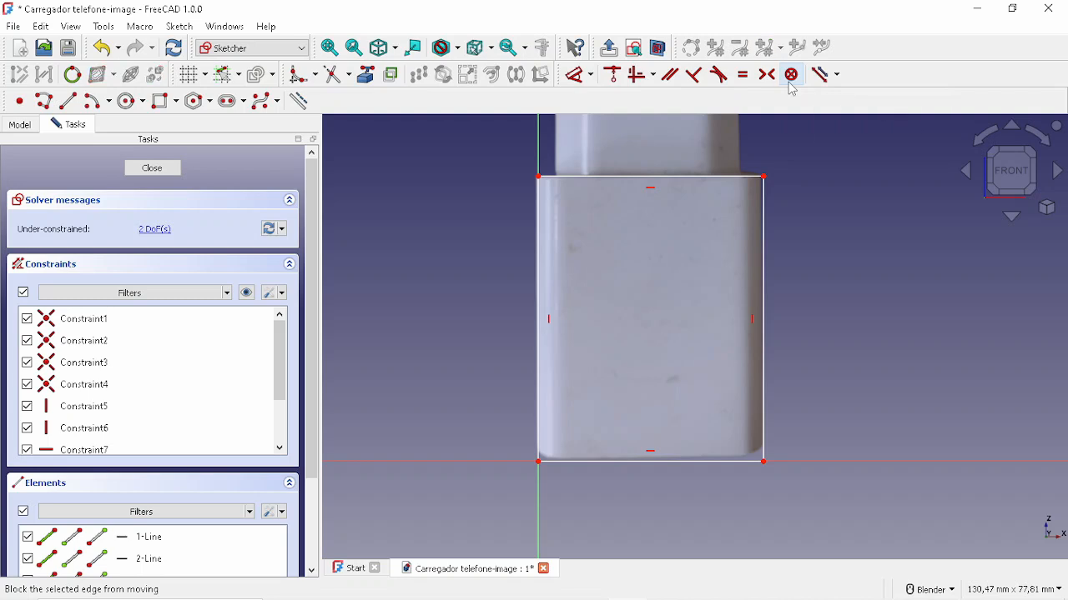
left_click(764, 248)
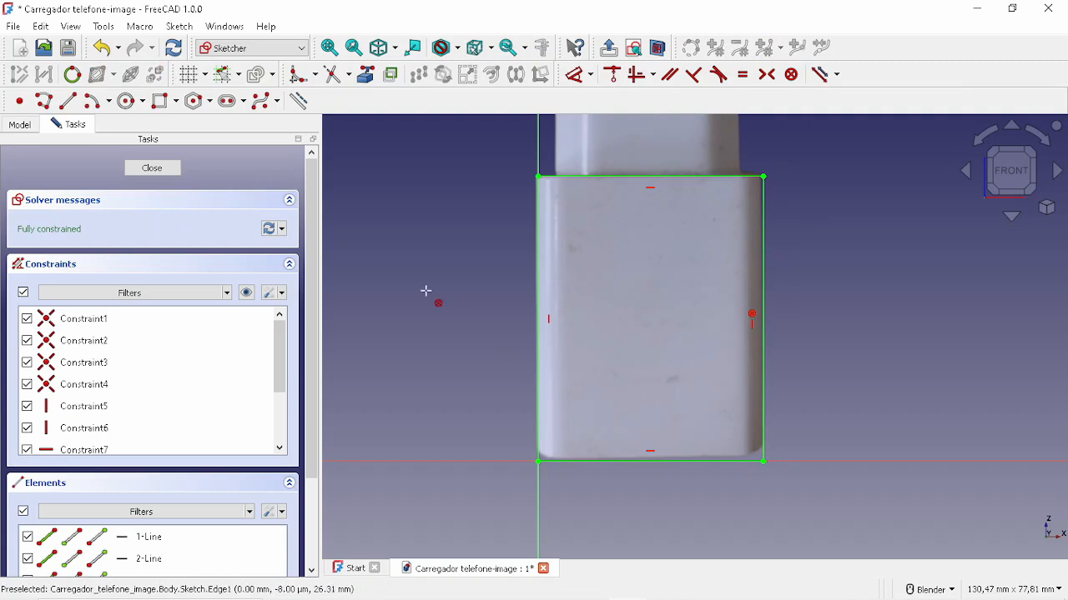
scroll(619, 325, "down", 2)
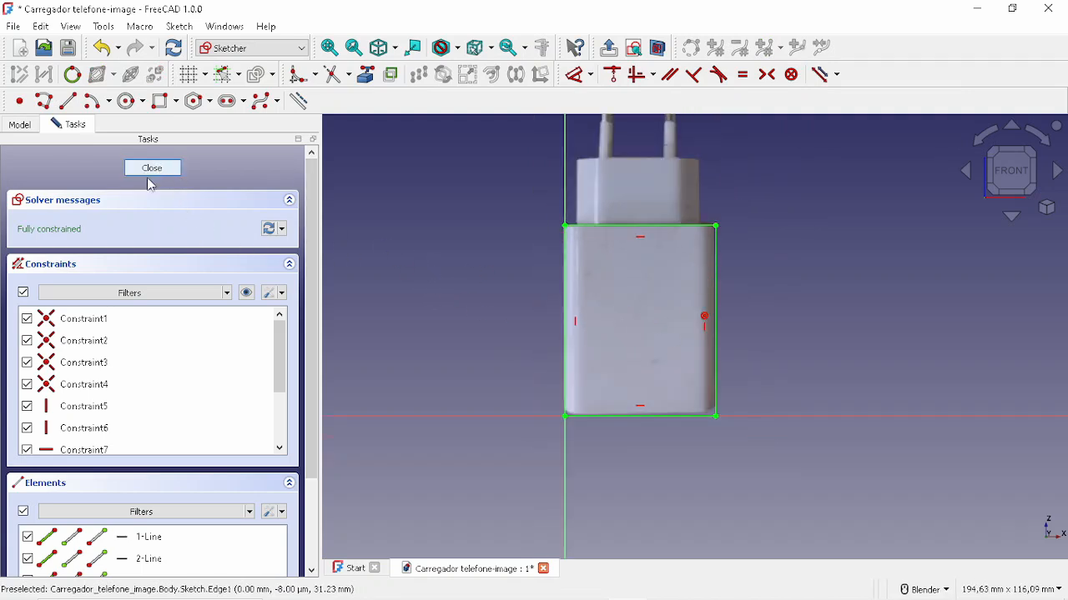
left_click(153, 171)
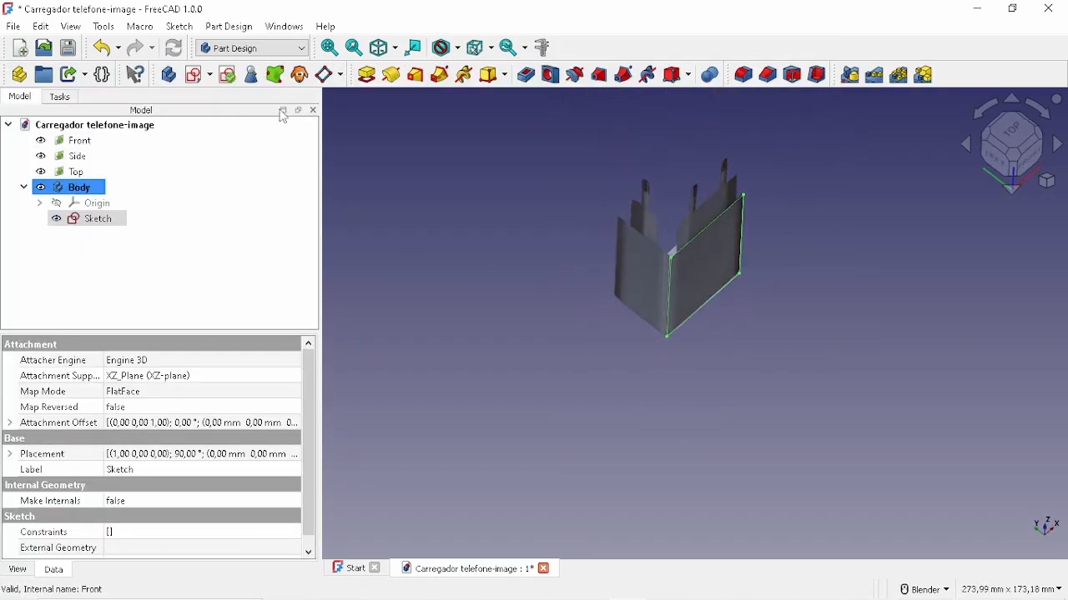
Pad the rectangle sketch in the reversed direction with a length of 21 mm.
left_click(375, 82)
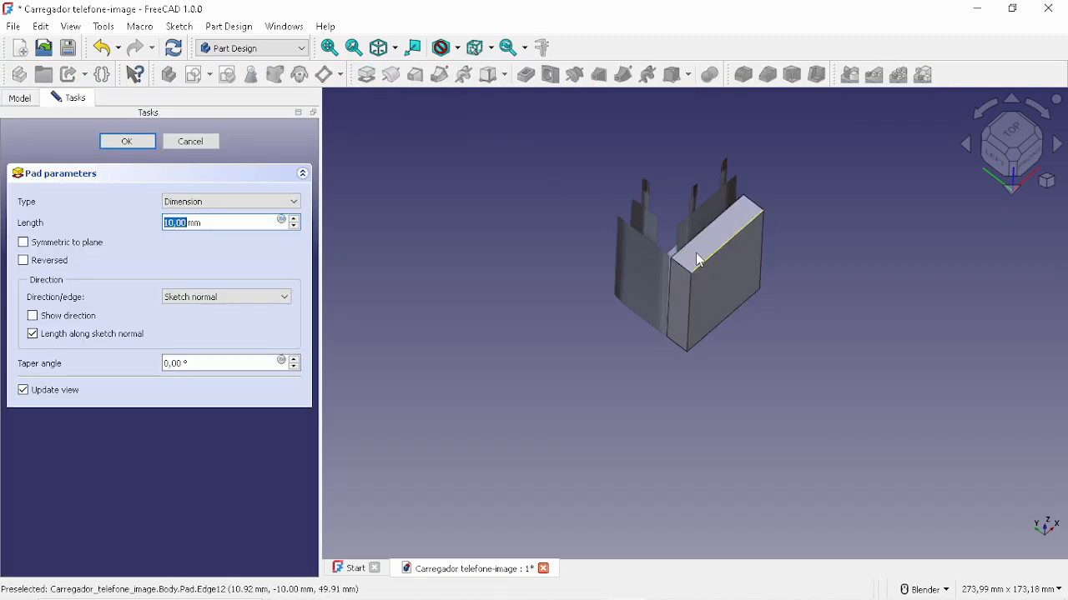
scroll(699, 260, "up", 3)
middle_click_drag(703, 278, 727, 296)
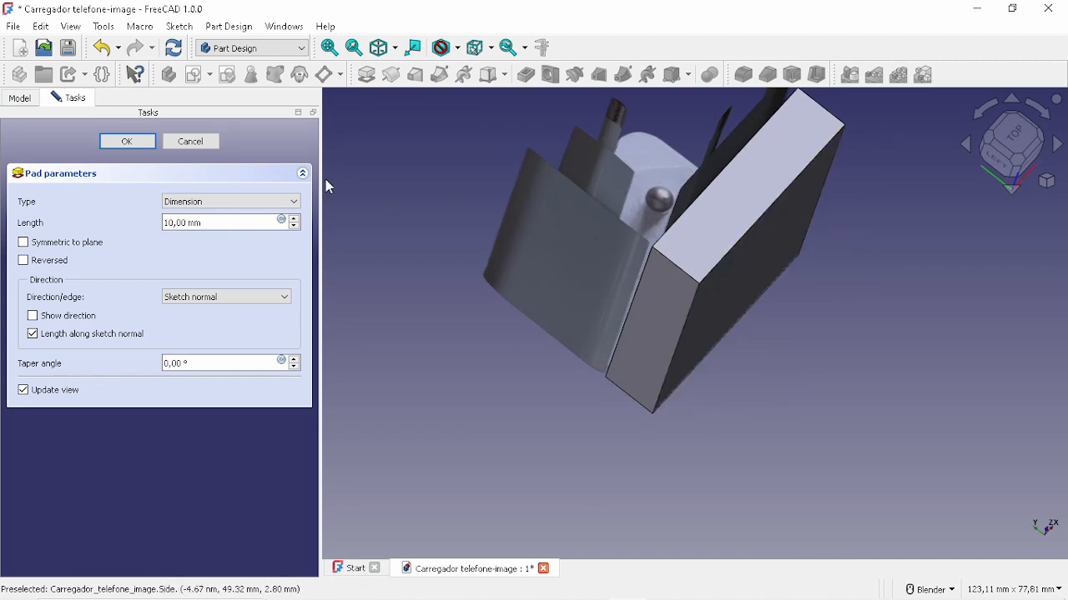
left_click(23, 261)
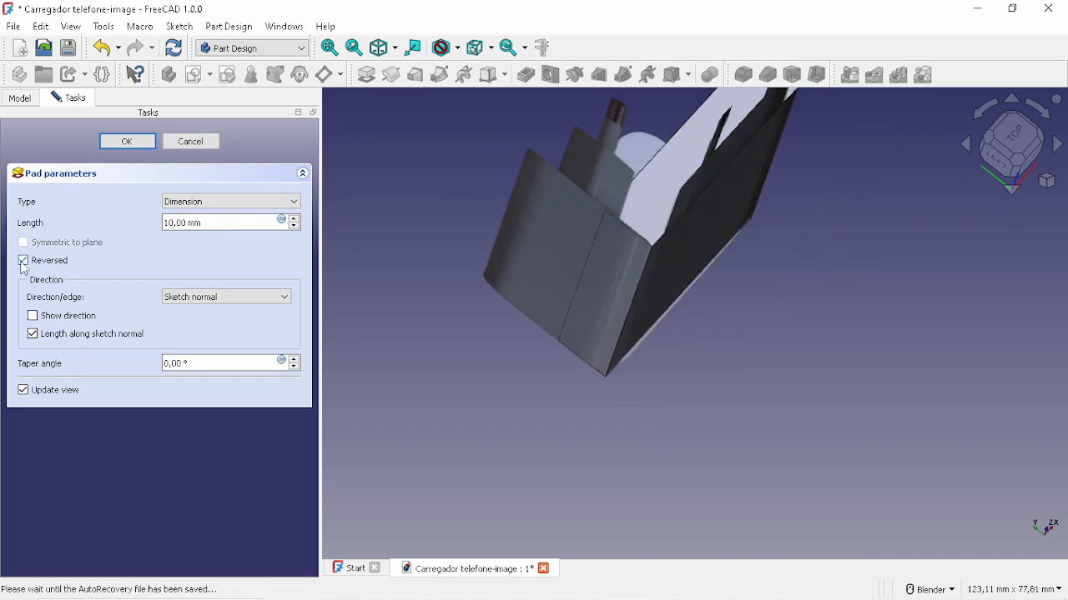
left_click(1000, 175)
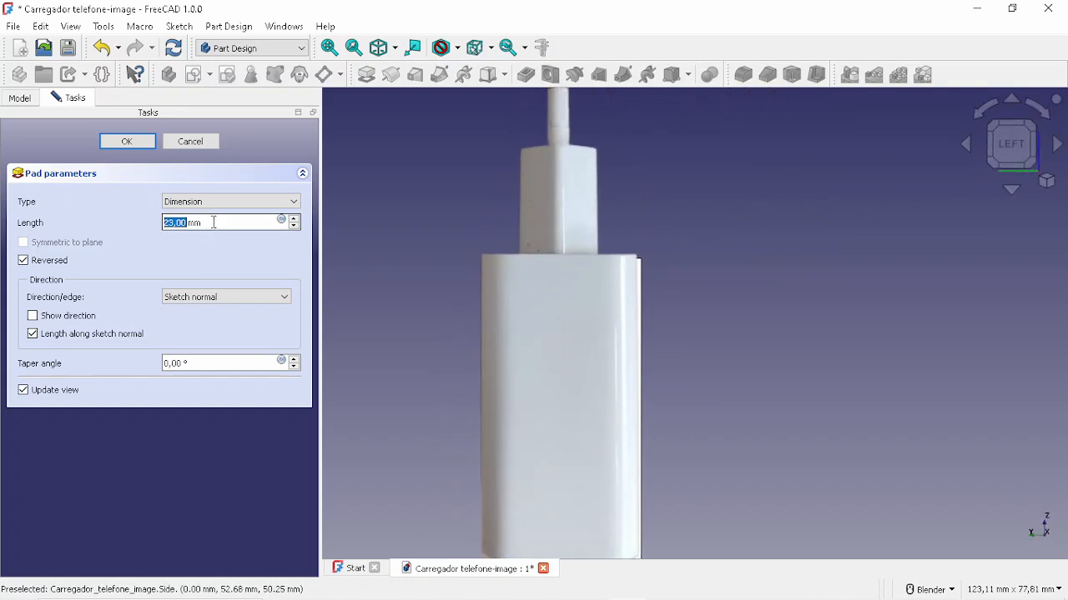
scroll(214, 222, "up", 4)
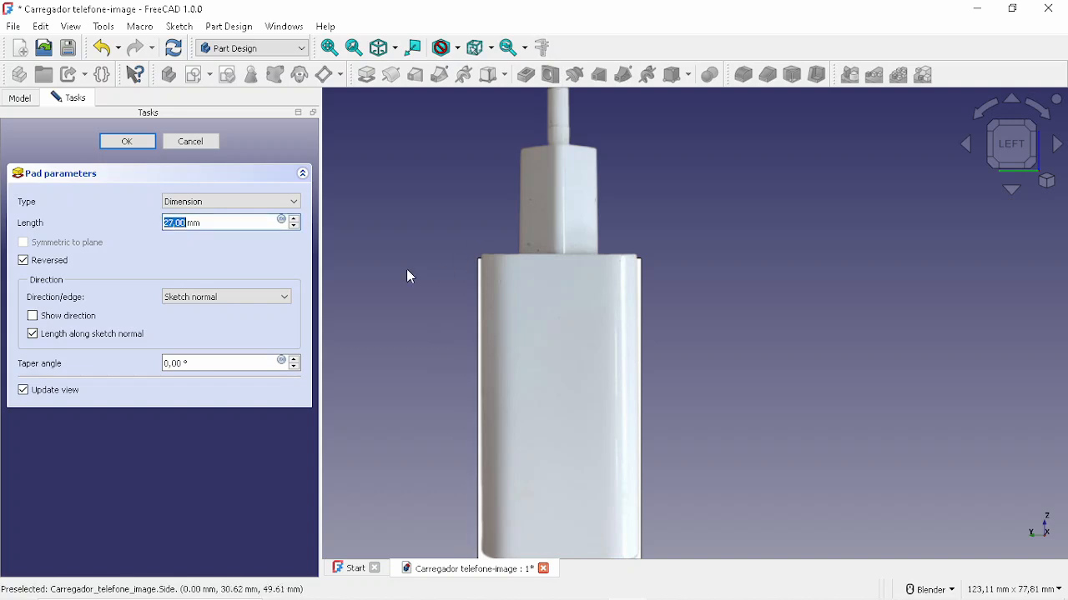
scroll(250, 221, "down", 6)
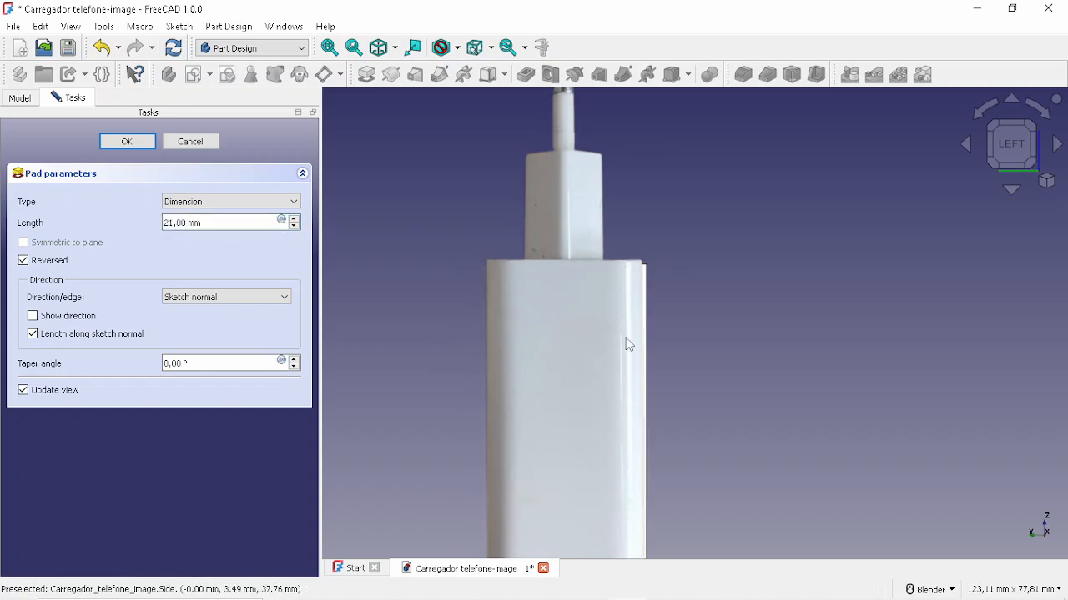
Set the draw style to Wireframe and view the pad from the right against the Side image.
middle_click_drag(592, 362, 847, 367)
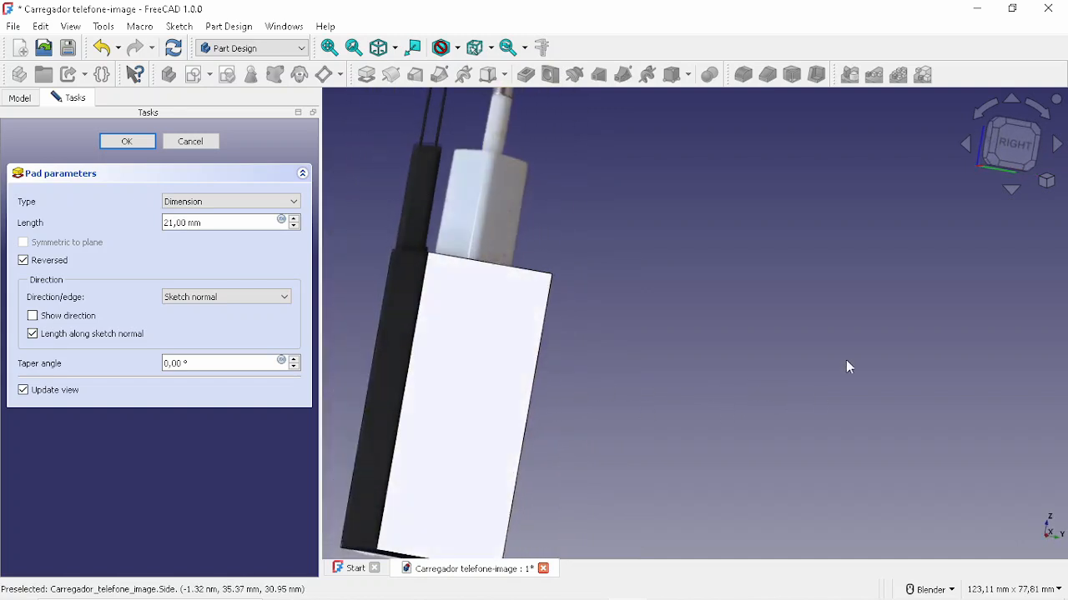
left_click(1012, 143)
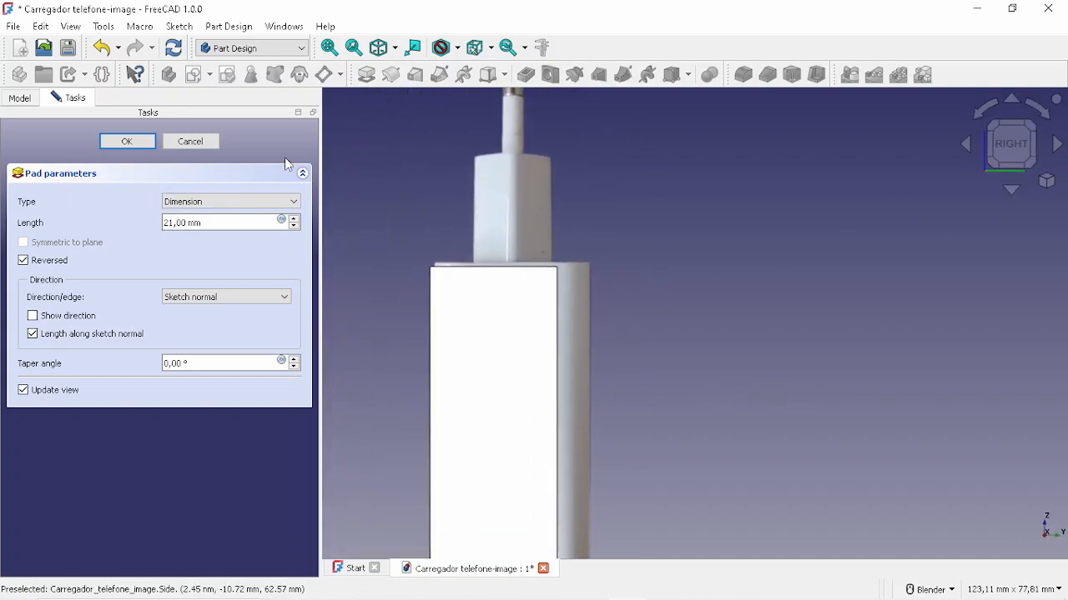
left_click(458, 47)
left_click(469, 88)
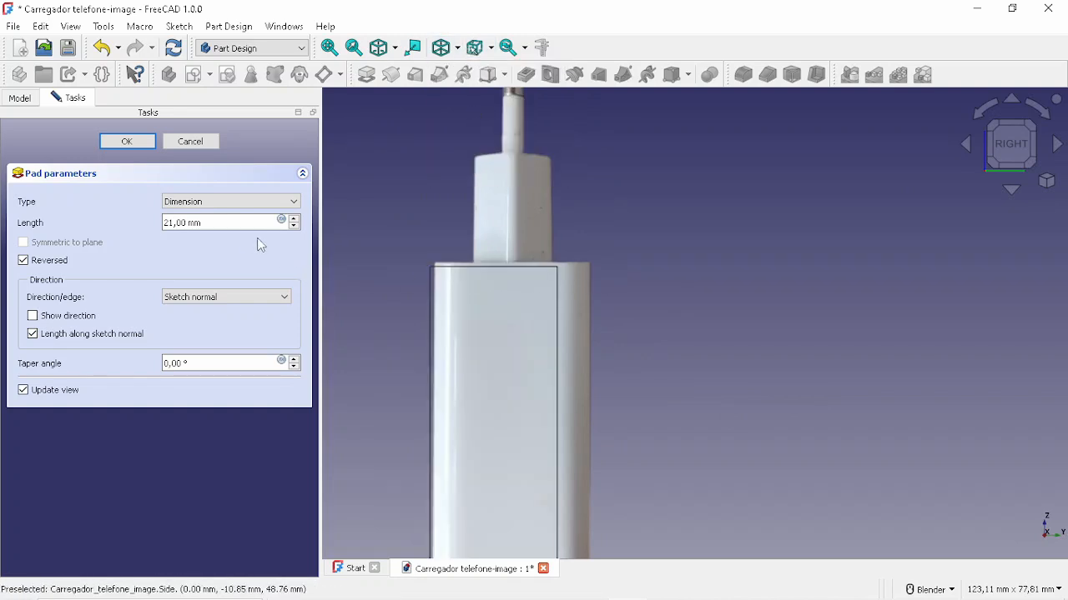
Set the reversed pad's length to 26 mm to match the charger body in the Side image and confirm it.
scroll(225, 219, "up", 4)
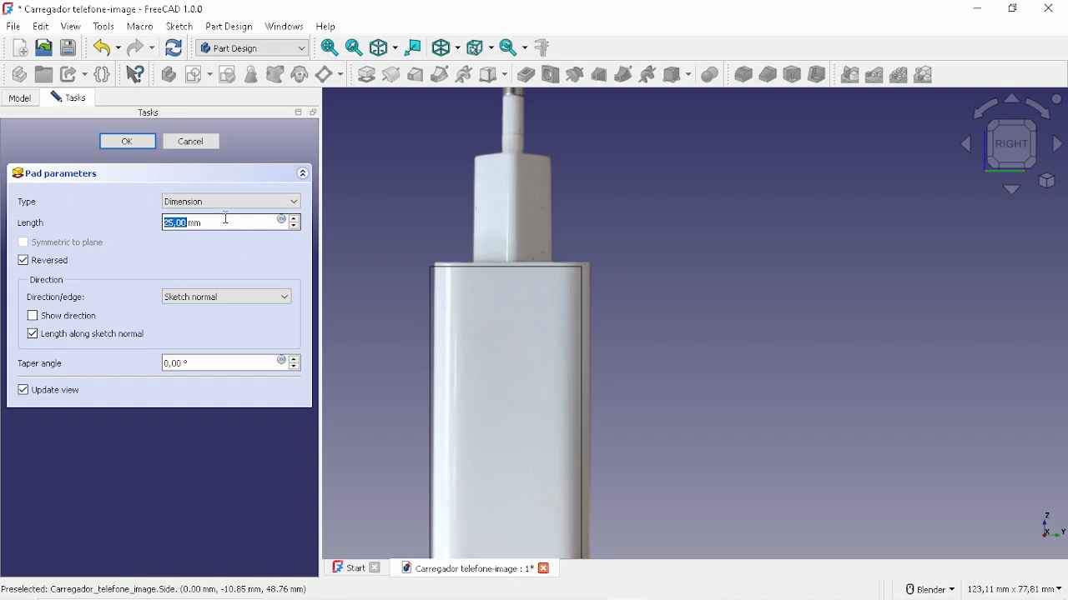
scroll(225, 219, "up", 1)
scroll(497, 310, "down", 1)
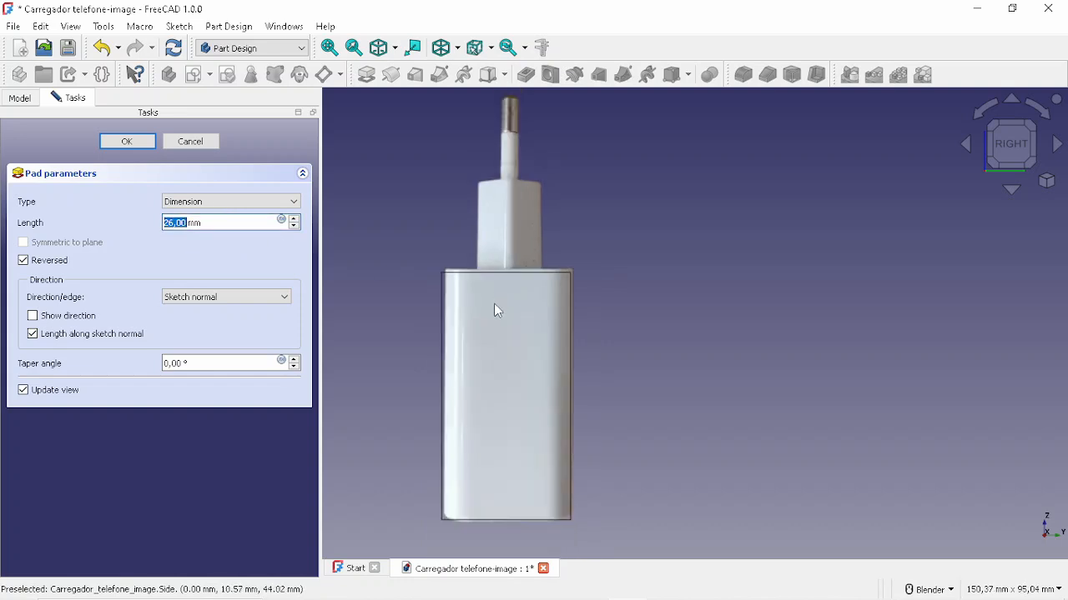
left_click(145, 143)
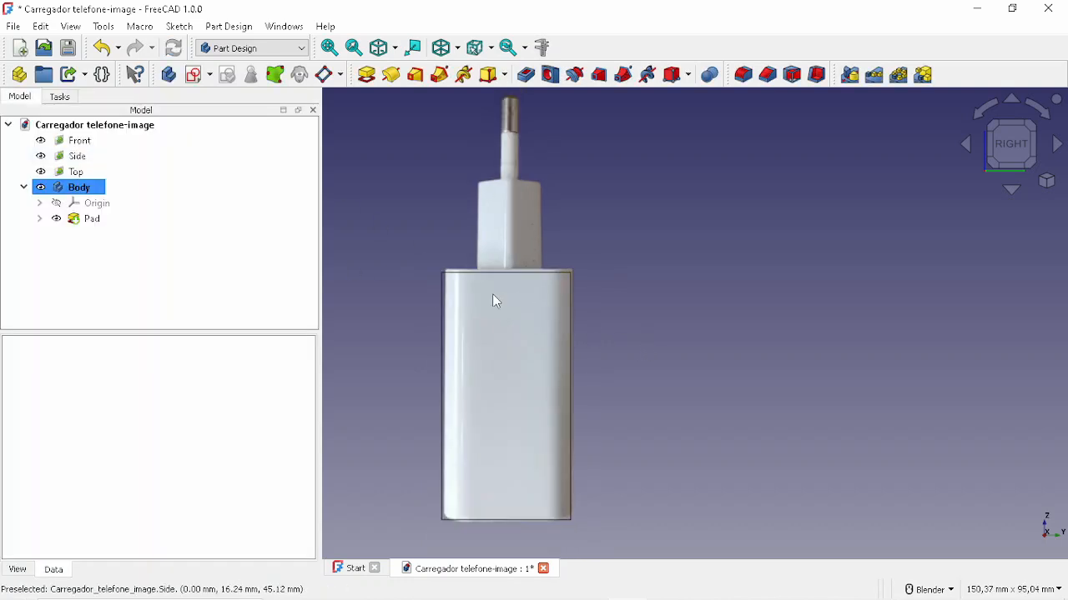
Check the pad's outline against the Side image and set the draw style to As is.
scroll(454, 278, "up", 7)
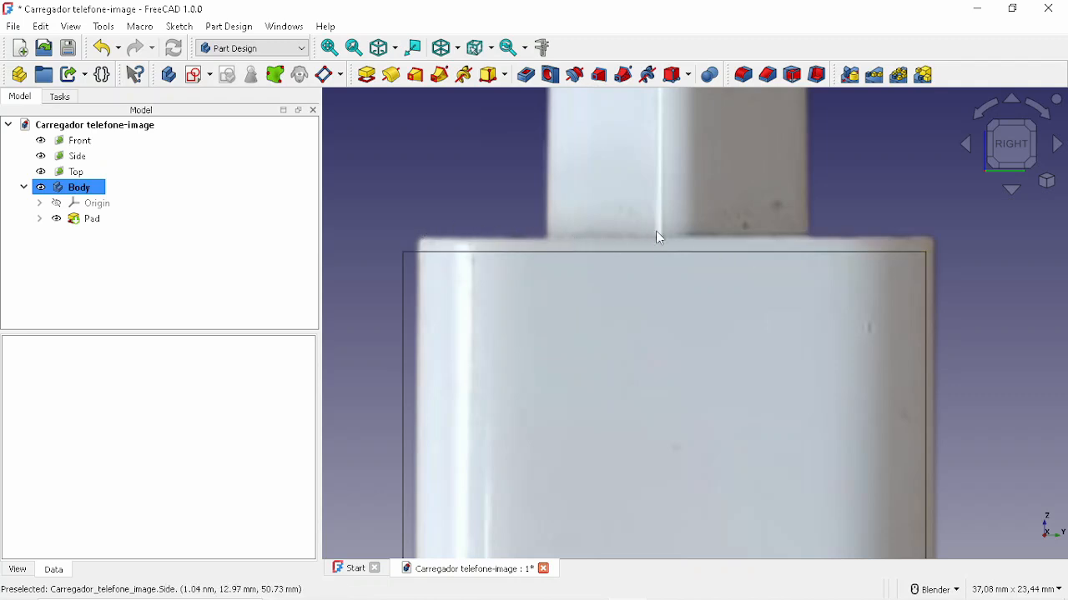
scroll(478, 197, "down", 3)
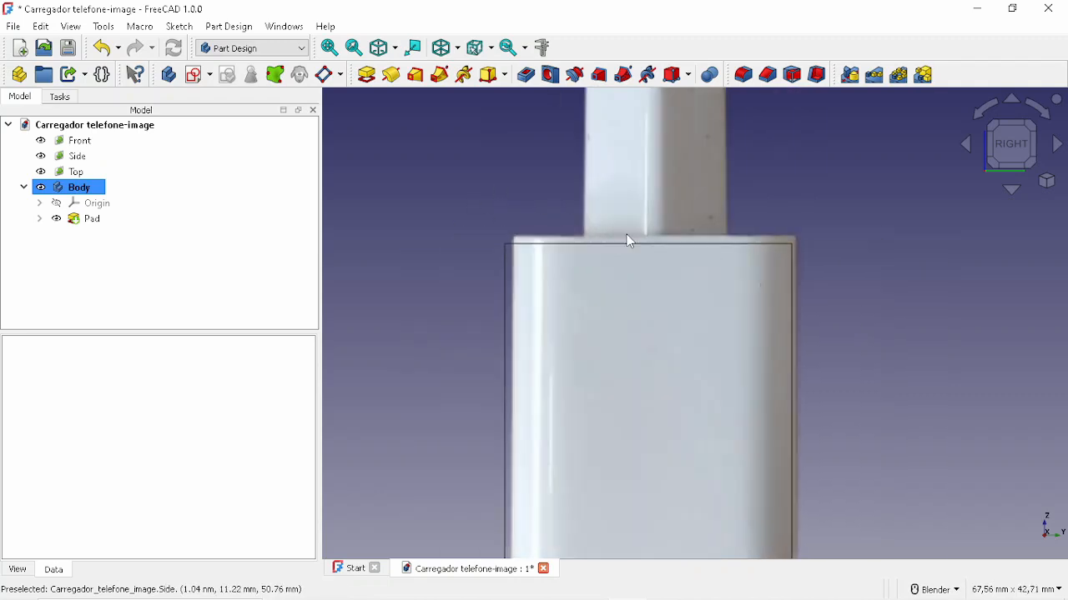
middle_click_drag(626, 239, 569, 290)
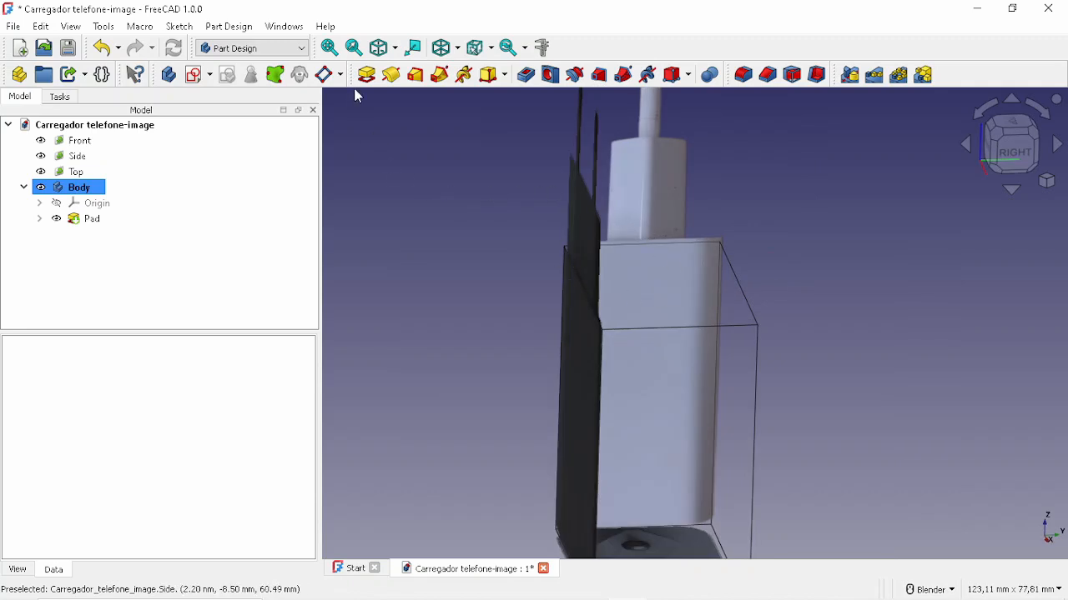
left_click(458, 51)
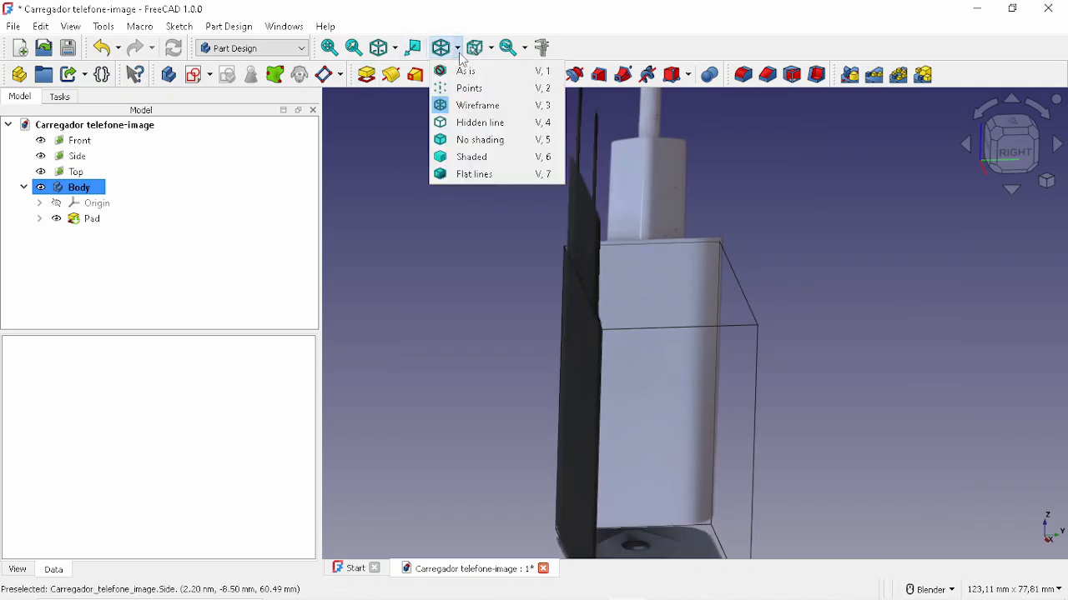
left_click(464, 69)
Create a new sketch on the pad's top face.
scroll(749, 473, "down", 3)
mouse_move(750, 483)
middle_mouse_down()
mouse_move(724, 434)
mouse_move(656, 382)
mouse_move(572, 400)
mouse_move(508, 446)
mouse_move(579, 405)
mouse_move(546, 345)
mouse_move(509, 346)
mouse_move(510, 273)
mouse_move(589, 326)
mouse_move(748, 345)
mouse_move(734, 370)
mouse_move(632, 360)
middle_mouse_up()
middle_click_drag(532, 331, 534, 375)
left_click(606, 336)
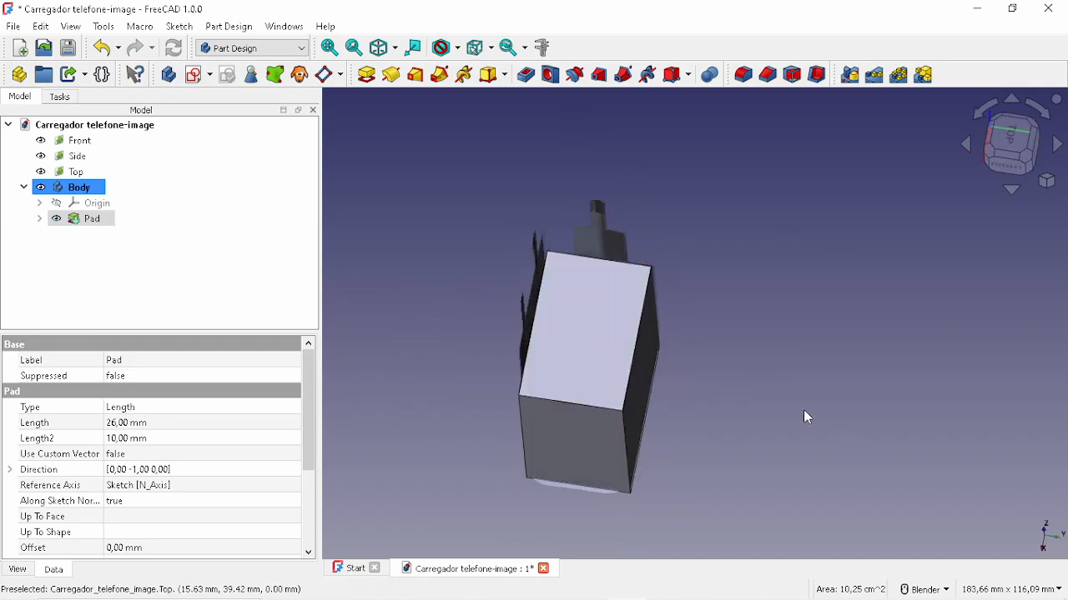
left_click(586, 324)
left_click(199, 74)
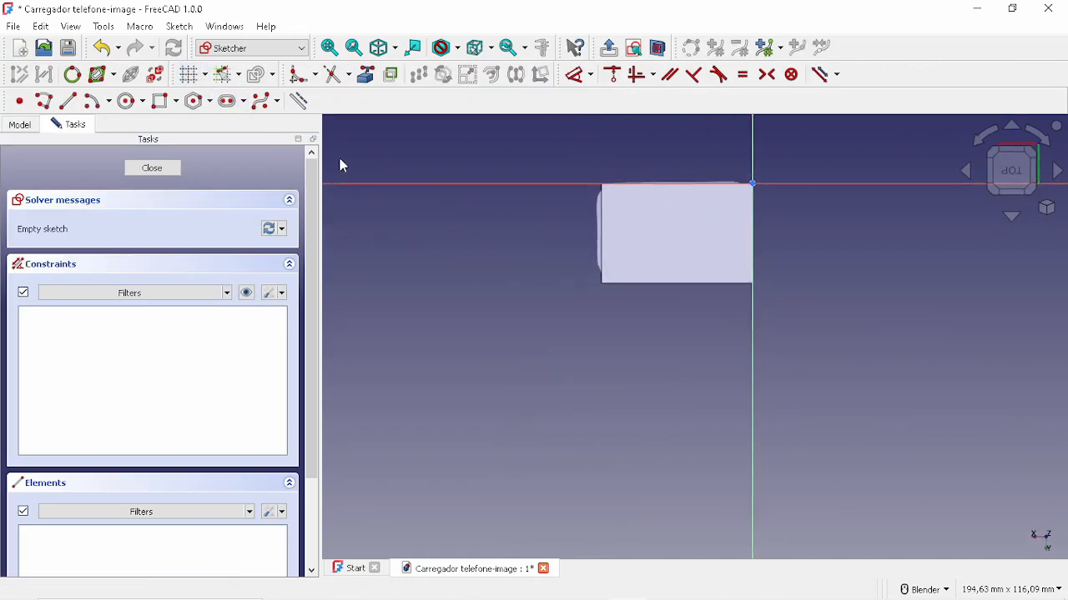
Set the draw style to Wireframe to compare the pad with the Top image, and close the empty sketch.
scroll(743, 175, "up", 3)
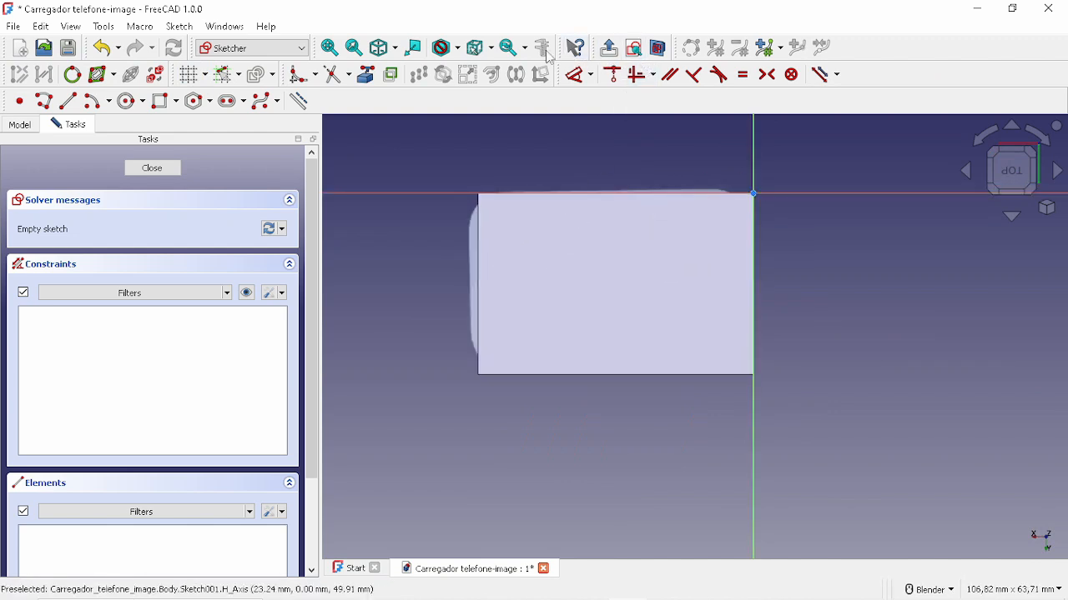
left_click(444, 46)
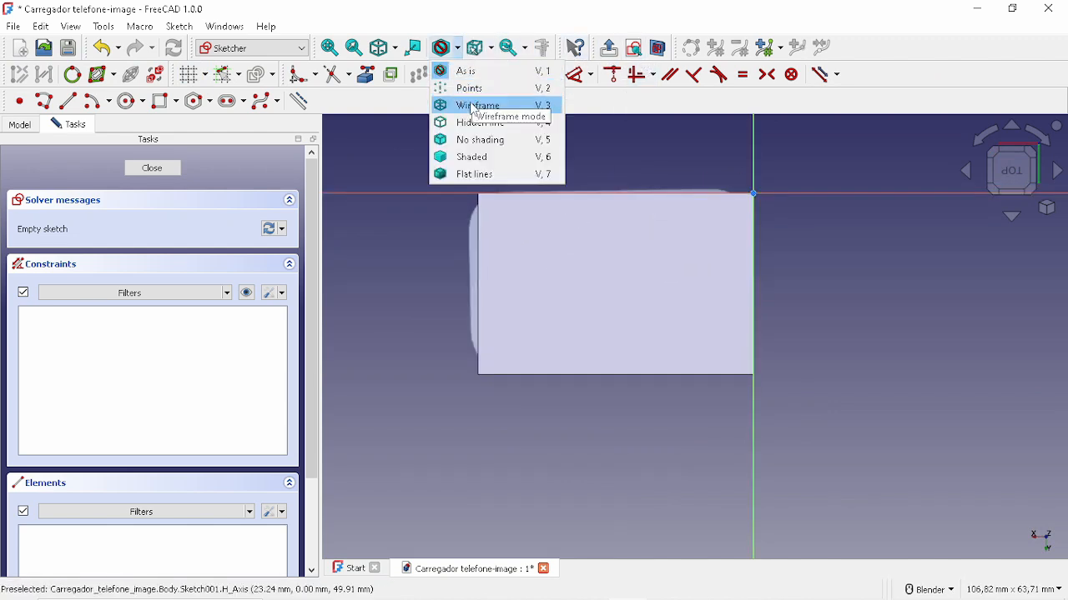
left_click(473, 107)
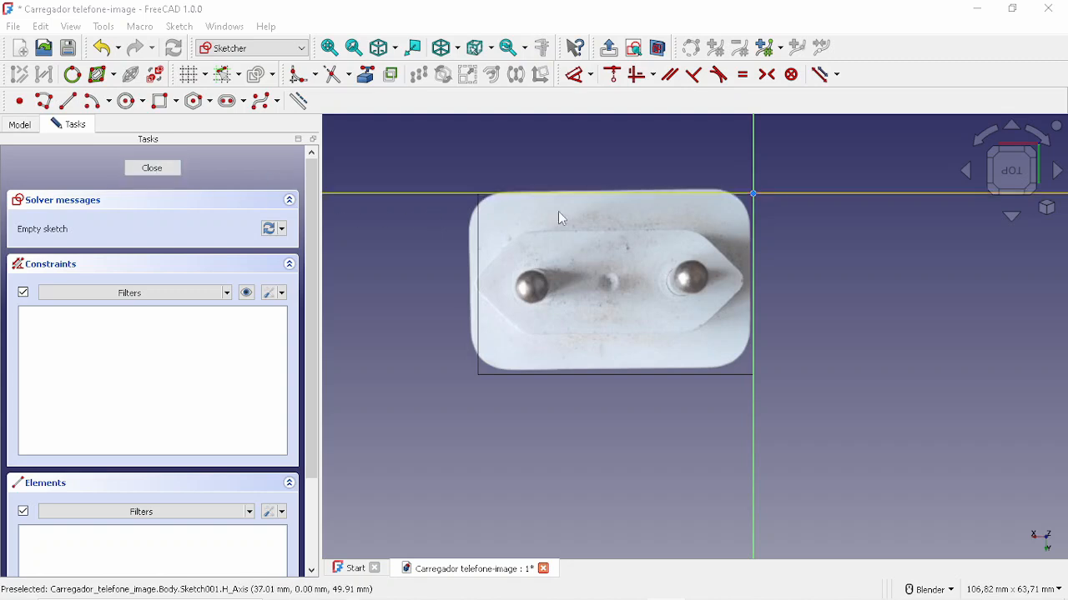
left_click(152, 169)
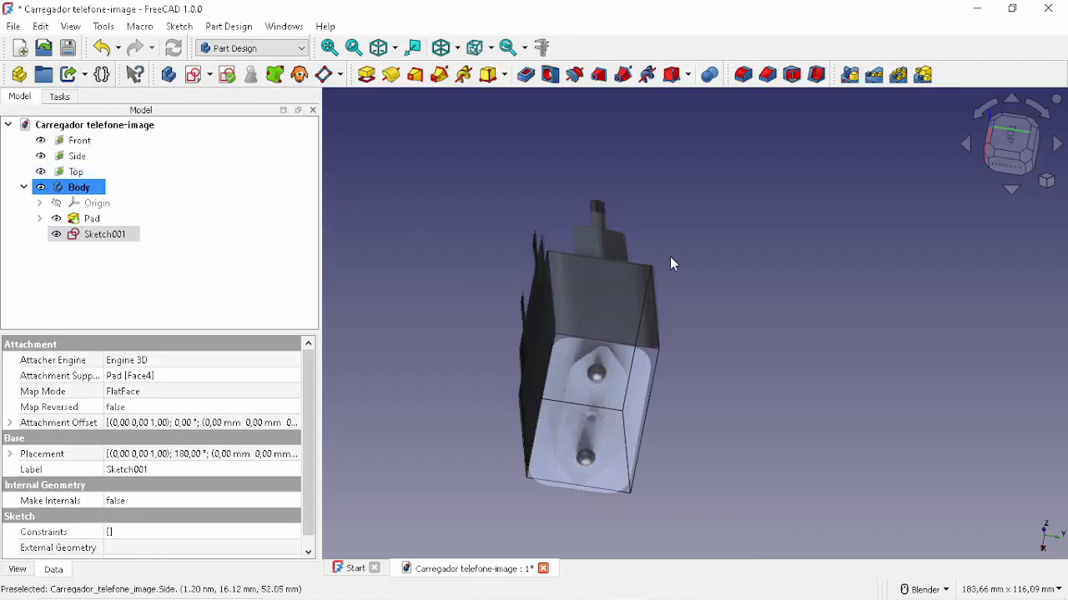
View the model from the top and show the body's Origin as an alignment reference.
mouse_move(670, 262)
middle_mouse_down()
mouse_move(729, 286)
mouse_move(963, 164)
middle_mouse_up()
left_click(1007, 140)
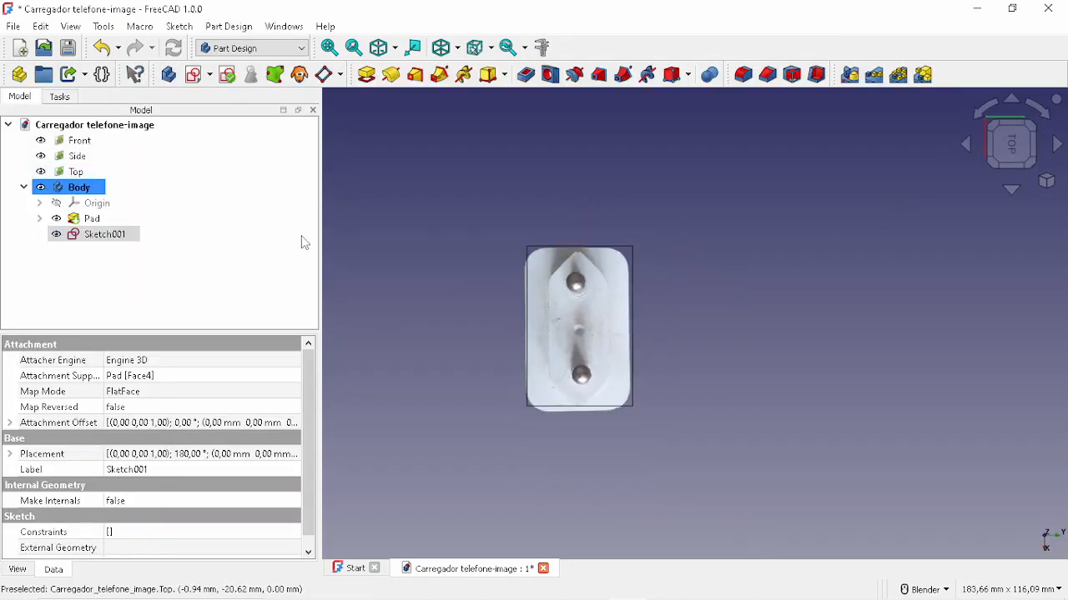
left_click(57, 204)
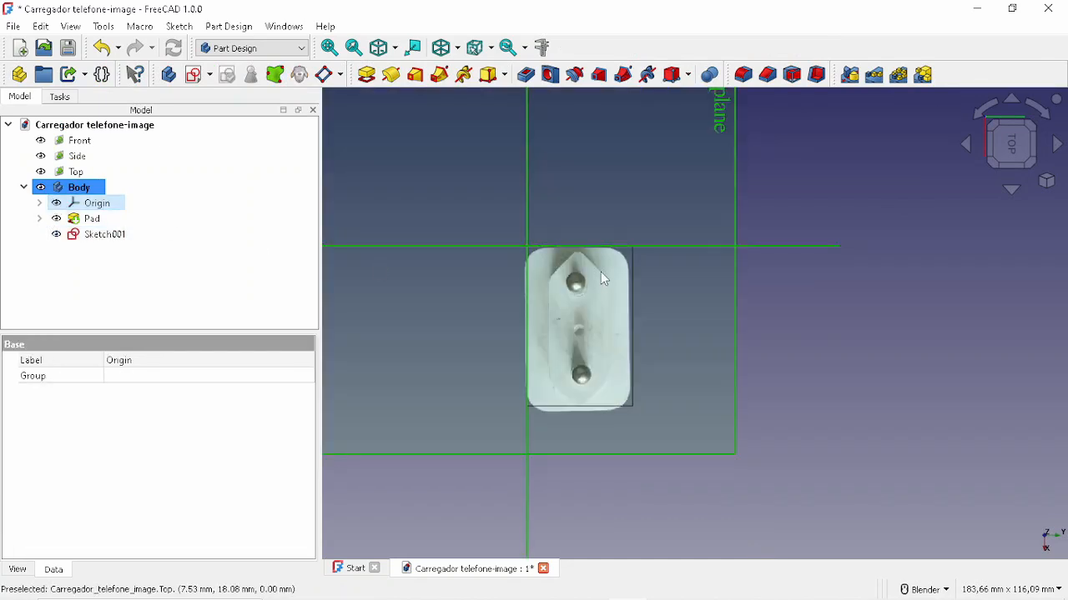
scroll(563, 251, "up", 3)
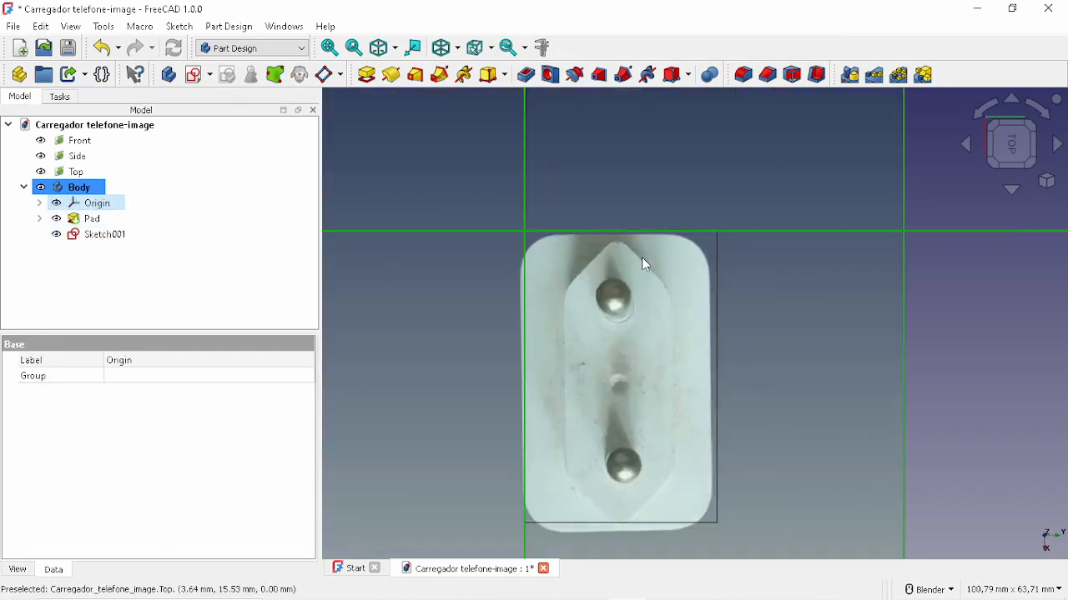
Align the Top image with the pad by setting its X distance to 11,5 mm and Y distance to -14,5 mm.
double_click(79, 174)
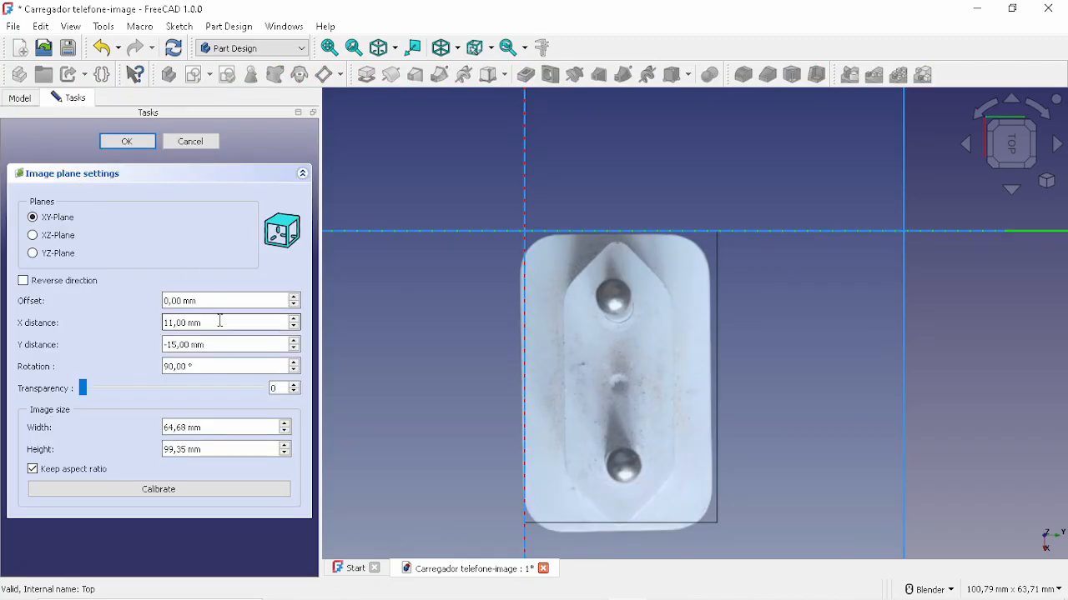
scroll(220, 322, "up", 1)
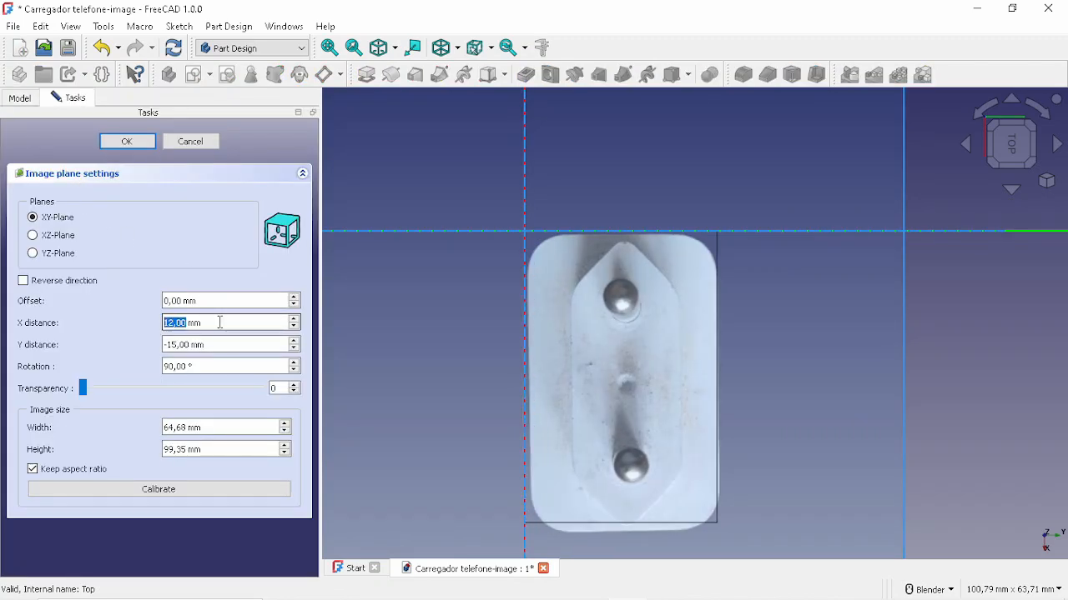
scroll(220, 322, "down", 1)
left_click(211, 342)
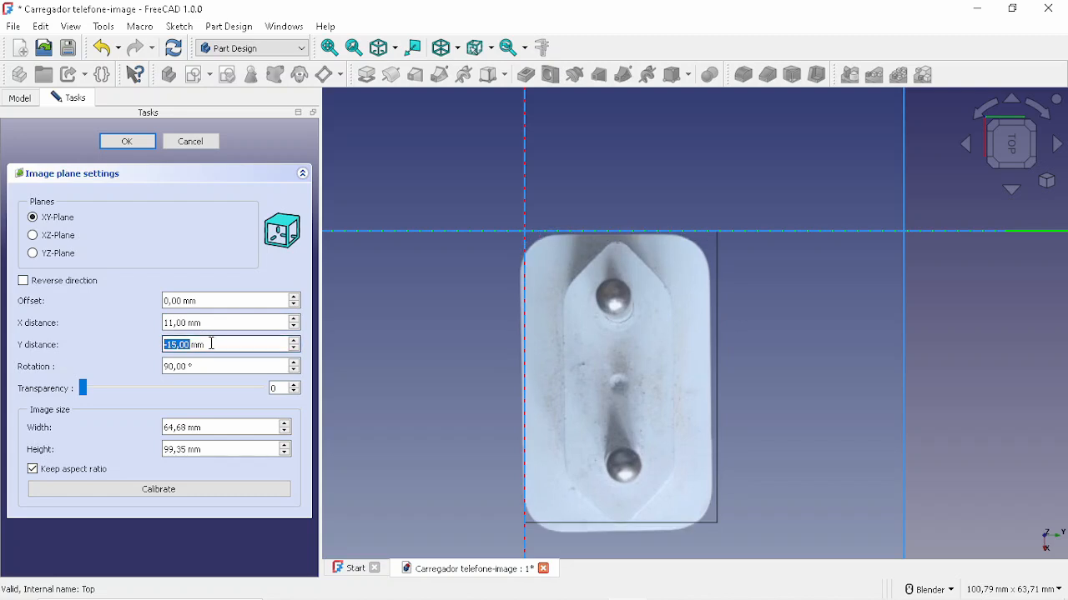
type("-15,5")
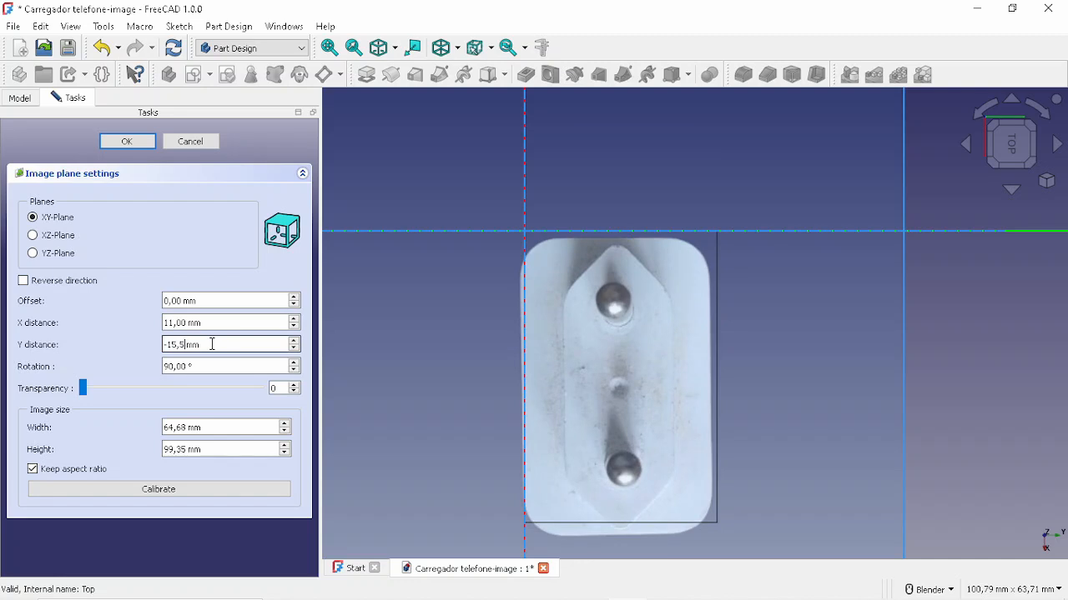
key("BackSpace")
key("BackSpace")
type("4,5")
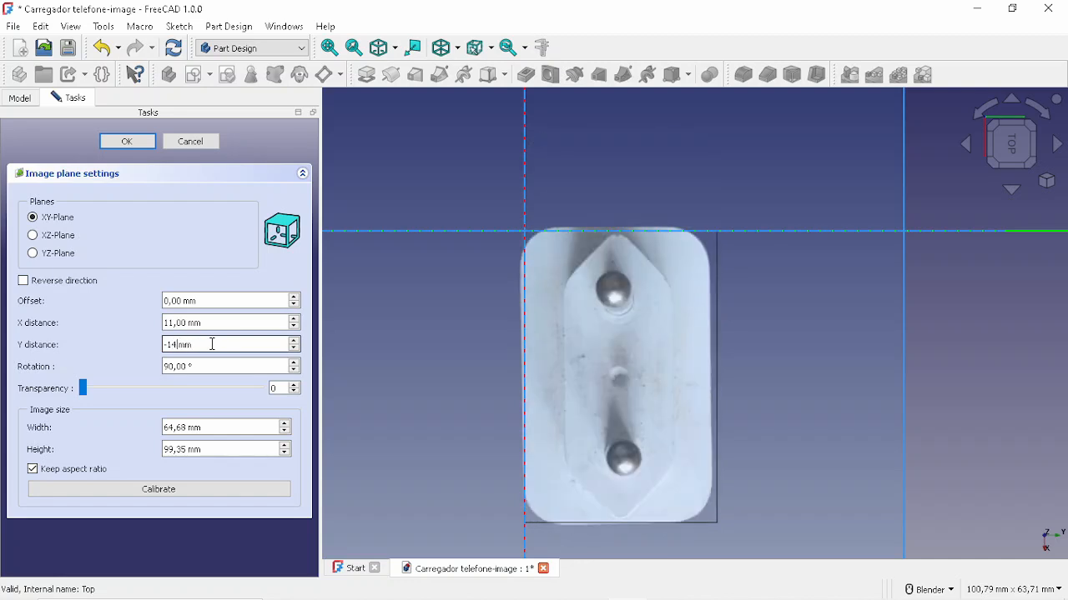
scroll(200, 322, "up", 1)
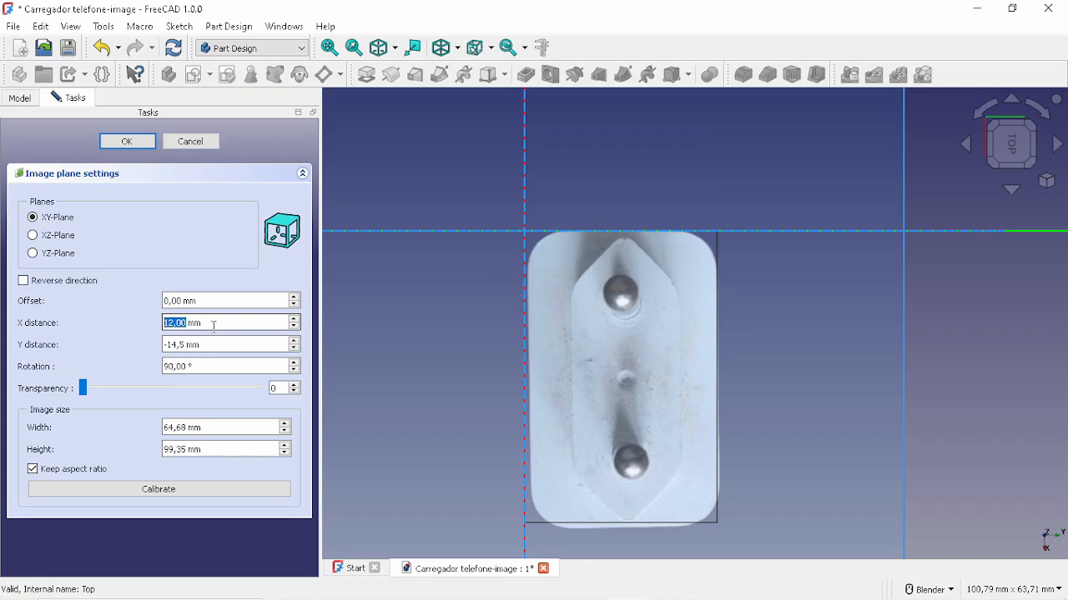
type("11,5")
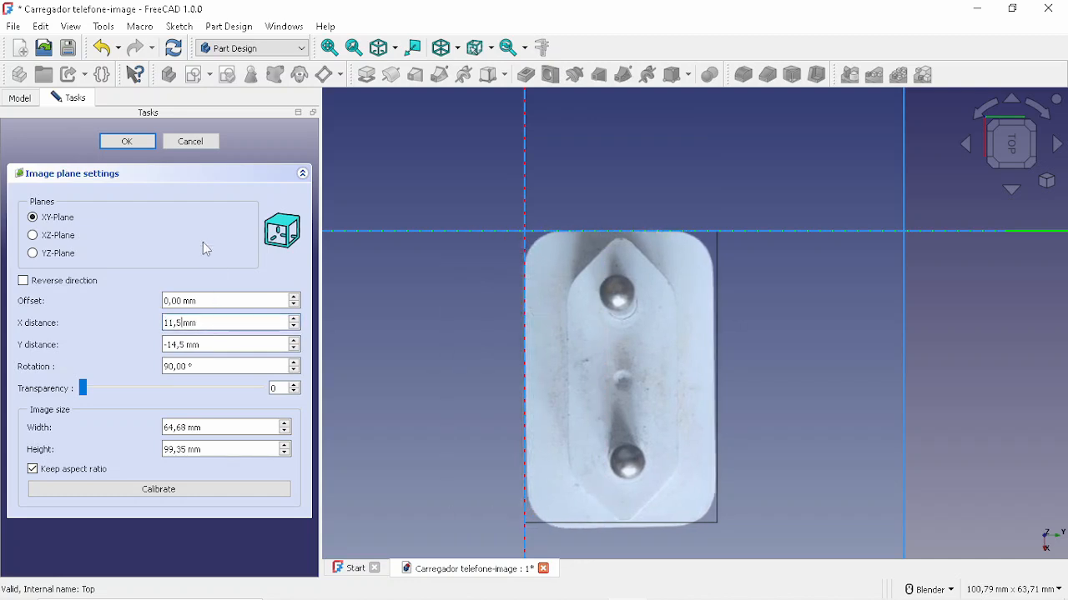
left_click(126, 141)
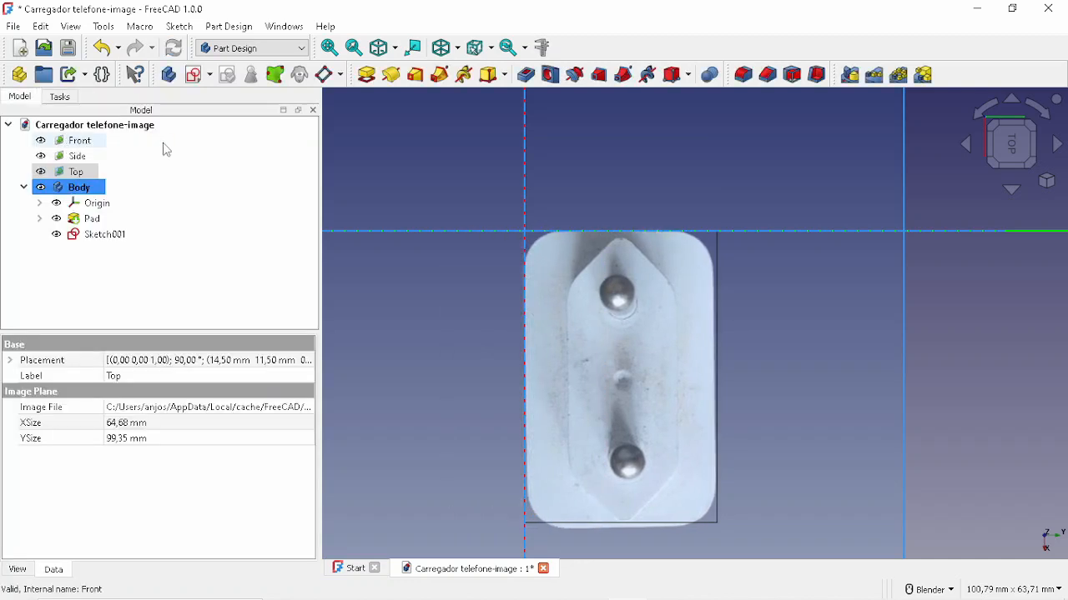
Hide the body's Origin.
key("3")
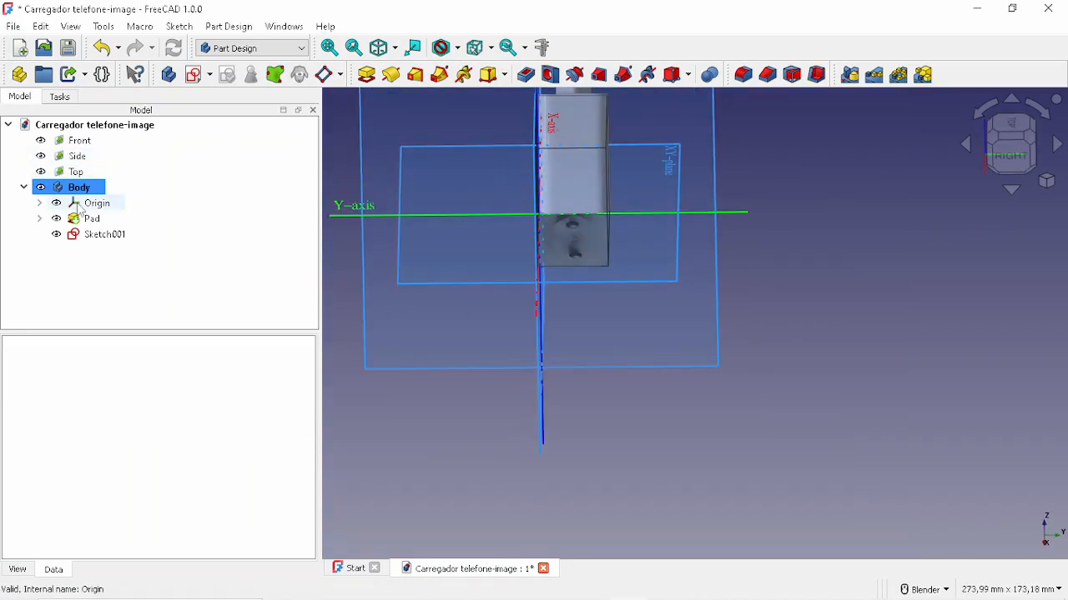
left_click(56, 202)
middle_click_drag(493, 212, 513, 298, "shift")
middle_click_drag(625, 298, 621, 323)
scroll(608, 232, "up", 1)
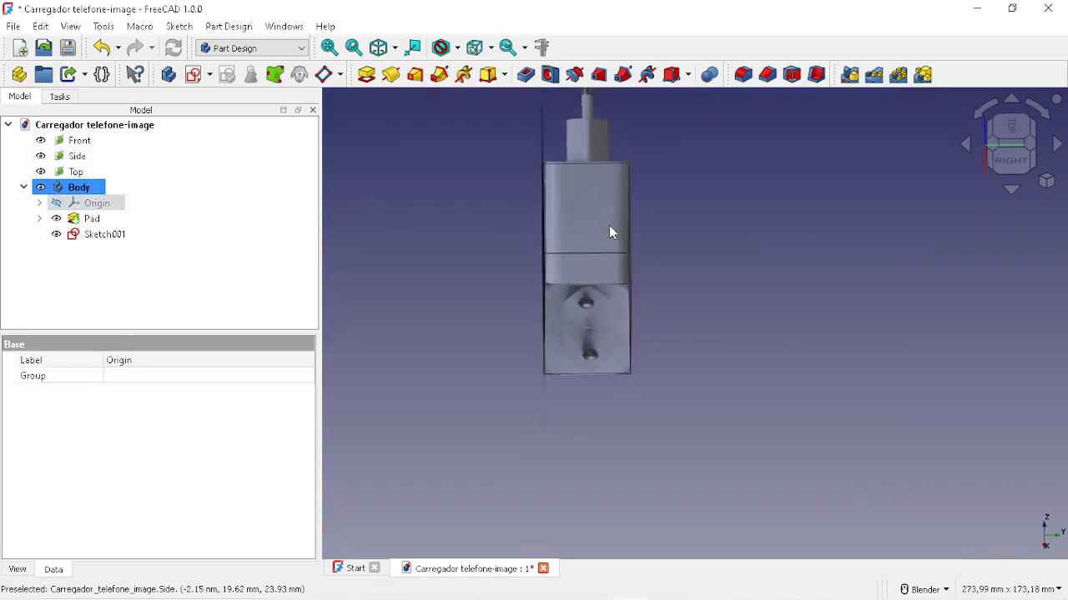
middle_click_drag(608, 232, 638, 252)
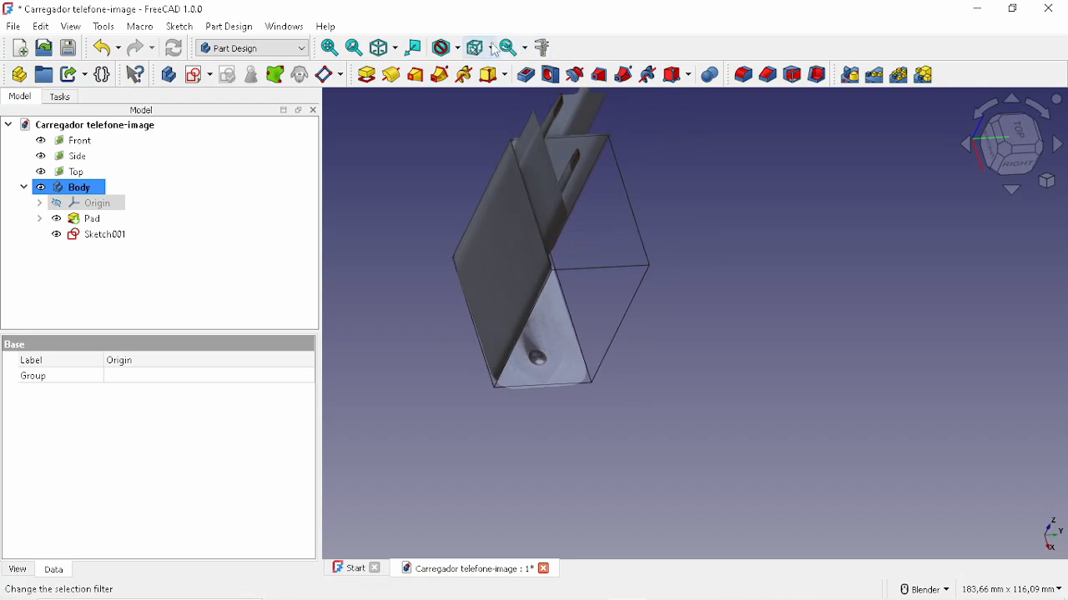
Set the draw style to Flat lines so the pad is displayed with solid faces.
left_click(458, 48)
left_click(461, 72)
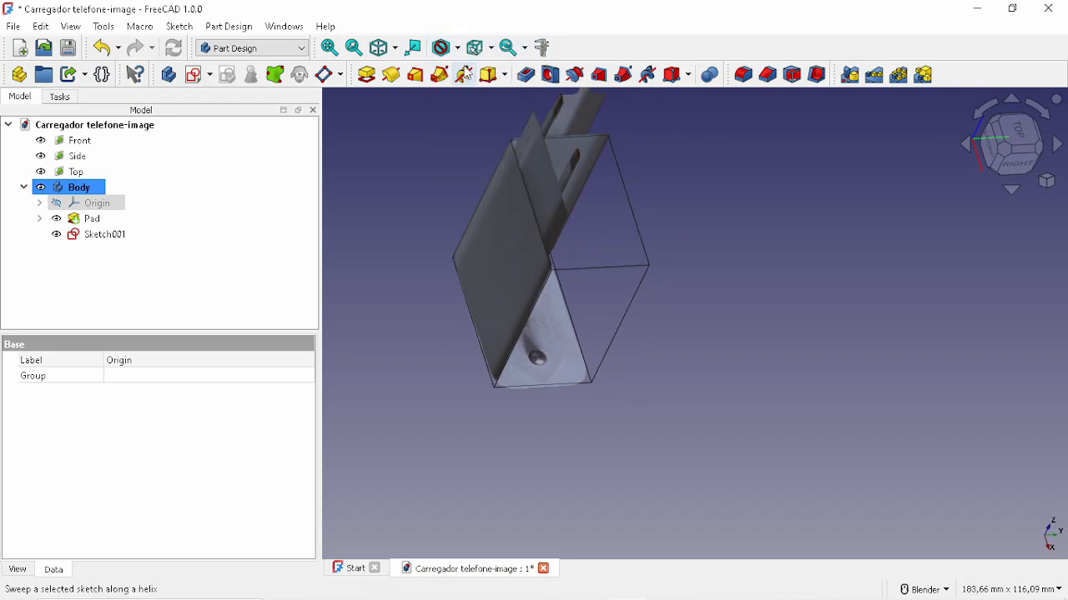
left_click(458, 47)
left_click(673, 198)
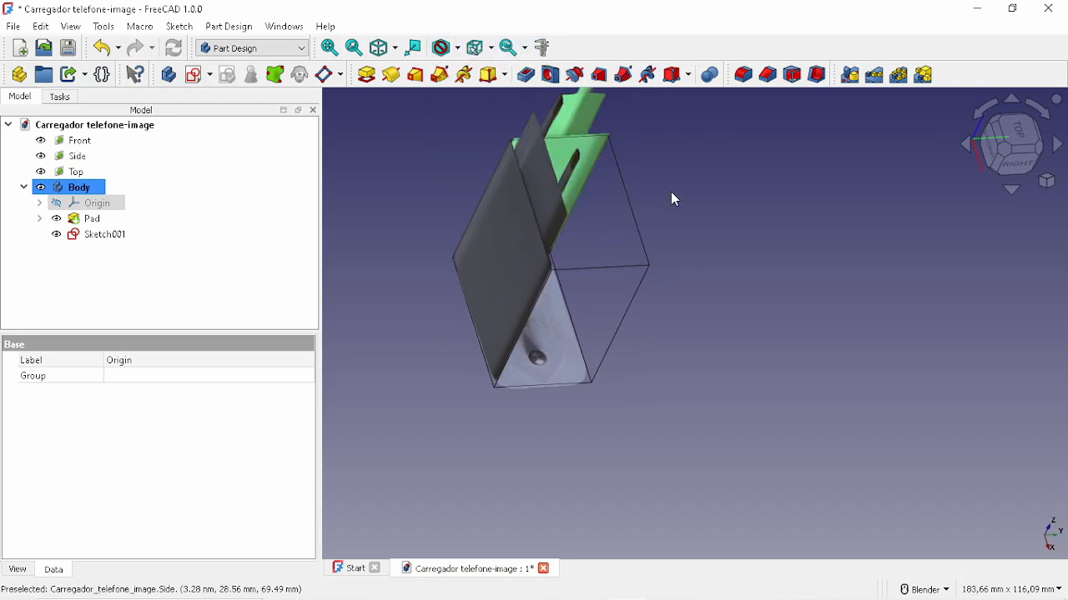
left_click(673, 198)
middle_click_drag(674, 199, 623, 266)
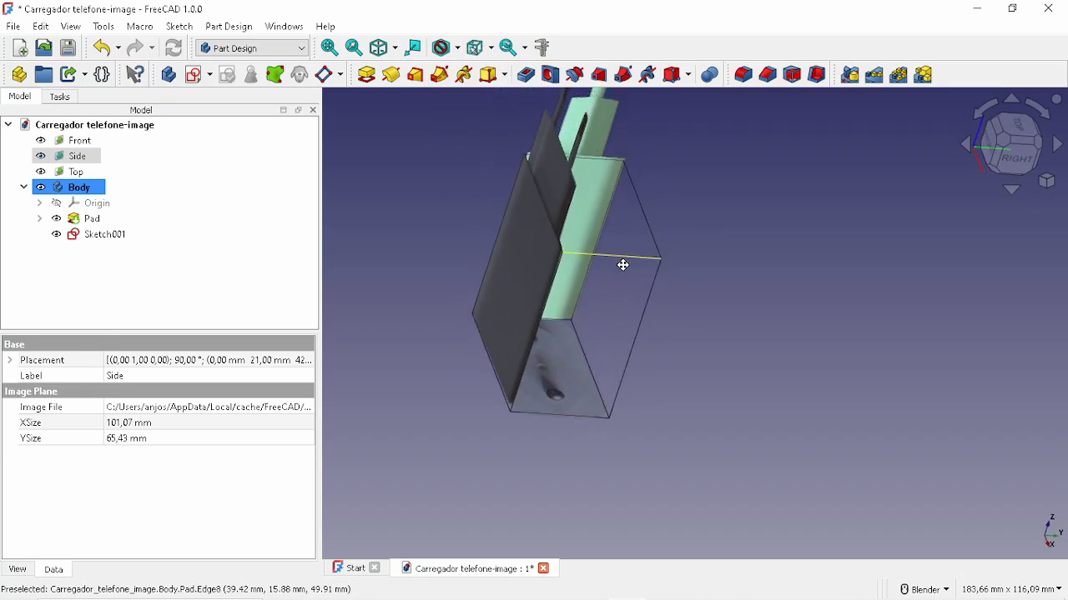
left_click(462, 51)
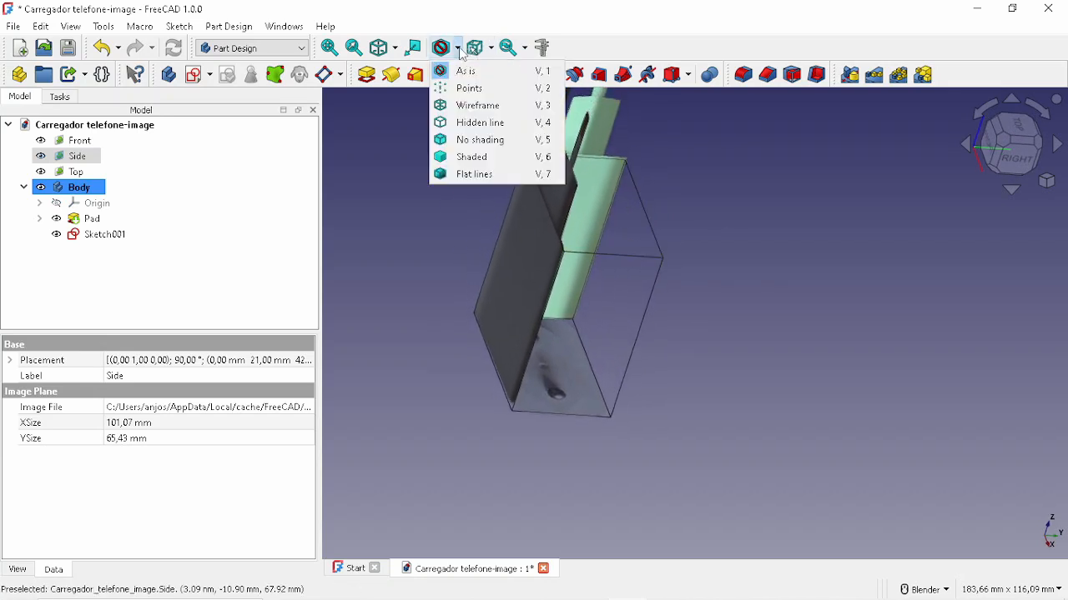
left_click(472, 175)
left_click(753, 231)
middle_click_drag(753, 231, 654, 215)
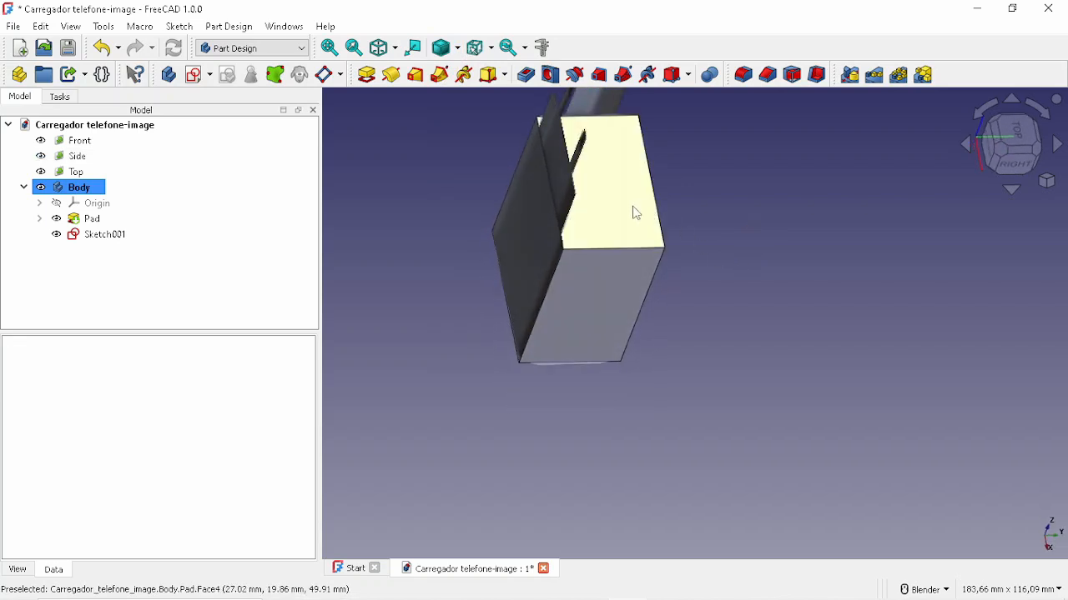
Reopen the empty sketch on the pad's top face for editing.
left_click(630, 215)
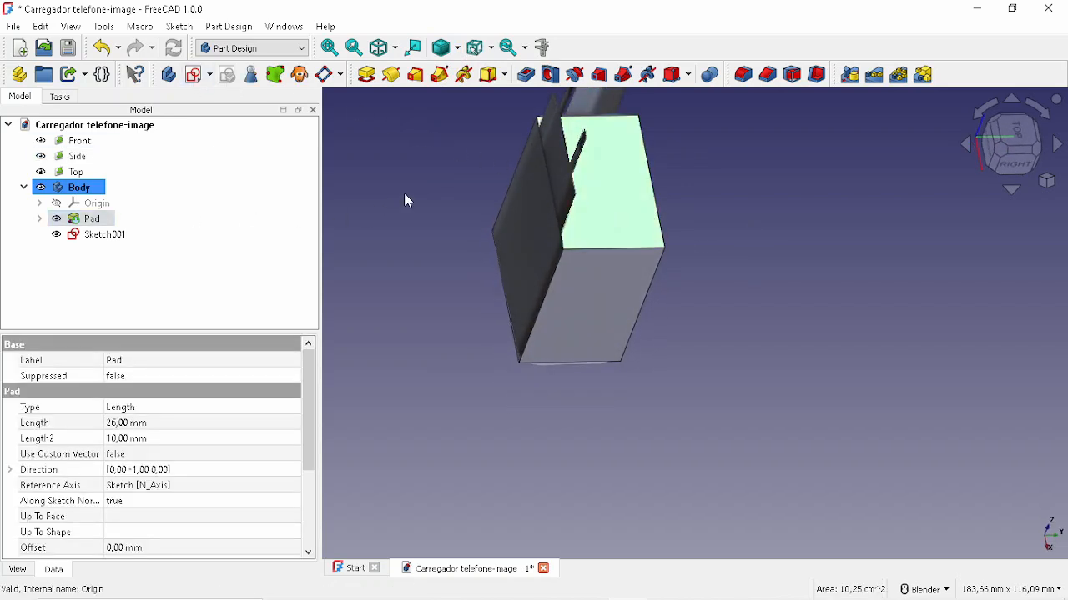
left_click(445, 190)
double_click(103, 236)
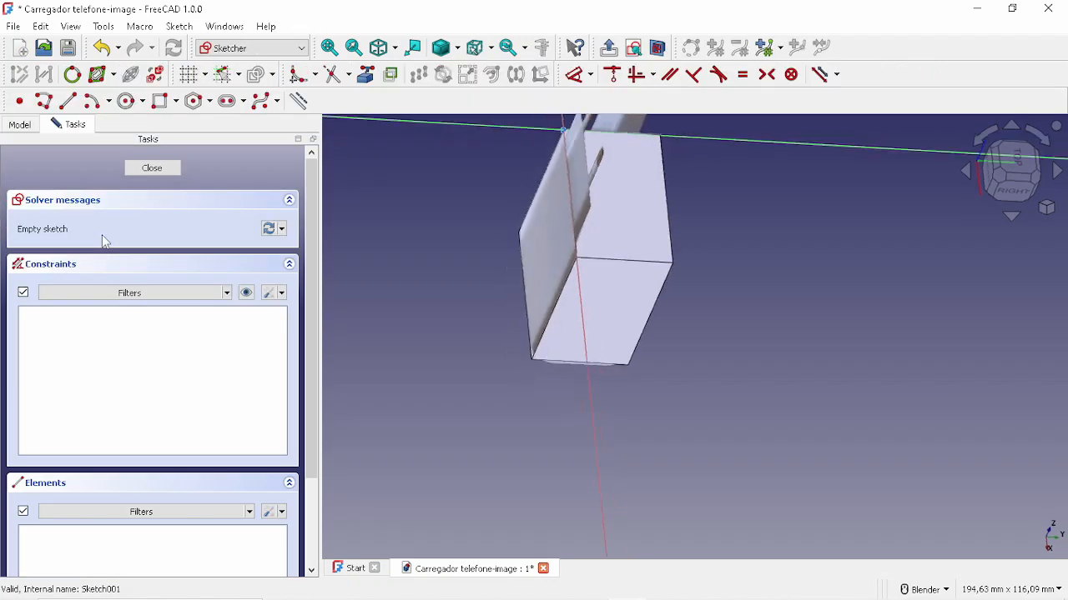
scroll(918, 244, "up", 3)
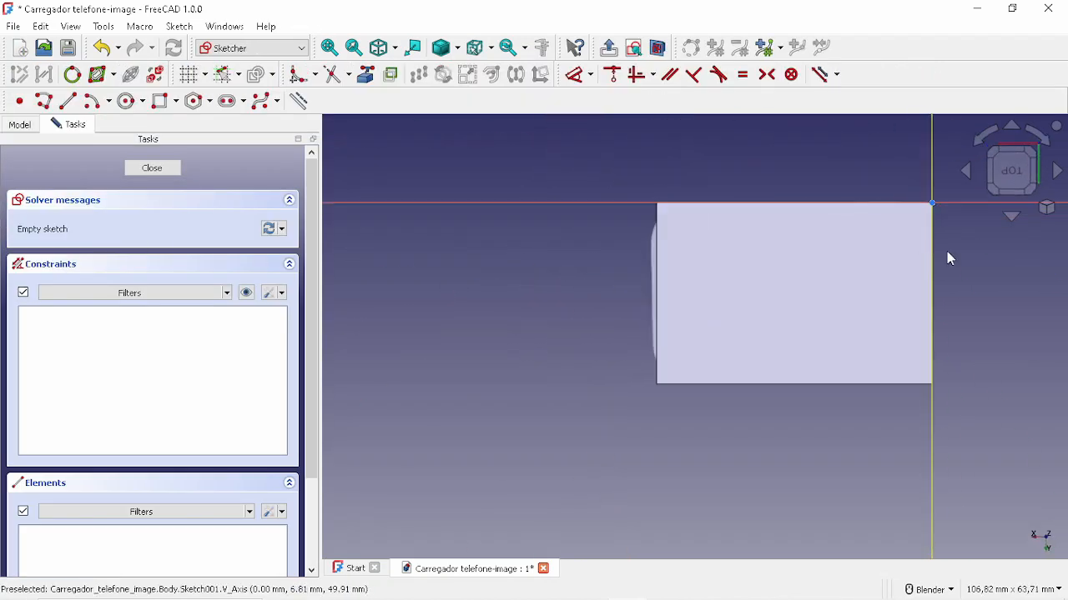
Set the draw style to Wireframe so the top reference image shows through the pad.
middle_click_drag(946, 255, 817, 264, "shift")
left_click(456, 47)
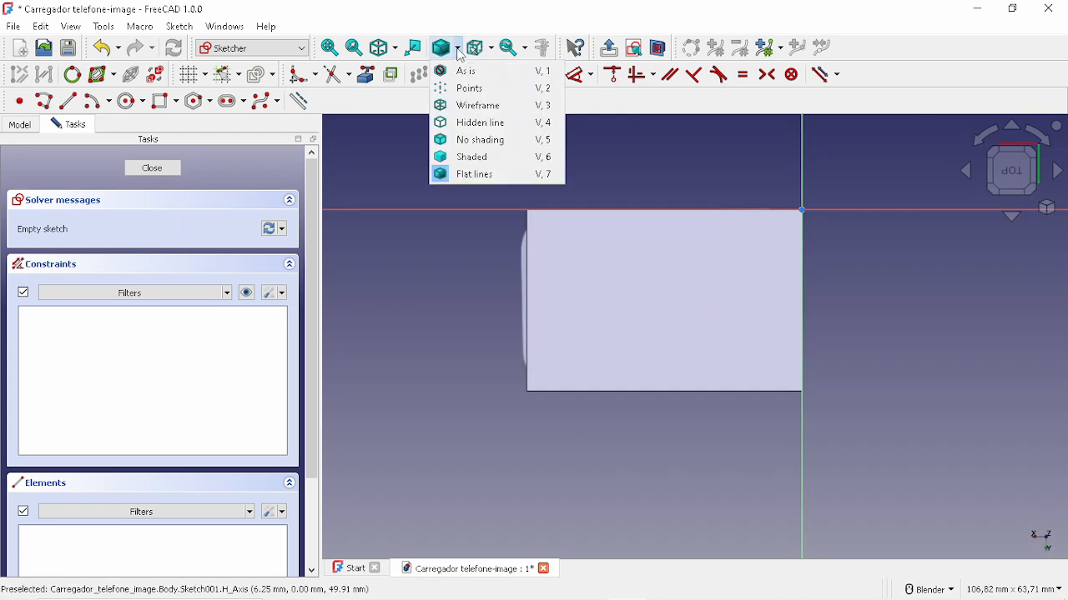
left_click(471, 104)
scroll(630, 254, "up", 1)
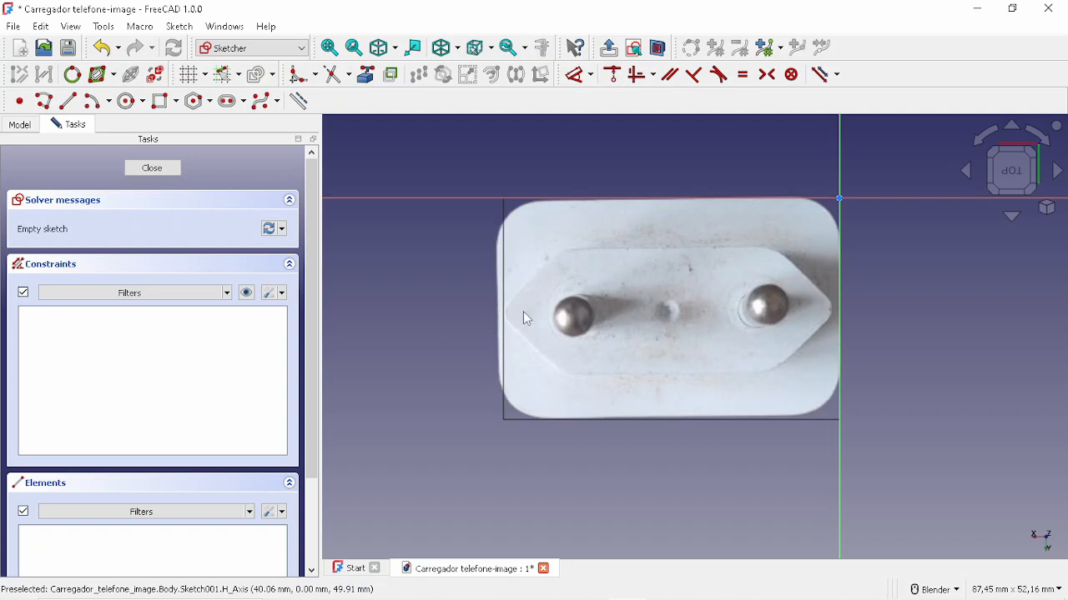
Trace the plug base's upper outline with a polyline: a slanted edge about 8.6 mm long, a horizontal edge about 25 mm long, and another slanted edge.
left_click(46, 101)
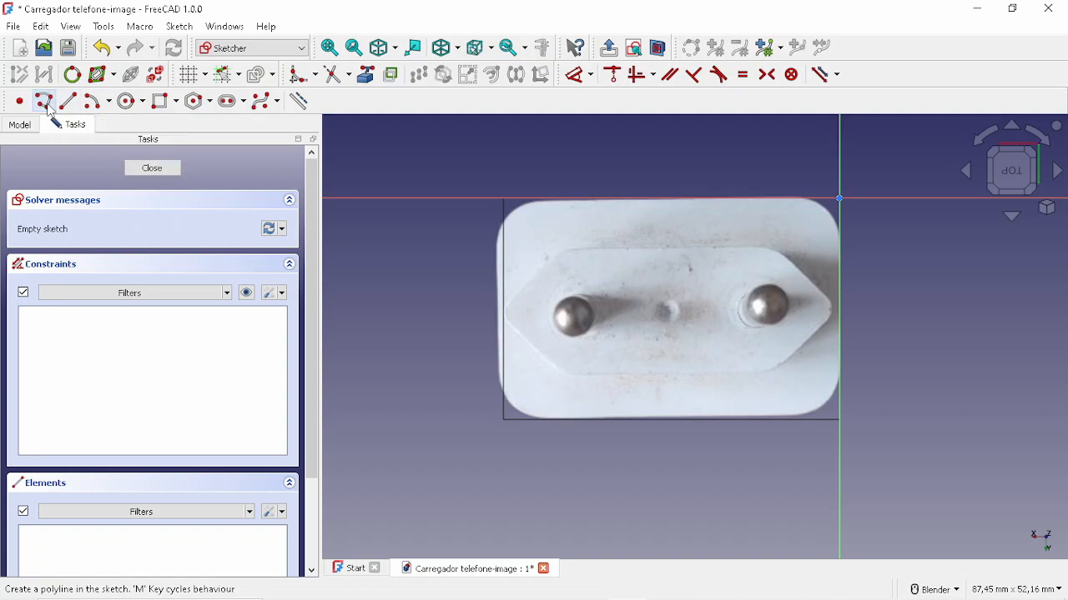
scroll(534, 307, "up", 5)
left_click(481, 299)
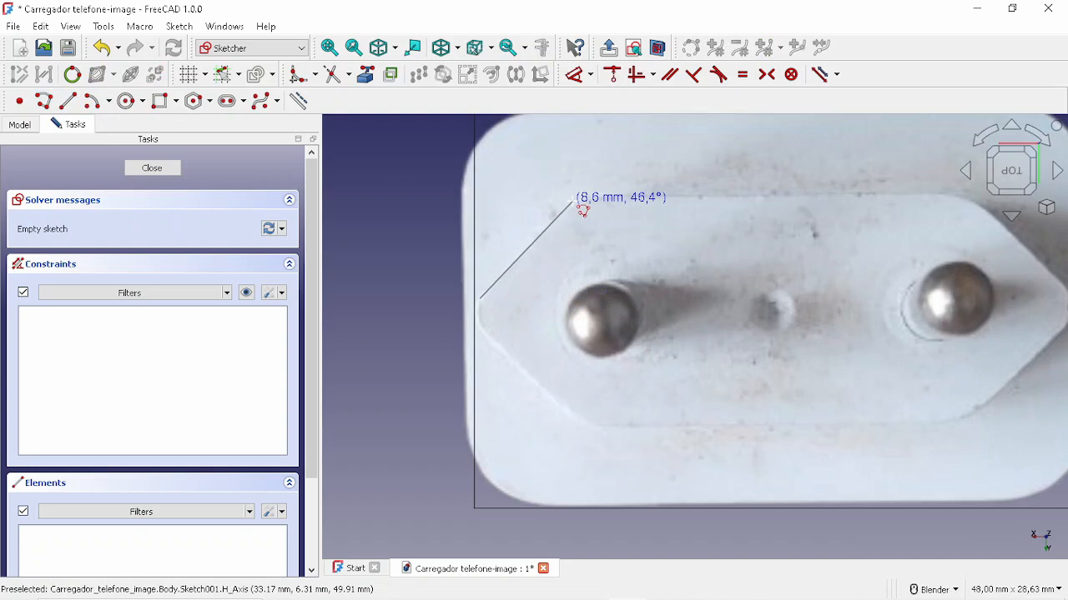
left_click(574, 201)
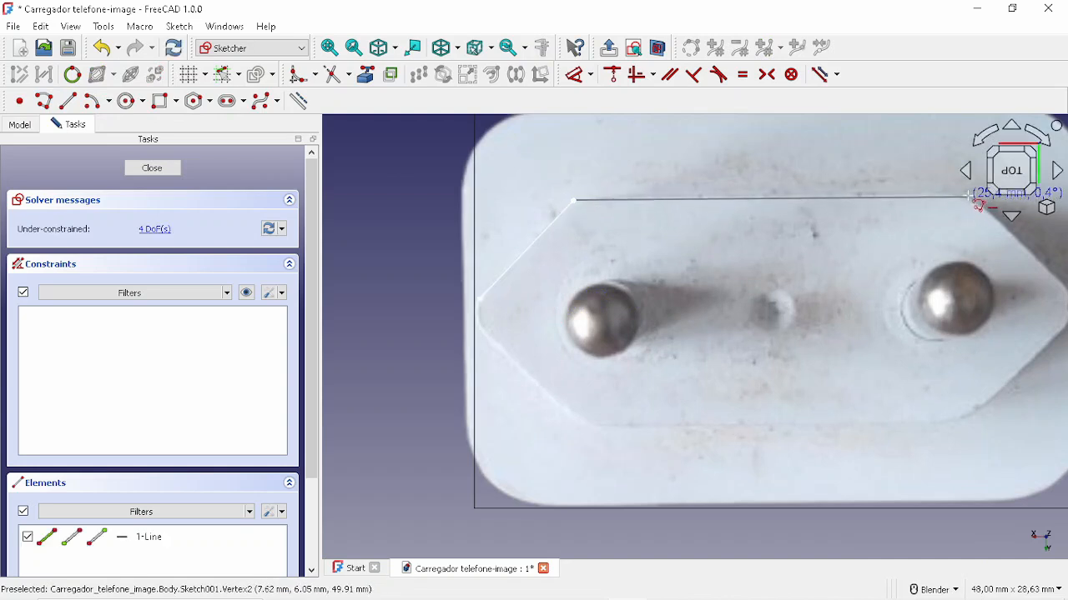
left_click(965, 195)
middle_click_drag(944, 209, 707, 217, "shift")
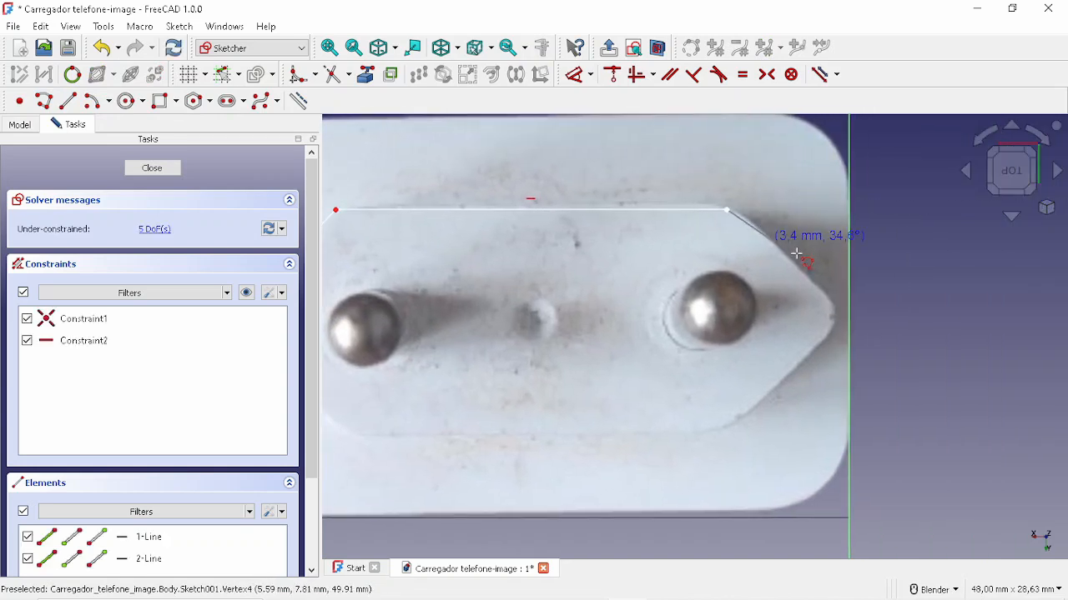
left_click(827, 296)
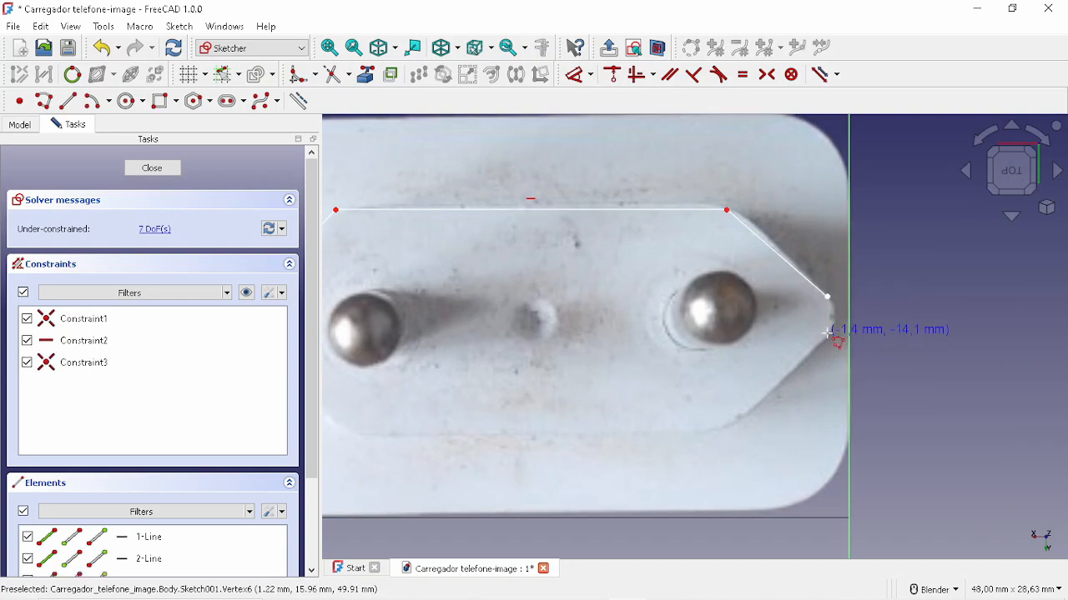
Trace the plug base's lower outline with a second polyline of two slanted edges and a horizontal one, leaving both end tips open.
left_click(826, 333)
left_click(733, 429)
scroll(732, 429, "down", 3)
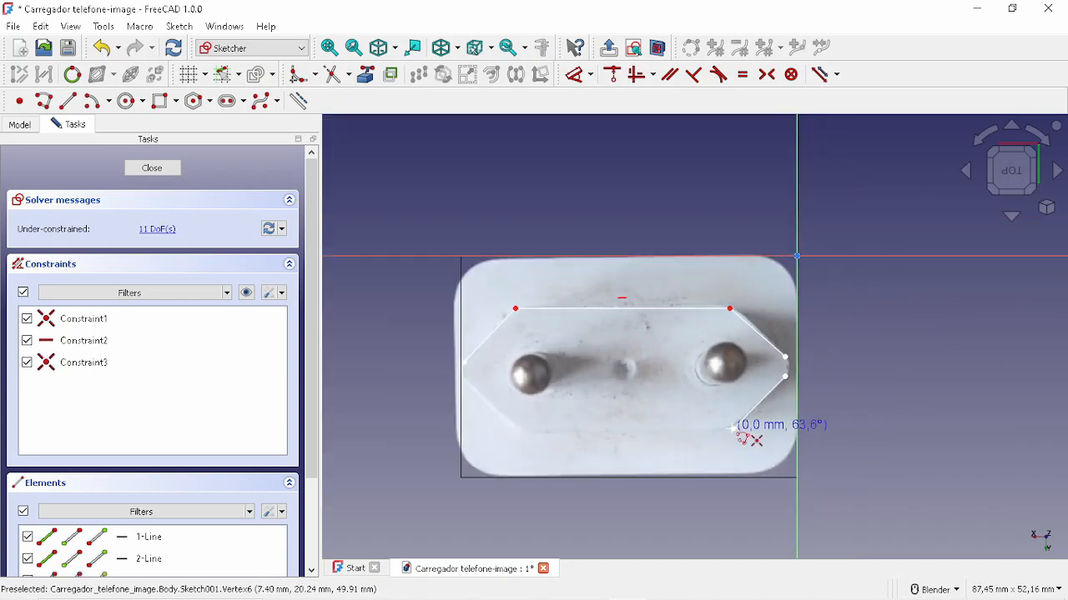
scroll(531, 443, "up", 5)
left_click(518, 417)
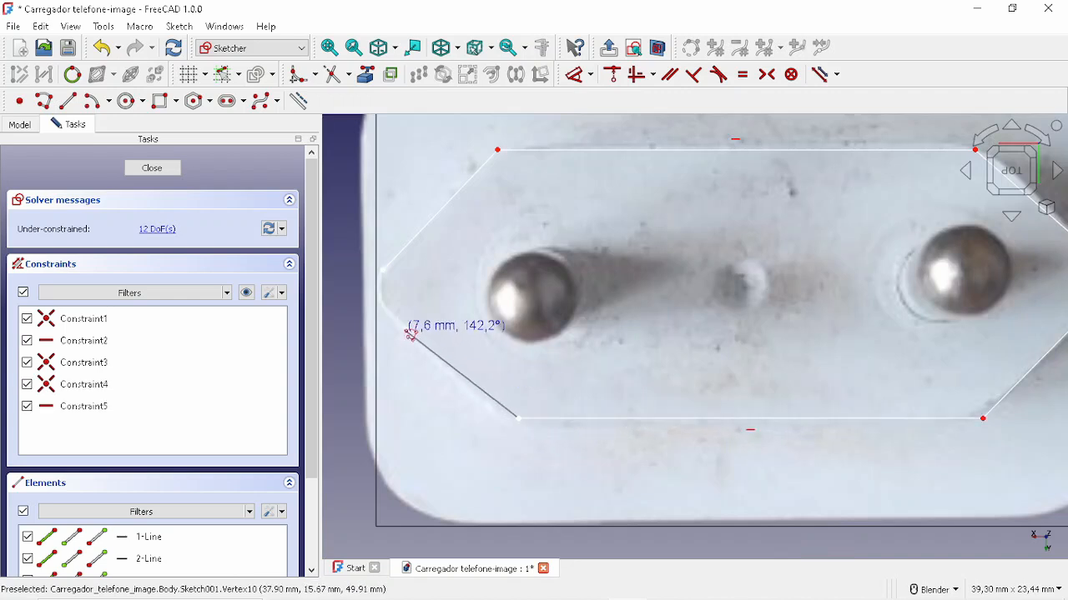
left_click(384, 298)
scroll(625, 342, "down", 3)
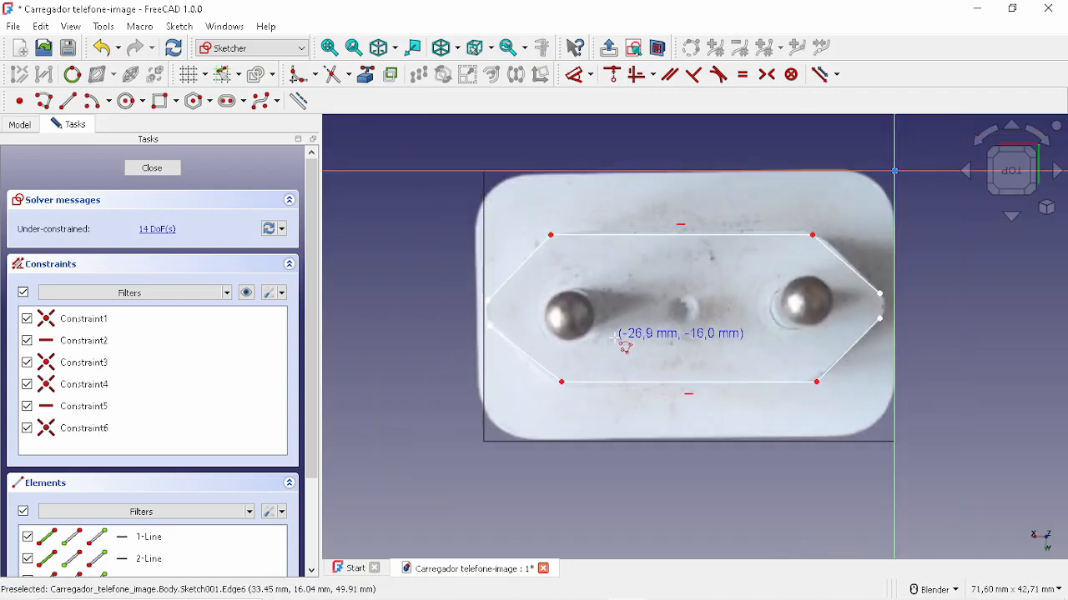
right_click(677, 336)
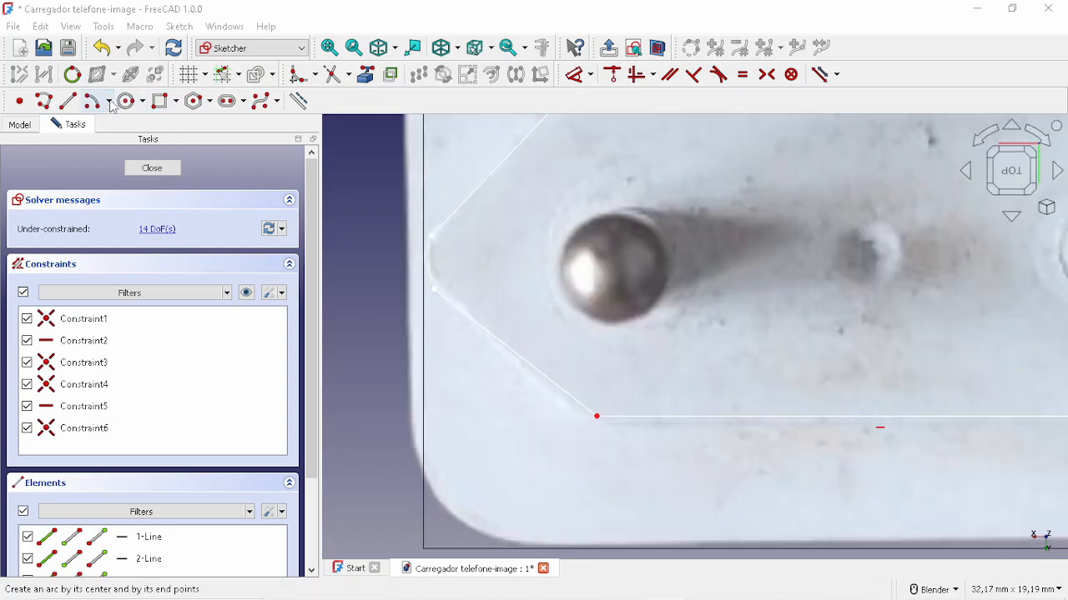
Close the outline's left tip with a three-point arc joining the upper and lower slanted edges.
left_click(109, 101)
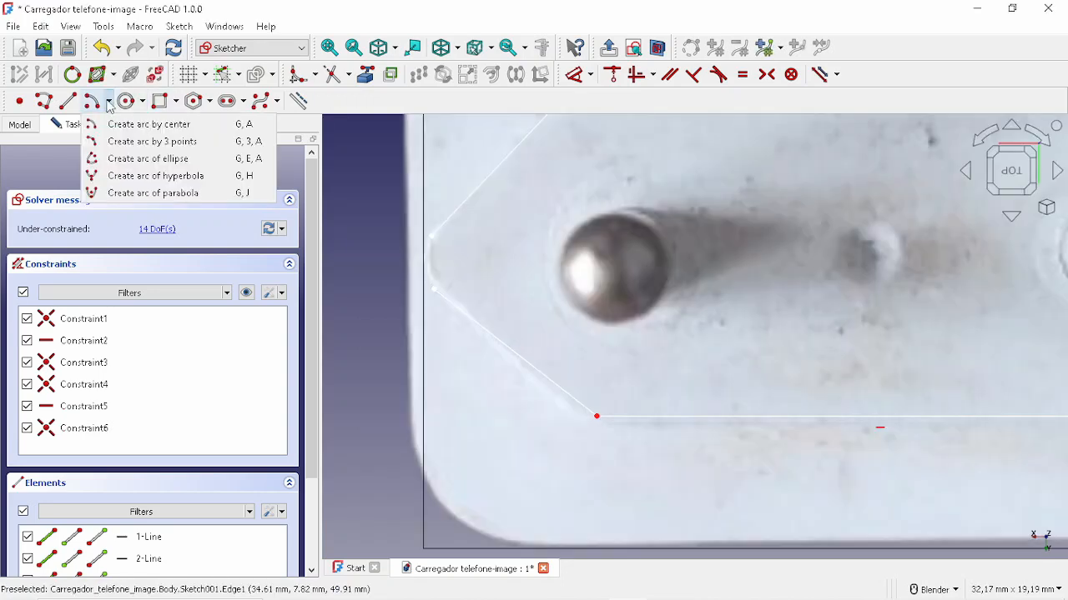
left_click(149, 141)
scroll(450, 251, "up", 3)
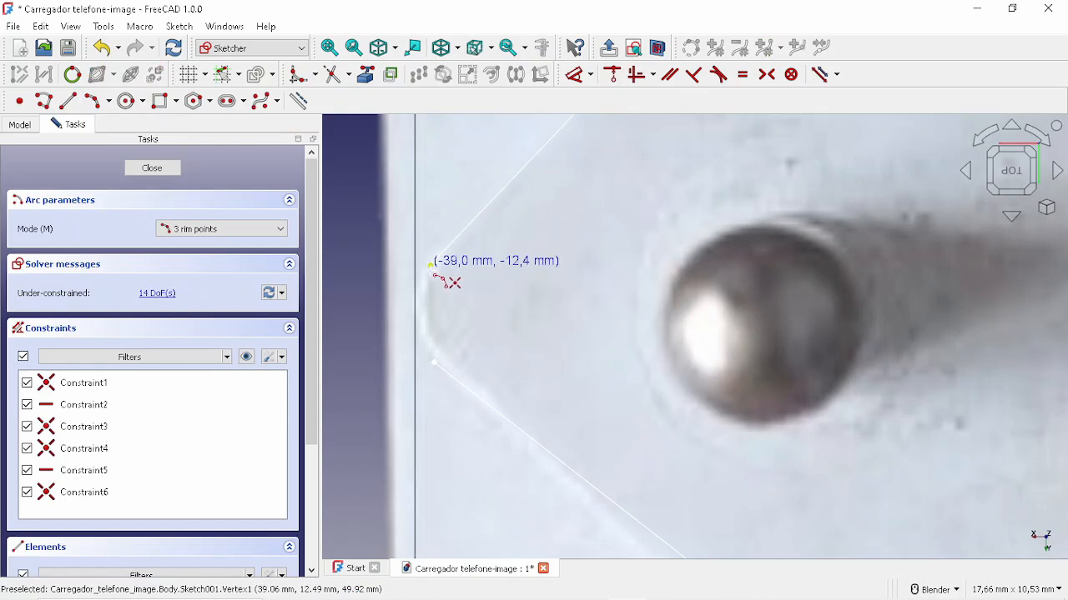
left_click(431, 267)
left_click(434, 361)
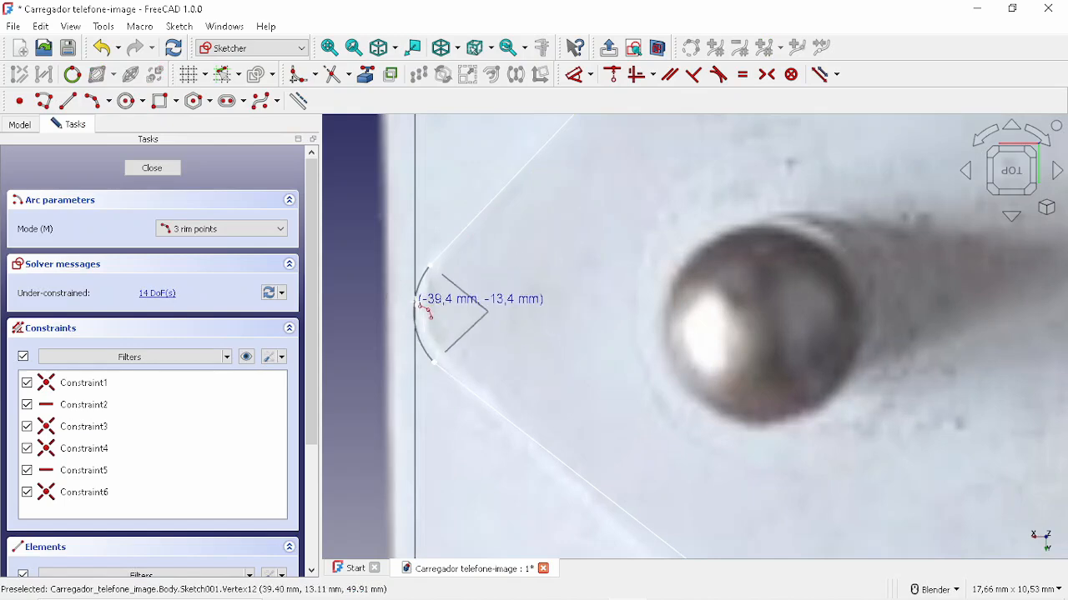
left_click(425, 305)
scroll(480, 304, "down", 5)
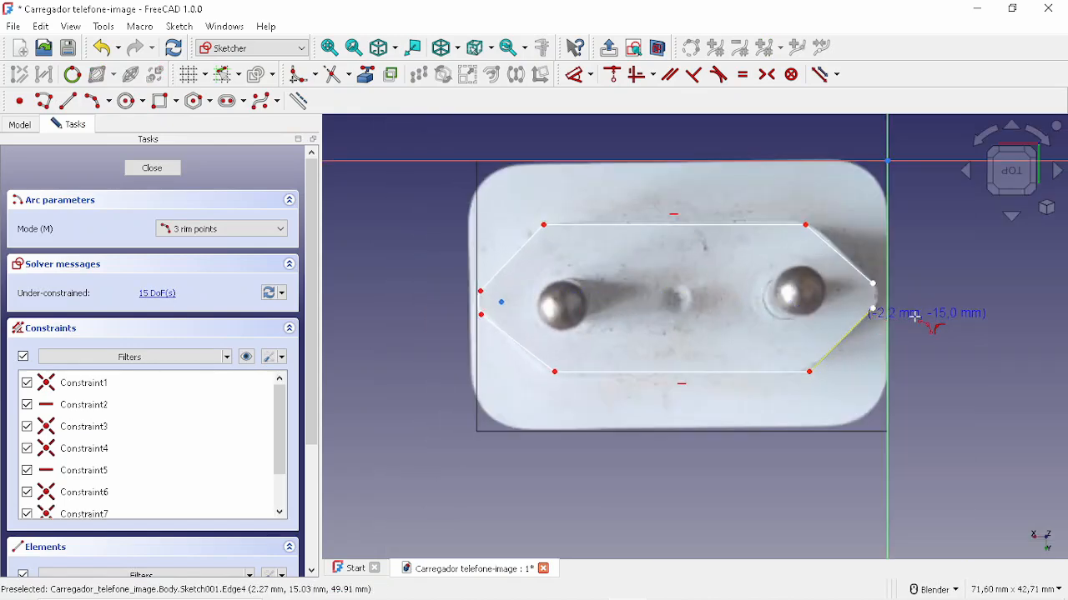
Close the outline's right tip with another three-point arc between the open line ends.
scroll(914, 317, "up", 6)
left_click(785, 184)
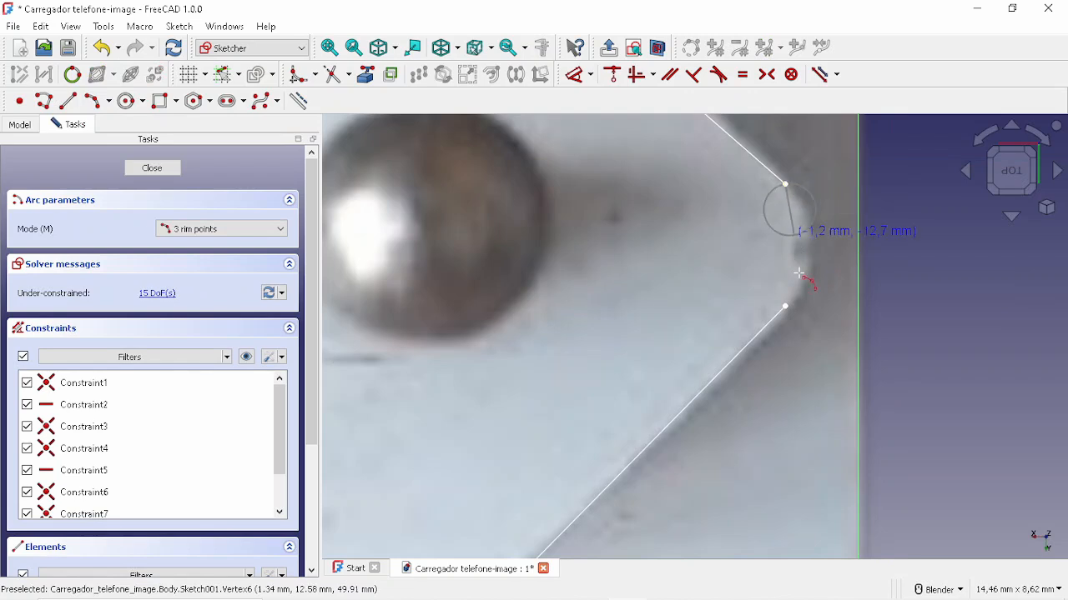
left_click(785, 307)
left_click(815, 263)
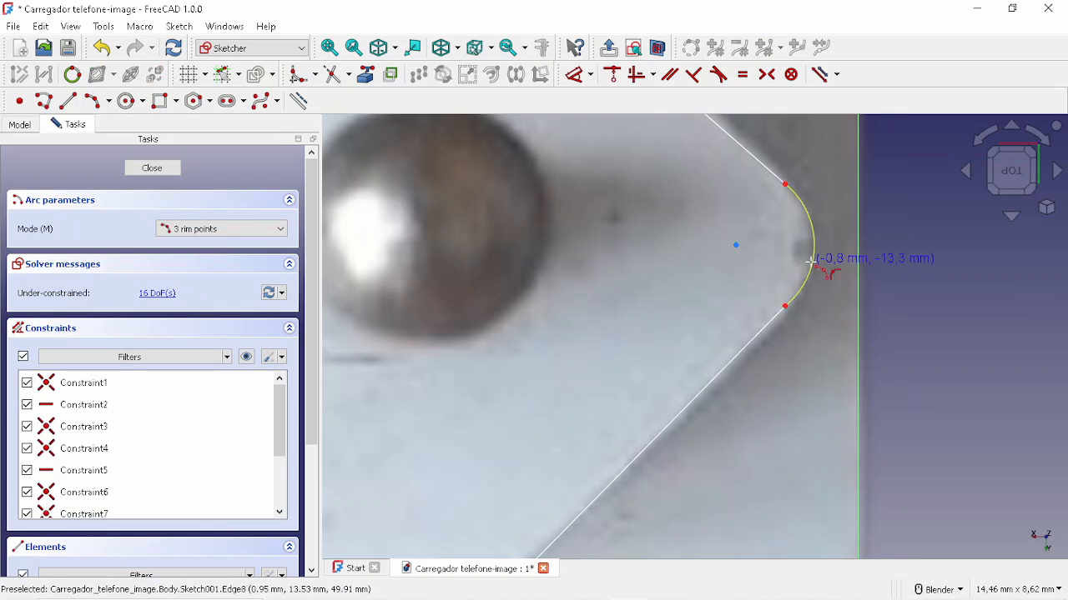
scroll(820, 267, "down", 3)
right_click(661, 162)
Adjust the outline's upper right and upper left corners to match the plug base in the reference image.
scroll(668, 146, "up", 3)
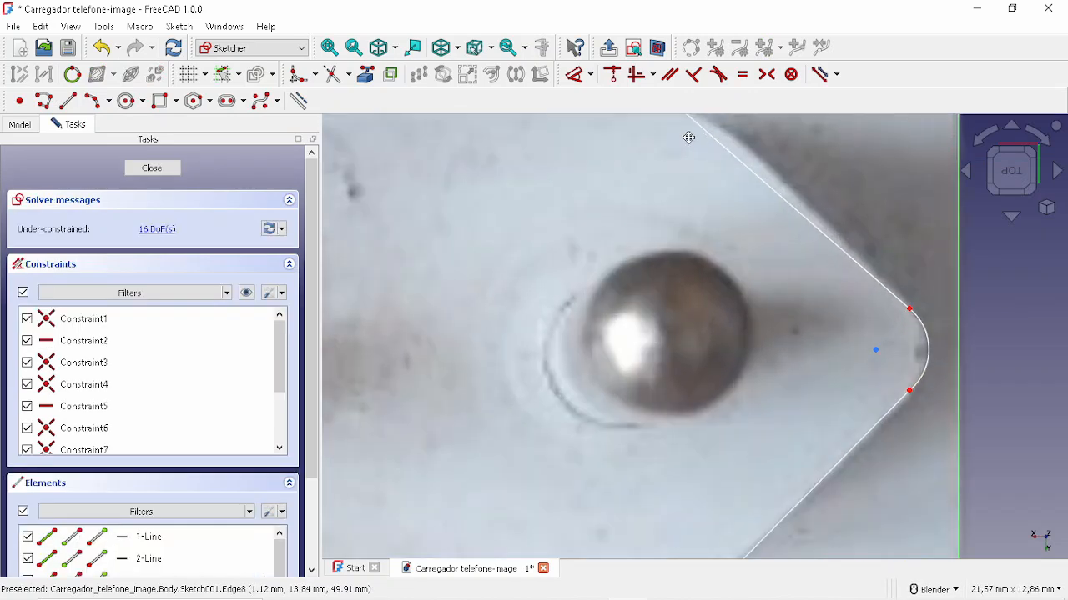
left_click_drag(683, 242, 687, 239)
scroll(665, 247, "down", 4)
middle_click_drag(561, 249, 873, 248, "shift")
scroll(634, 255, "up", 4)
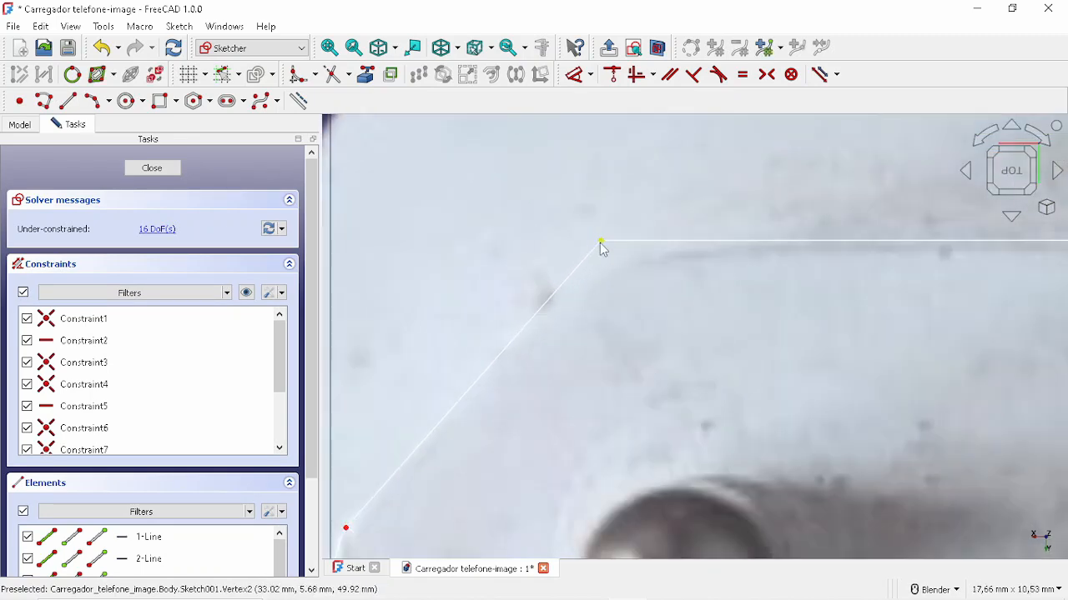
left_click_drag(600, 242, 607, 254)
scroll(594, 321, "down", 4)
Reposition both endpoints of the left tip arc to follow the rounded tip in the reference image.
scroll(501, 354, "up", 5)
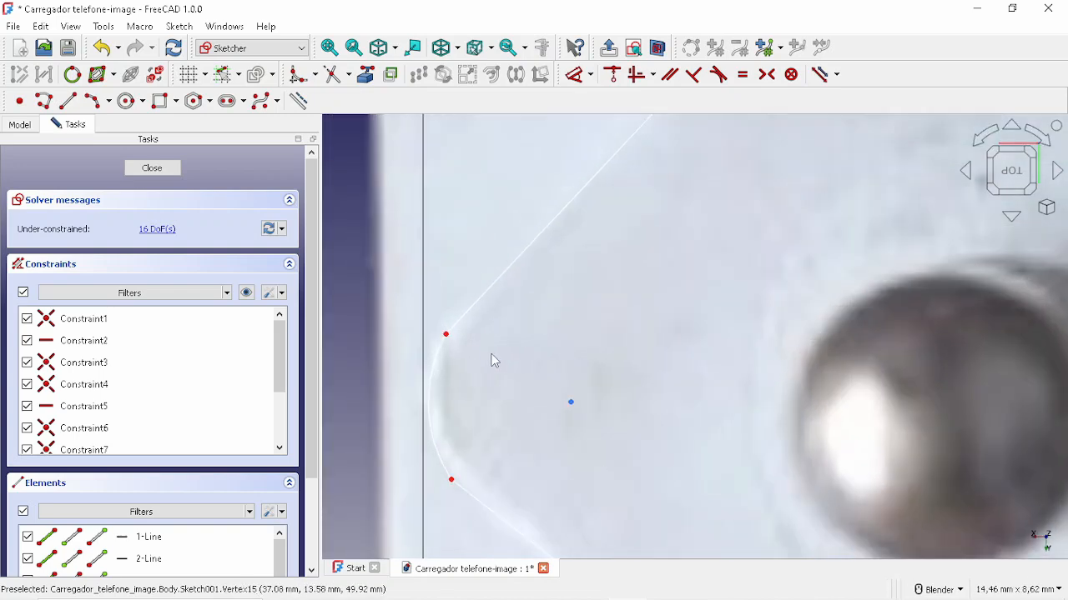
left_click_drag(448, 341, 462, 330)
scroll(462, 331, "down", 4)
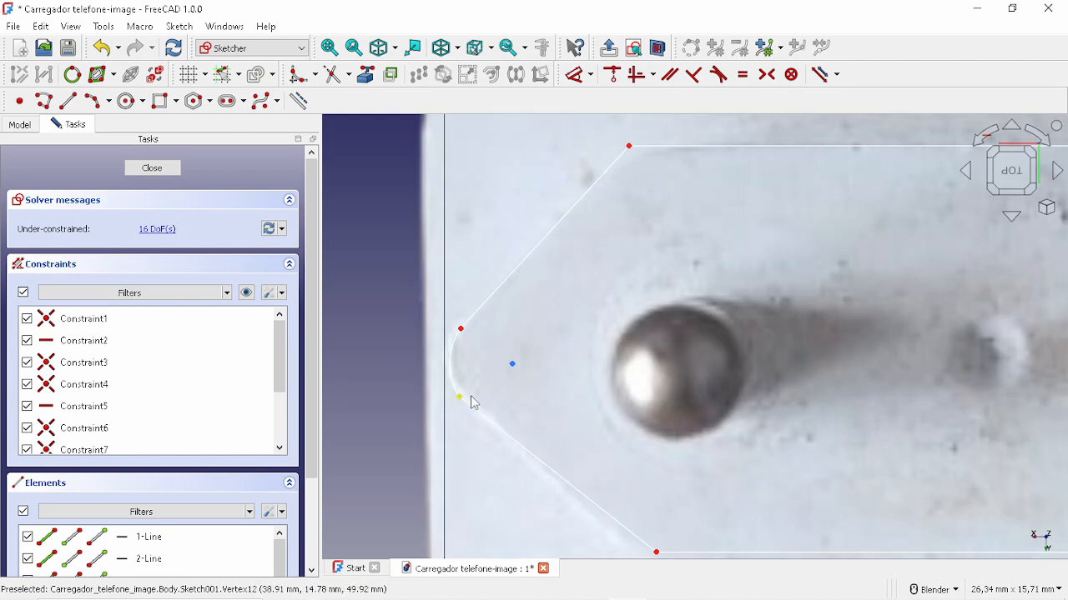
scroll(471, 403, "up", 5)
left_click_drag(436, 401, 445, 405)
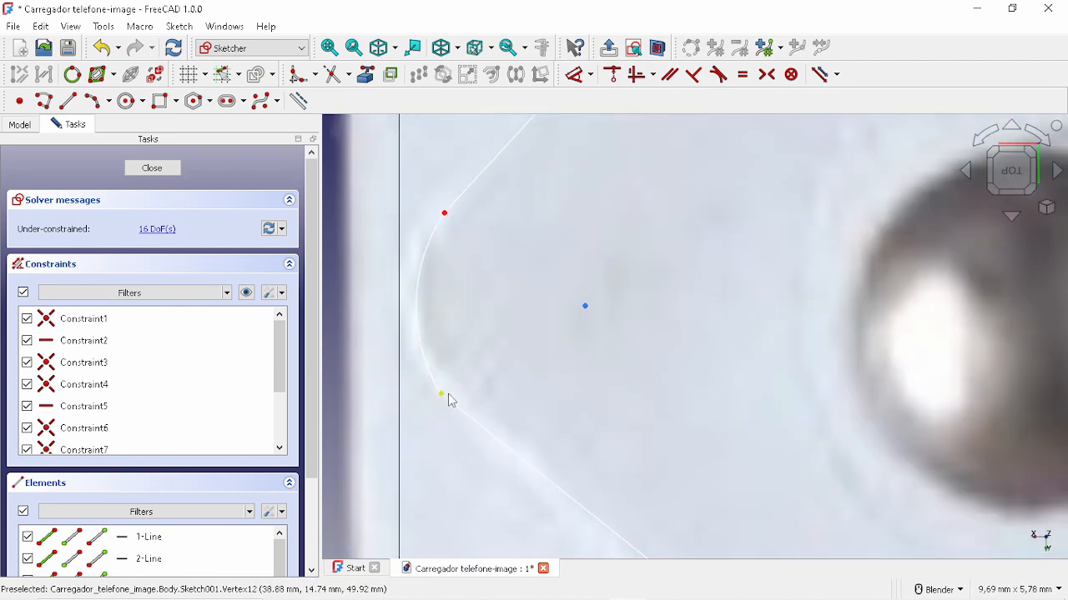
scroll(448, 394, "down", 5)
Move the outline's lower left and lower right corners onto the plug base's corners in the reference image.
middle_click_drag(656, 390, 585, 308, "shift")
scroll(585, 313, "up", 3)
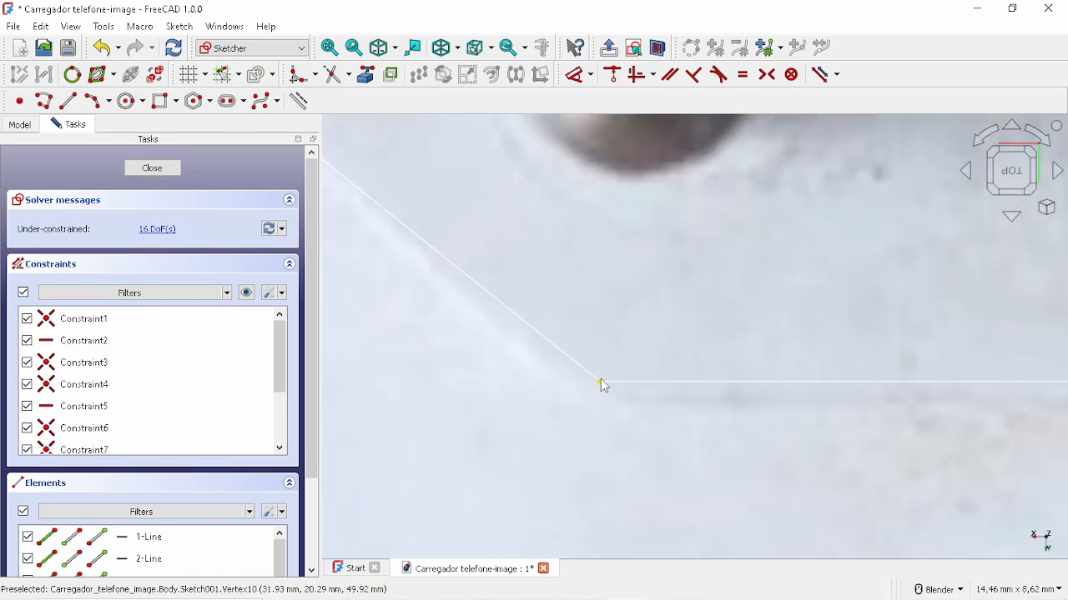
left_click_drag(600, 384, 575, 410)
scroll(628, 388, "down", 8)
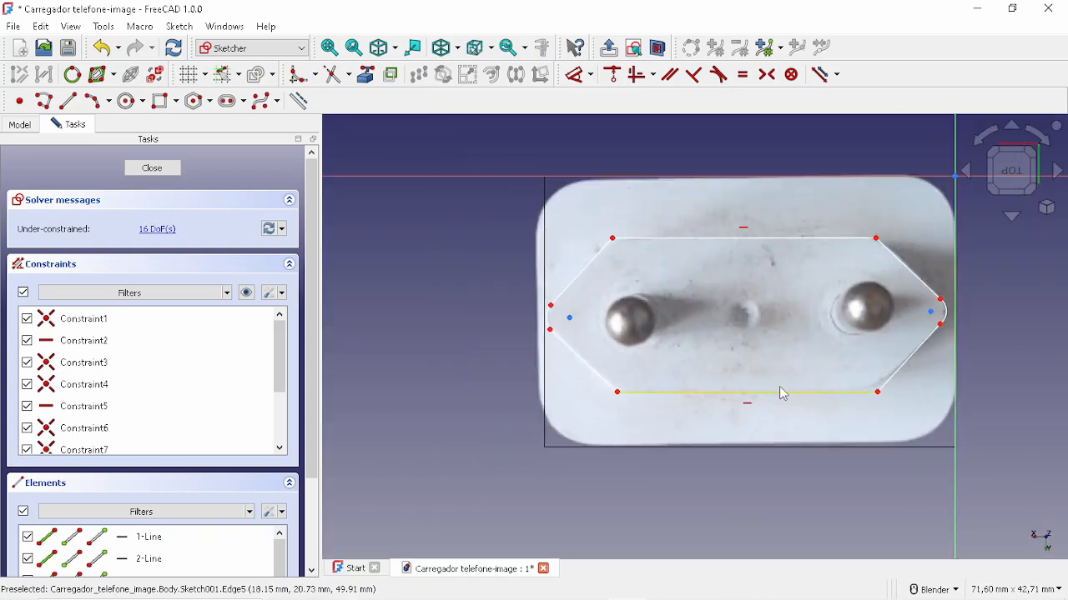
scroll(825, 388, "up", 9)
left_click_drag(829, 406, 807, 403)
scroll(805, 401, "down", 8)
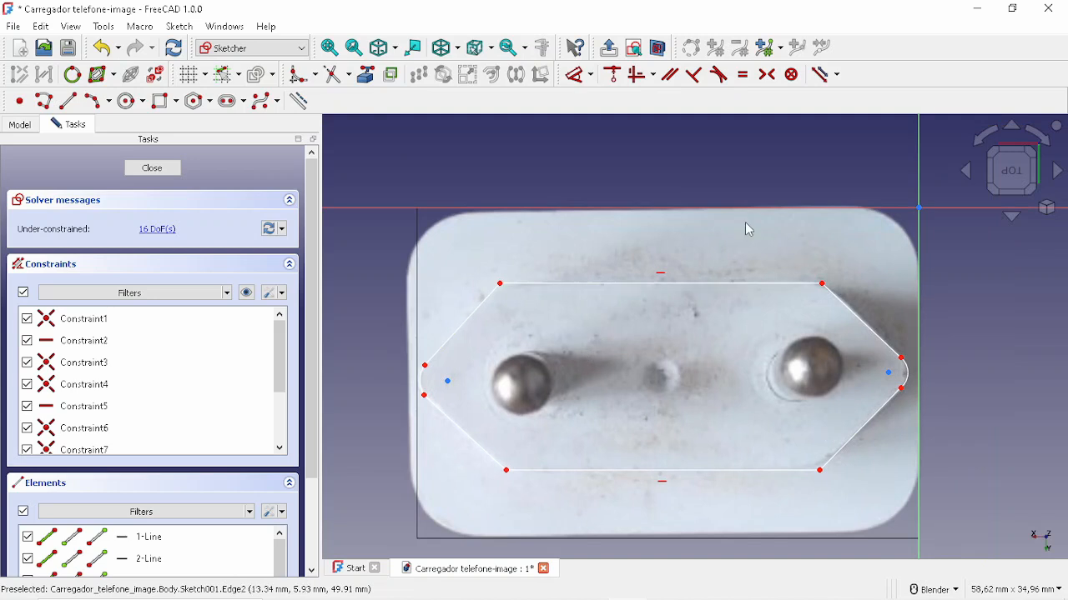
Apply Block constraints to the outline's top edge, left slanted edges, left arc and bottom edge.
left_click(790, 75)
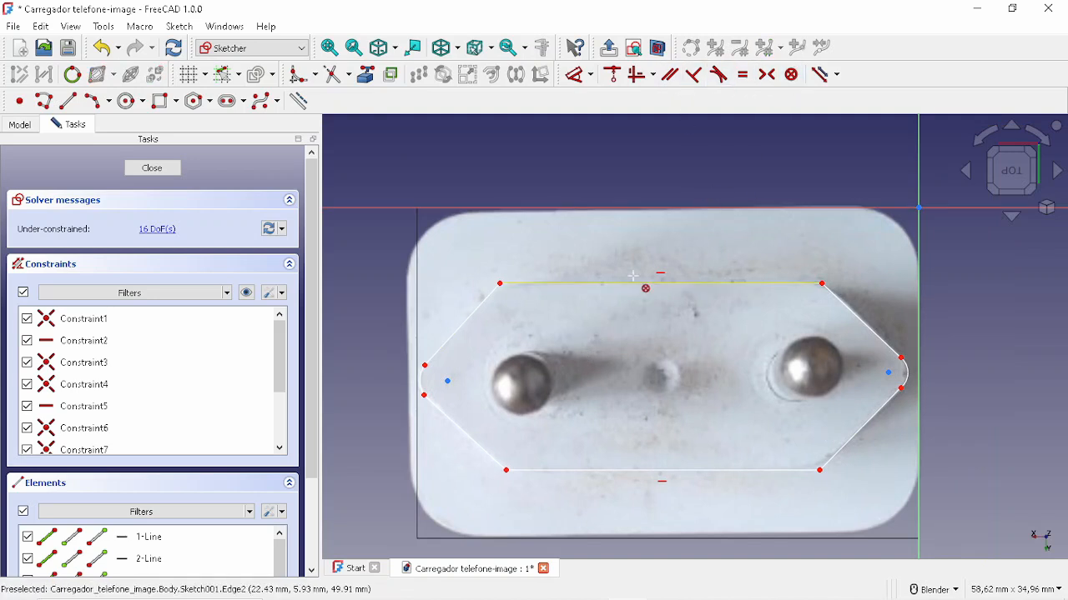
scroll(413, 396, "up", 6)
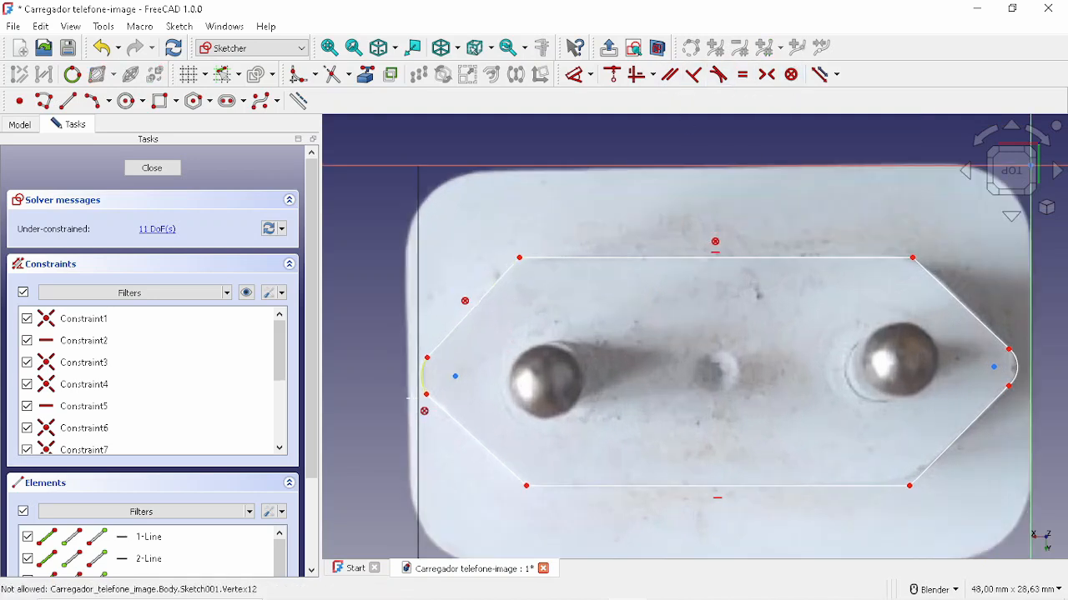
left_click(431, 359)
scroll(481, 415, "down", 6)
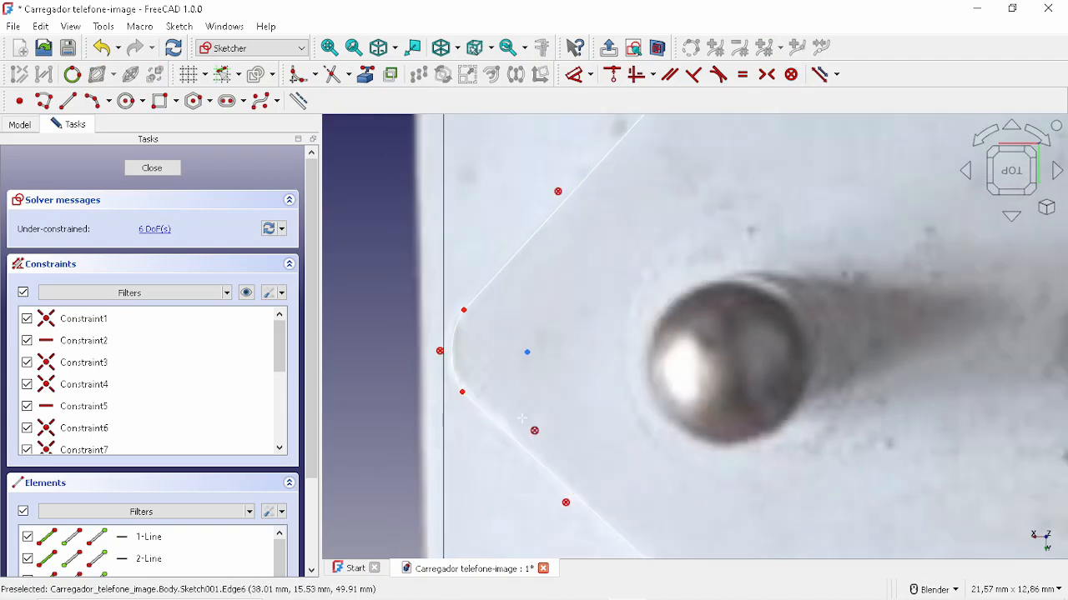
scroll(752, 491, "up", 4)
left_click(752, 494)
scroll(770, 486, "down", 4)
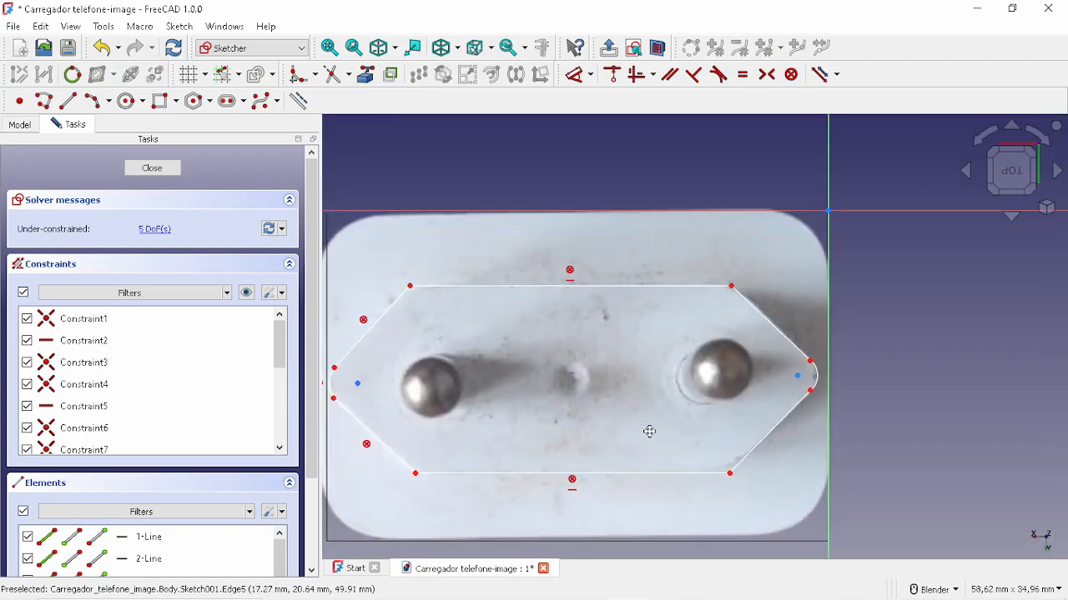
Block the lower right slanted edge and the right arc, and close the sketch.
scroll(737, 429, "up", 2)
scroll(782, 405, "up", 3)
left_click(799, 372)
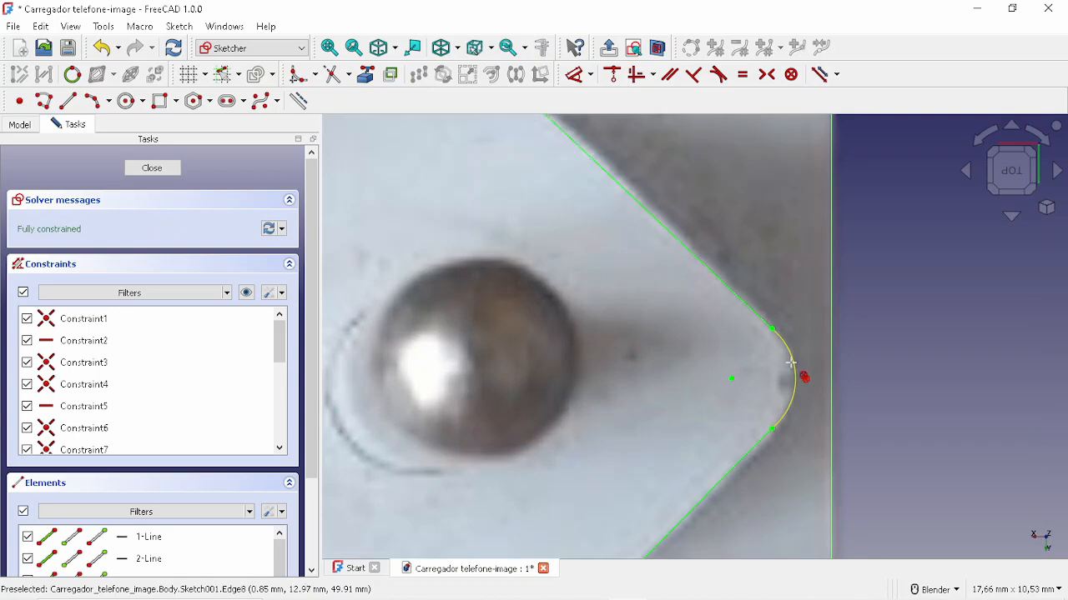
scroll(756, 341, "down", 6)
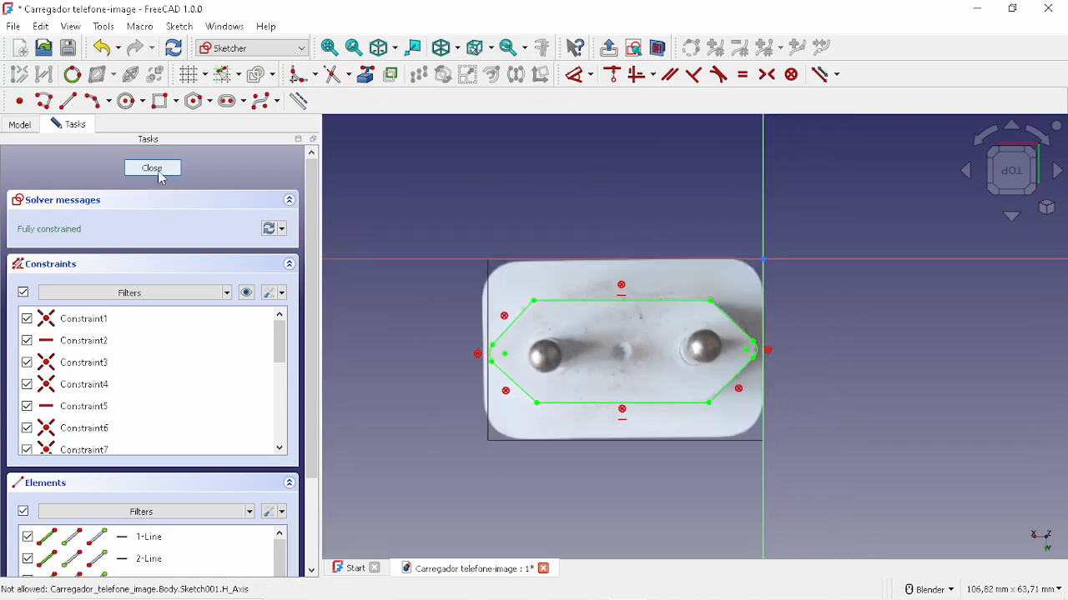
left_click(156, 168)
Try the Flat lines draw style on the model.
mouse_move(643, 225)
middle_mouse_down()
mouse_move(546, 279)
mouse_move(512, 220)
middle_mouse_up()
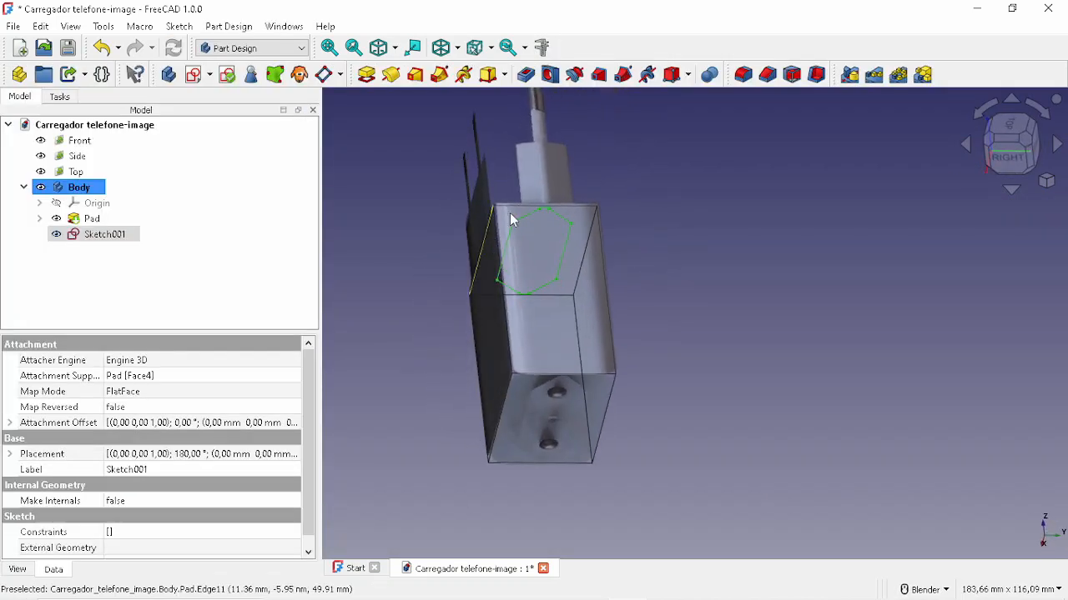
left_click(459, 52)
left_click(478, 172)
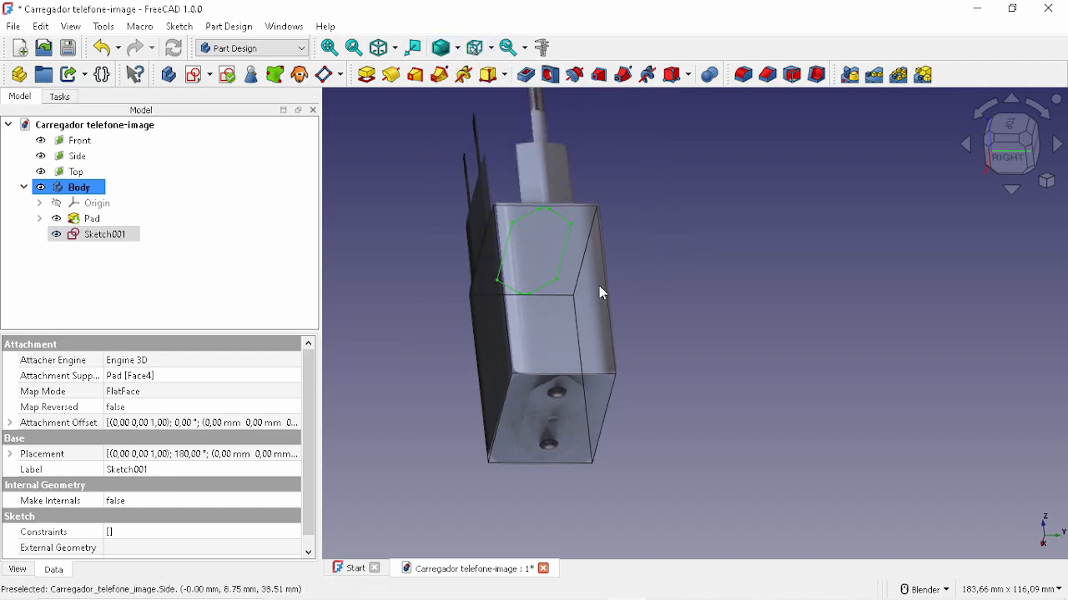
mouse_move(600, 292)
middle_mouse_down()
mouse_move(739, 350)
mouse_move(723, 305)
middle_mouse_up()
Set the draw style to As is so the pad is displayed with solid faces.
left_click(459, 52)
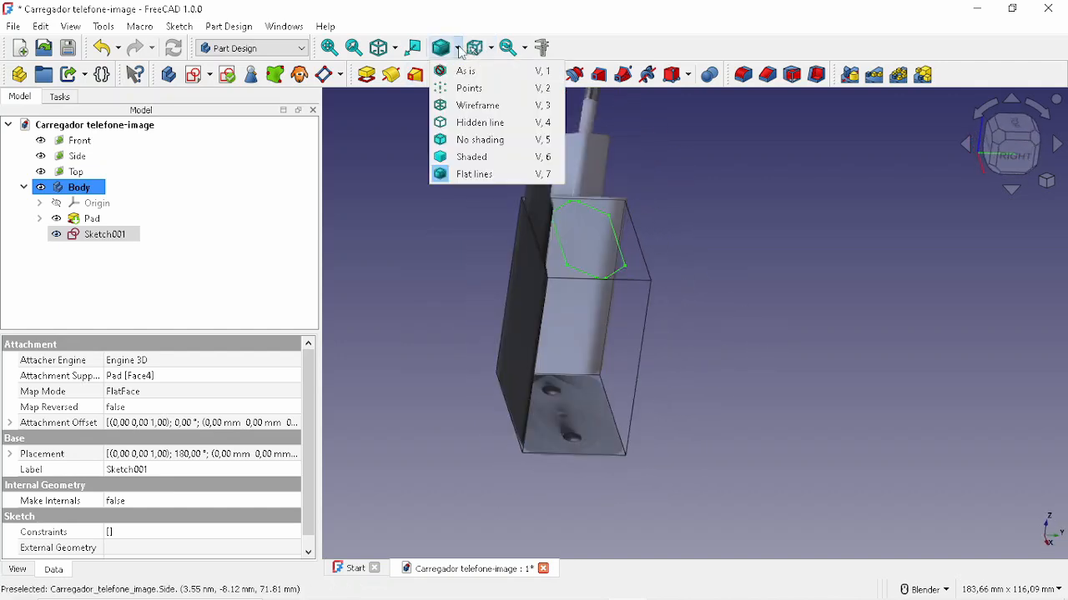
left_click(450, 73)
middle_click_drag(692, 338, 642, 350)
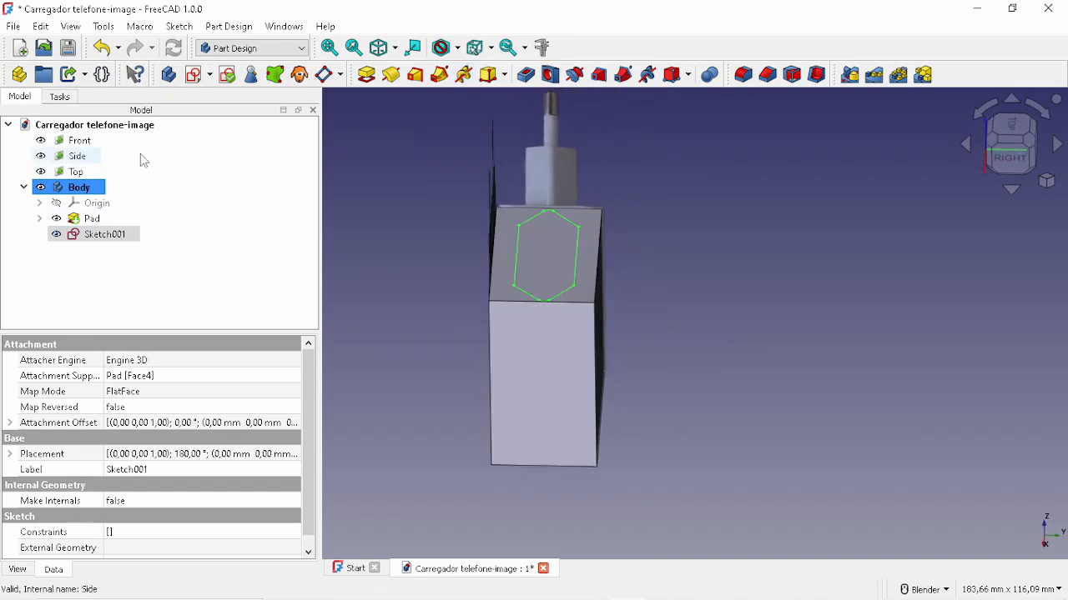
Pad the hexagonal plug base outline 19 mm to match the base height in the side reference image.
left_click(368, 75)
middle_click_drag(630, 293, 645, 316)
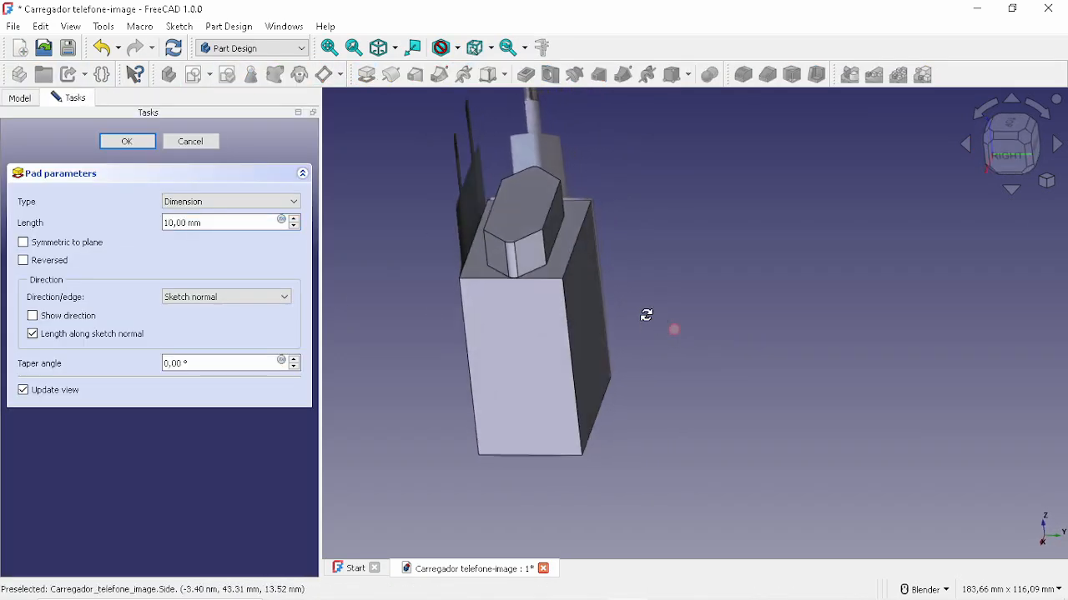
left_click(999, 151)
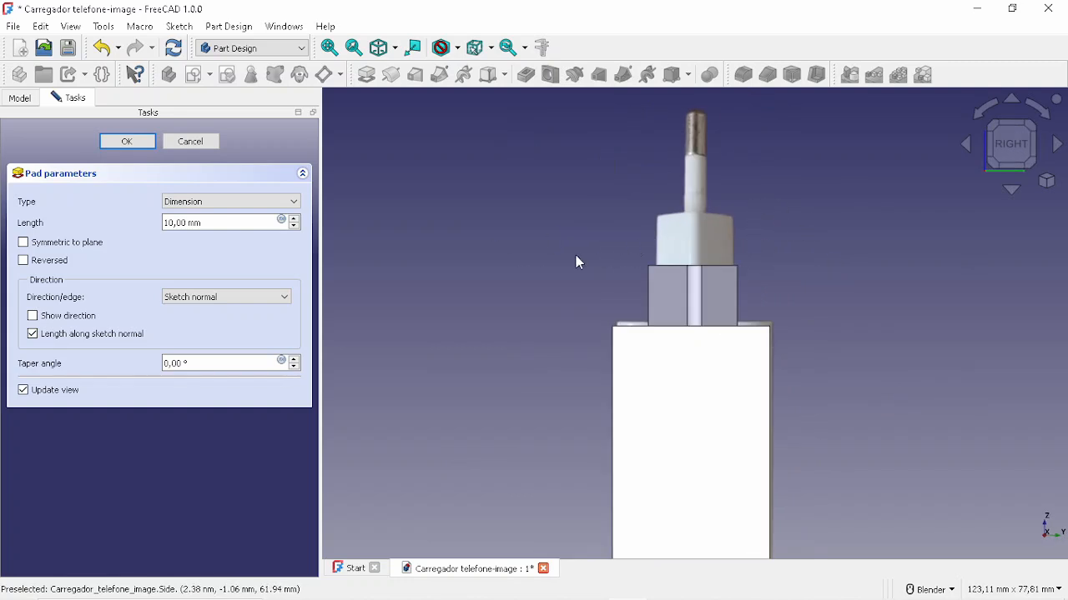
scroll(213, 223, "up", 9)
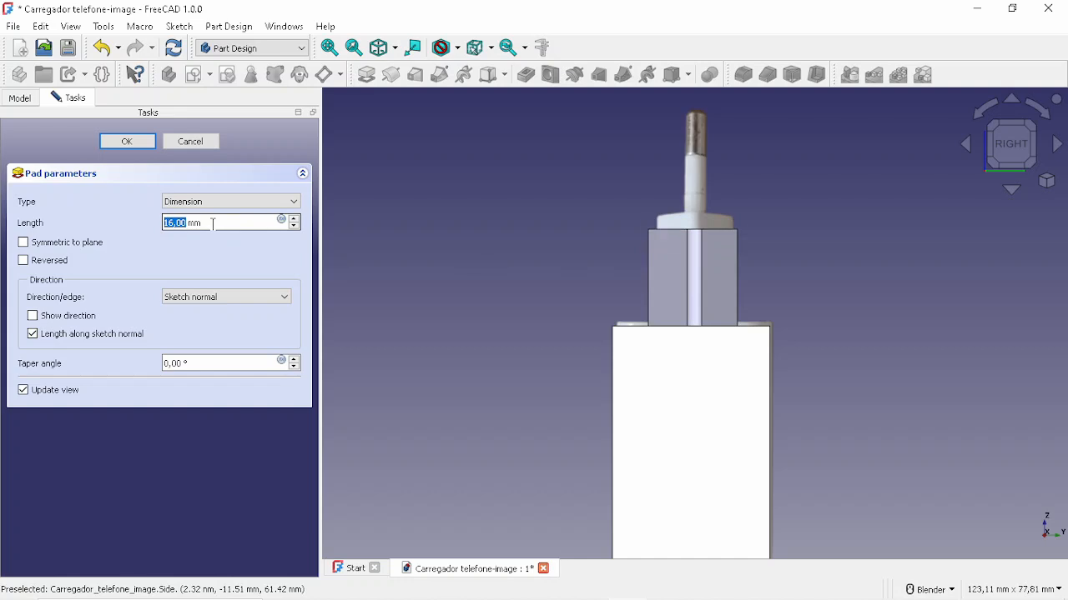
middle_click_drag(570, 223, 674, 218)
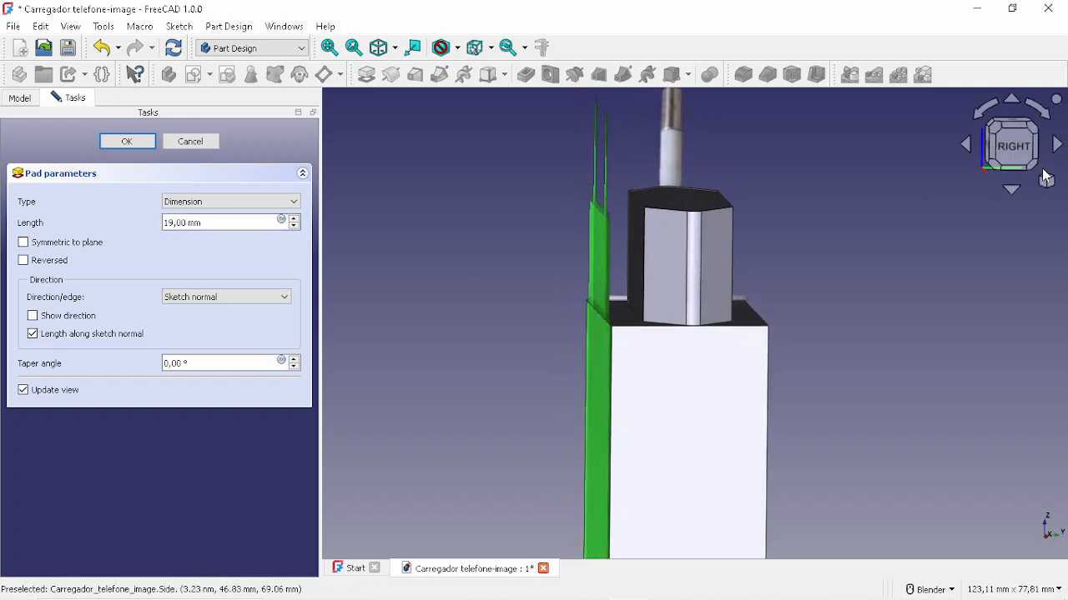
left_click(1009, 149)
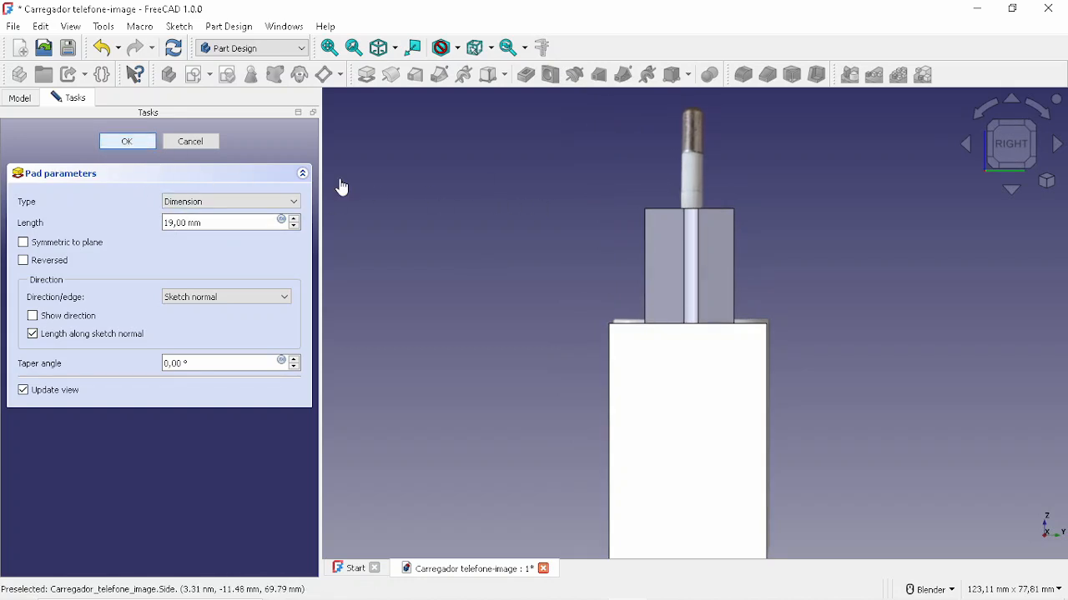
Create a sketch on the plug base's top face and set the draw style to Wireframe to reveal the reference image.
middle_click_drag(667, 269, 715, 229)
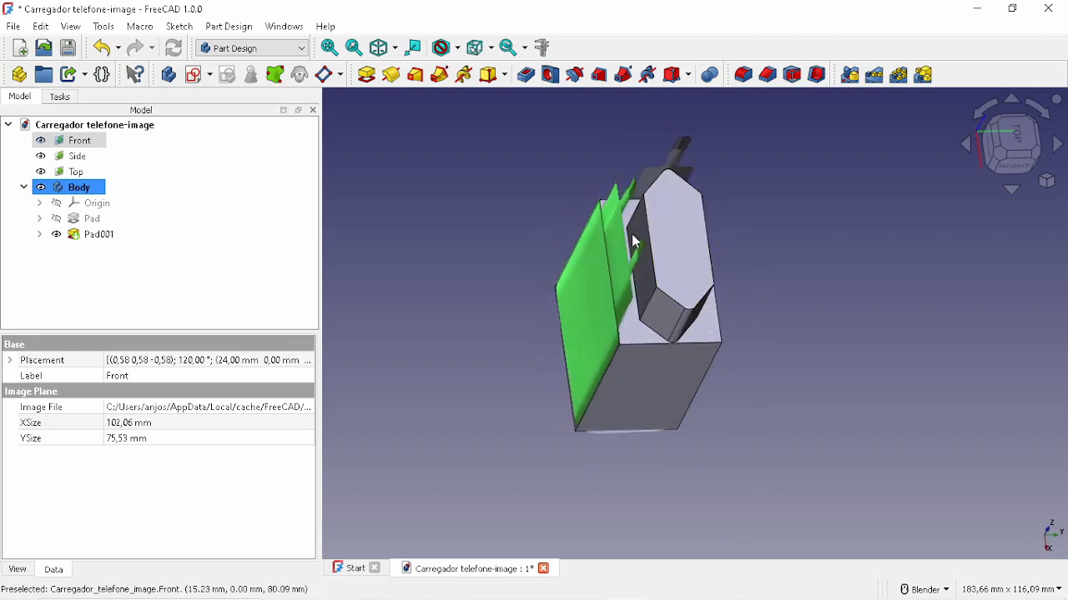
left_click(692, 231)
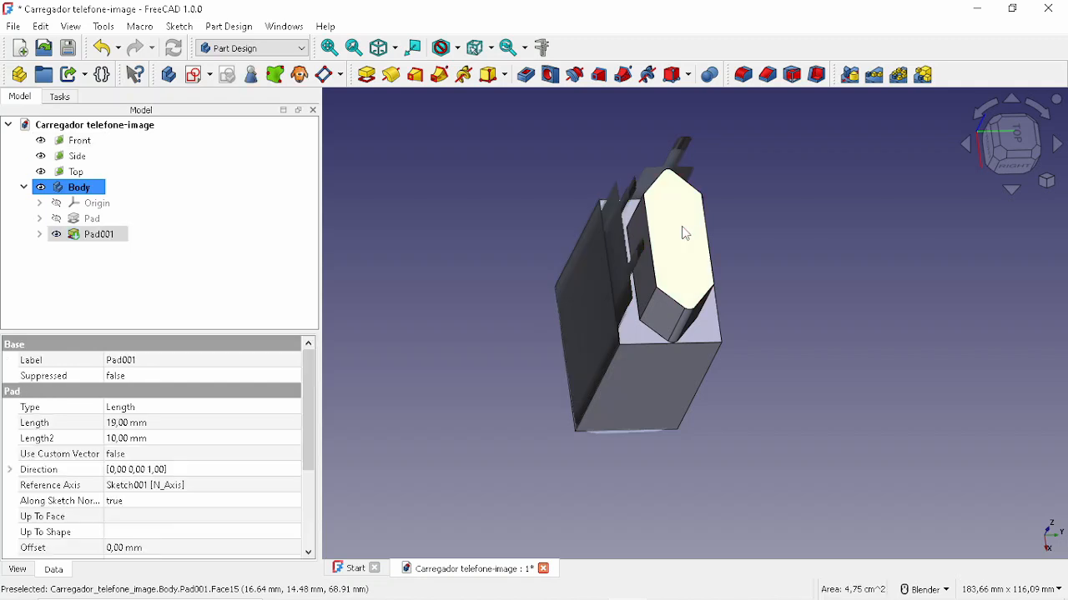
left_click(197, 76)
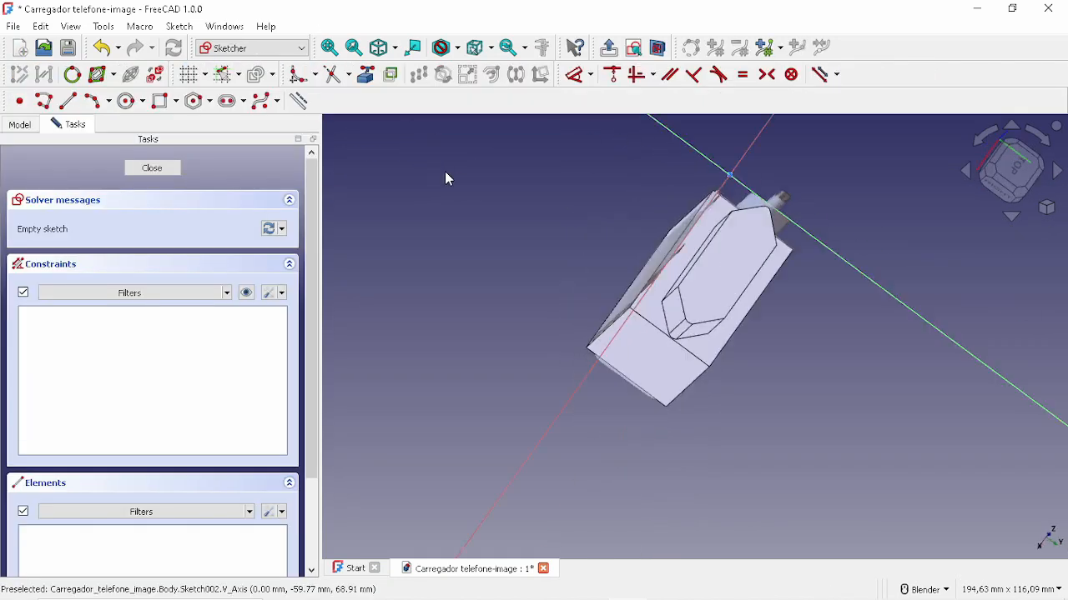
scroll(876, 310, "up", 3)
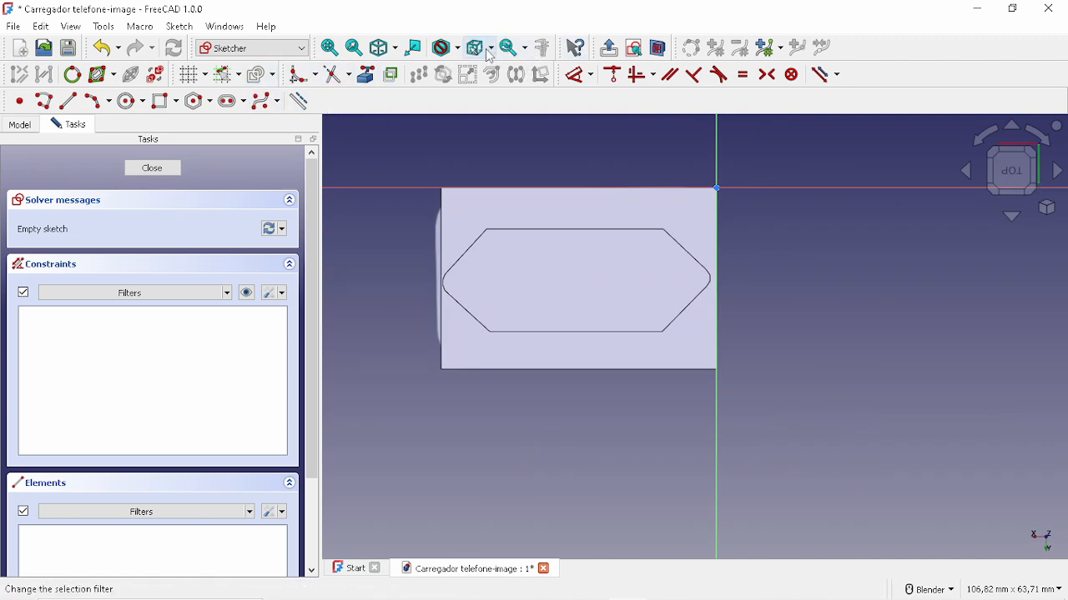
left_click(461, 50)
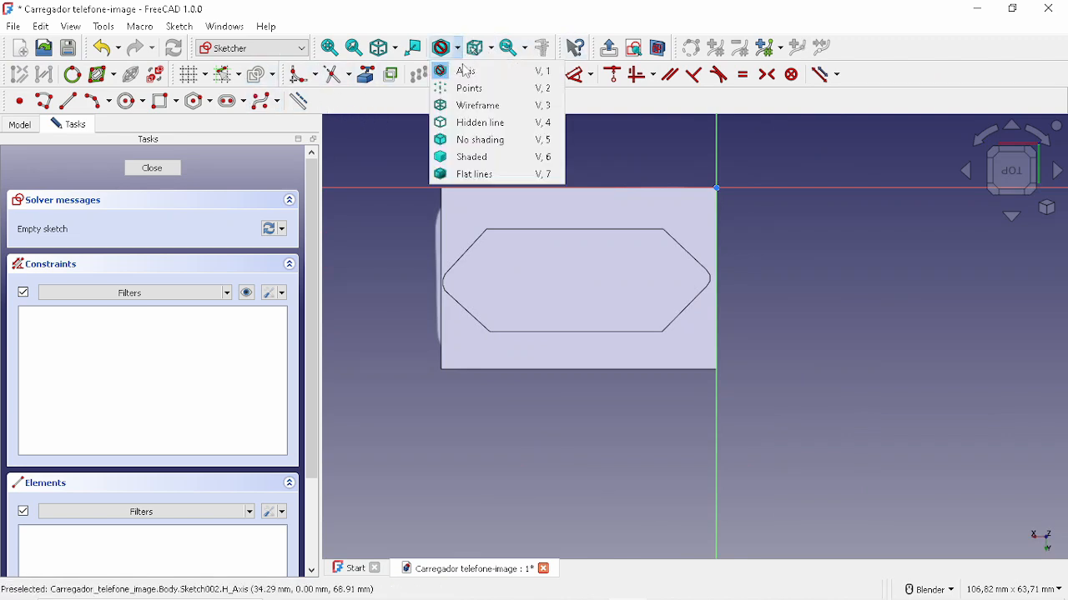
left_click(475, 105)
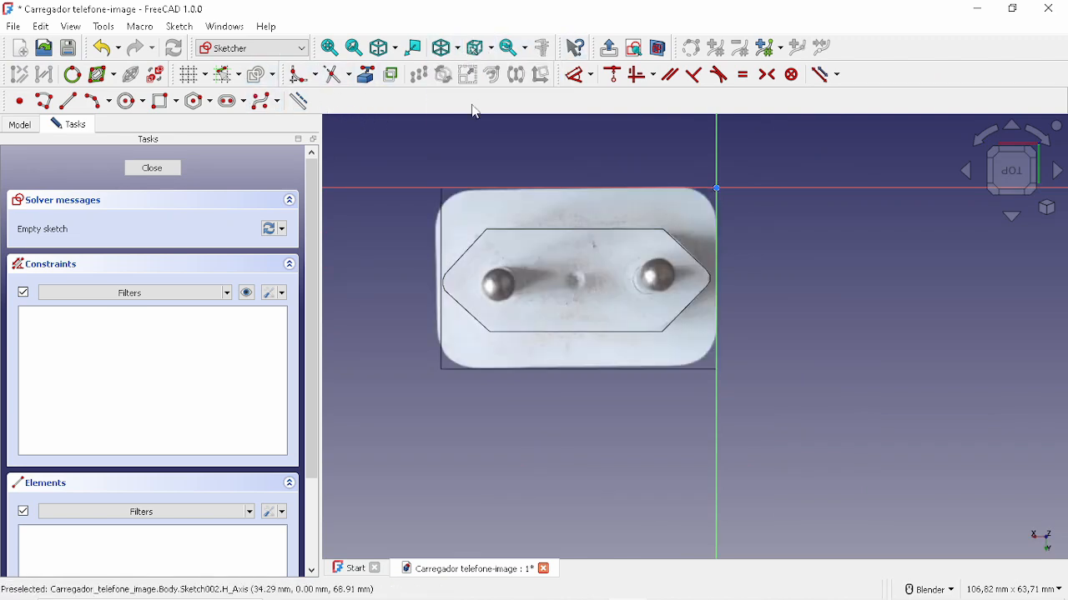
Draw a circle 5 mm in diameter centred on the left pin of the reference image.
left_click(127, 100)
scroll(467, 267, "up", 5)
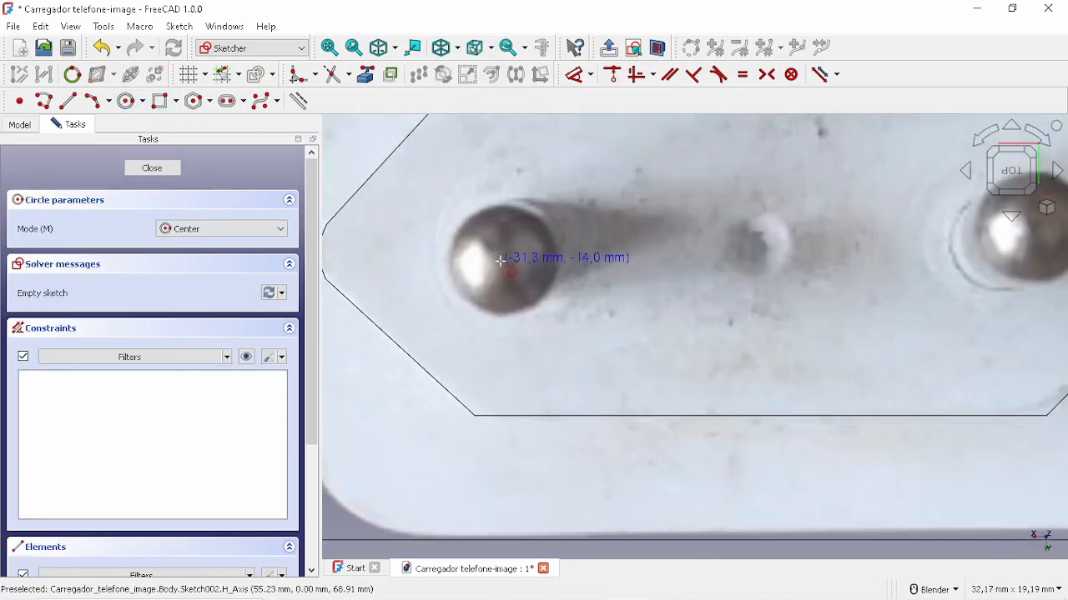
left_click(500, 261)
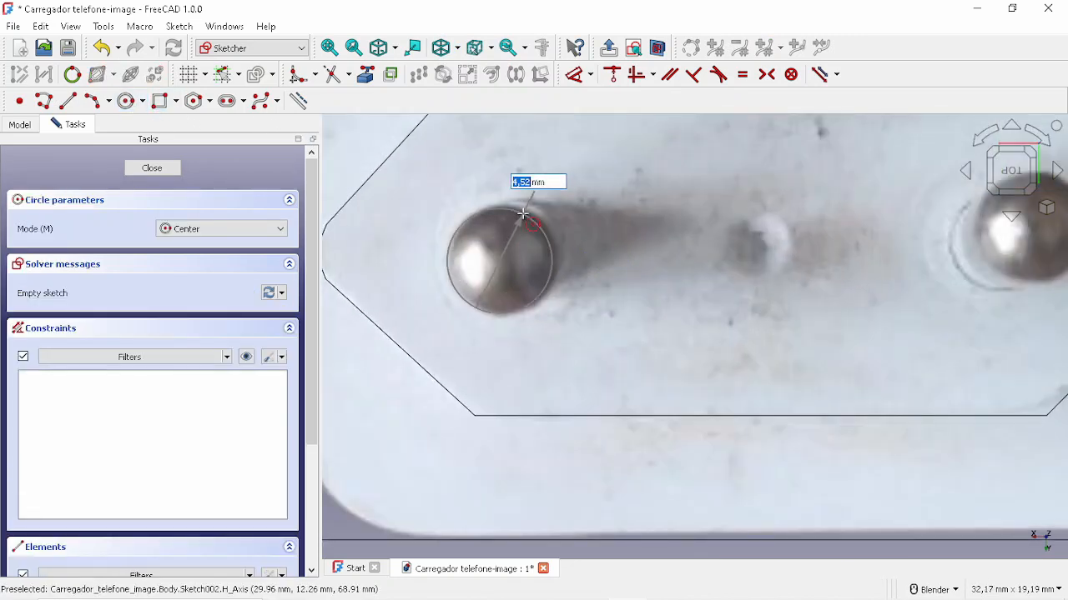
type("5")
key("Return")
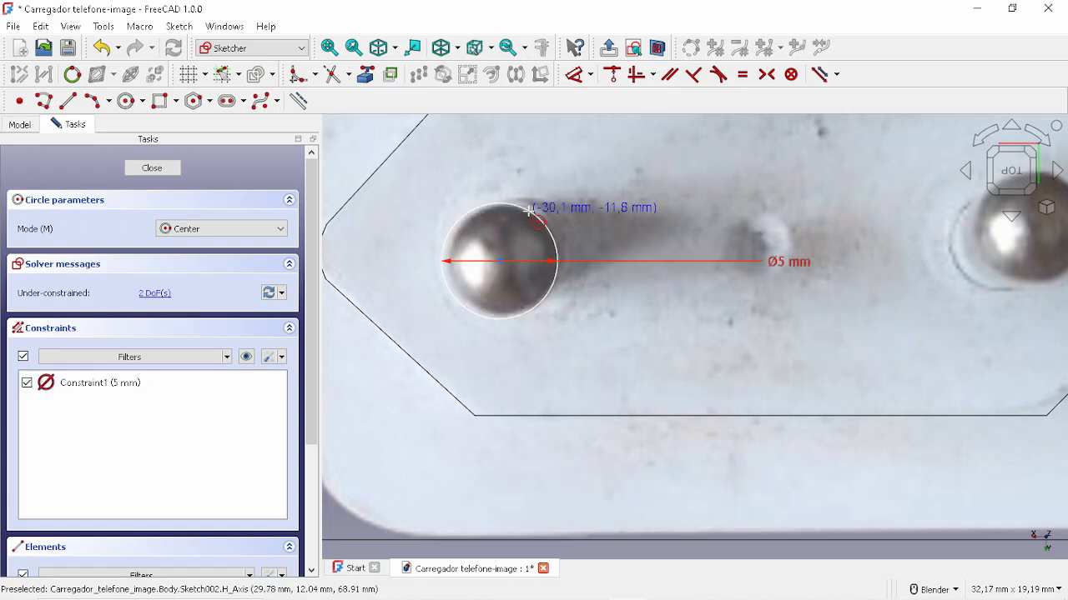
Draw a 5 mm diameter circle over the right pin and shift it to align with the pin in the image.
middle_click_drag(1013, 267, 704, 271, "shift")
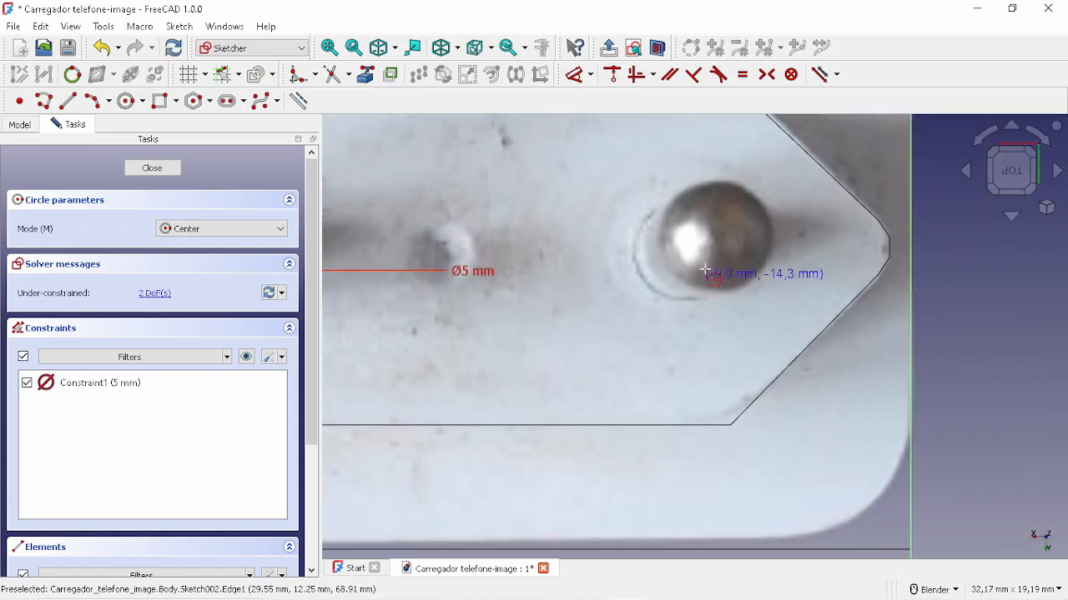
left_click(721, 228)
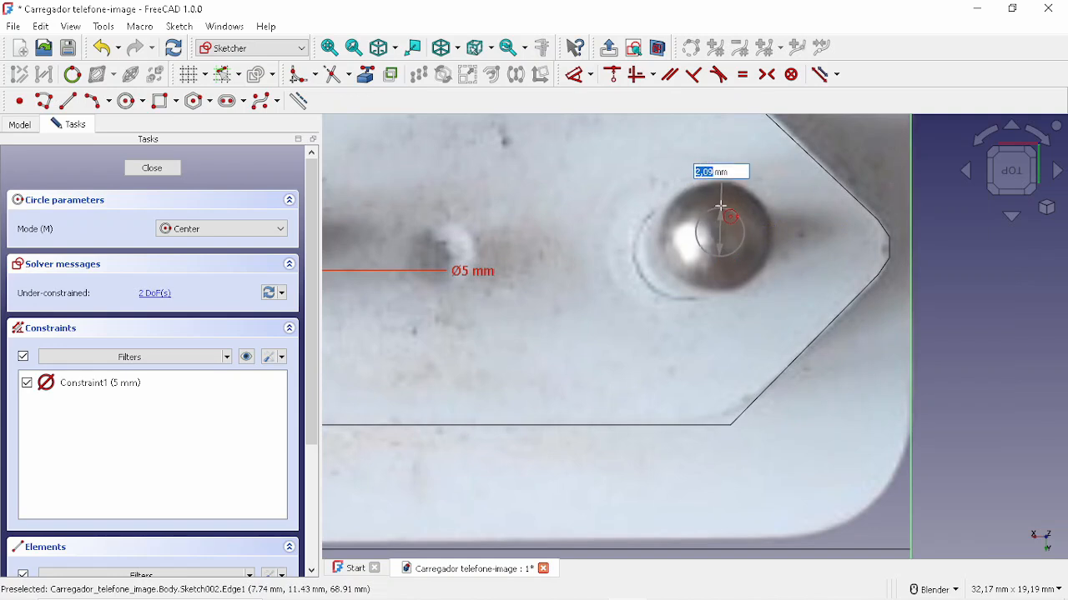
type("5")
key("Return")
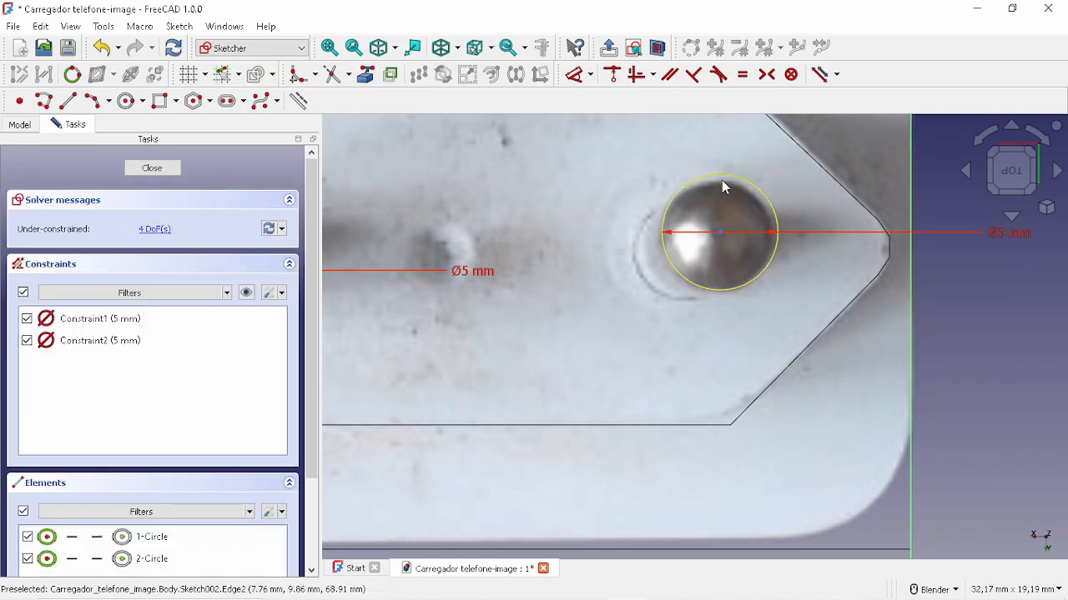
left_click_drag(718, 187, 712, 180)
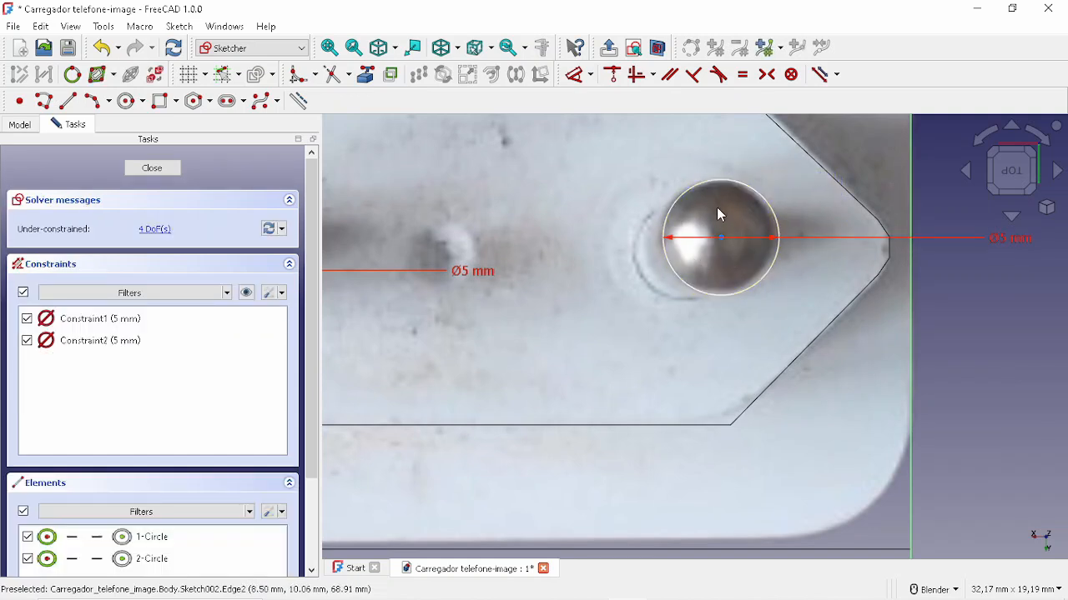
scroll(720, 239, "down", 5)
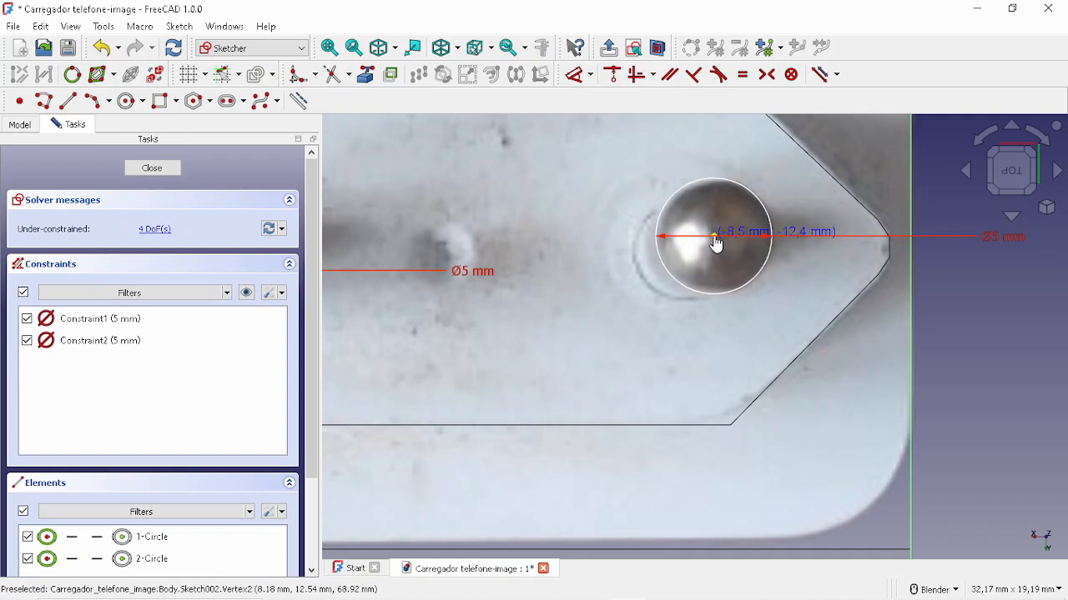
scroll(716, 242, "up", 4)
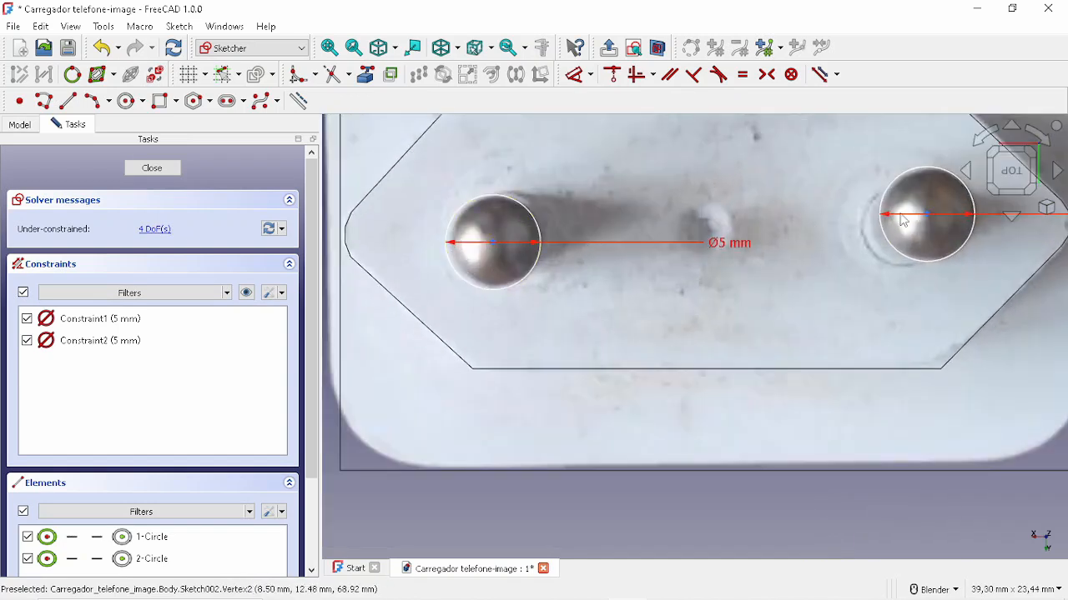
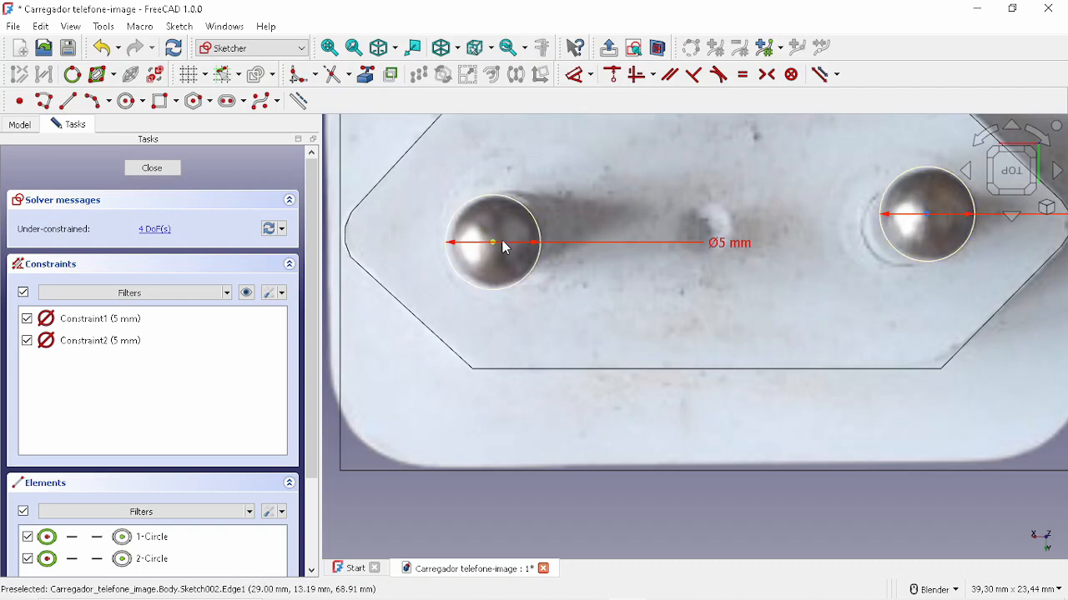
Nudge the left circle onto its pin in the image and move its diameter label clear below the pin.
left_click_drag(493, 243, 498, 240)
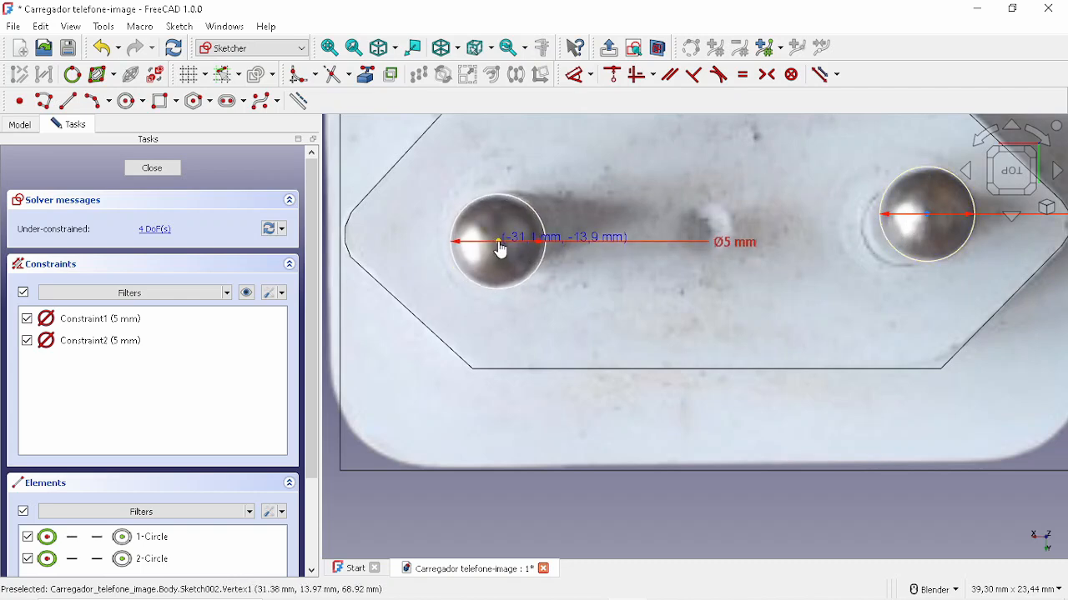
scroll(621, 238, "down", 3)
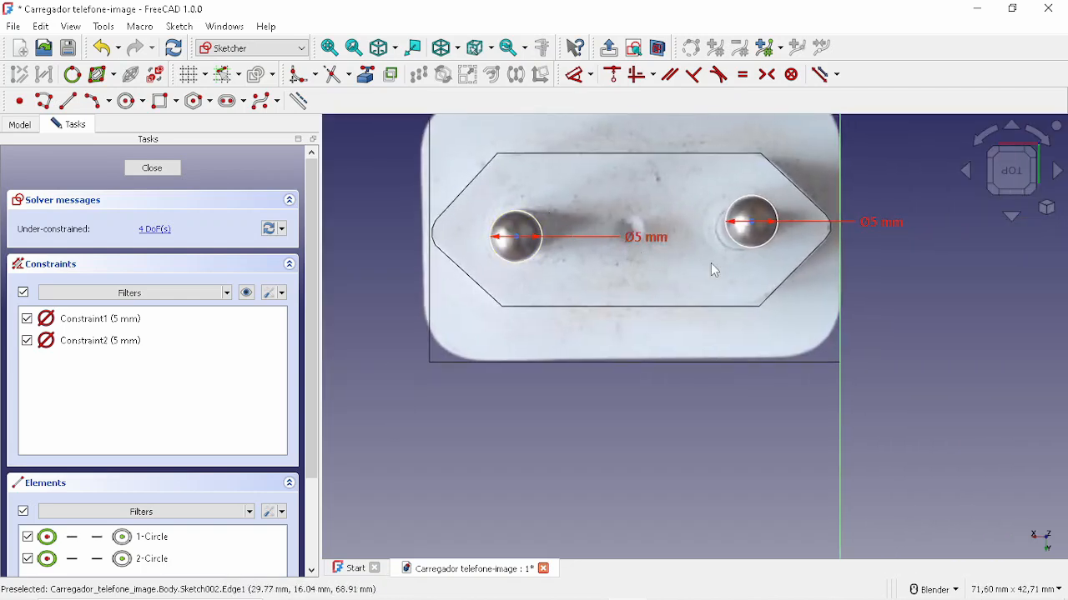
left_click_drag(644, 247, 638, 277)
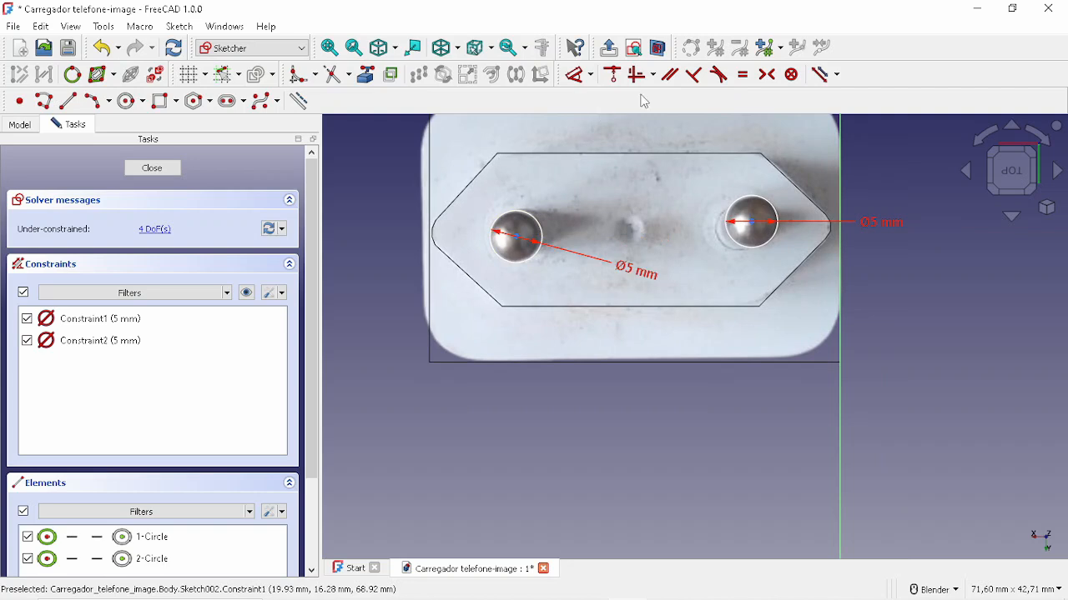
Apply Block constraints to the right and left pin circles, and close the sketch.
left_click(791, 74)
left_click(770, 208)
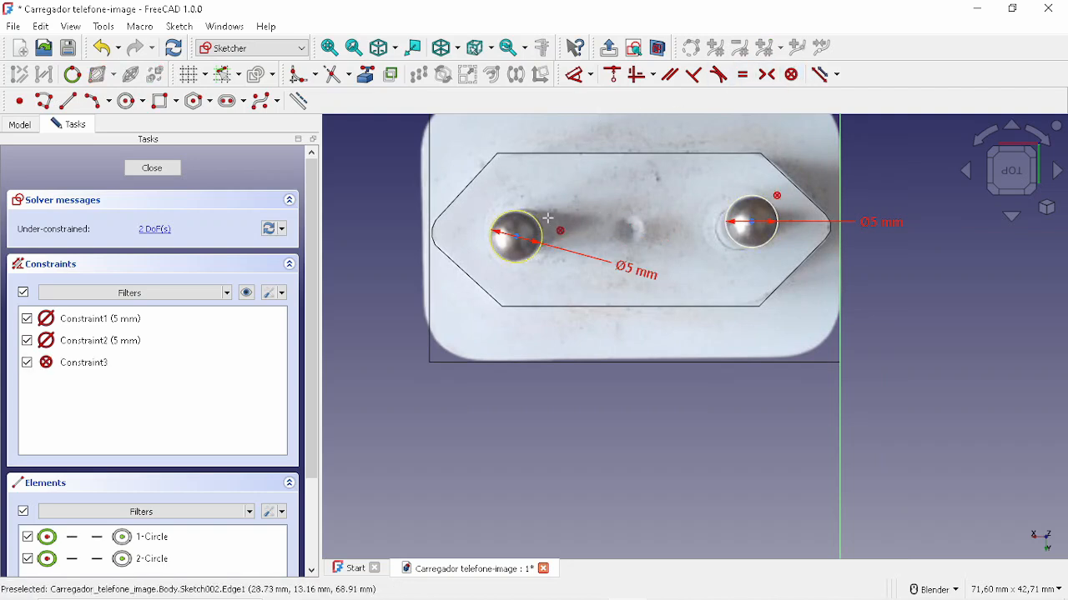
left_click(544, 220)
left_click(151, 169)
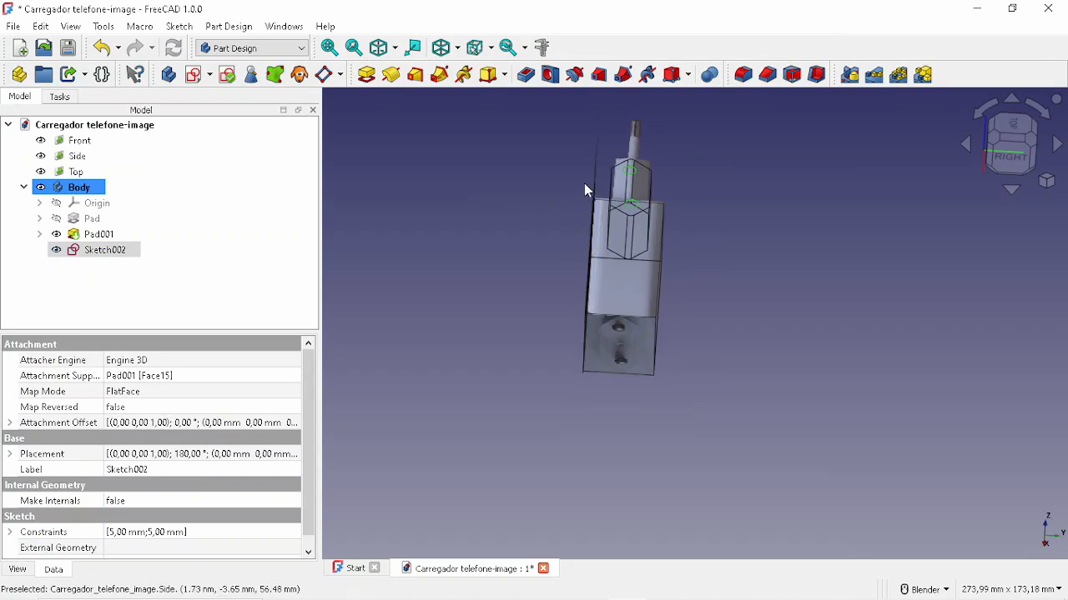
Try the As is draw style, and set the draw style to Flat lines to show the model's solid faces.
left_click(457, 47)
left_click(467, 75)
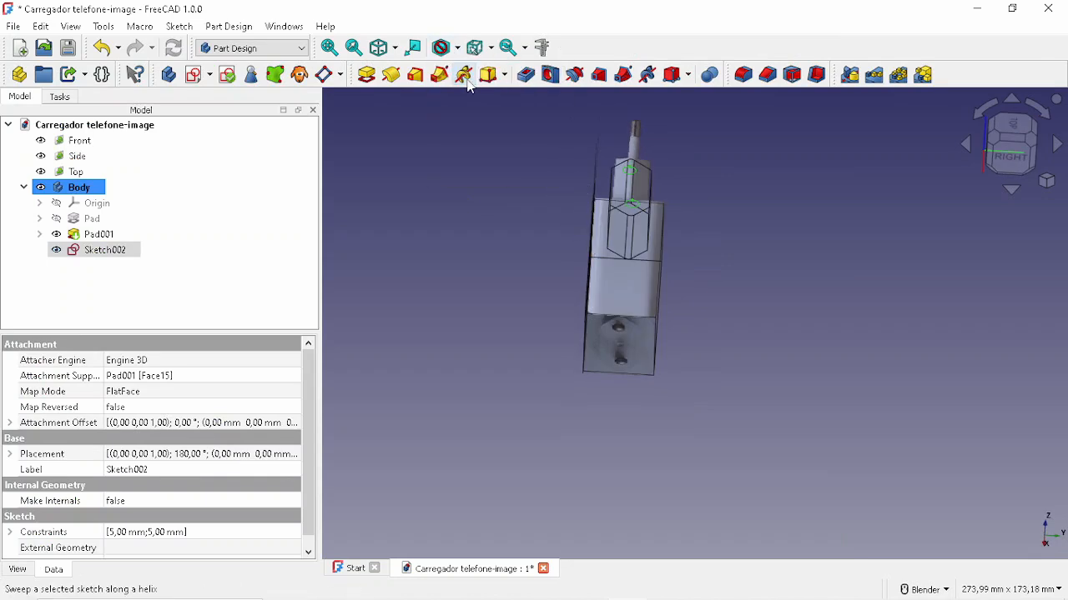
left_click(457, 50)
left_click(472, 172)
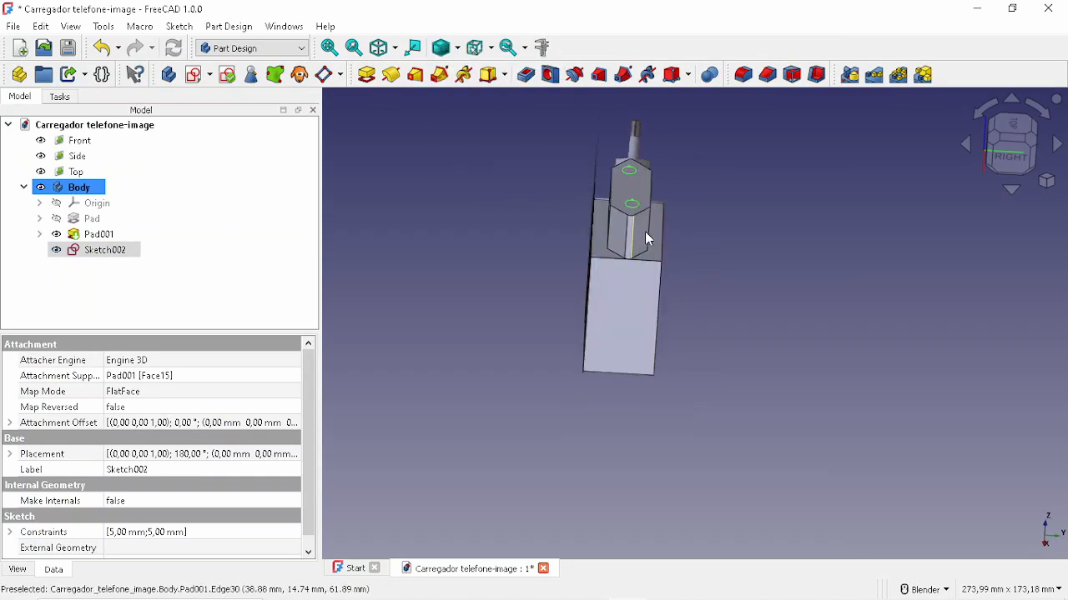
scroll(654, 225, "up", 3)
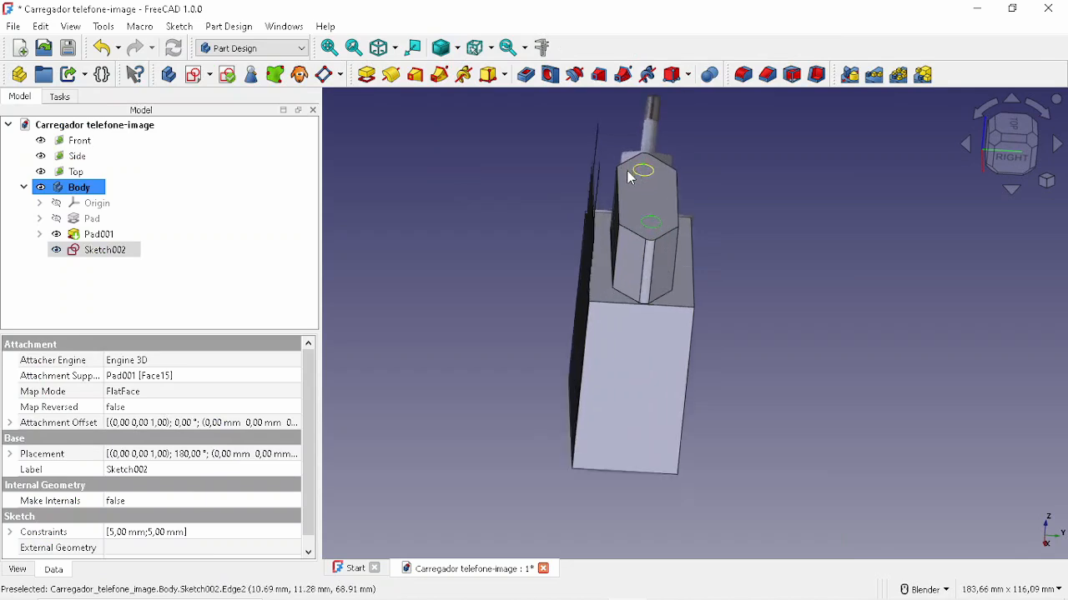
left_click(457, 48)
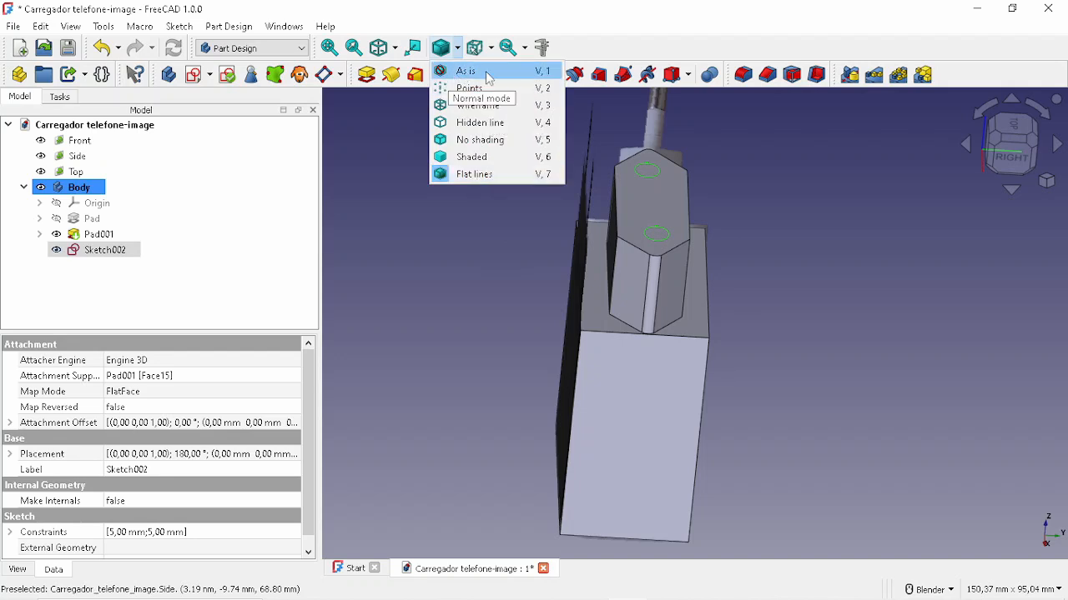
left_click(806, 281)
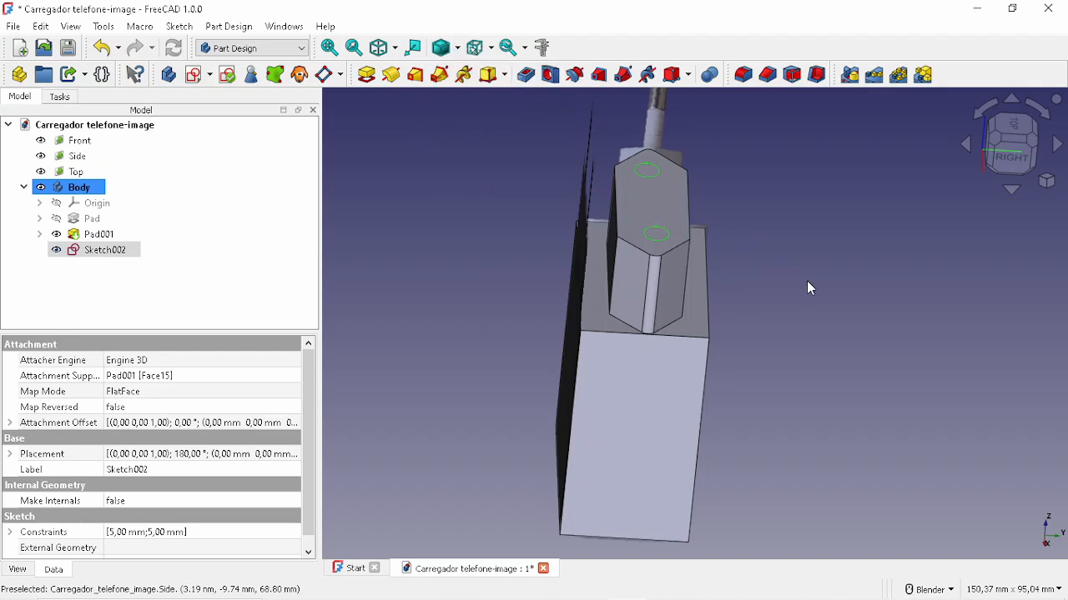
Pad the sketch of the two pin circles to a length of 17 mm.
left_click(101, 251)
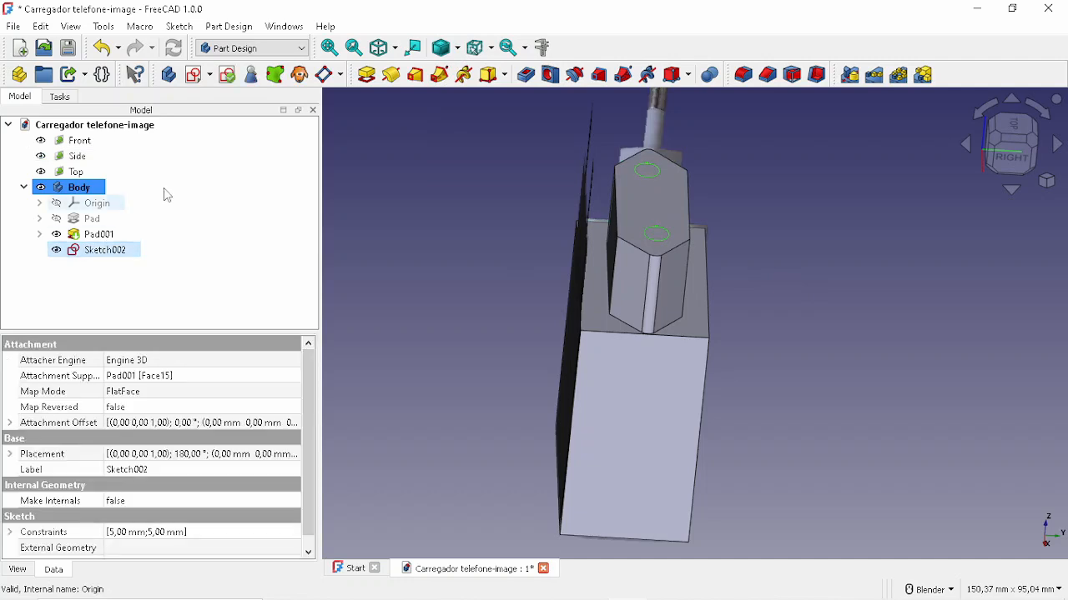
left_click(367, 74)
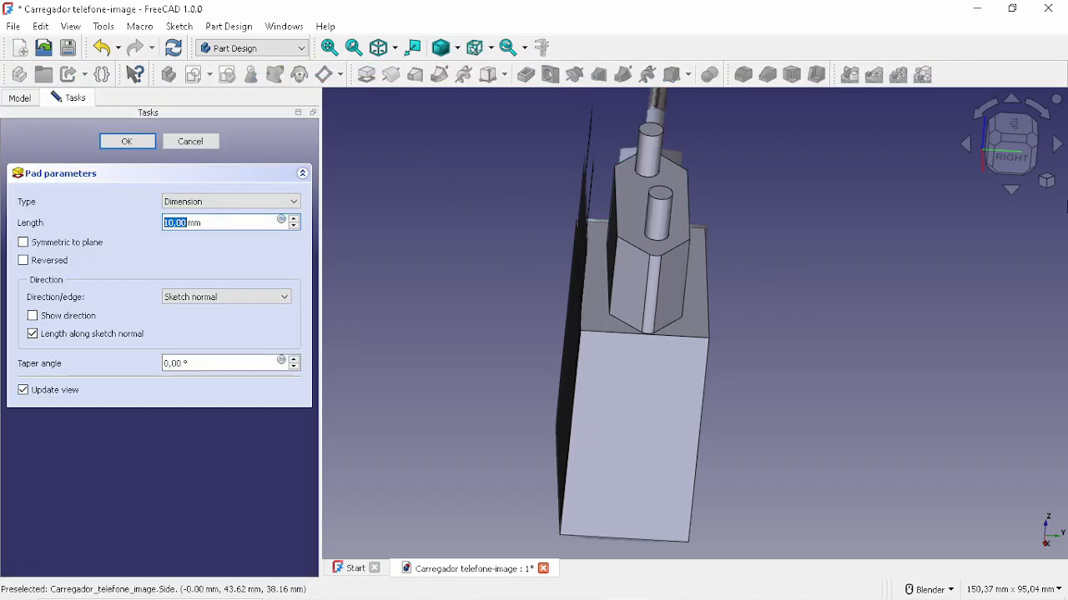
left_click(1011, 155)
scroll(698, 243, "up", 2)
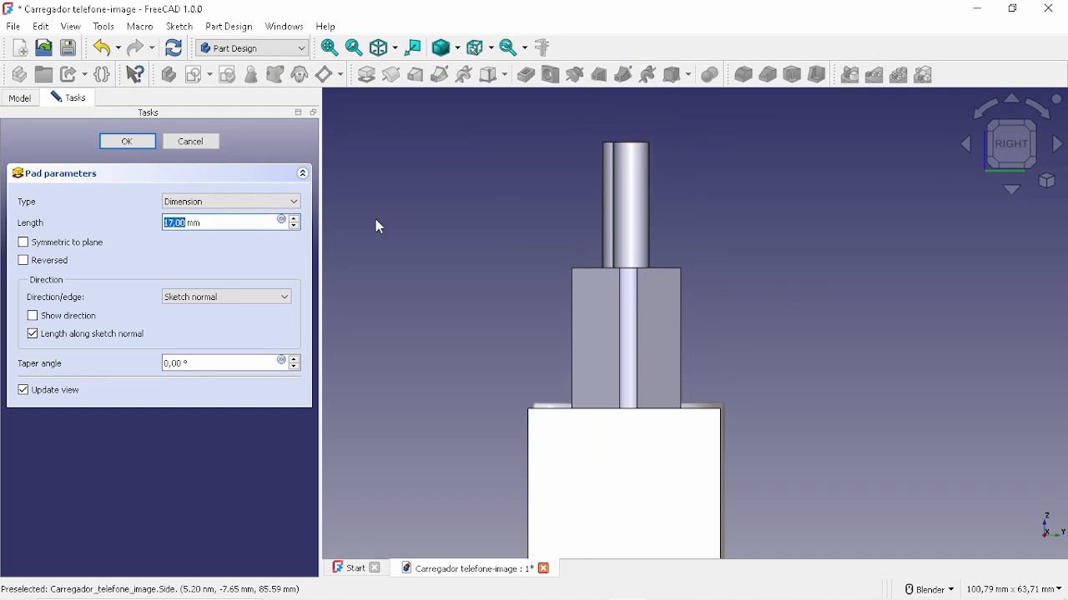
middle_click_drag(453, 205, 477, 238)
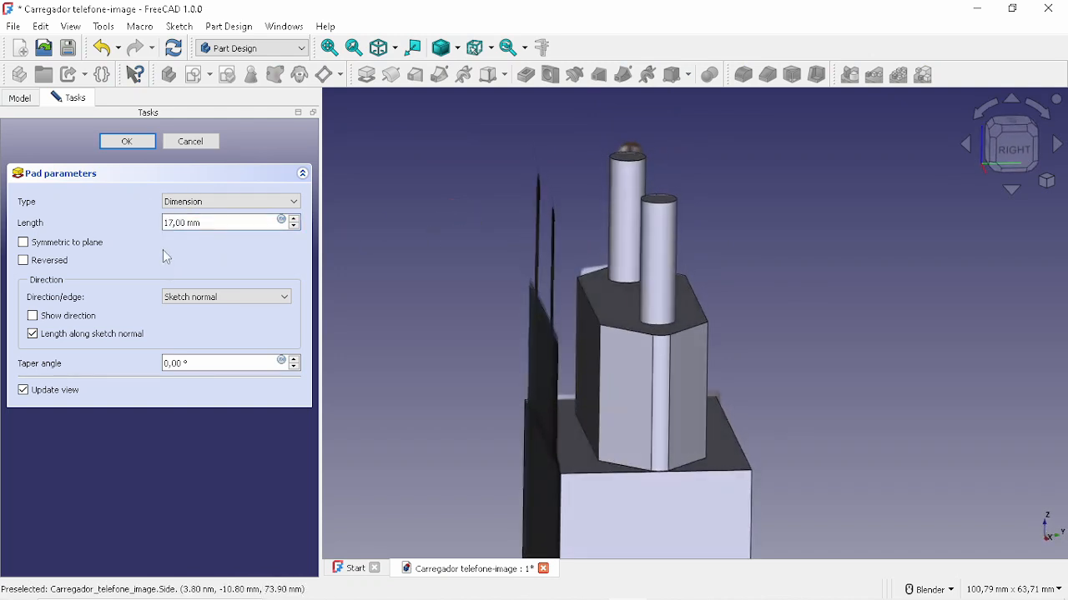
left_click(133, 145)
Fillet the end faces of both plug pins with a 2 mm radius.
scroll(763, 250, "down", 4)
middle_click_drag(762, 250, 767, 315)
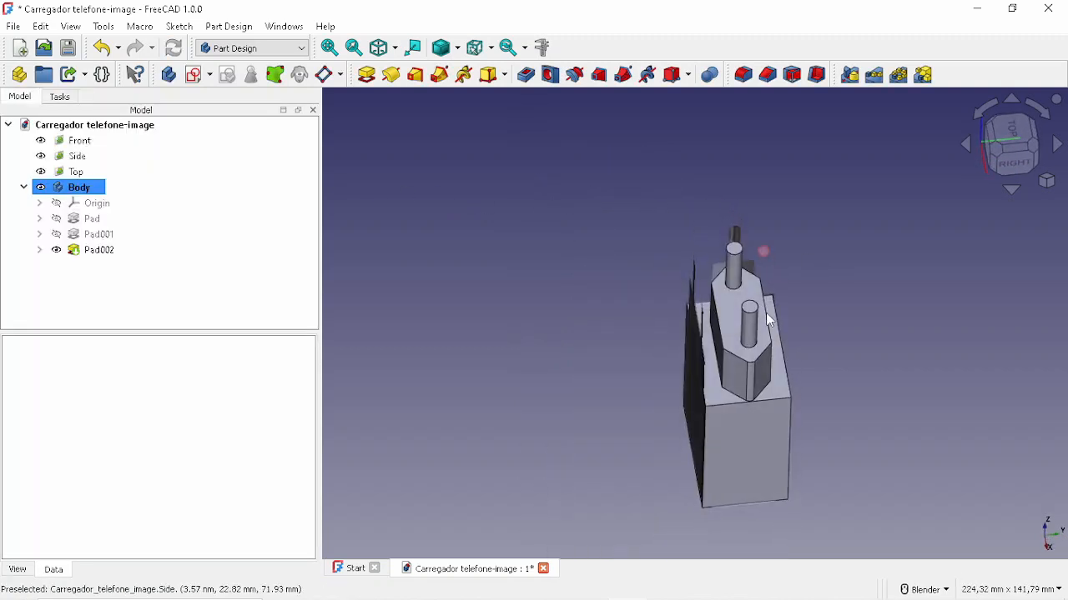
scroll(767, 302, "up", 4)
scroll(697, 191, "up", 3)
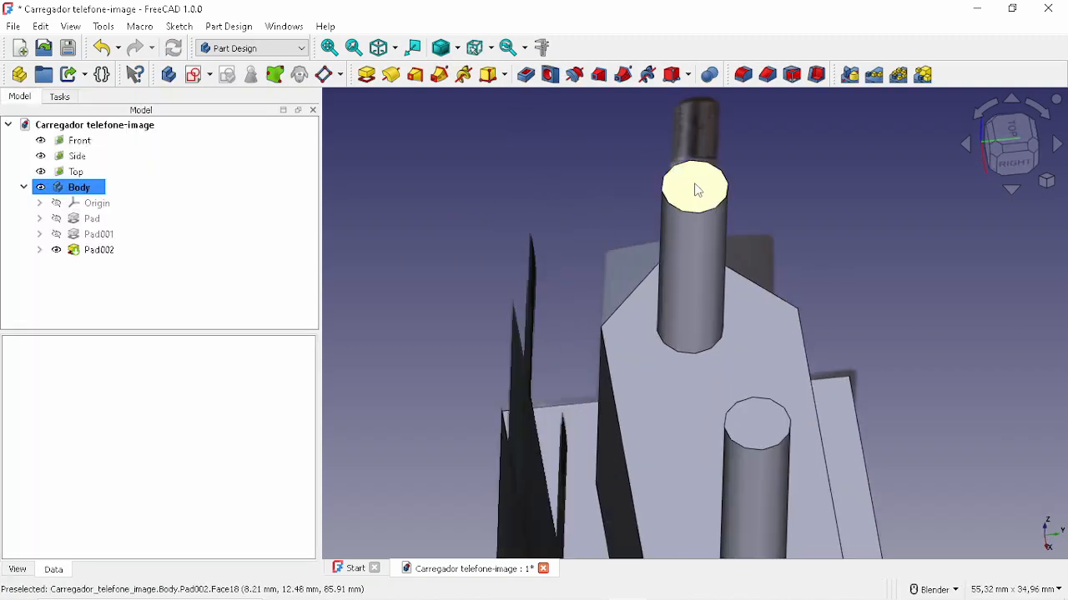
left_click(697, 192)
scroll(718, 242, "down", 3)
scroll(725, 294, "up", 4)
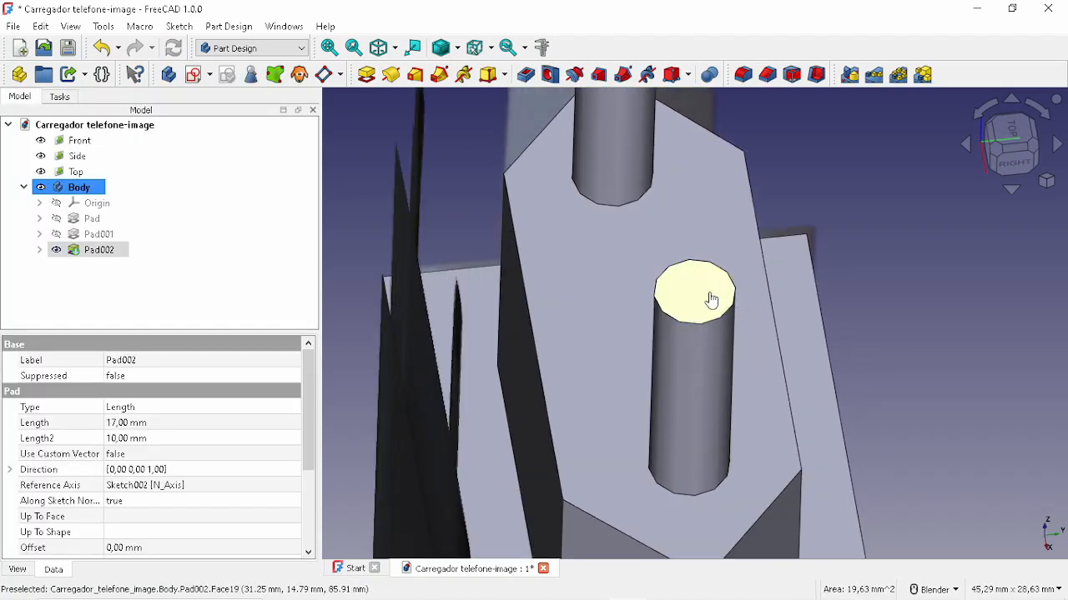
left_click(713, 299)
left_click(743, 75)
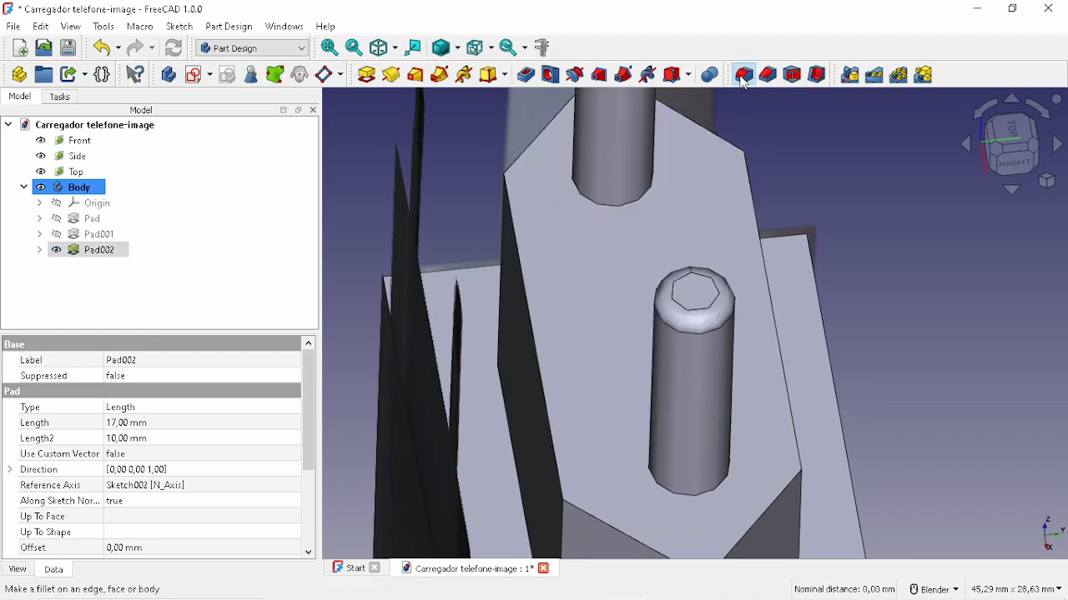
scroll(241, 379, "up", 1)
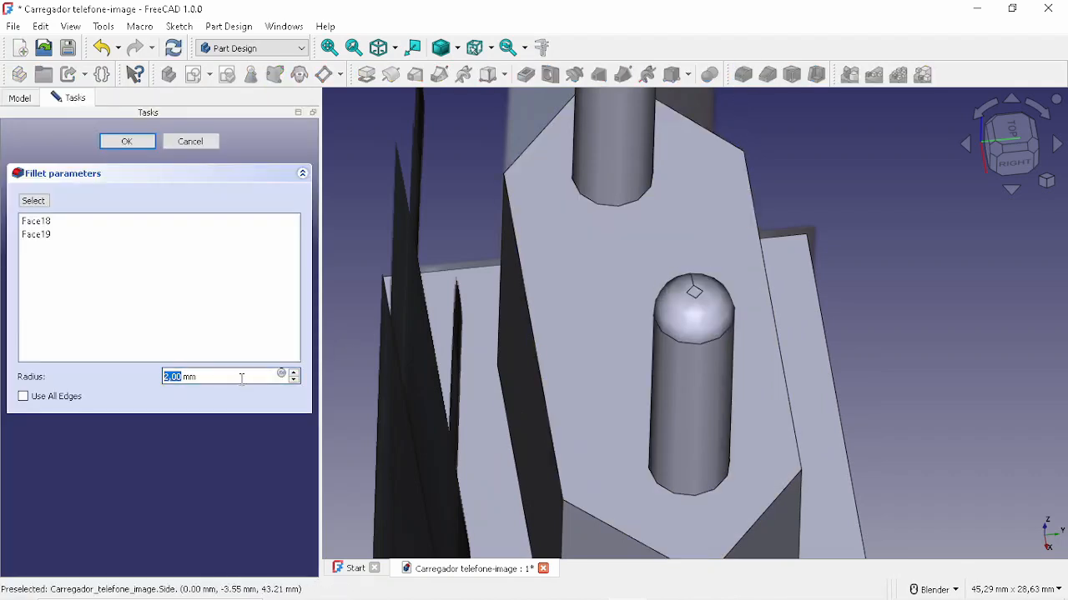
left_click(135, 146)
Hide the Front, Side and Top reference images.
scroll(448, 196, "down", 5)
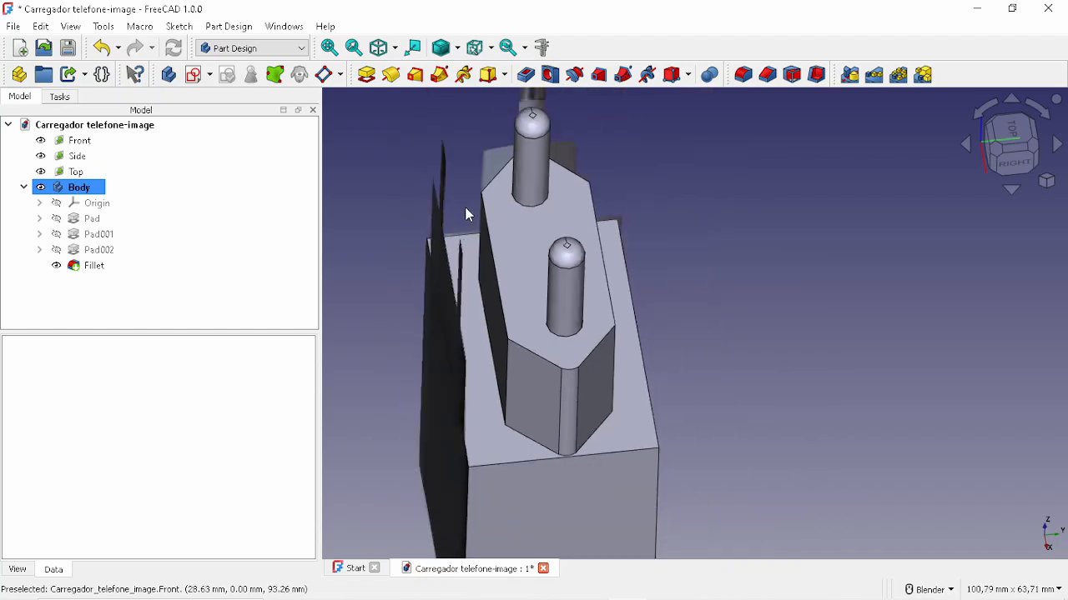
middle_click_drag(469, 230, 606, 312)
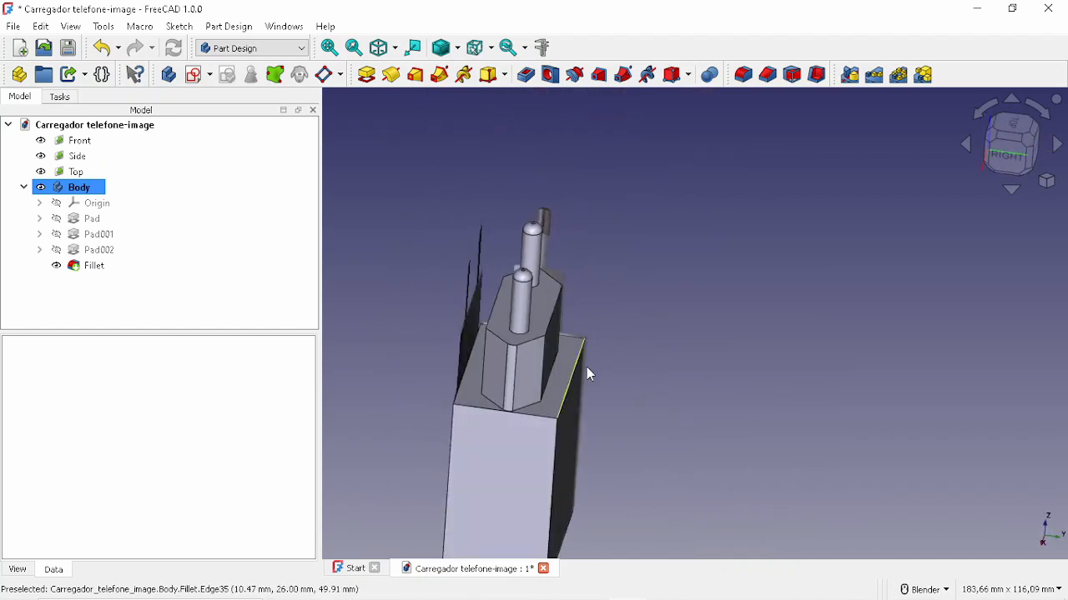
middle_click_drag(586, 372, 577, 265, "shift")
left_click(547, 344)
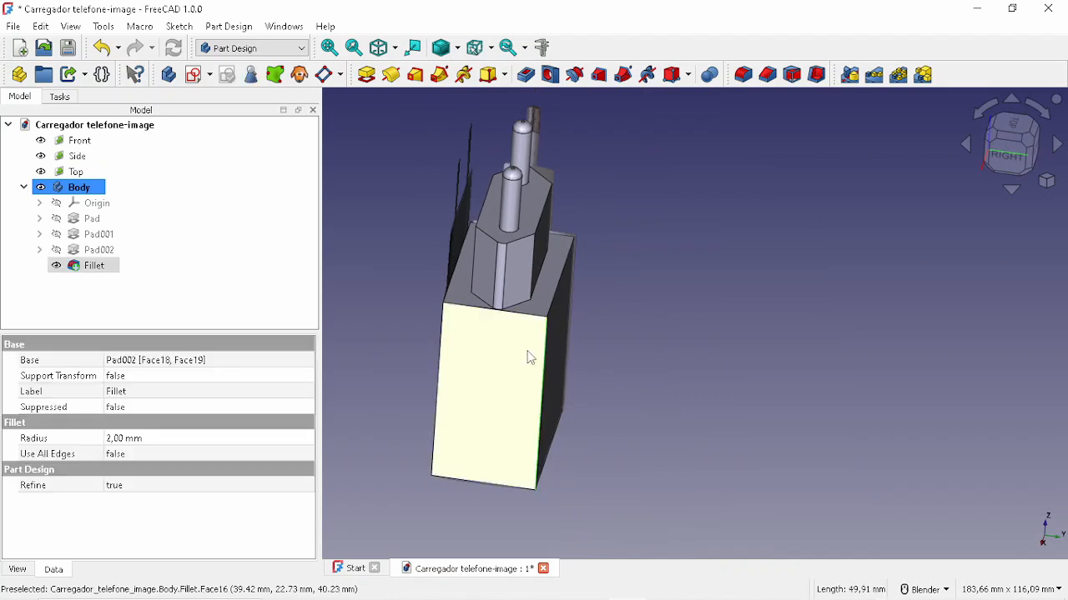
middle_click_drag(450, 383, 369, 226)
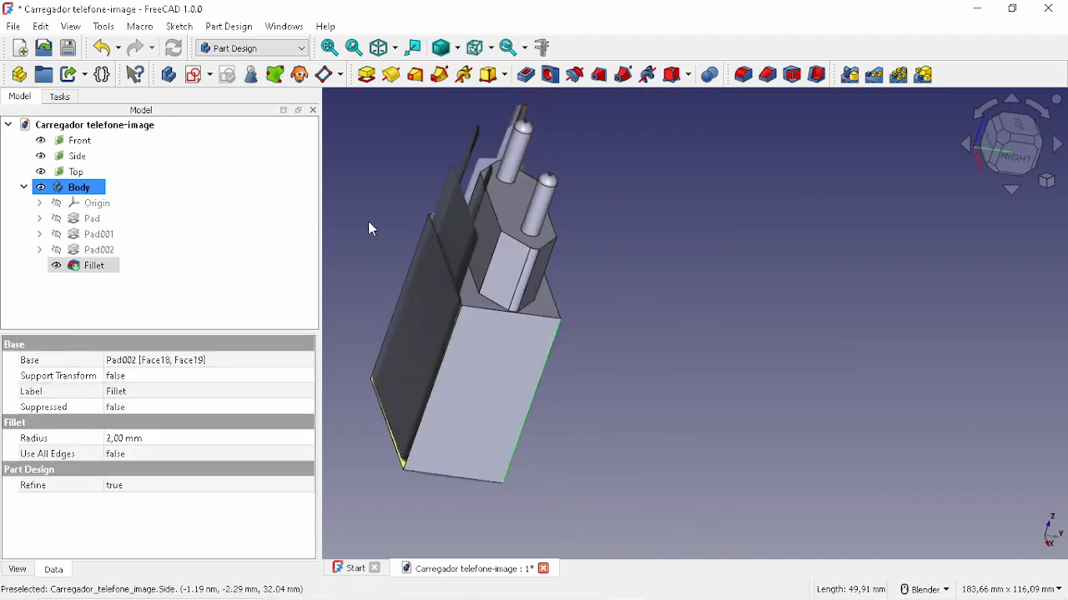
left_click(40, 140)
left_click(40, 156)
left_click(40, 172)
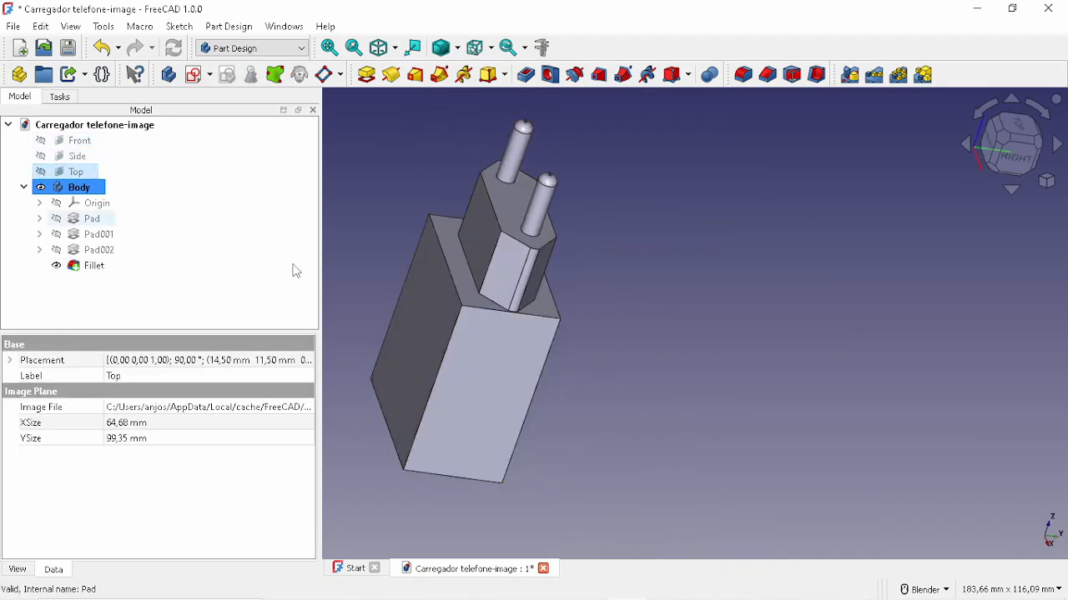
Fillet the four vertical edges of the charger's main body with a 5 mm radius.
left_click(502, 344)
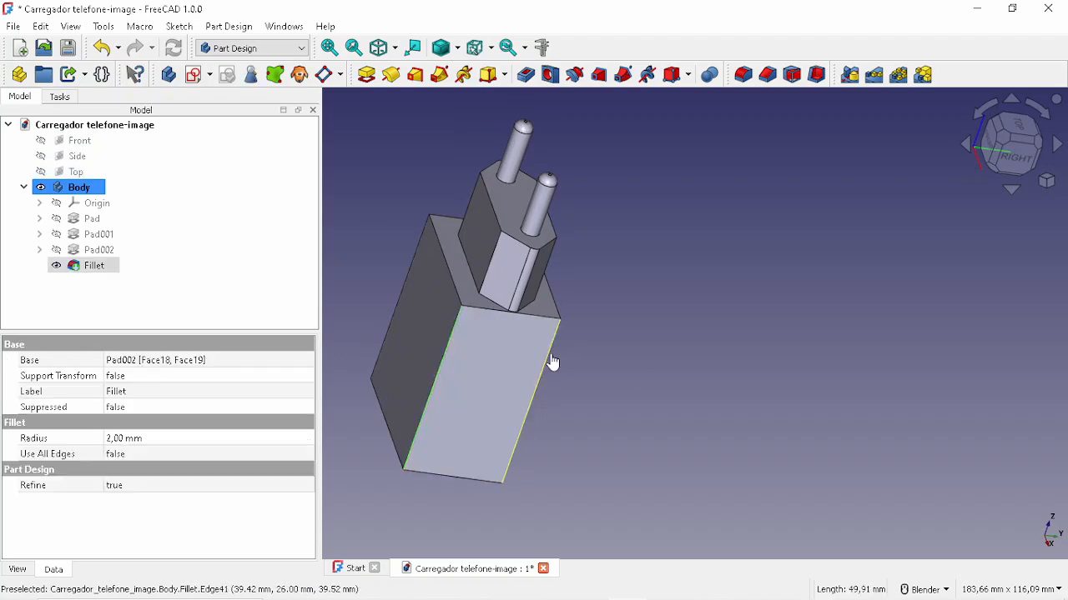
middle_click_drag(553, 357, 865, 386)
scroll(866, 387, "up", 5)
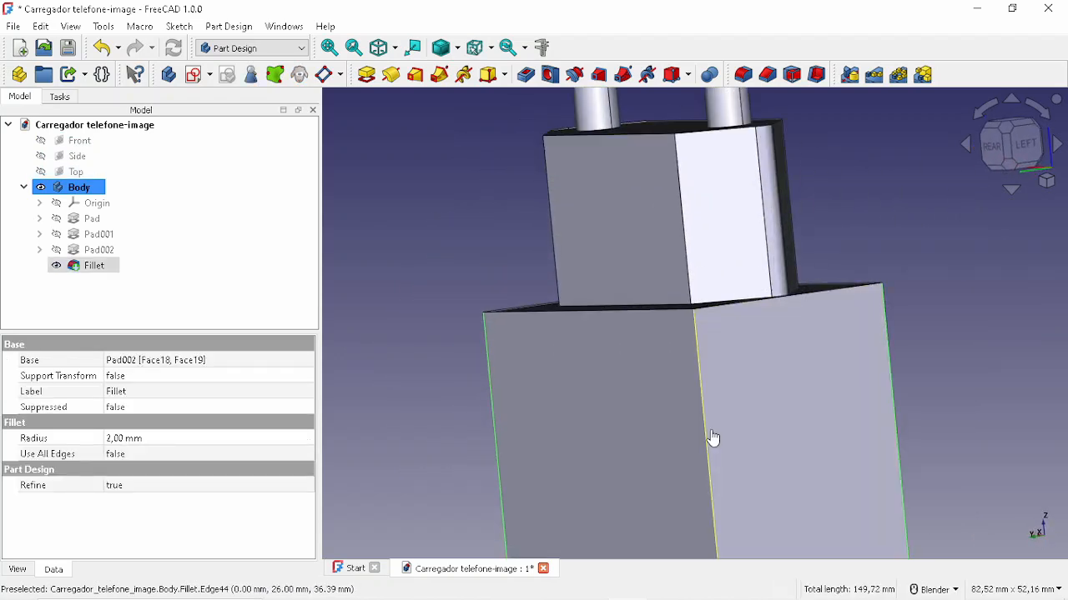
left_click(756, 127)
left_click(744, 74)
scroll(721, 175, "down", 5)
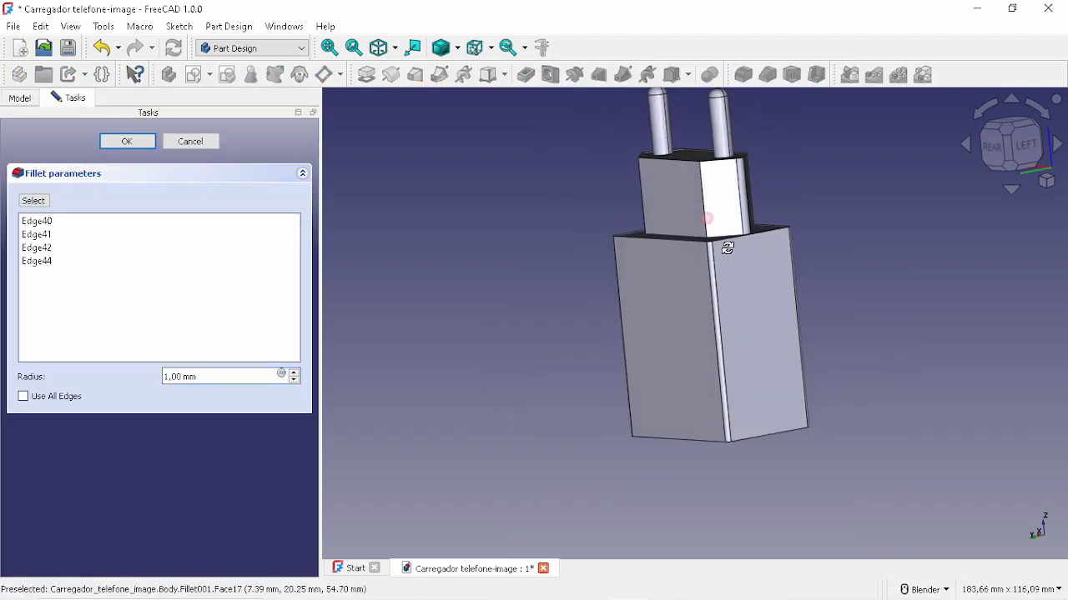
type("5")
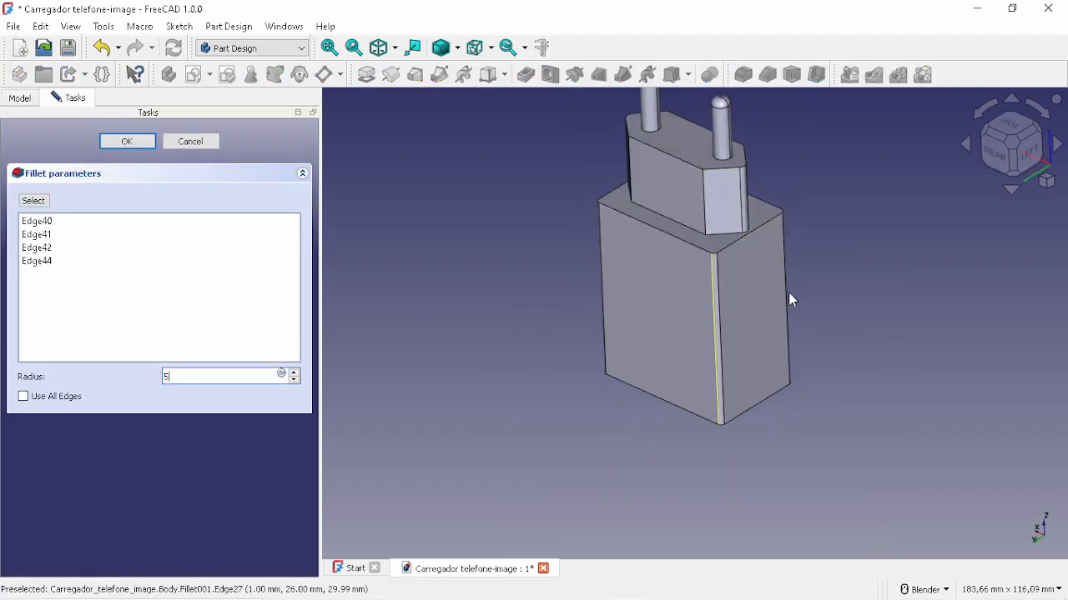
left_click(154, 142)
Fillet the four edges between the plug base's wide faces and its angled faces with a 4 mm radius.
left_click(706, 191)
middle_click_drag(705, 192, 567, 267)
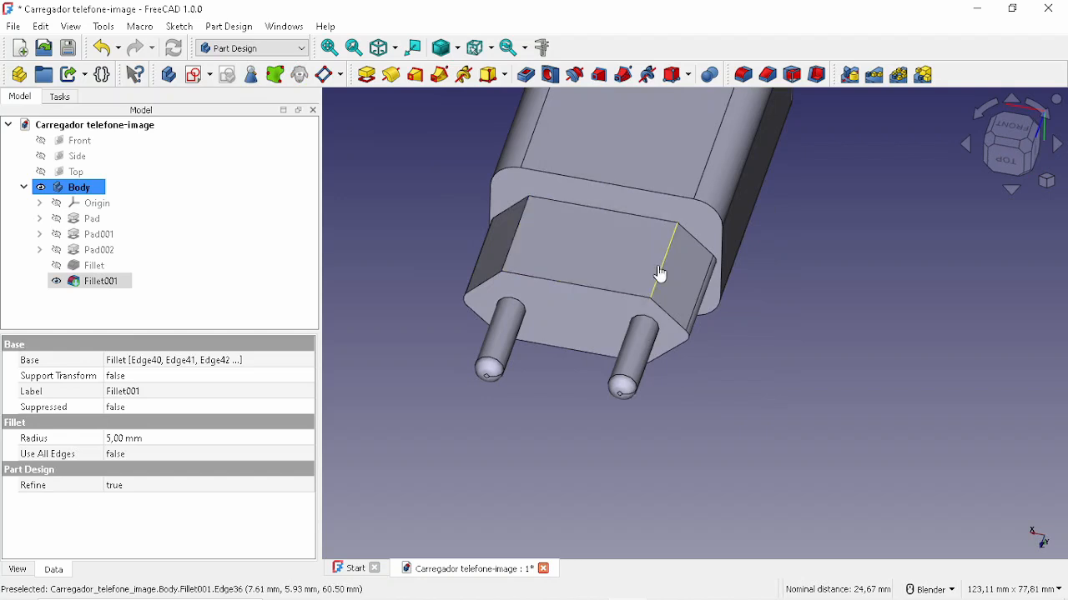
left_click(659, 273)
left_click(528, 221)
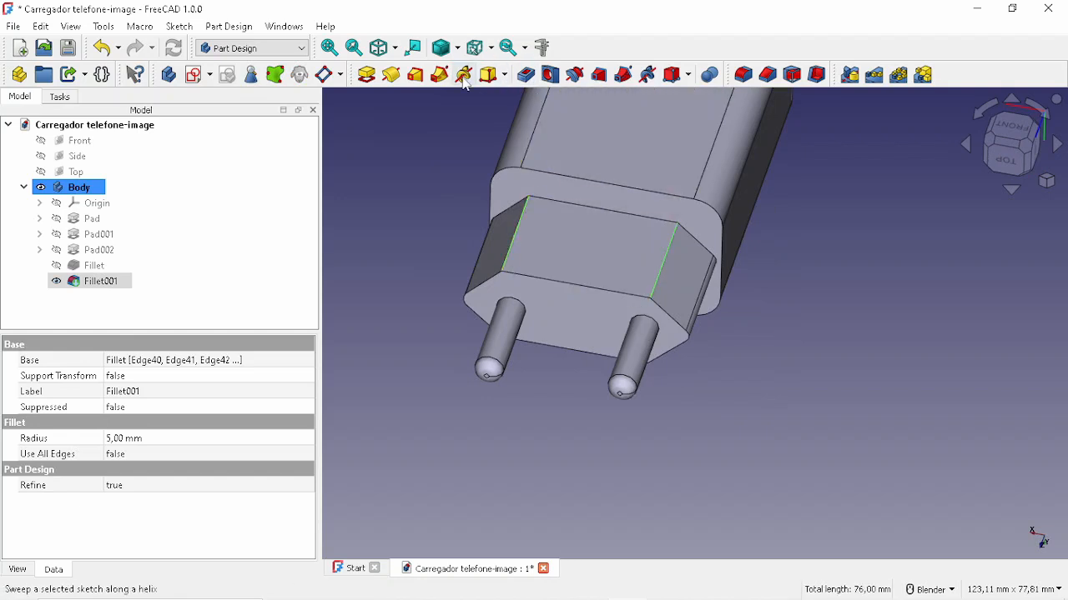
left_click(368, 75)
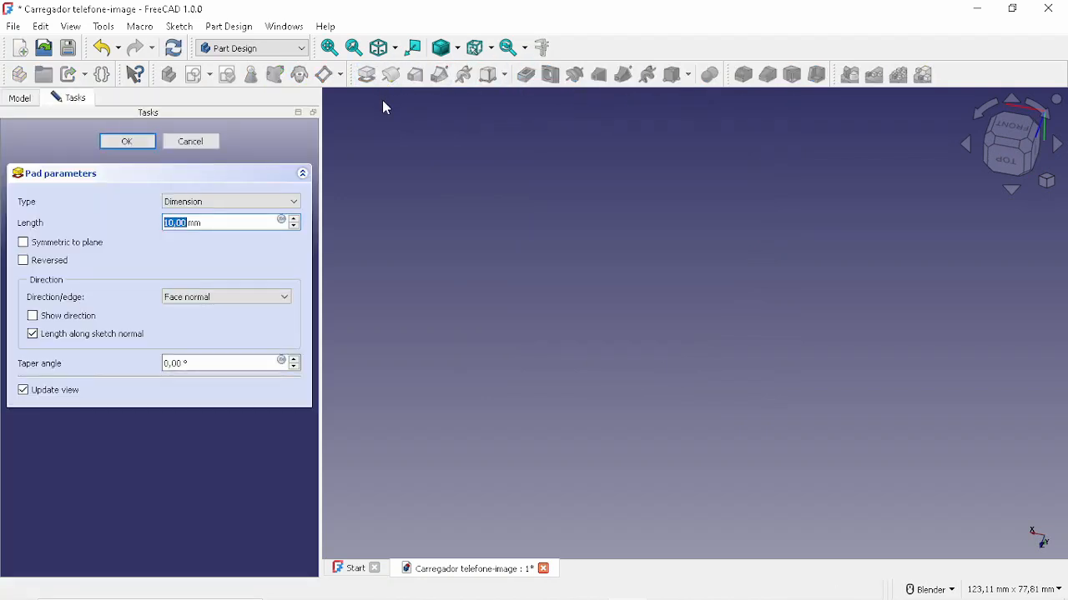
left_click(214, 143)
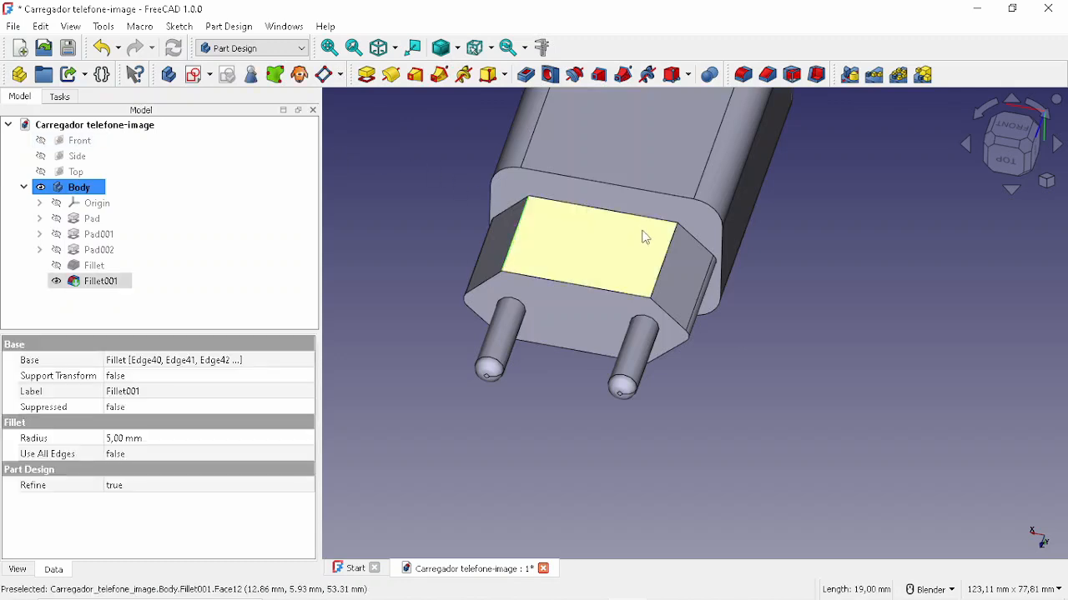
middle_click_drag(665, 259, 632, 374)
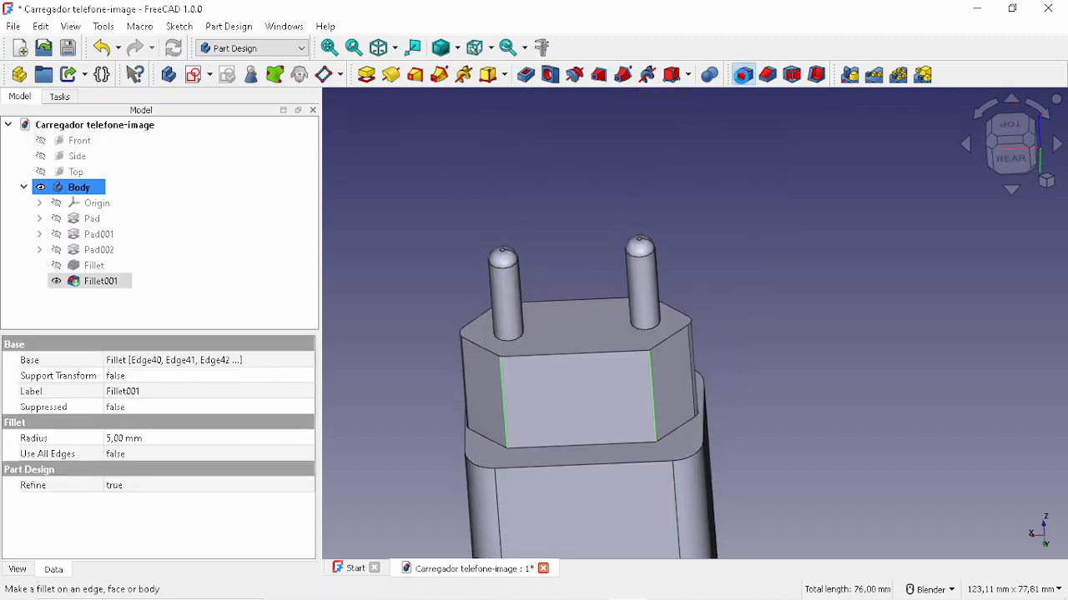
left_click(742, 74)
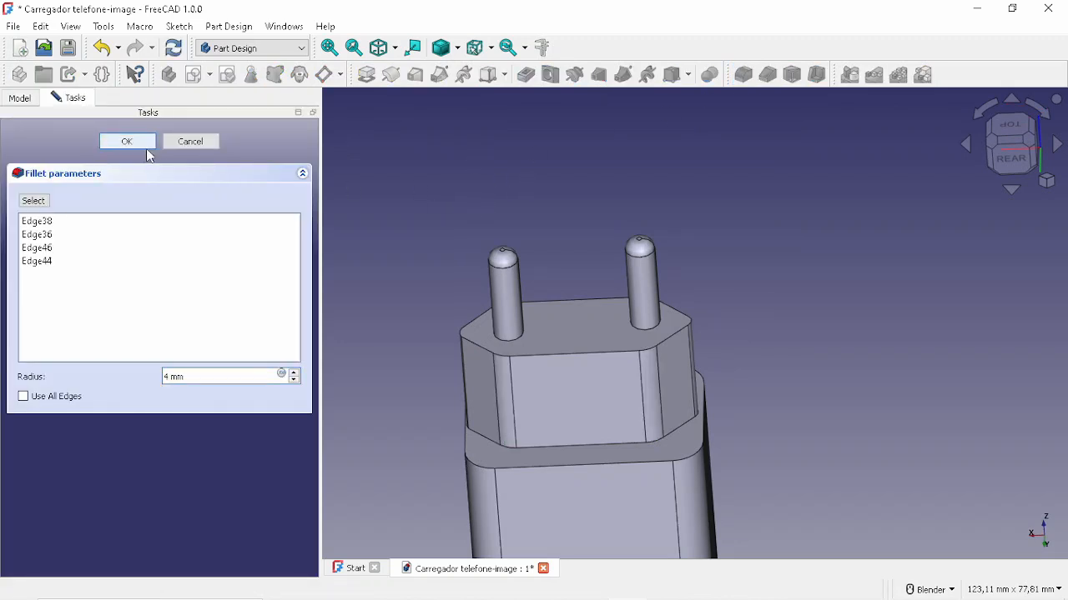
Show the Front, Side and Top reference images again.
middle_click_drag(388, 248, 617, 359)
left_click(41, 140)
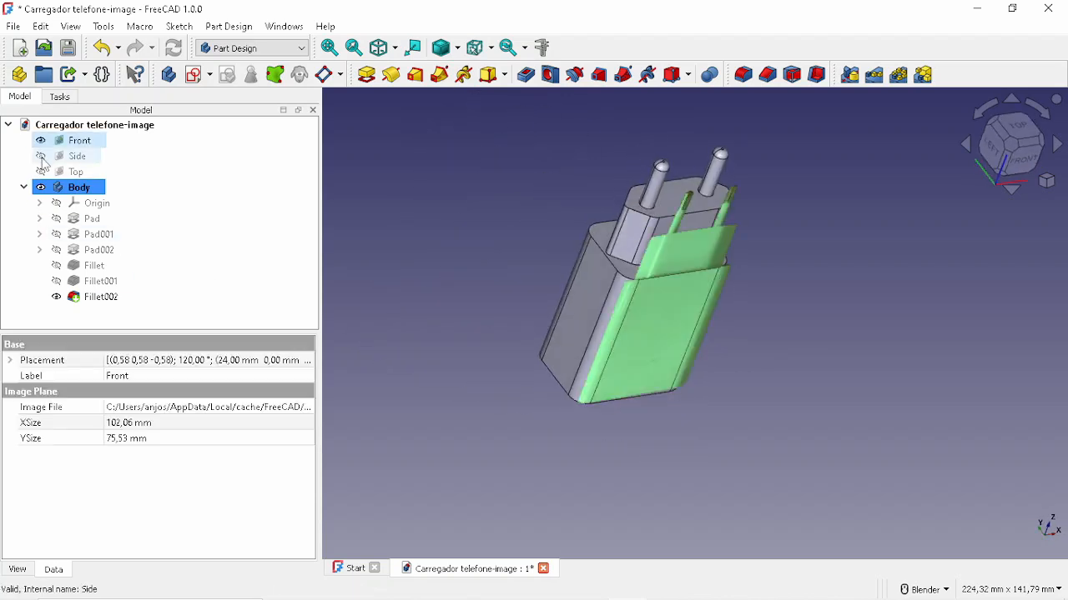
left_click(40, 156)
left_click(41, 172)
middle_click_drag(564, 317, 772, 312)
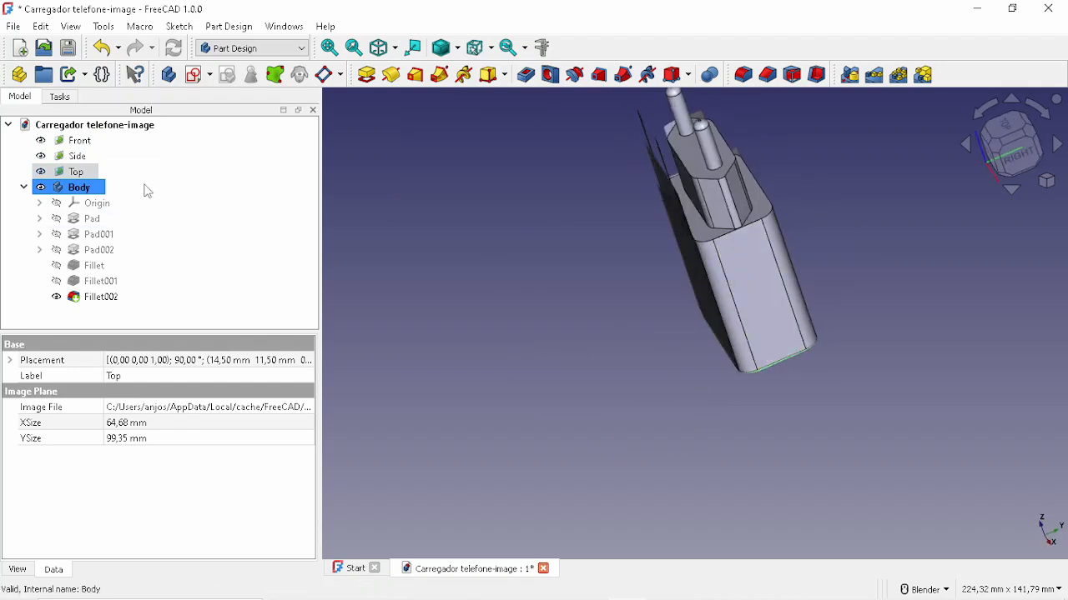
Hide the Body to view the three reference images alone, and show it again.
left_click(41, 187)
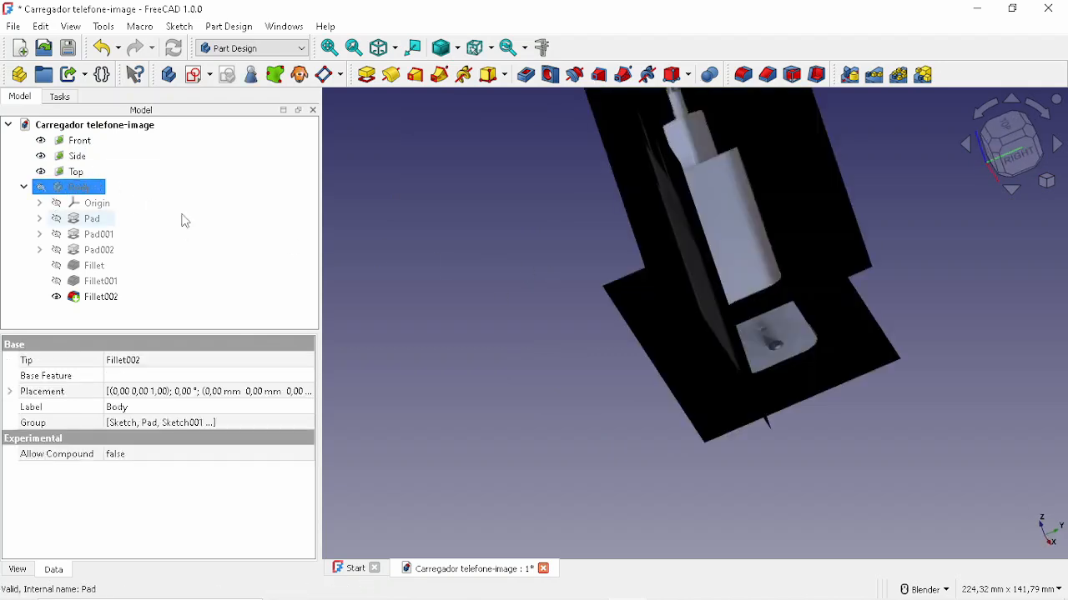
middle_click_drag(634, 275, 567, 240)
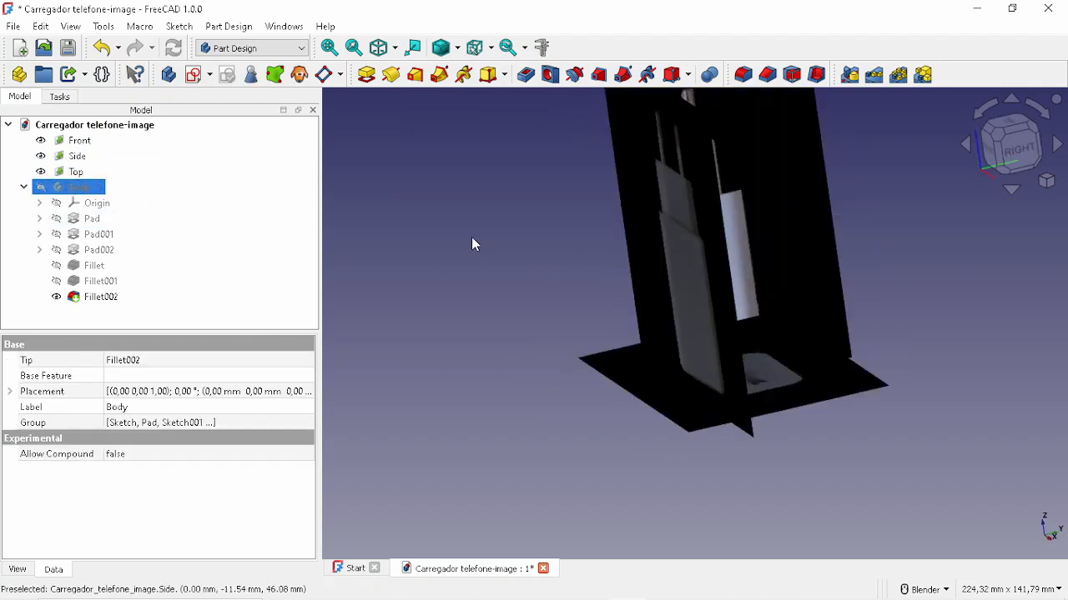
middle_click_drag(657, 251, 589, 283, "shift")
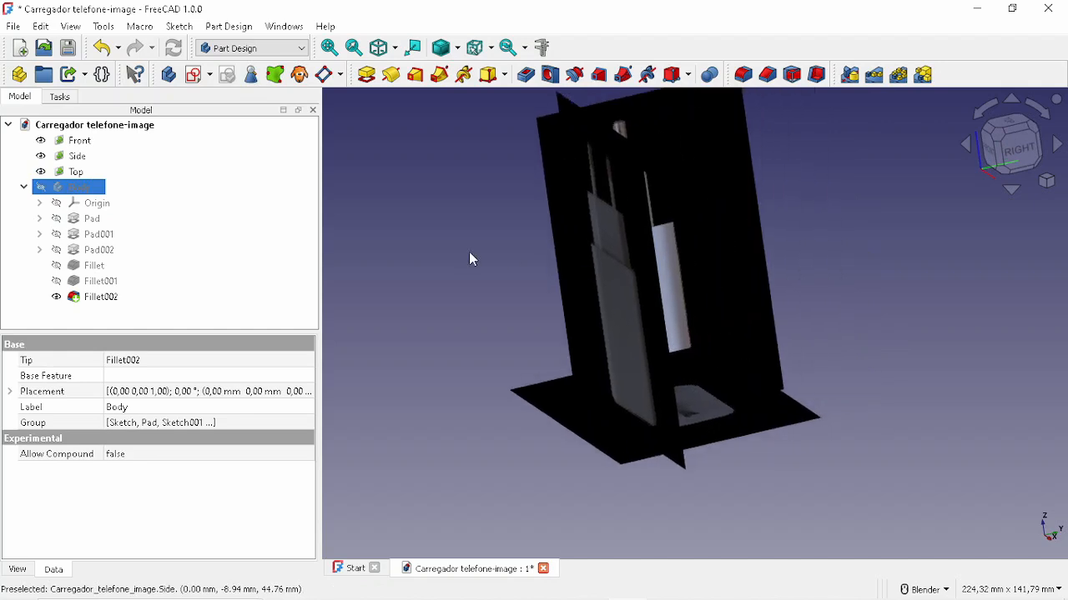
left_click(41, 187)
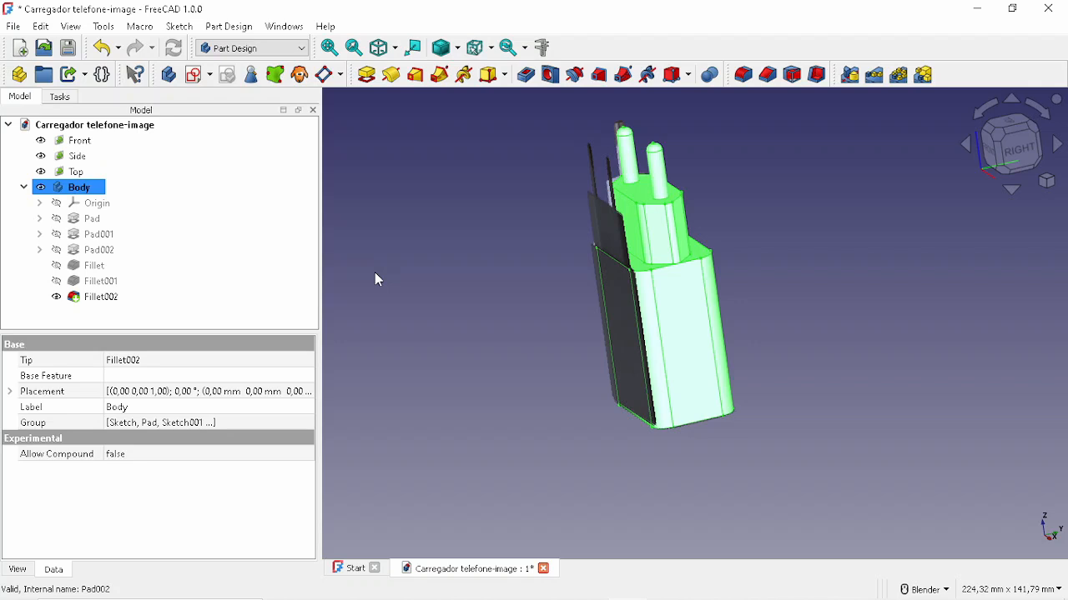
Examine the charger model from the front, sides and rear against the reference images.
middle_click_drag(518, 281, 513, 326, "shift")
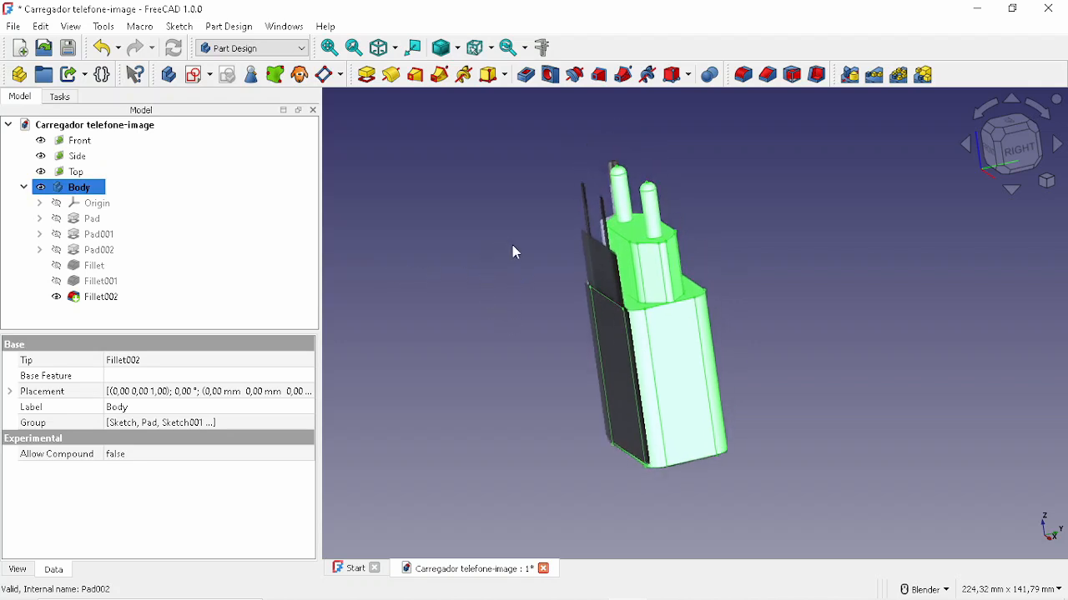
mouse_move(517, 276)
middle_mouse_down()
mouse_move(601, 294)
mouse_move(553, 300)
mouse_move(511, 281)
middle_mouse_up()
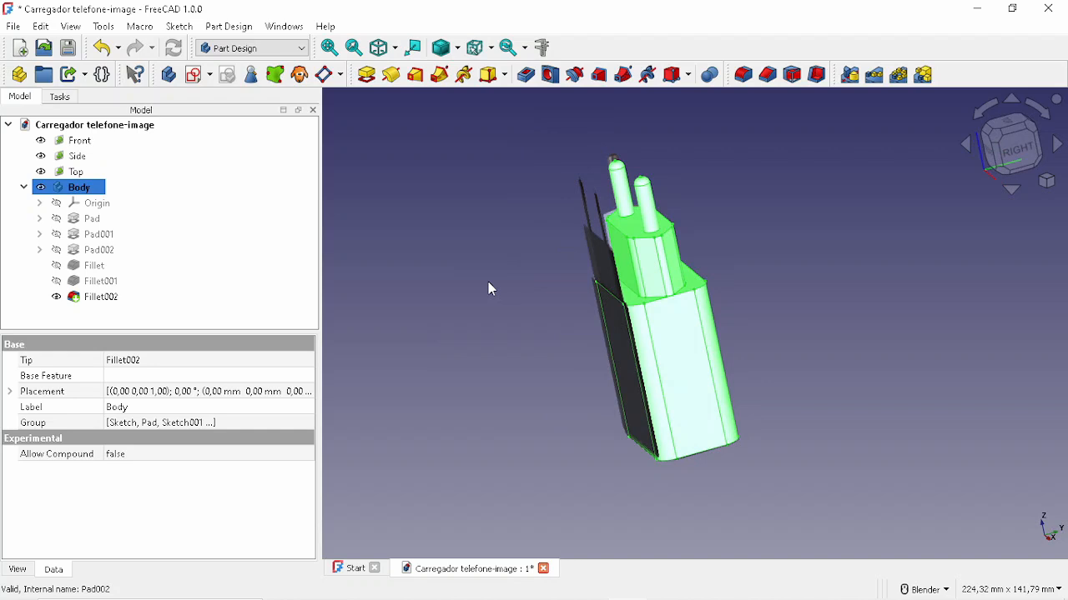
middle_click_drag(503, 286, 645, 342)
left_click(648, 366)
middle_click_drag(614, 347, 584, 340)
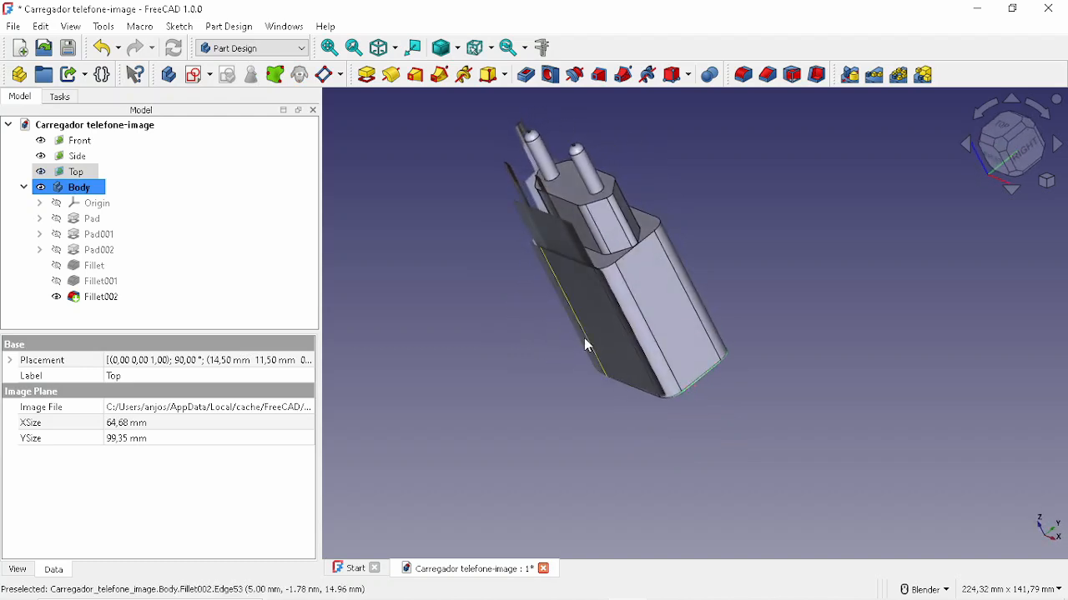
middle_click_drag(572, 231, 692, 269)
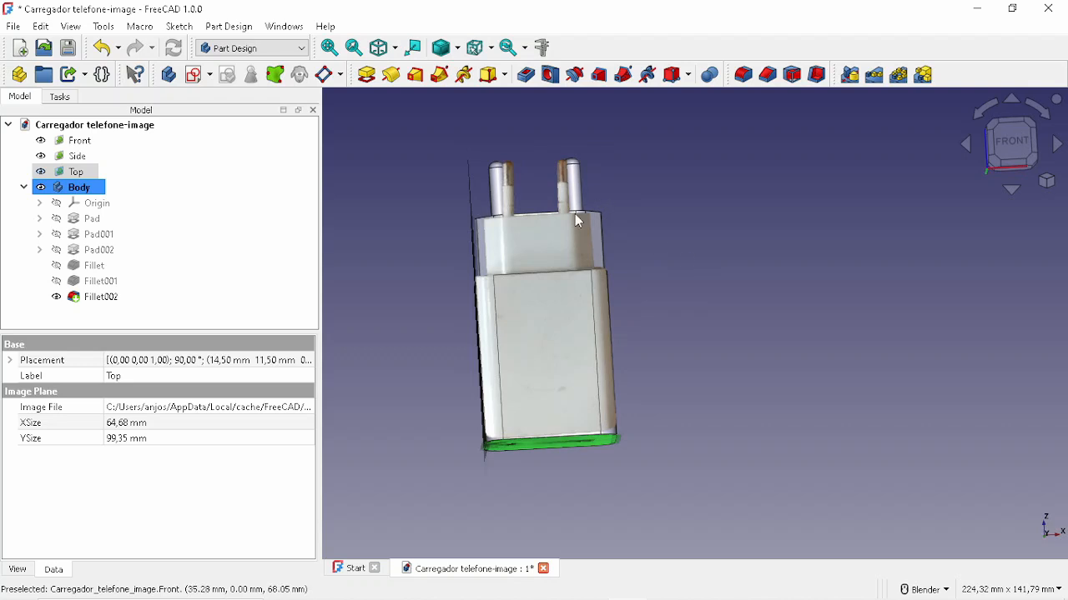
middle_click_drag(506, 266, 653, 292)
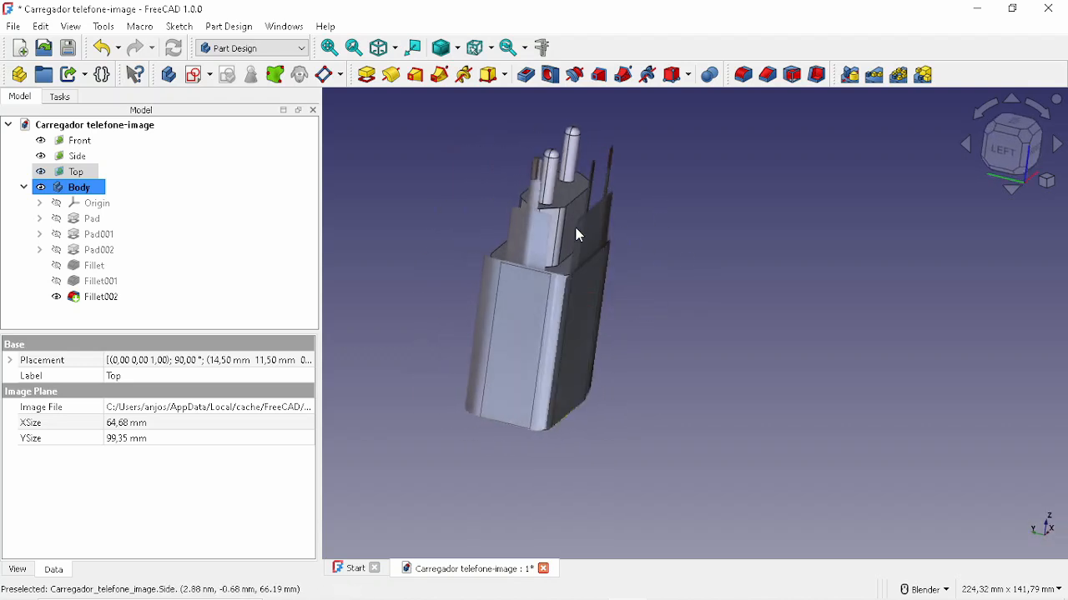
middle_click_drag(545, 279, 668, 320, "shift")
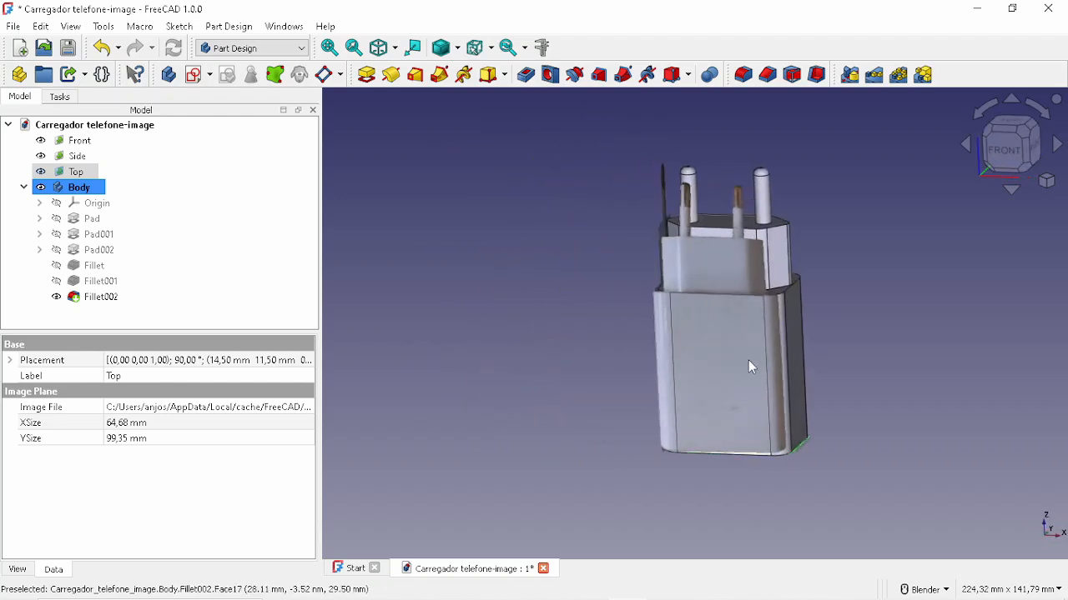
middle_click_drag(748, 360, 520, 379)
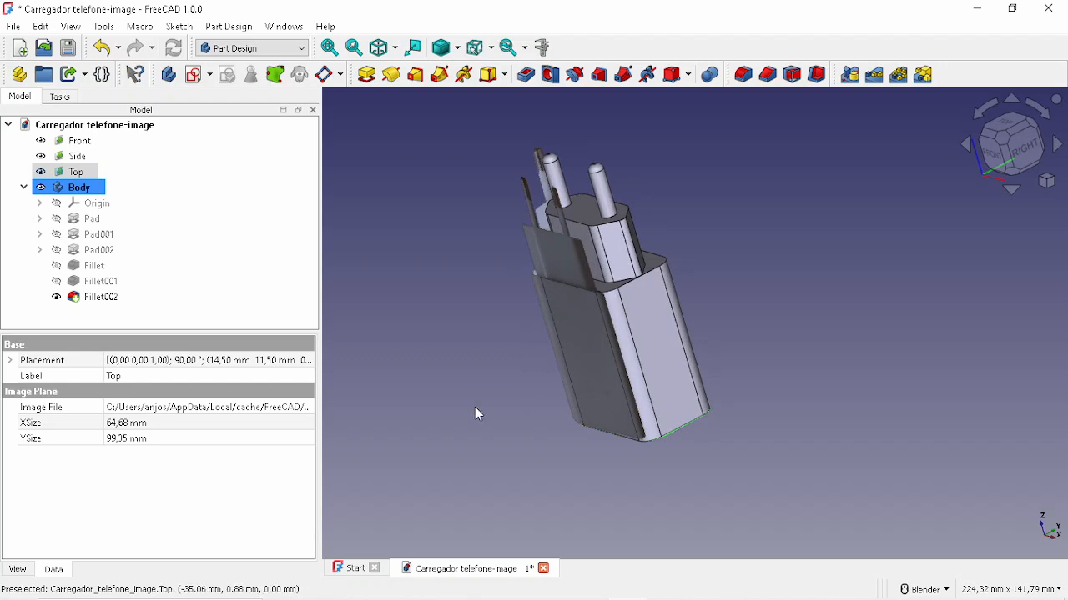
middle_click_drag(569, 346, 506, 351)
middle_click_drag(656, 247, 648, 264)
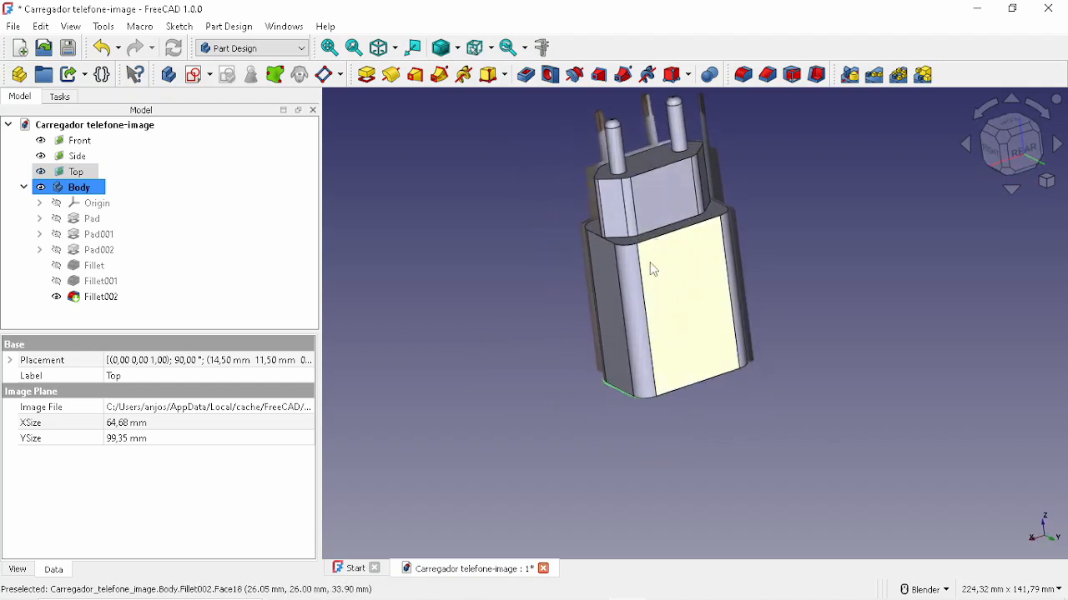
middle_click_drag(717, 161, 659, 267)
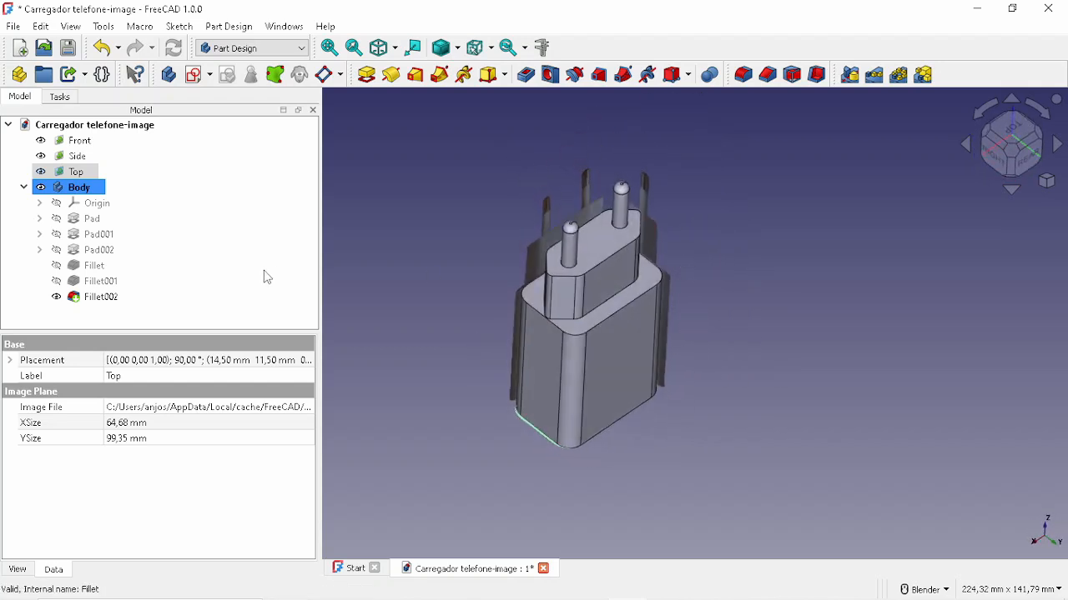
middle_click_drag(639, 415, 653, 352, "shift")
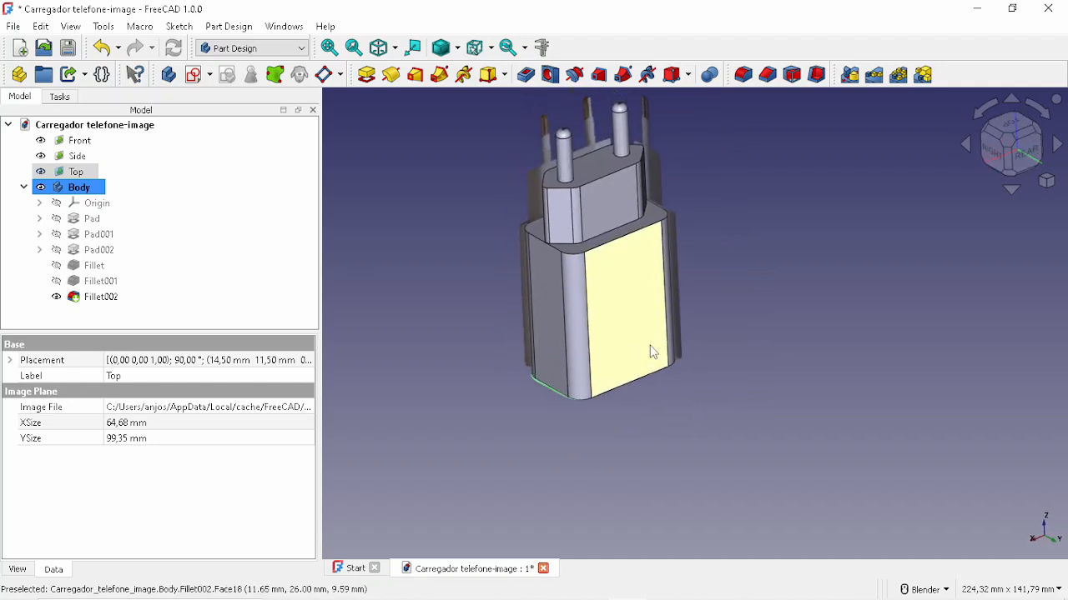